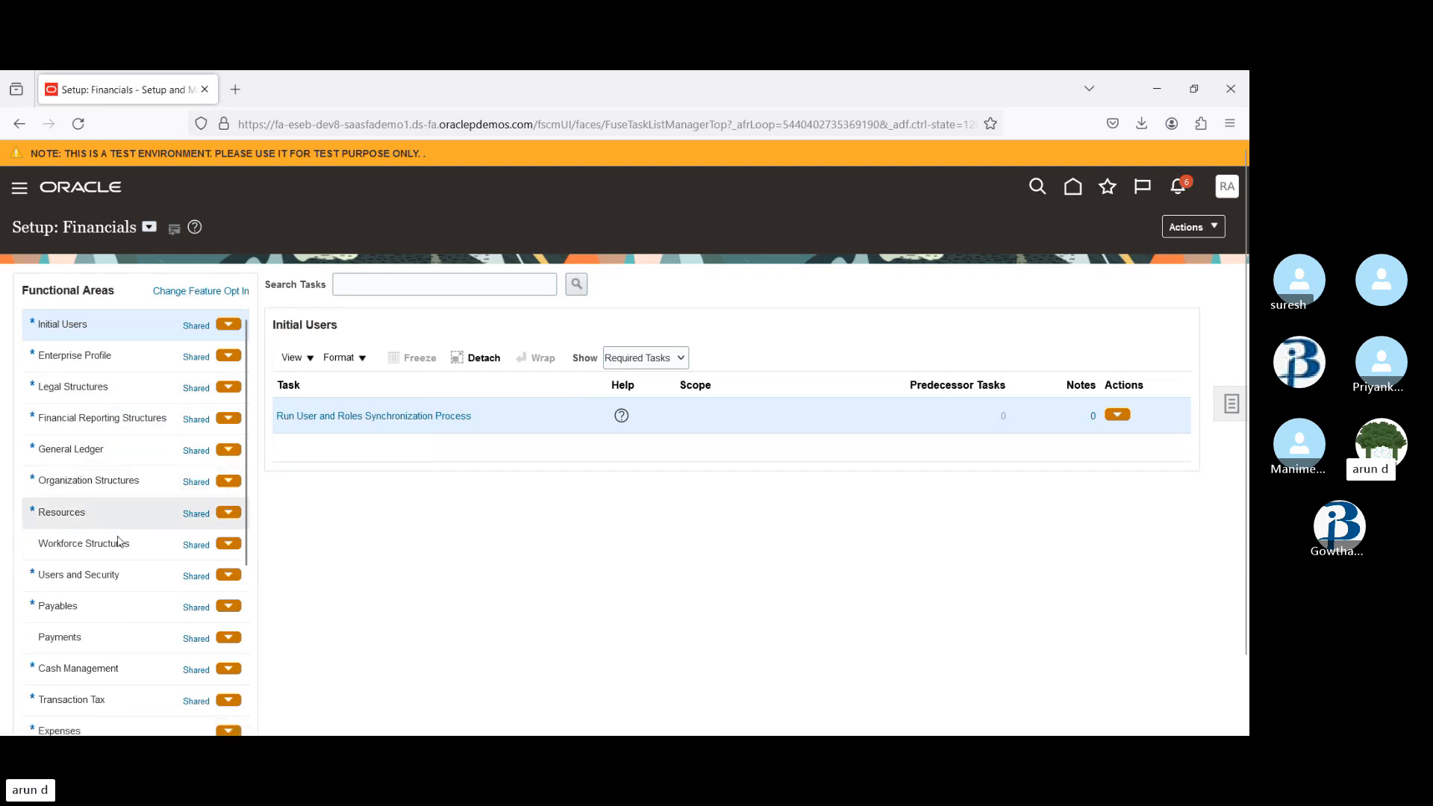
- Open the Transaction Tax functional area and show all of its tasks instead of only the required ones
click(82, 699)
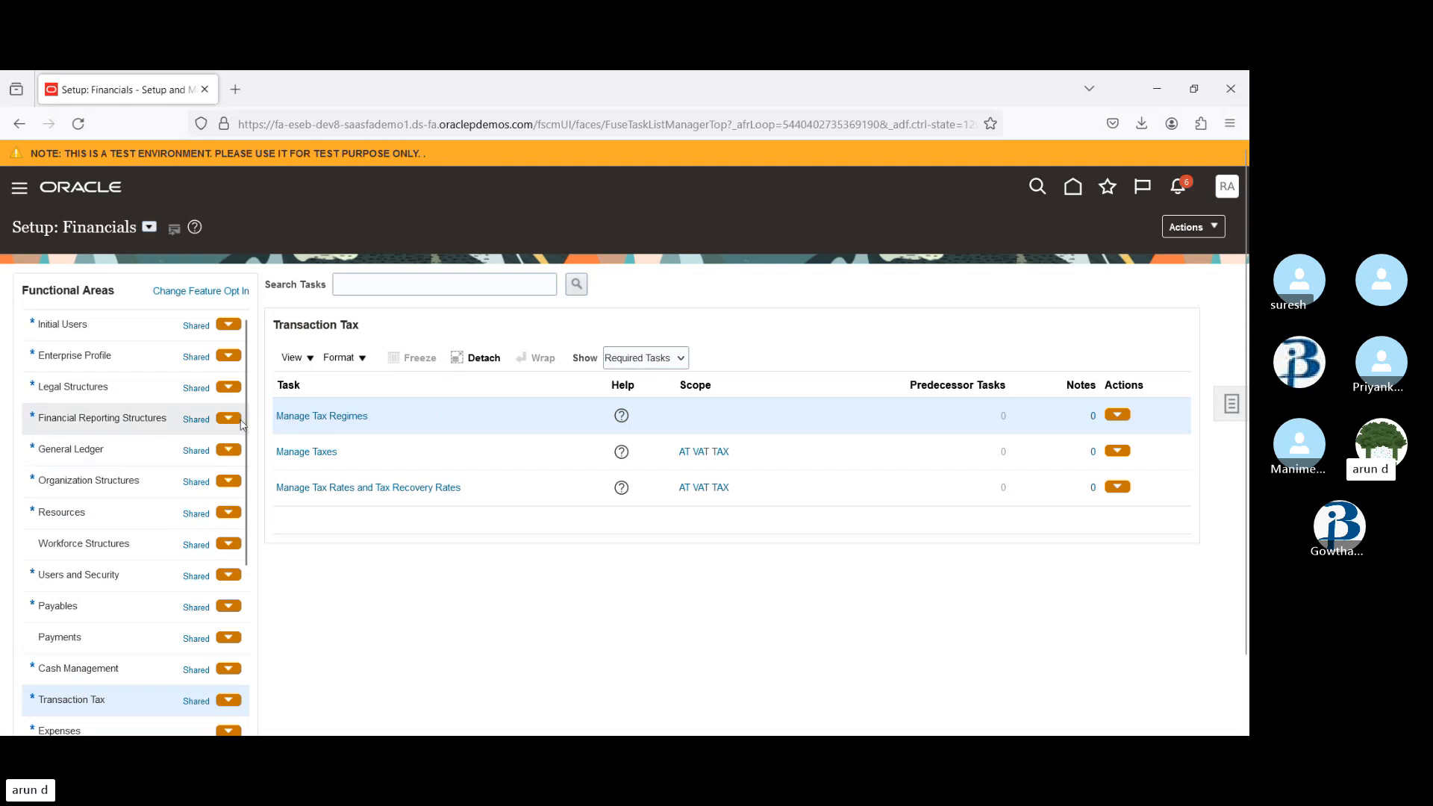
scroll(246, 426, down, 4)
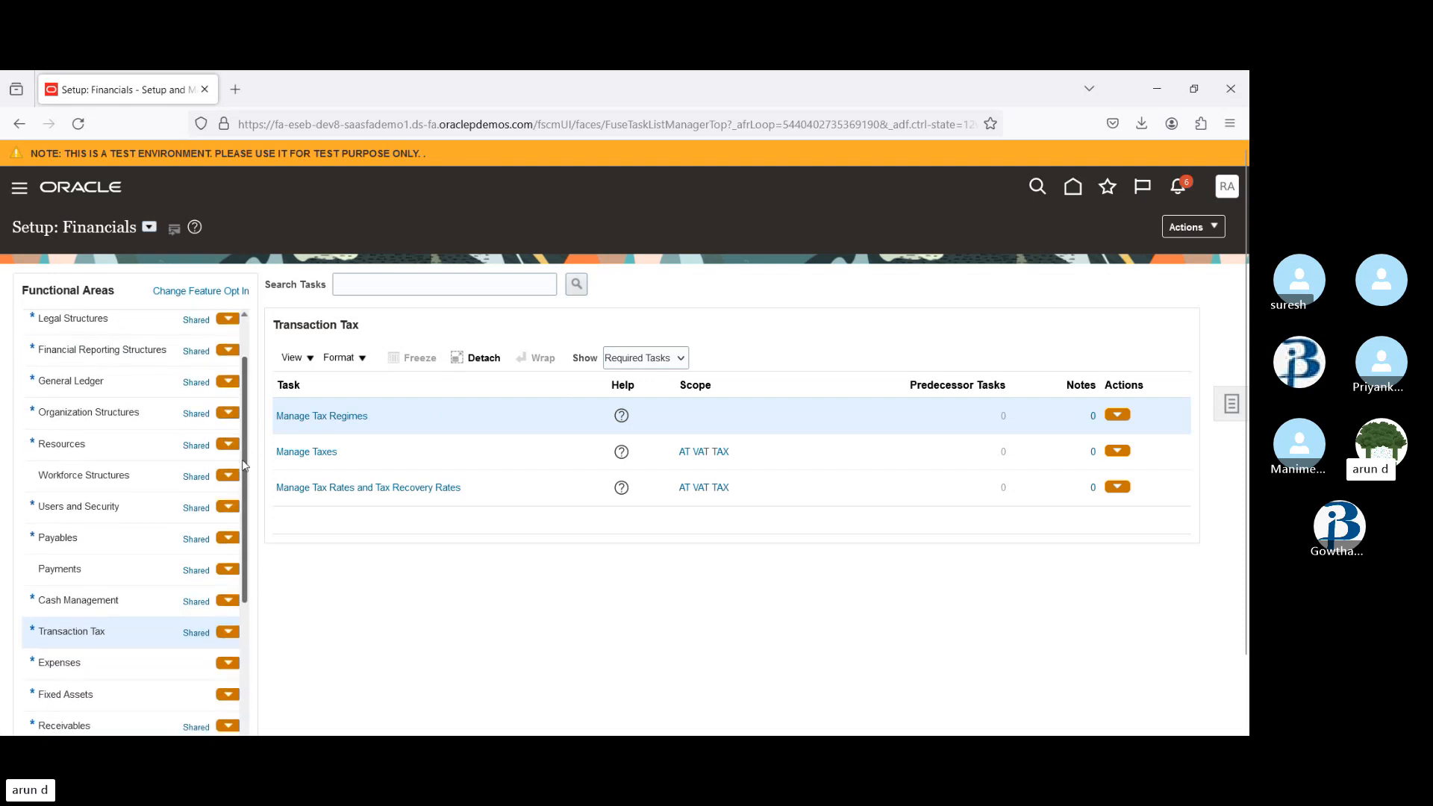
click(649, 360)
click(642, 386)
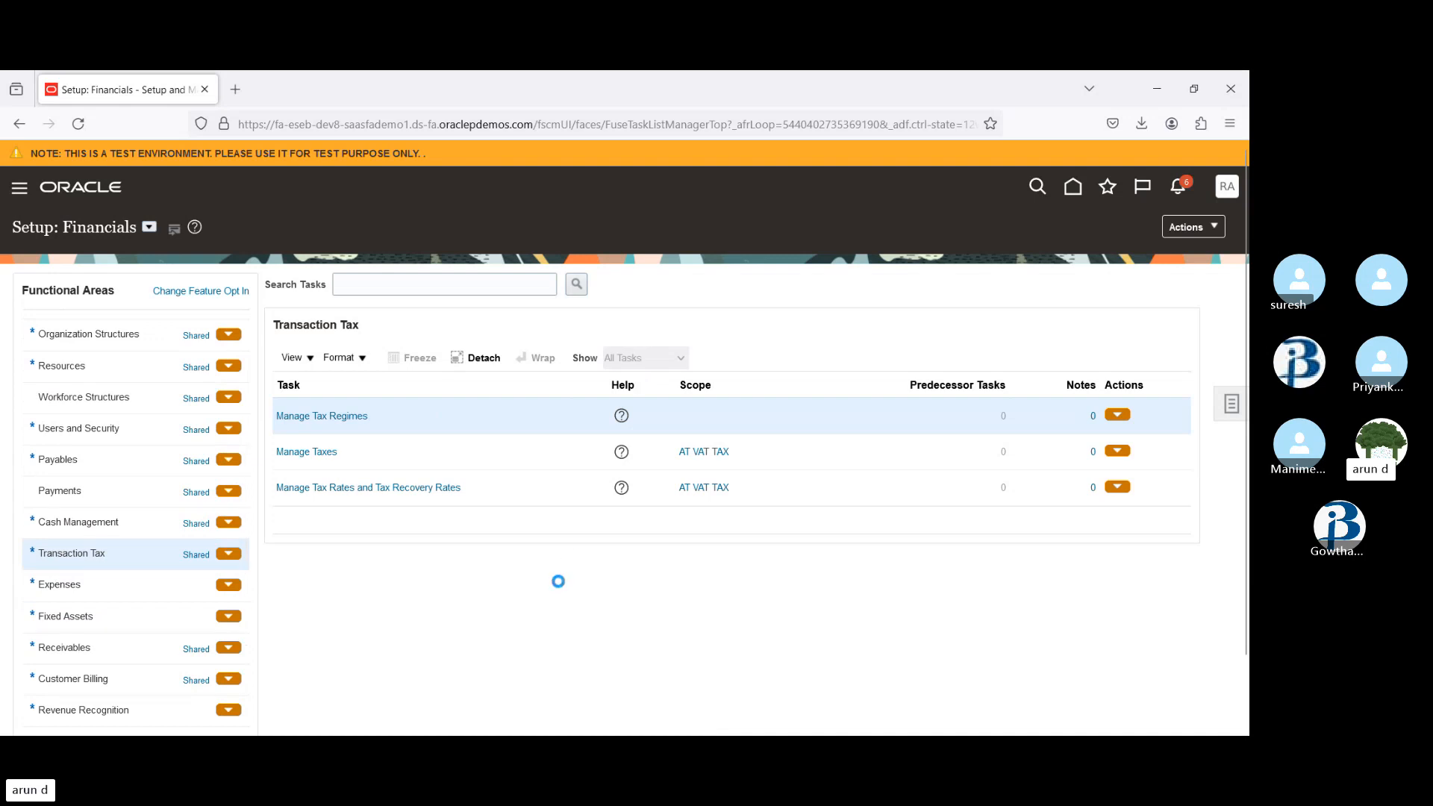
- Hide the Predecessor Tasks, Help and Notes columns in the Transaction Tax task table
click(312, 367)
mouse_move(367, 410)
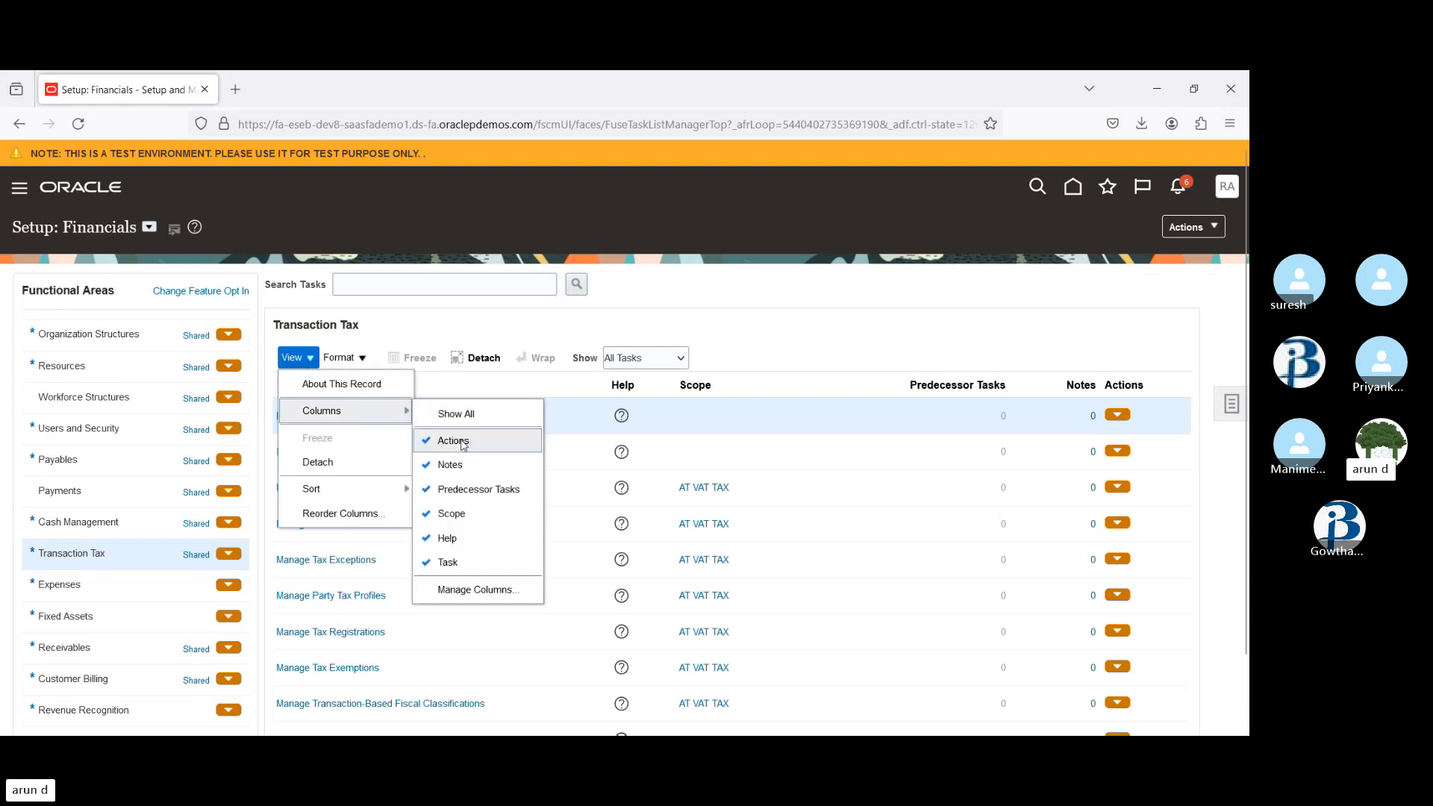
click(461, 490)
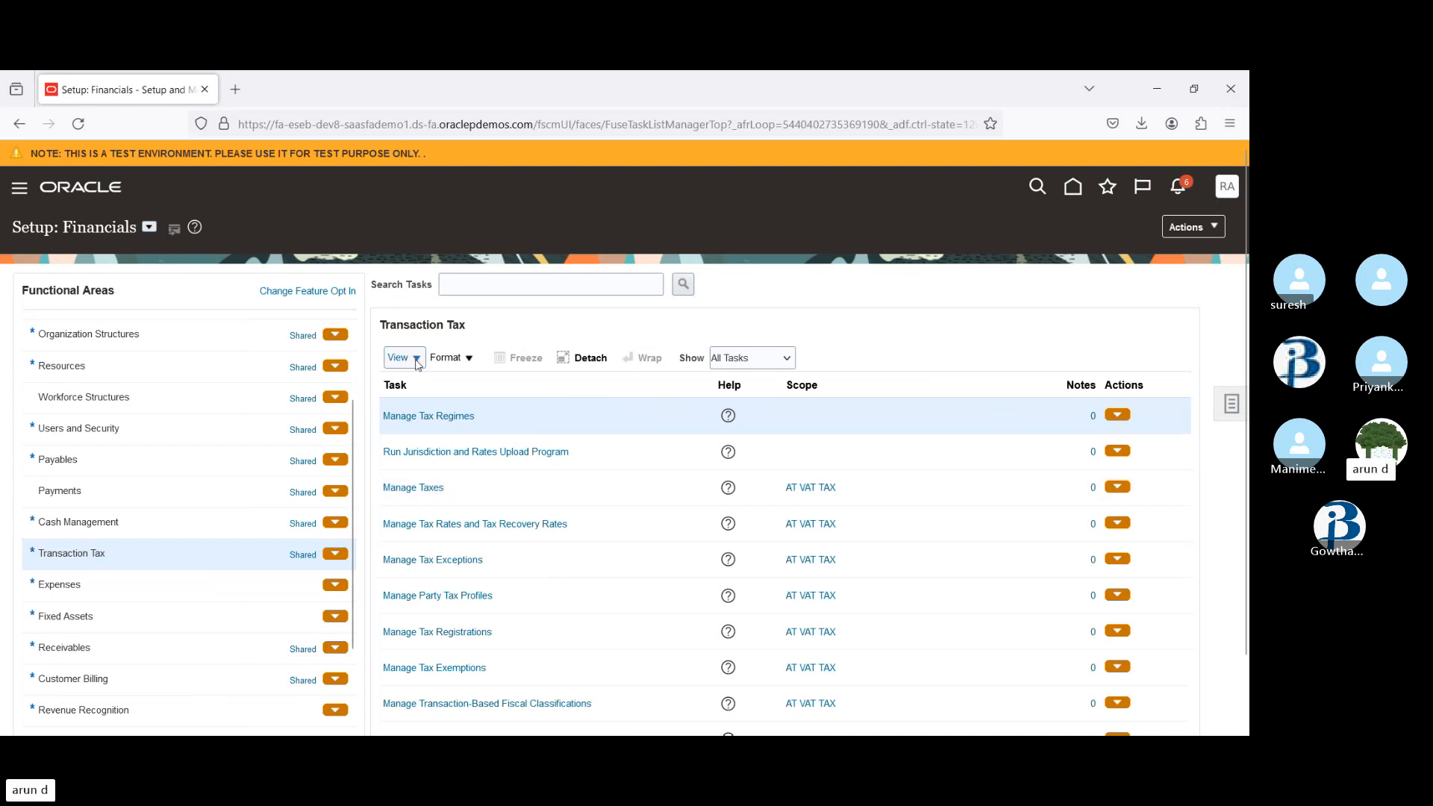
click(417, 359)
mouse_move(464, 413)
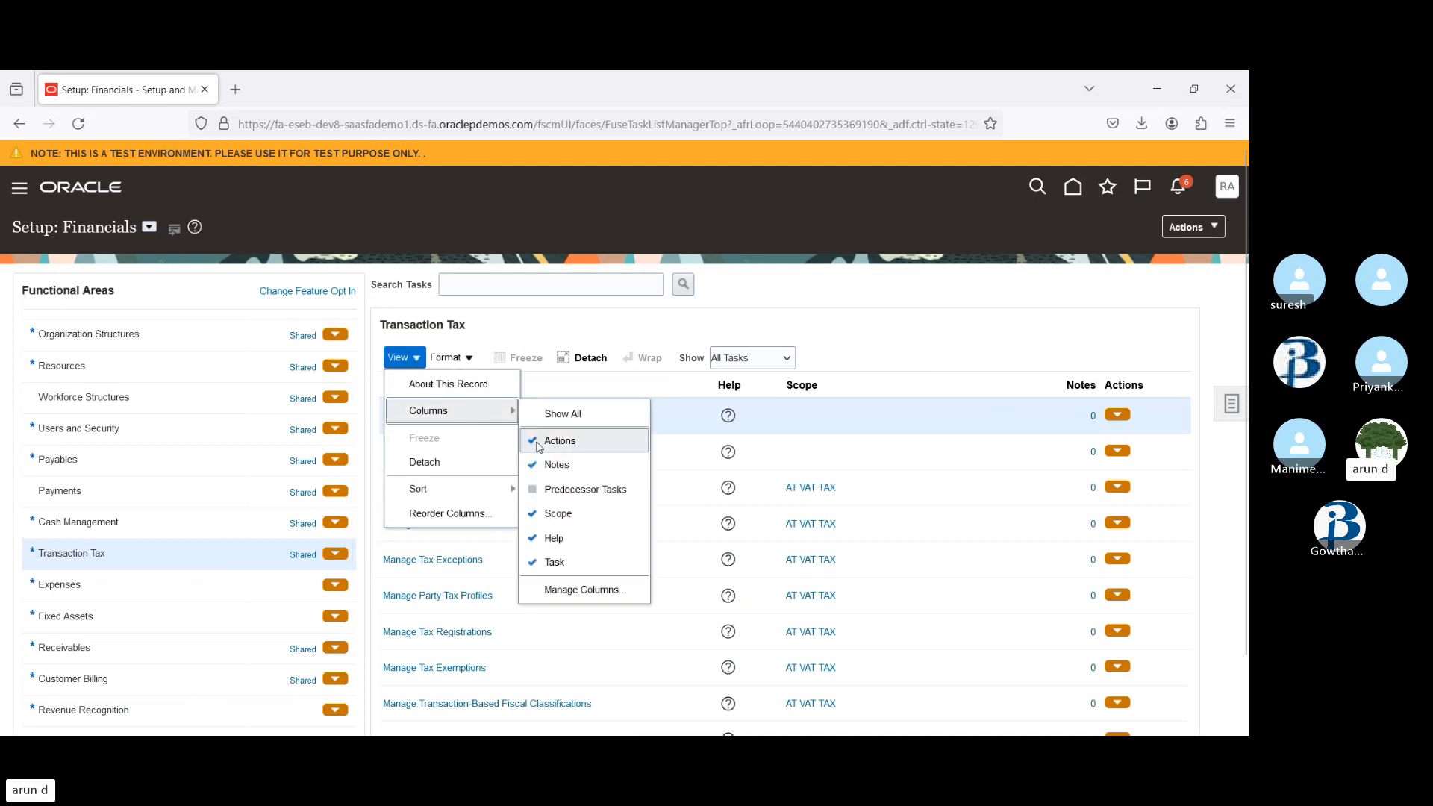
click(552, 539)
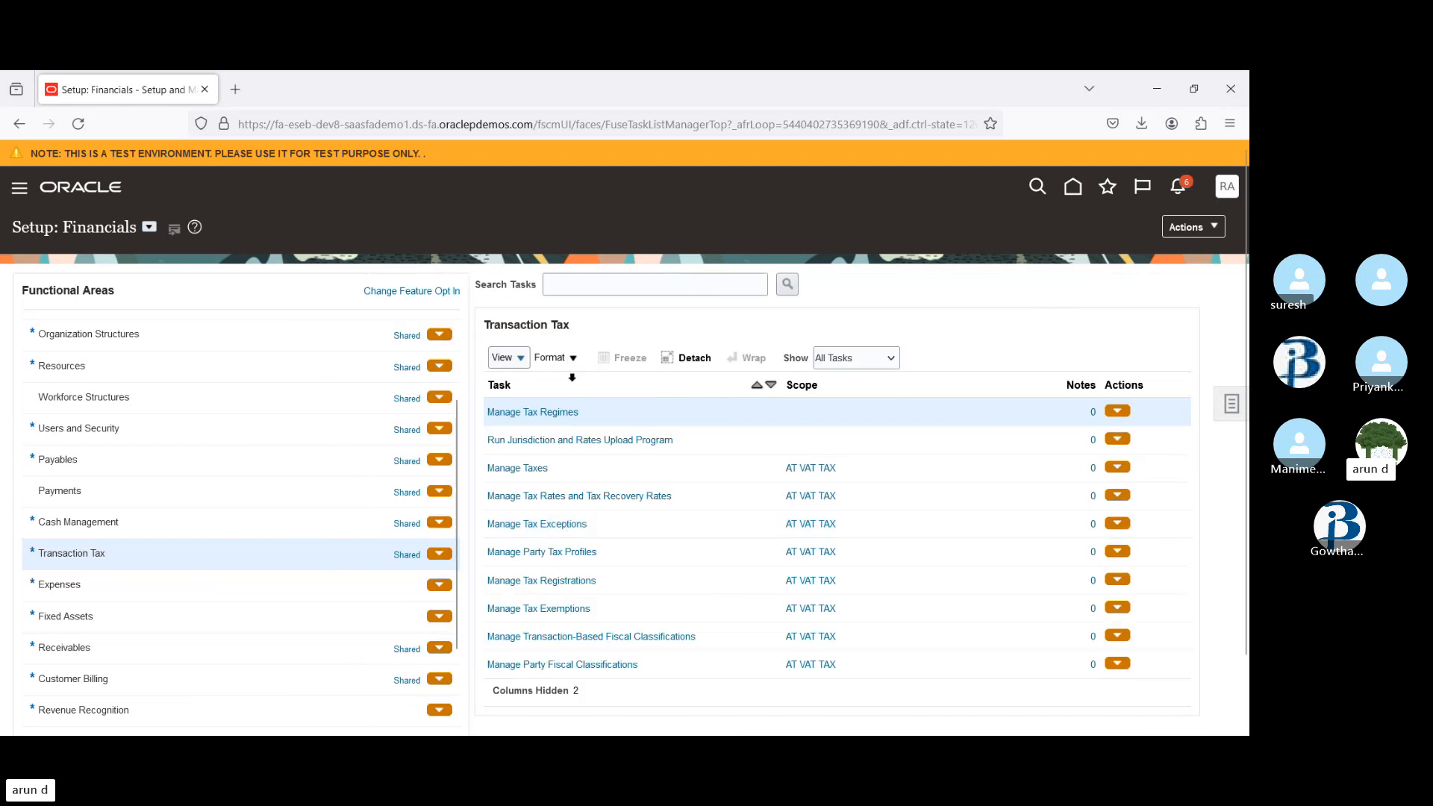
click(505, 358)
mouse_move(595, 423)
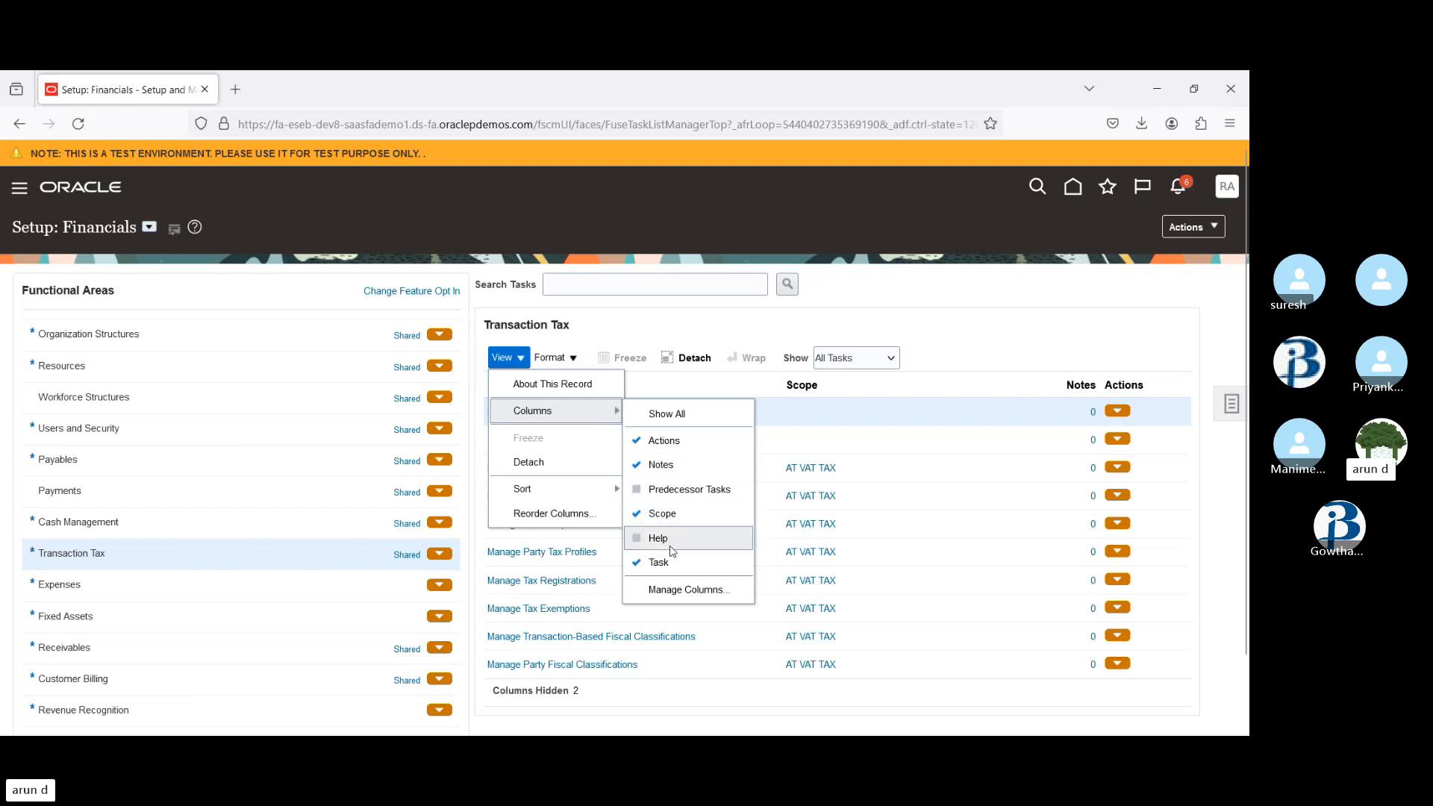
click(670, 465)
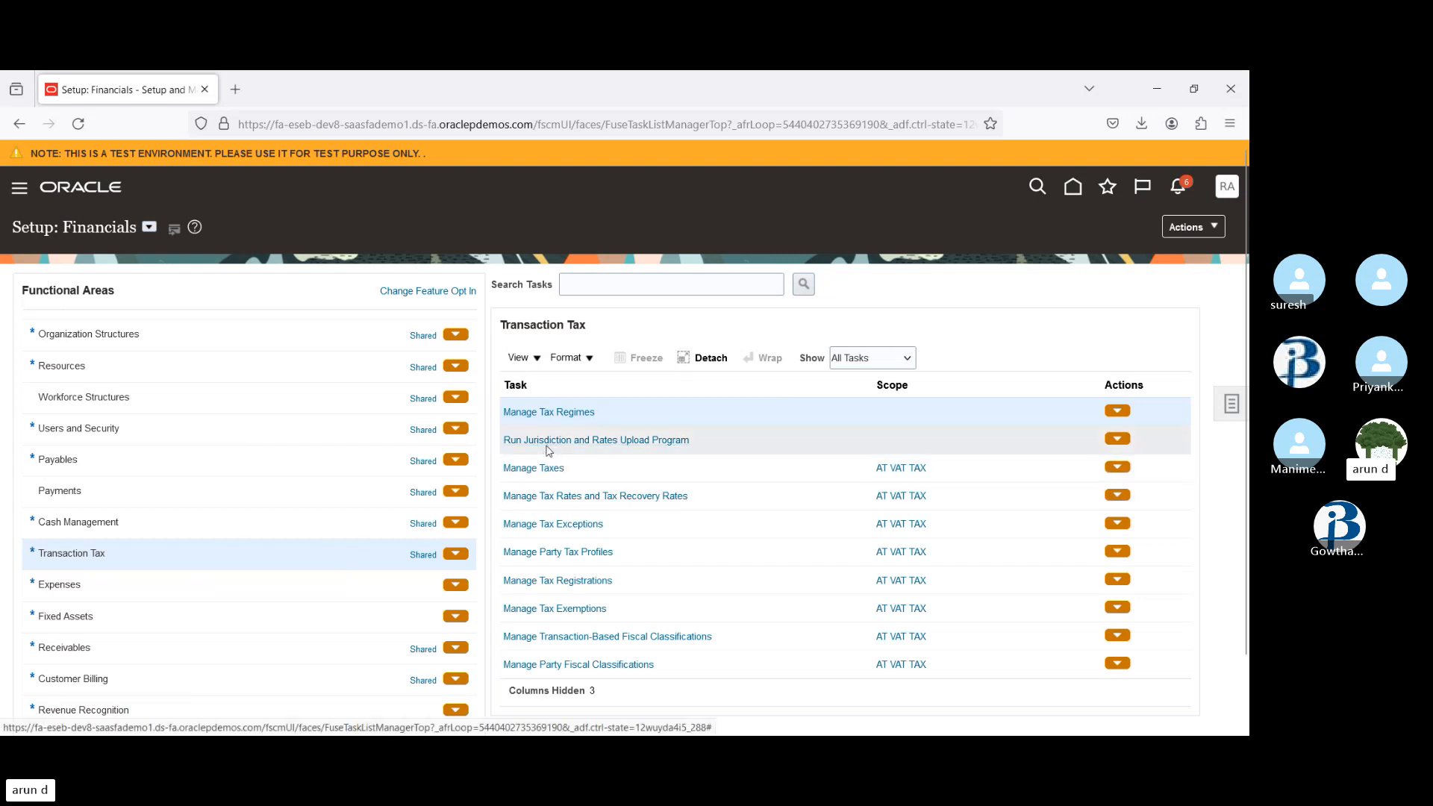
- Open Manage Tax Rates and Tax Recovery Rates and search the AT VAT TAX regime with Tax set to Does not contain "@"
click(549, 506)
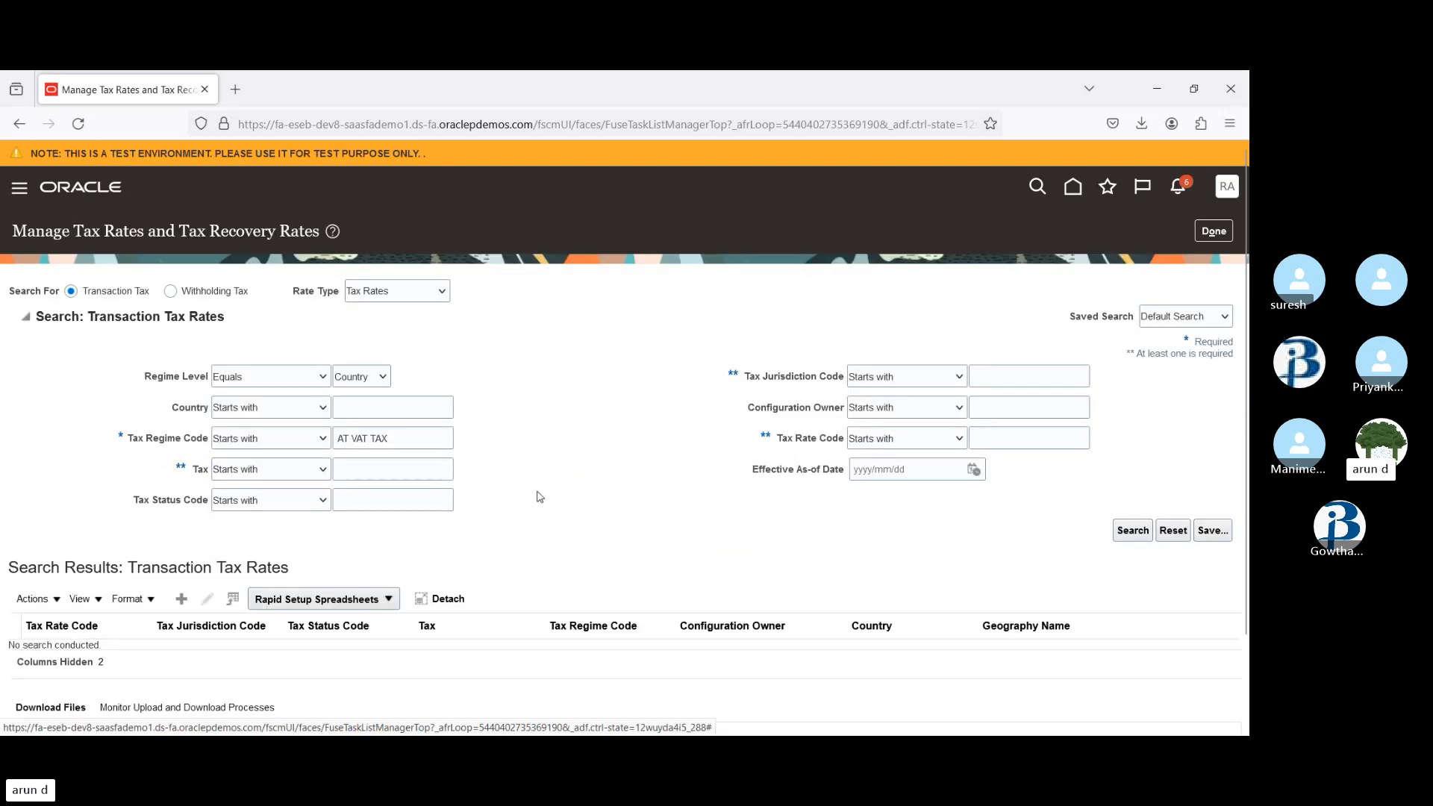
click(1133, 530)
click(291, 469)
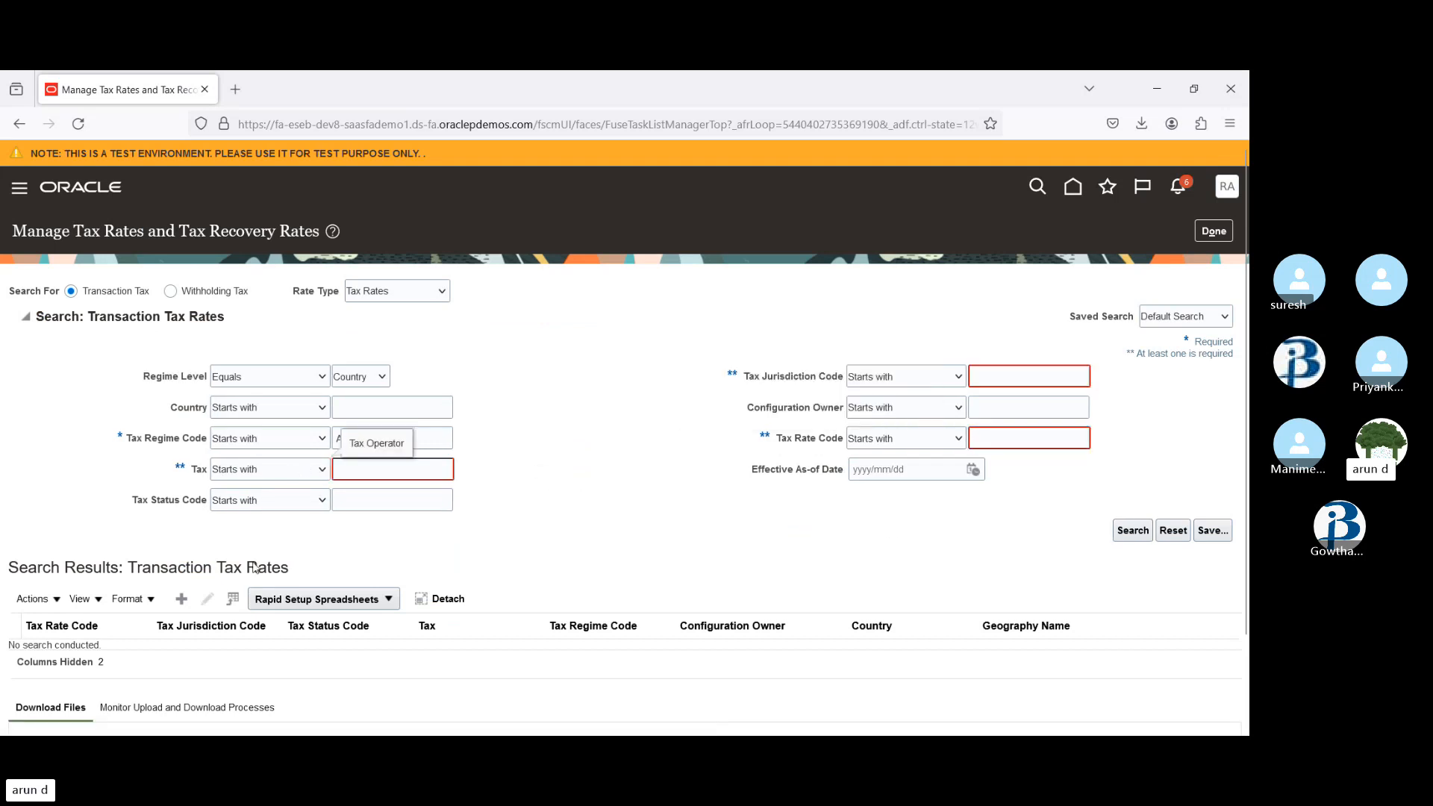
click(252, 697)
click(376, 470)
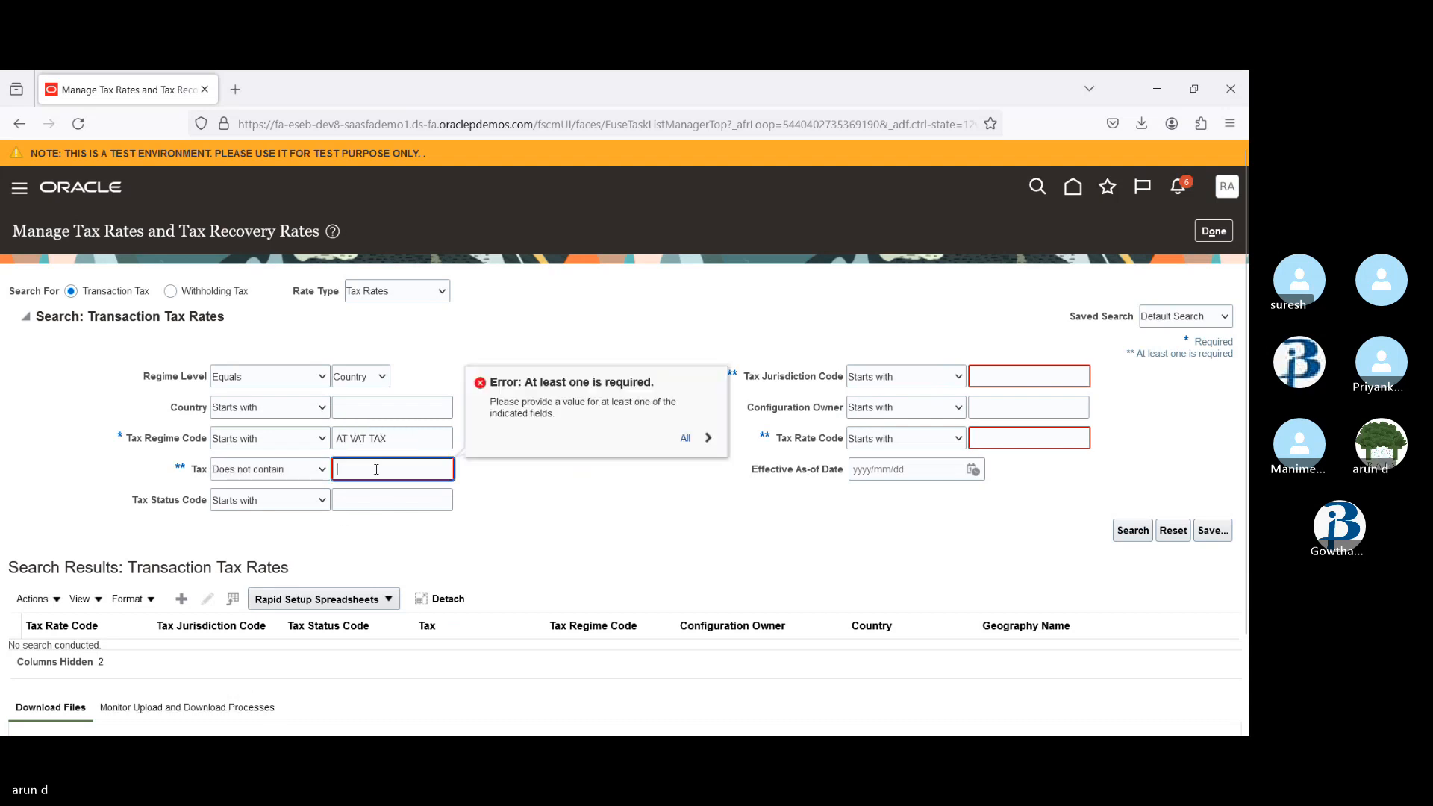
text(@)
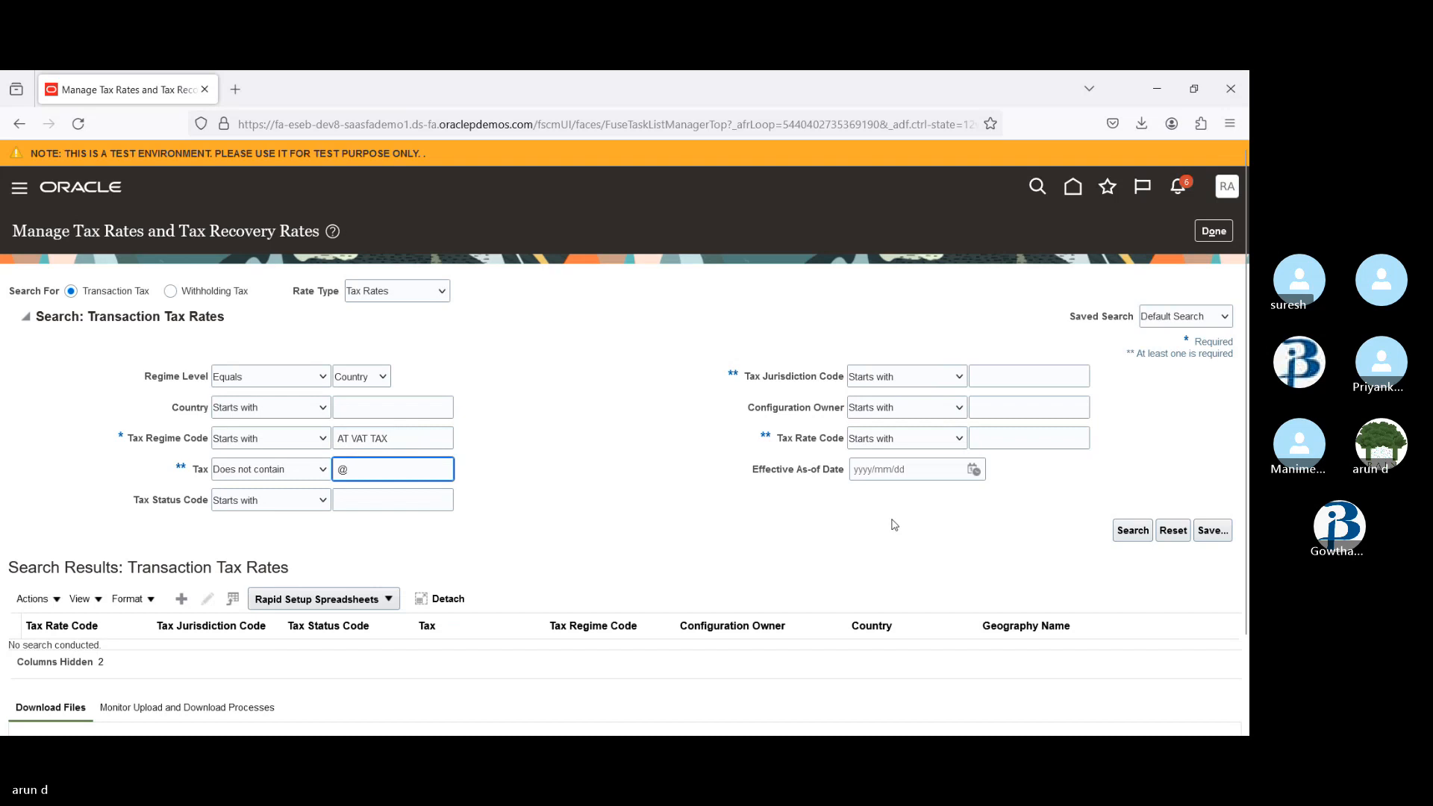
click(1133, 532)
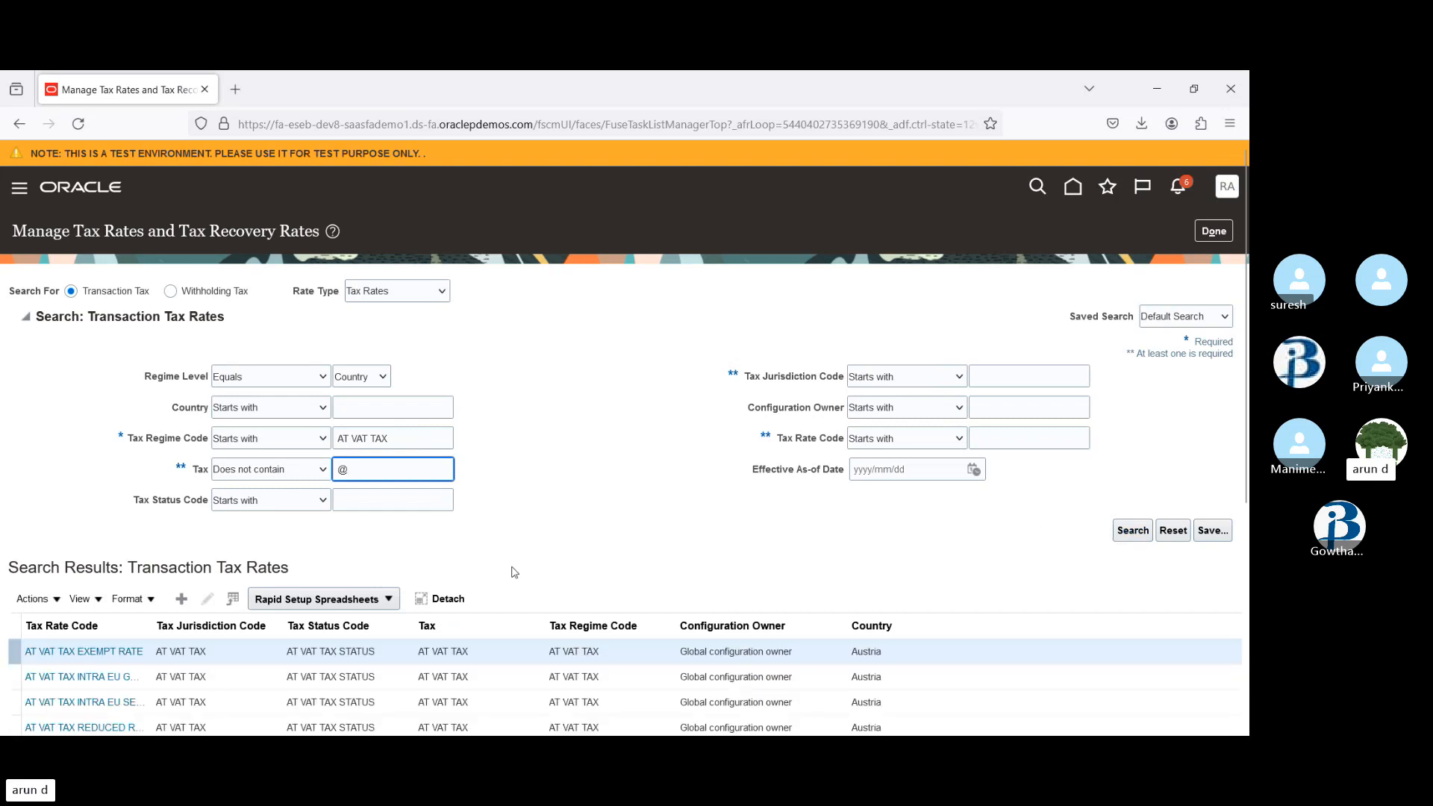
- Open the AT VAT TAX STANDARD RATE record from the transaction tax rate results for editing
click(170, 672)
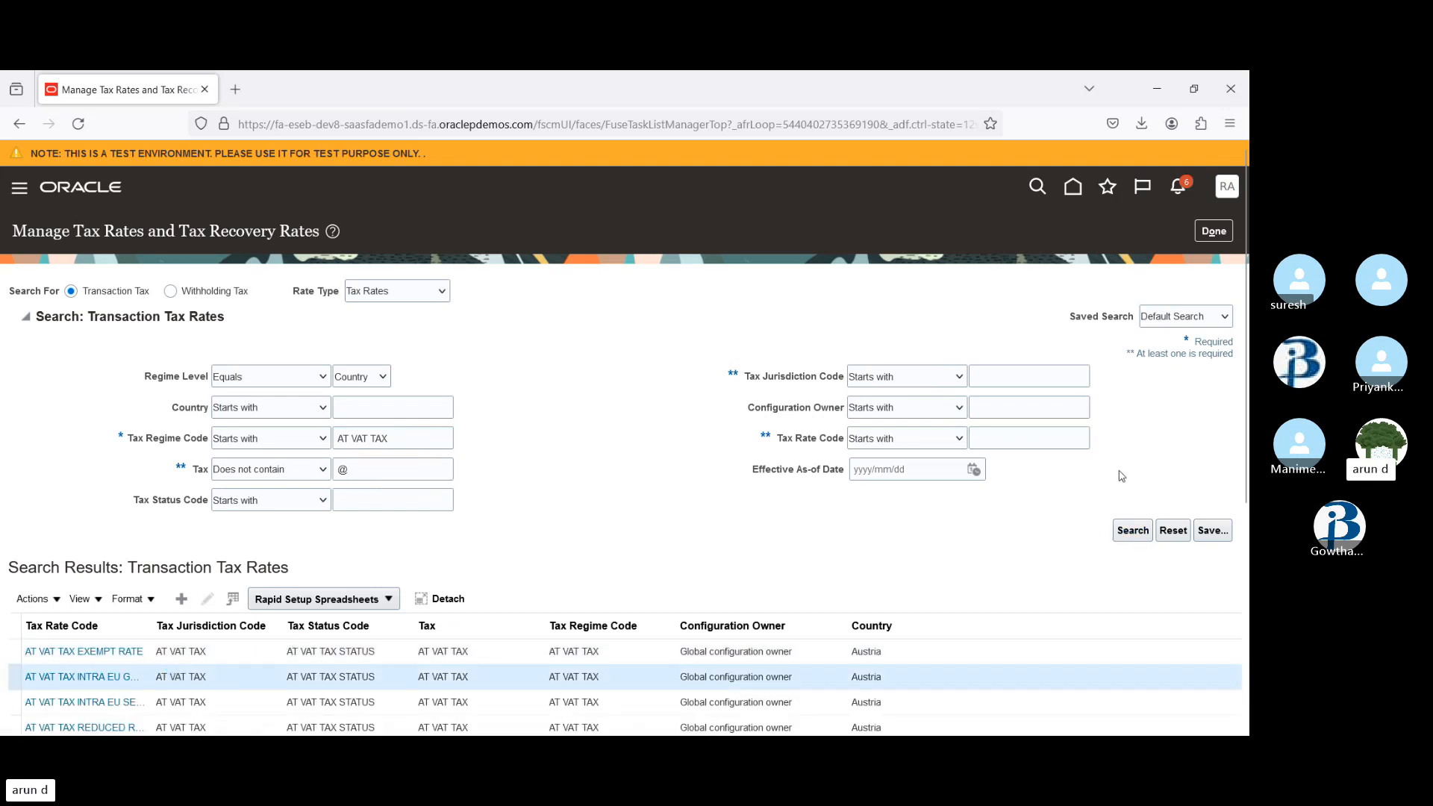
drag(1243, 398, 1234, 585)
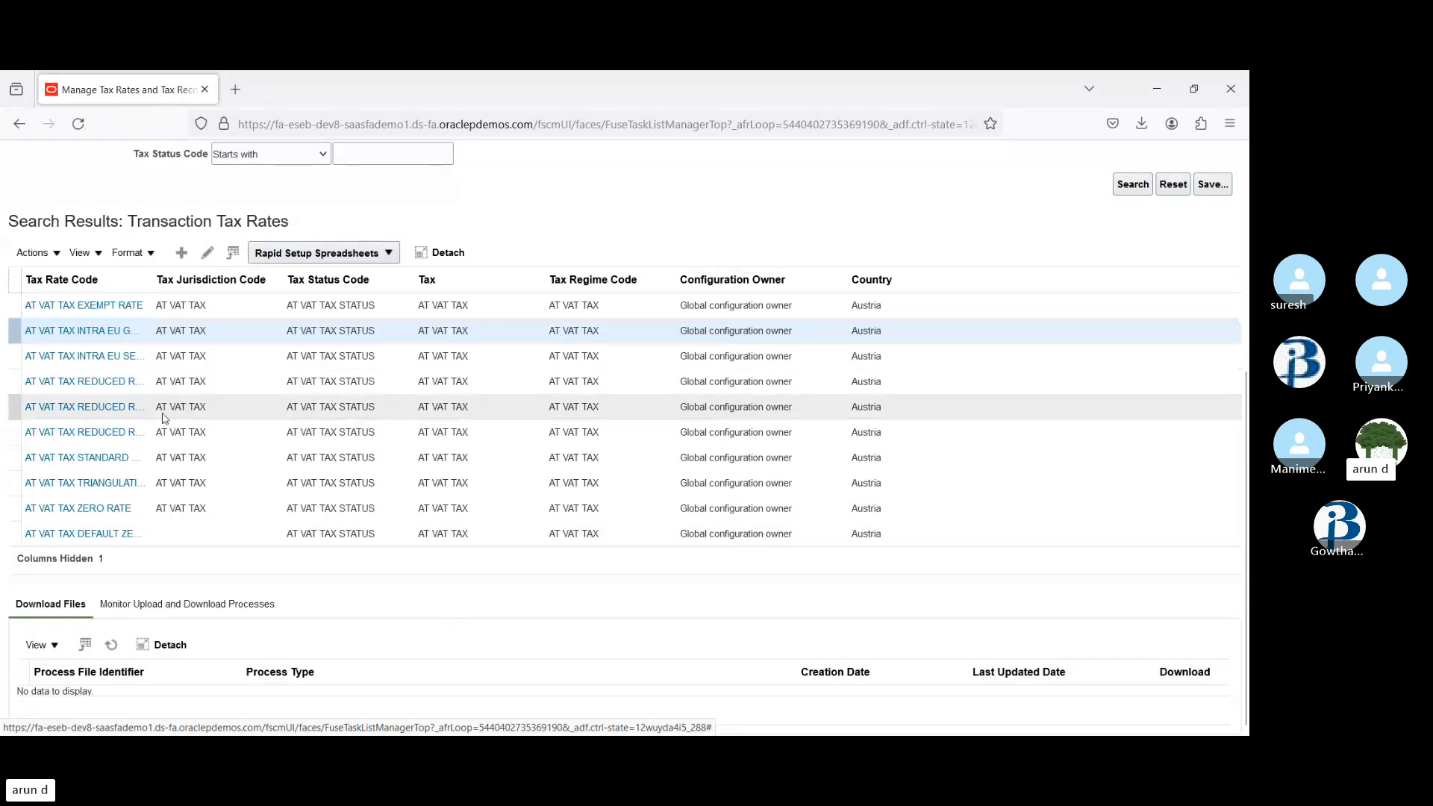
click(155, 459)
scroll(207, 252, up, 1)
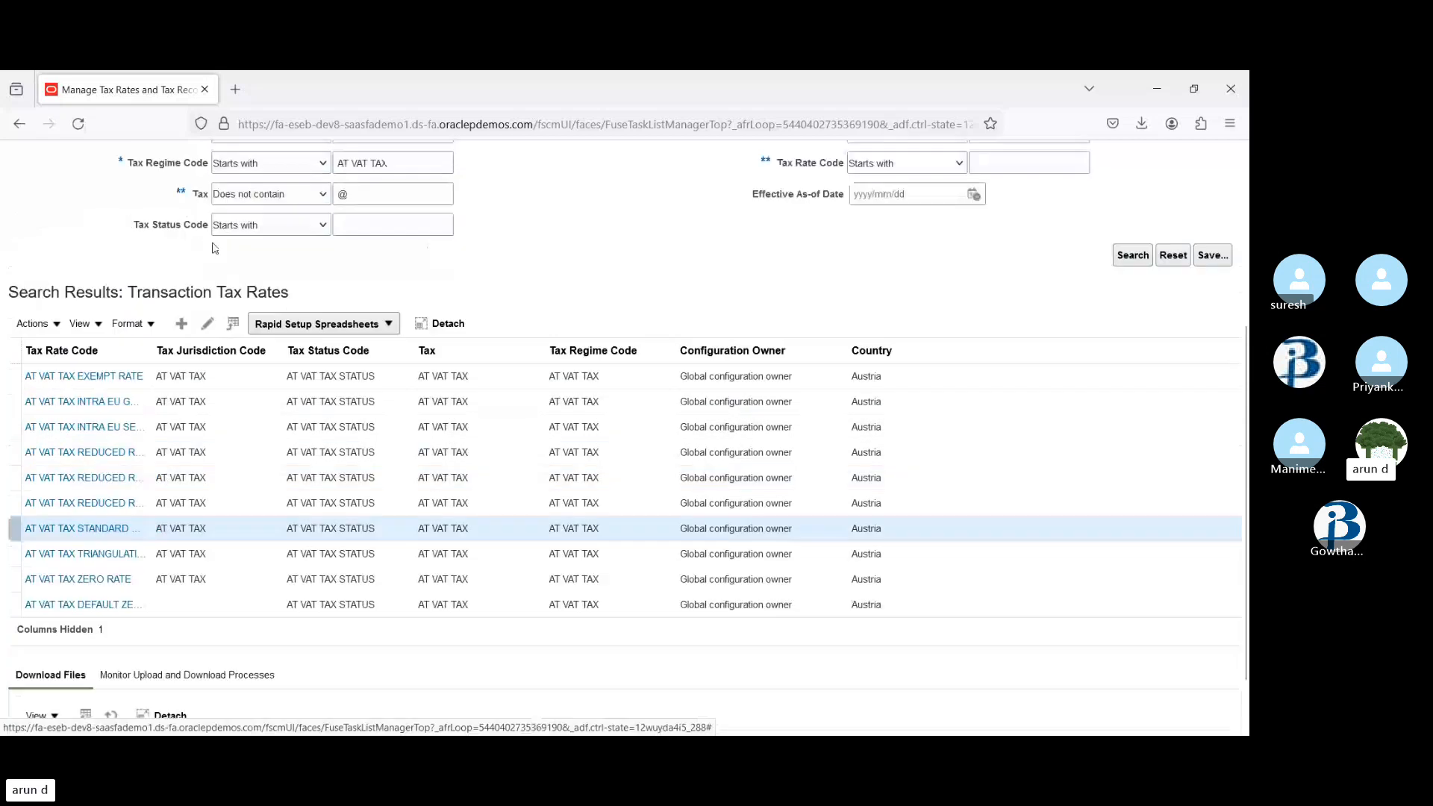
click(207, 326)
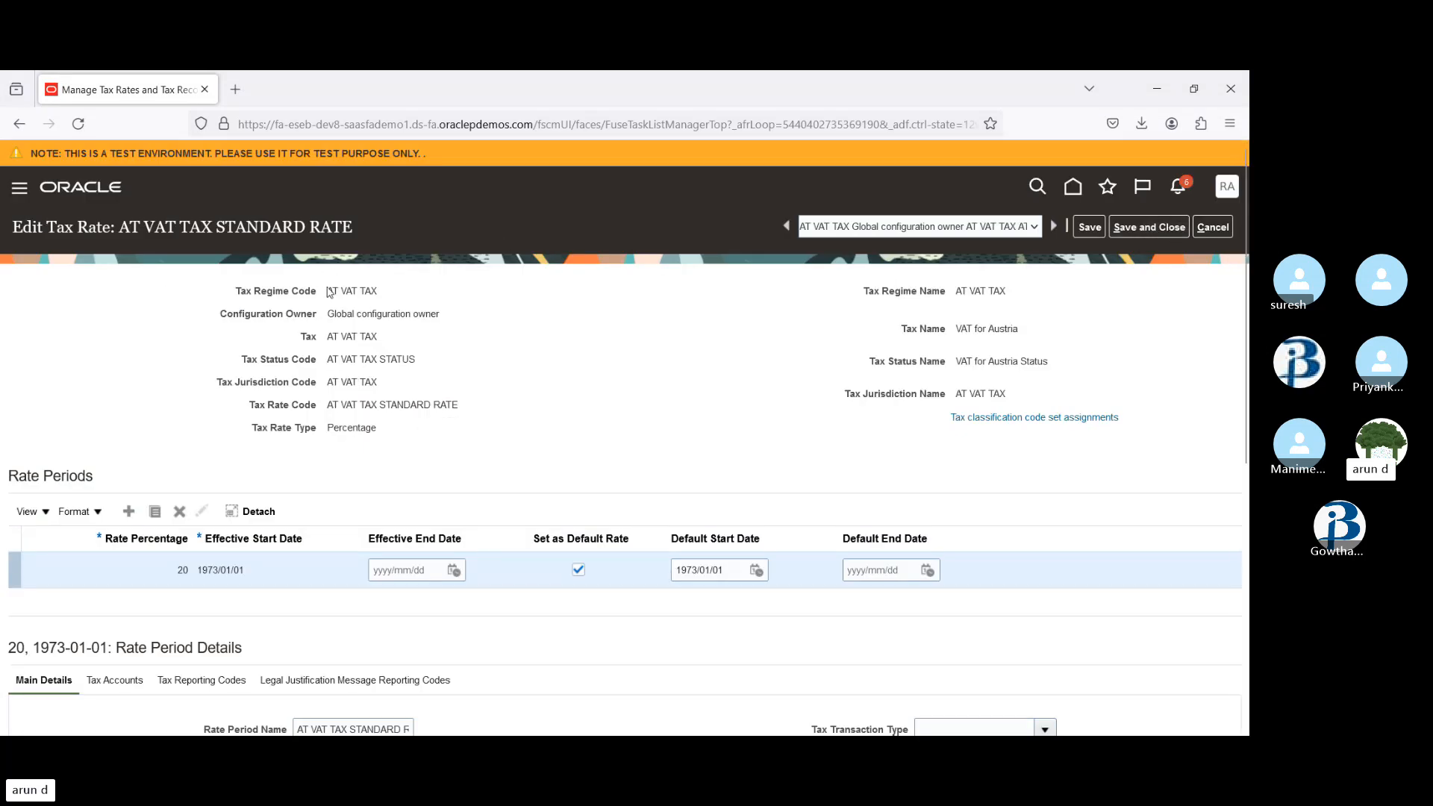
- Review the standard rate's configuration owner, rate code, rate percentage and main rate period details
drag(330, 290, 448, 321)
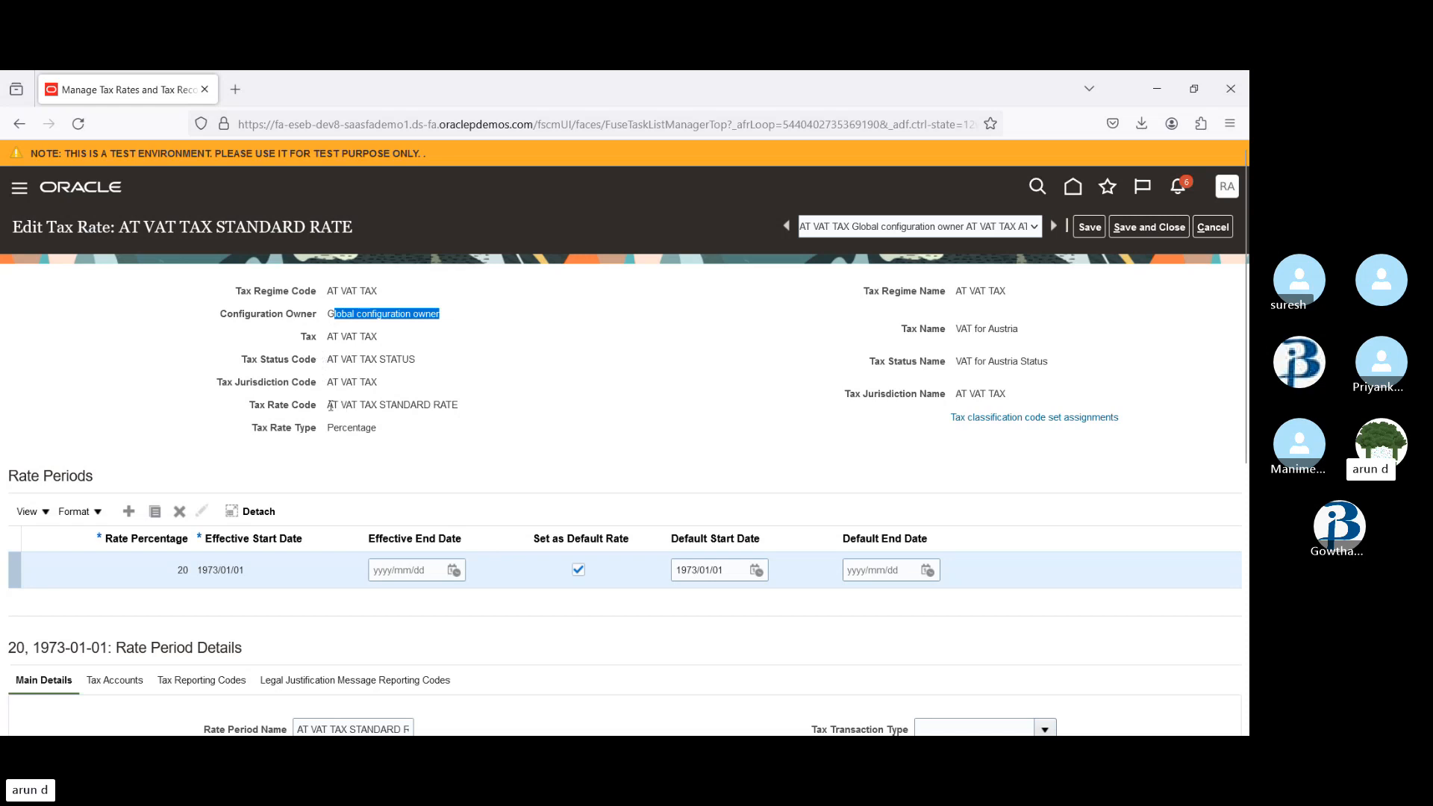
drag(335, 403, 422, 406)
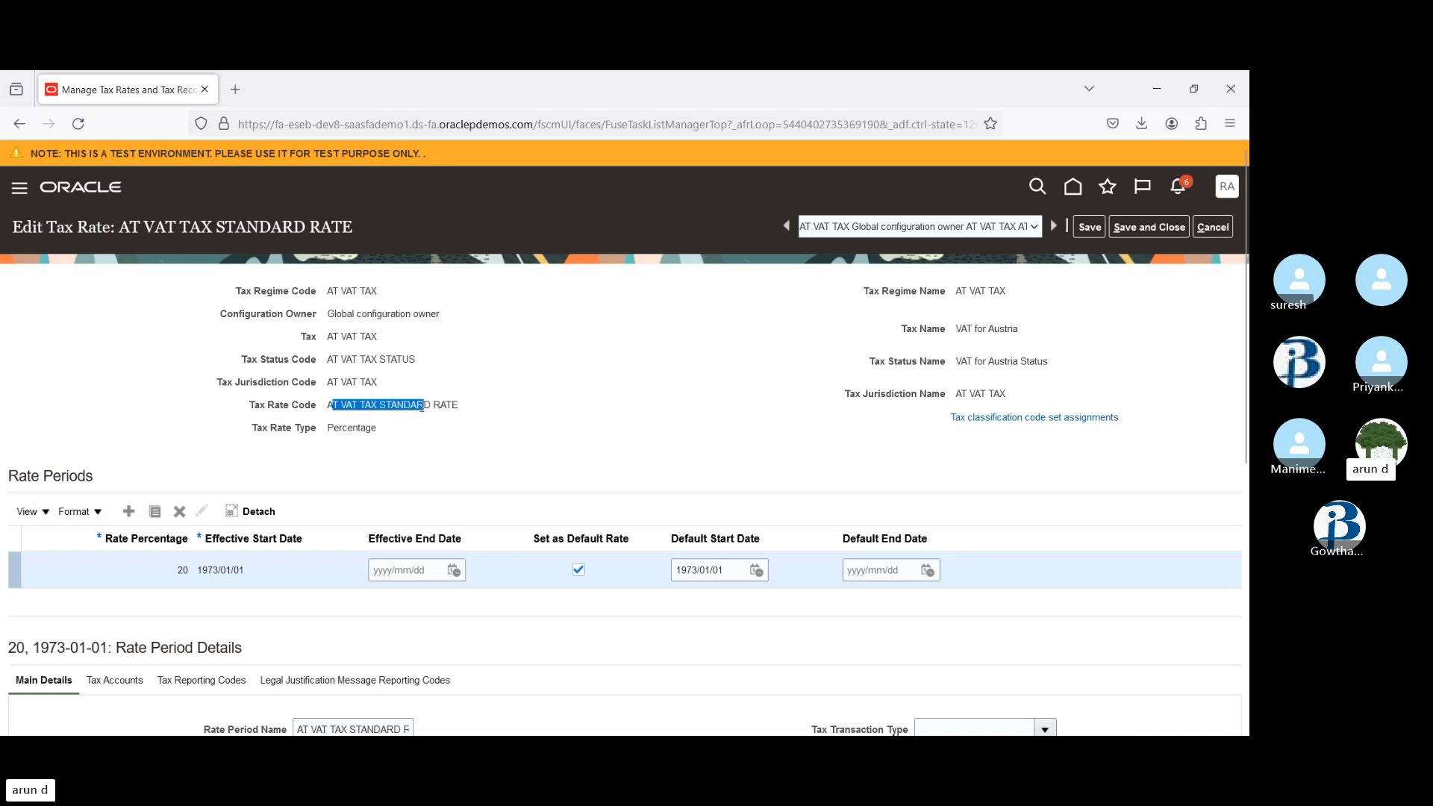
double_click(182, 570)
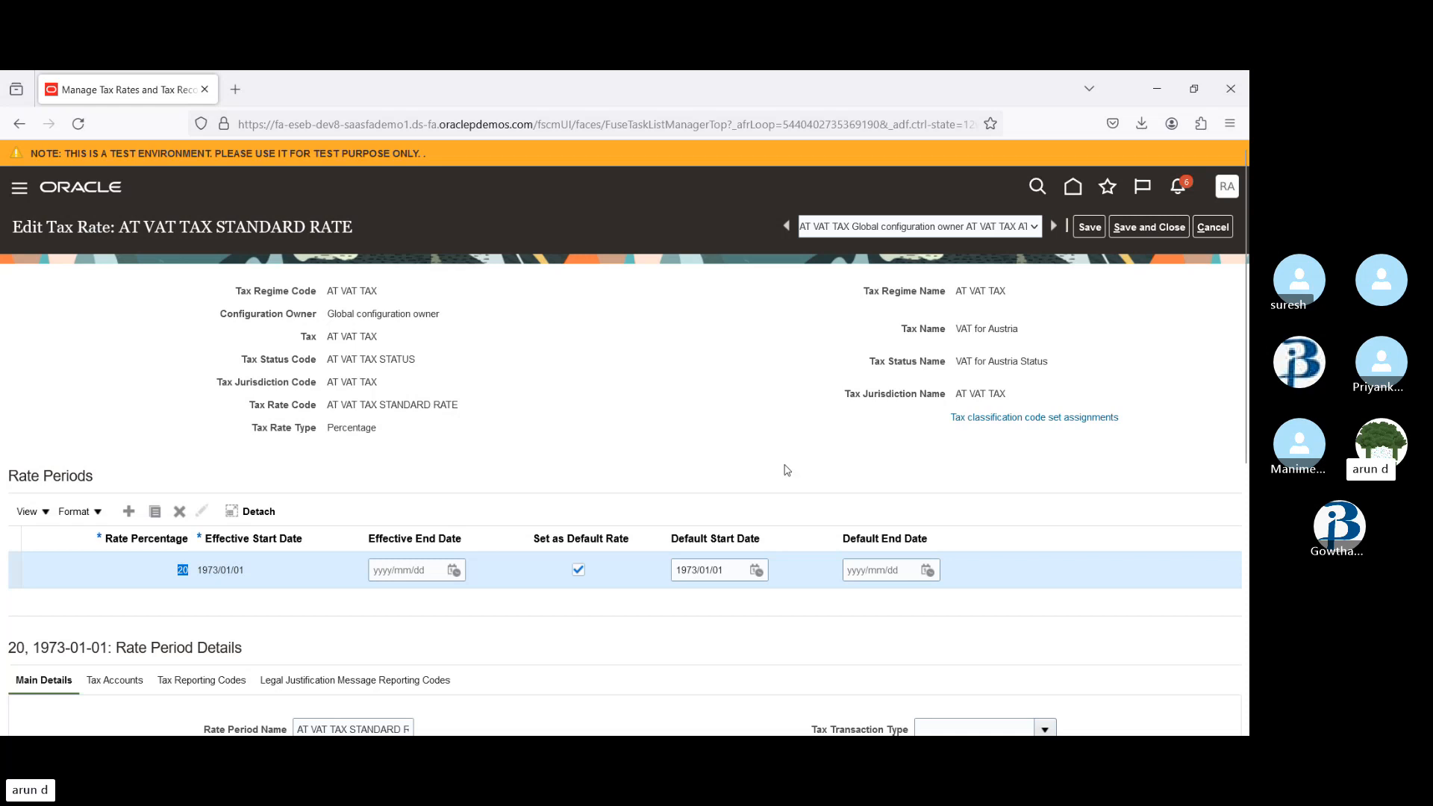
scroll(787, 471, down, 5)
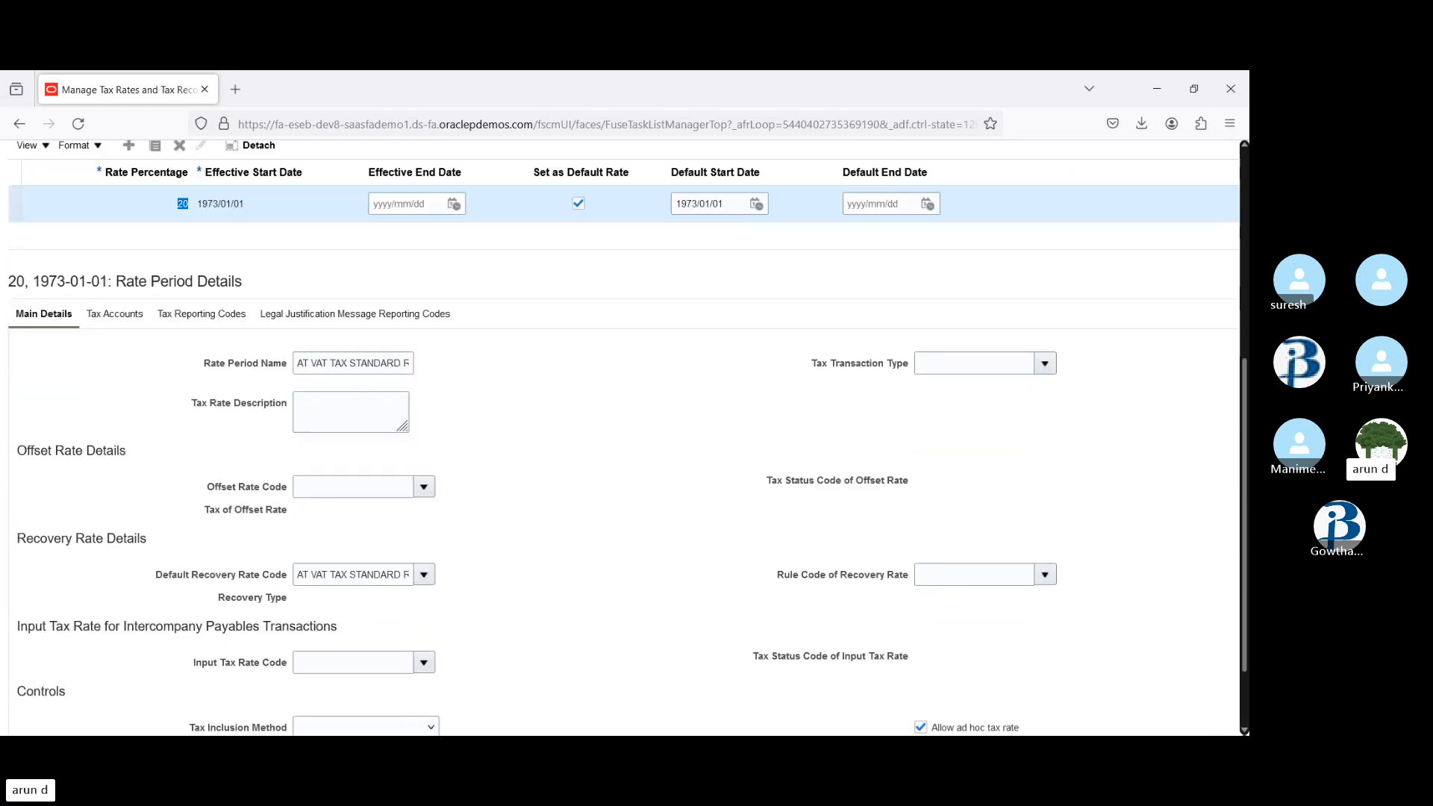
scroll(627, 437, down, 2)
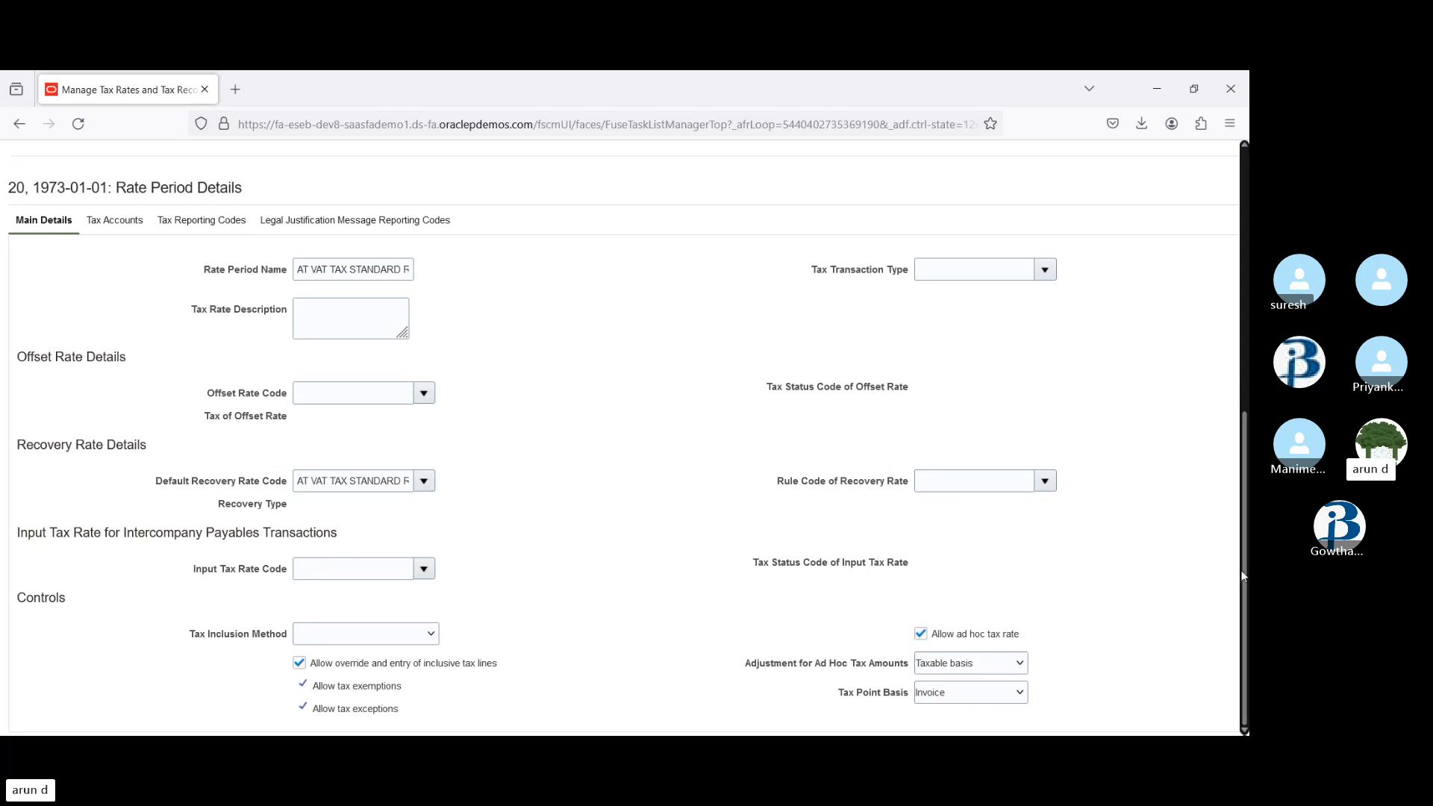
scroll(1244, 575, up, 4)
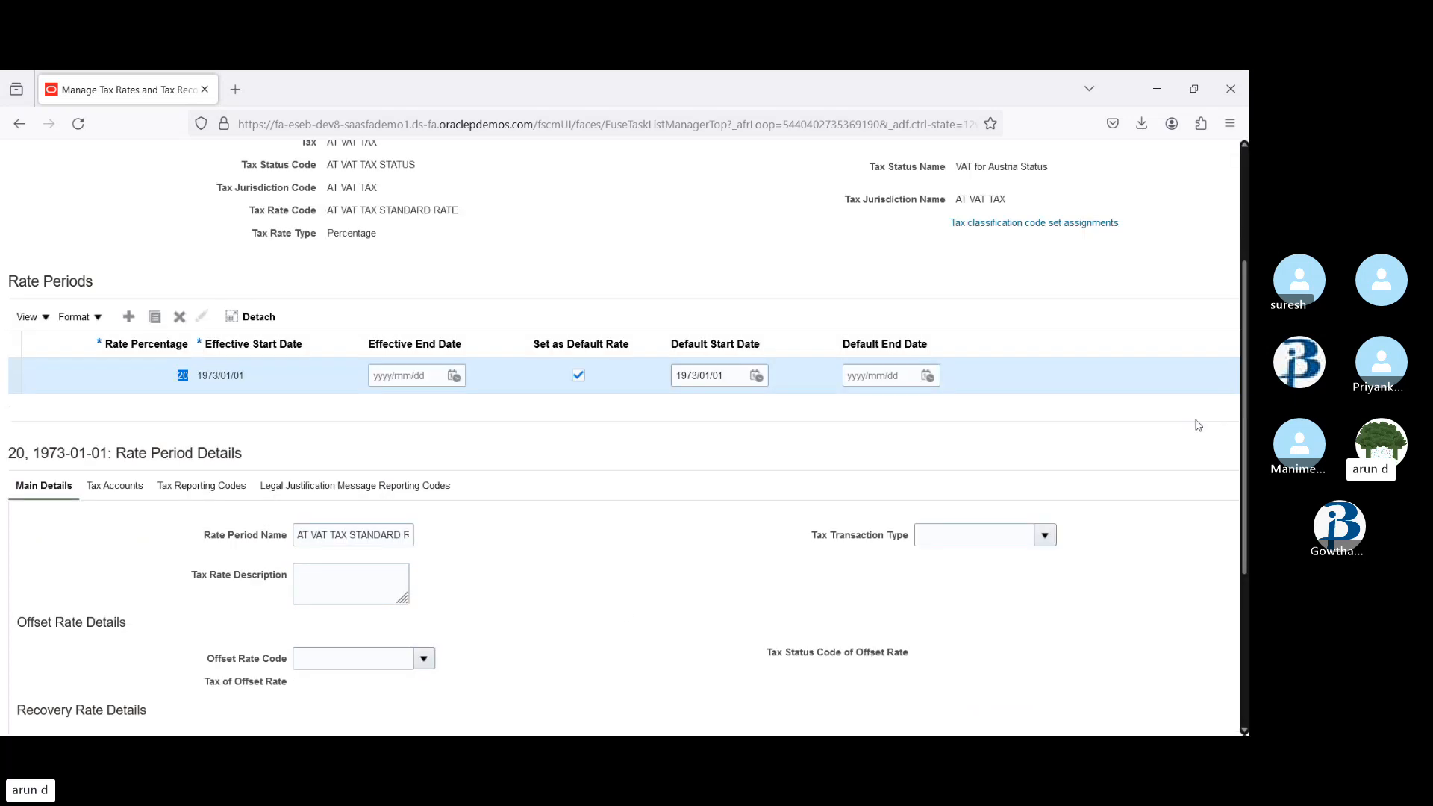
- Add a tax accounts entry to the rate period with US Primary Ledger as its ledger
click(102, 494)
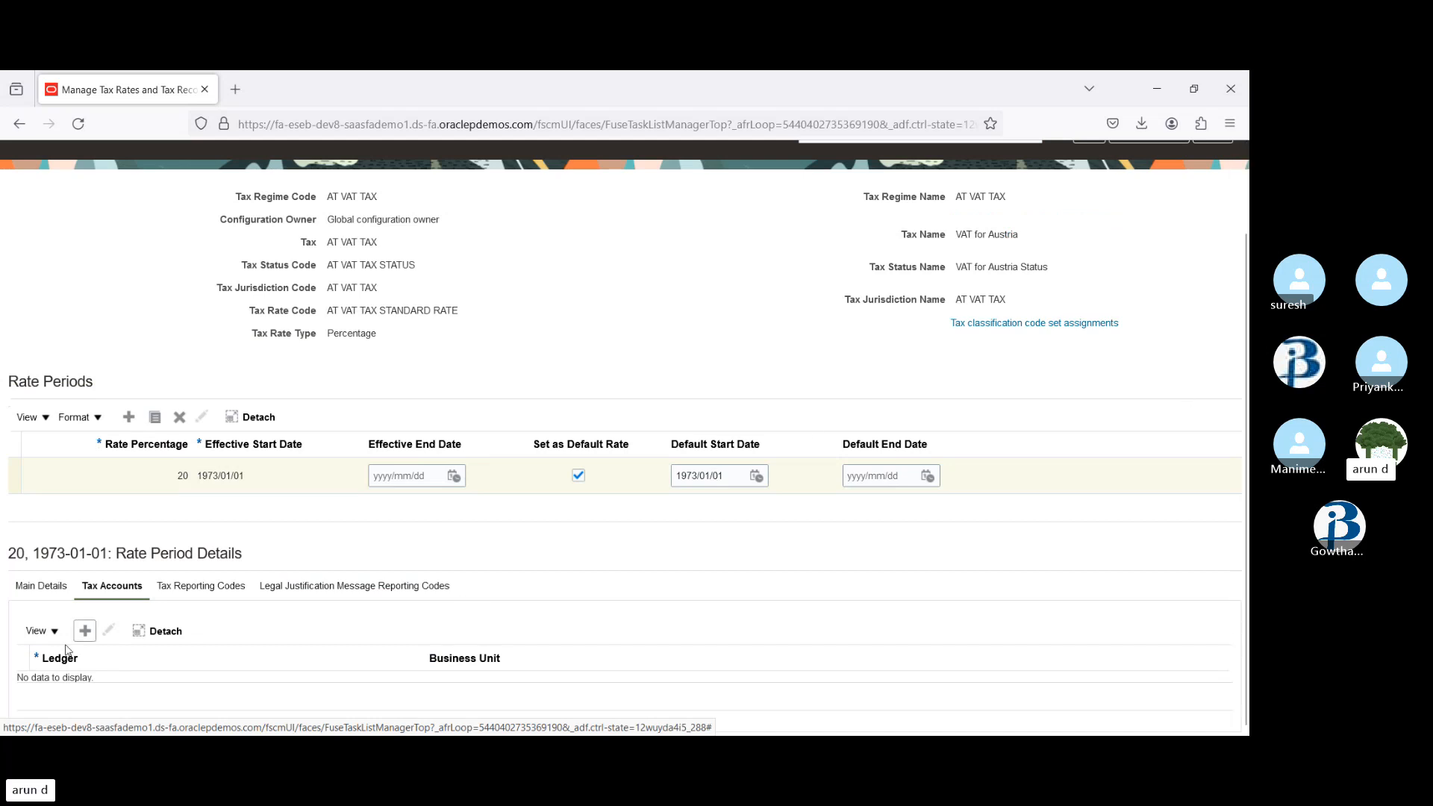
click(86, 632)
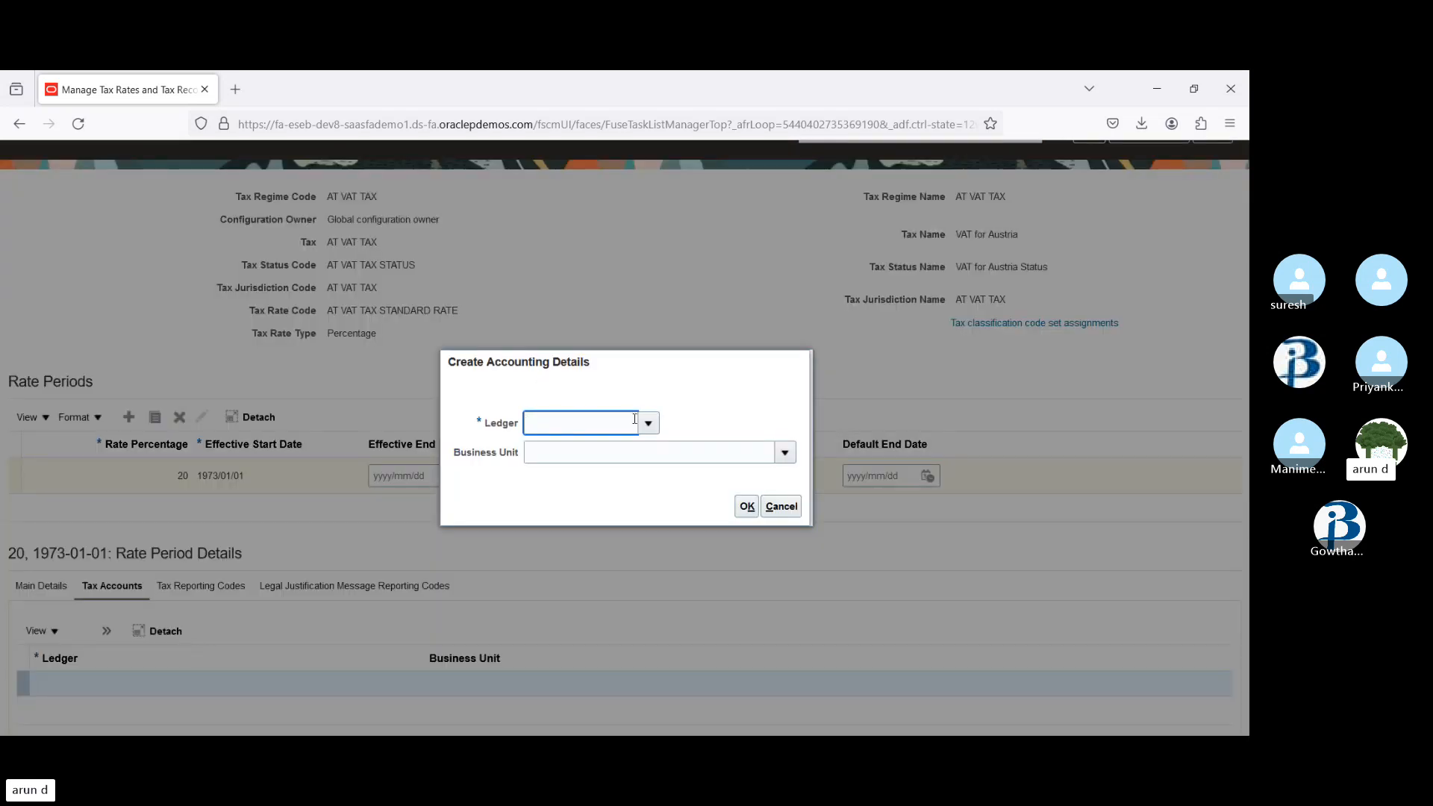
click(649, 424)
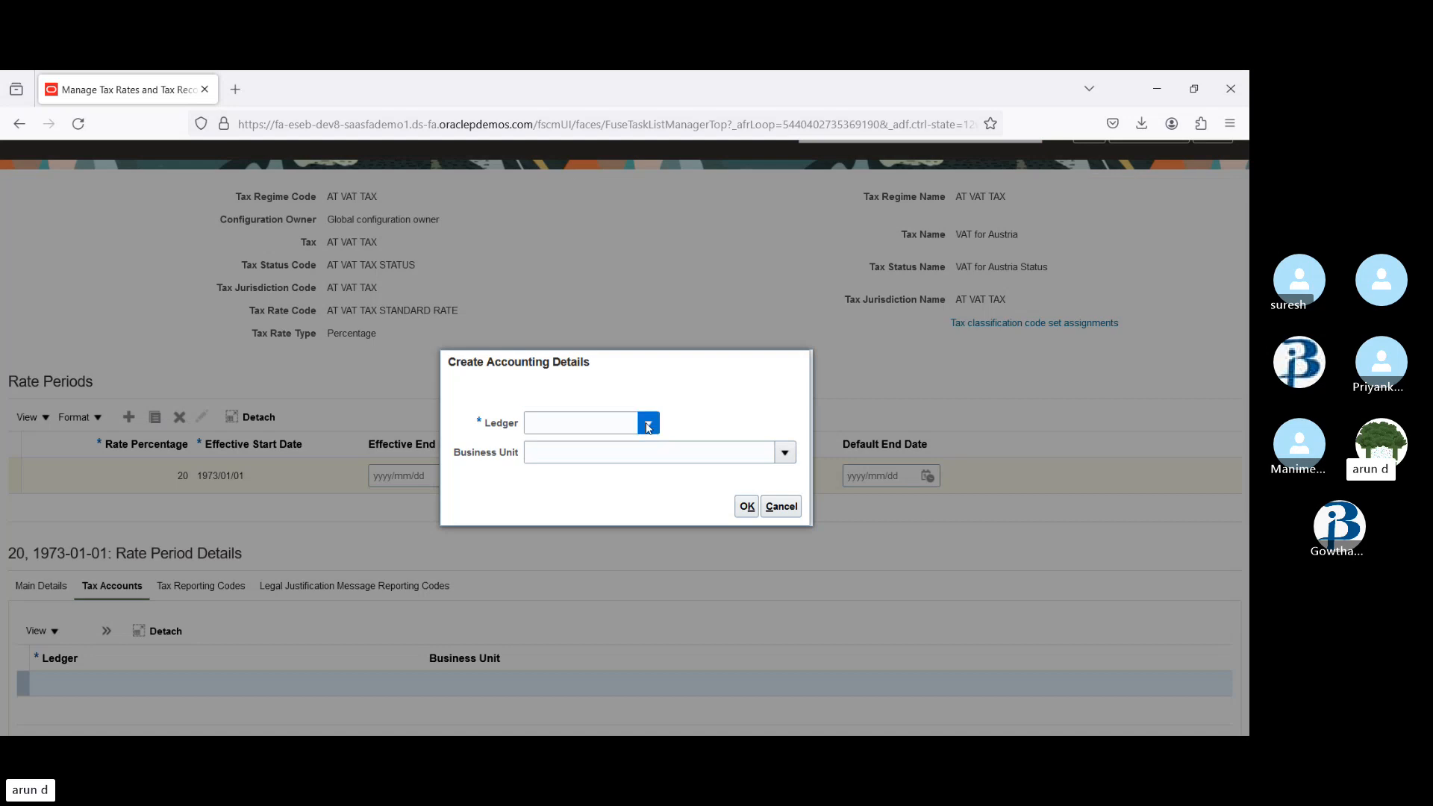
click(606, 424)
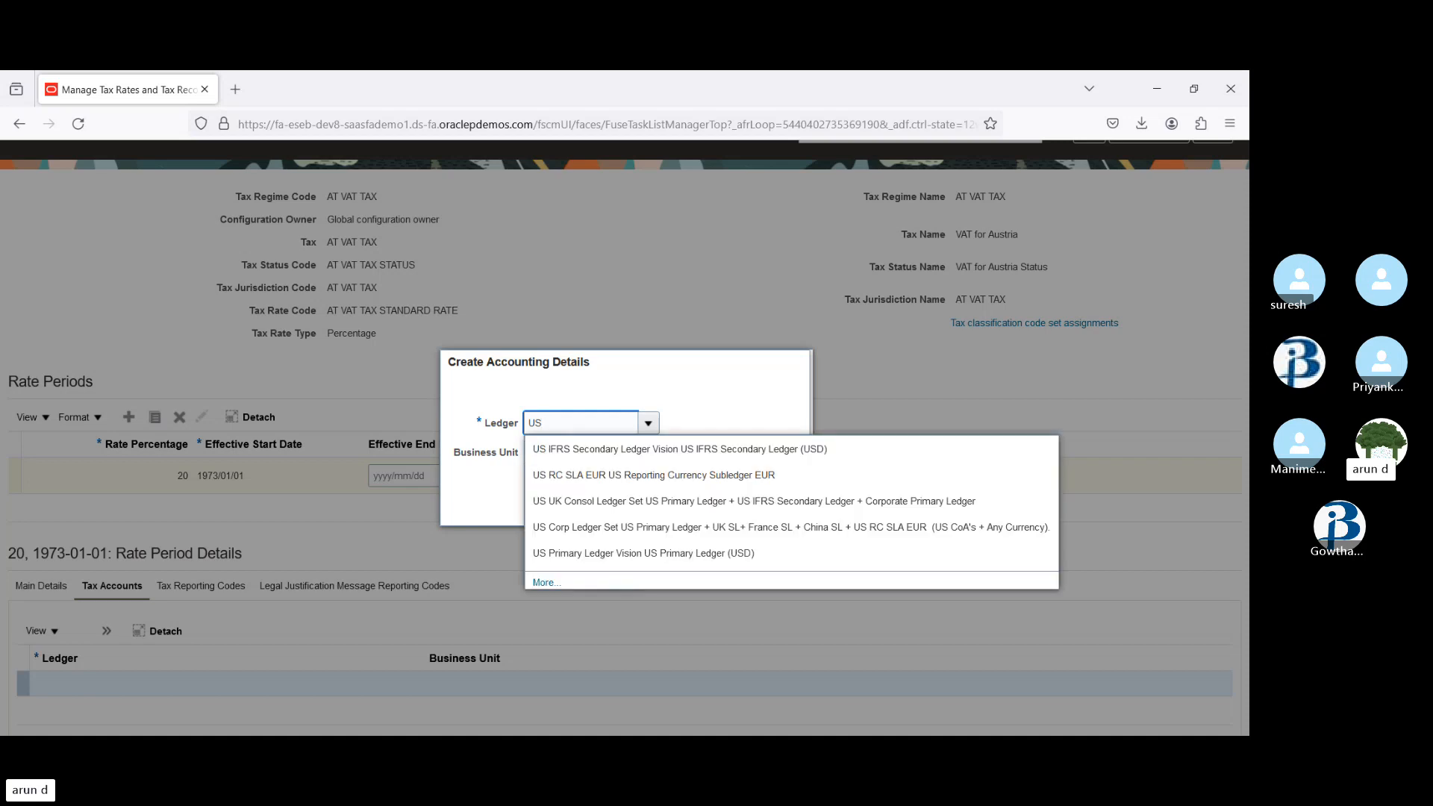
key(BackSpace)
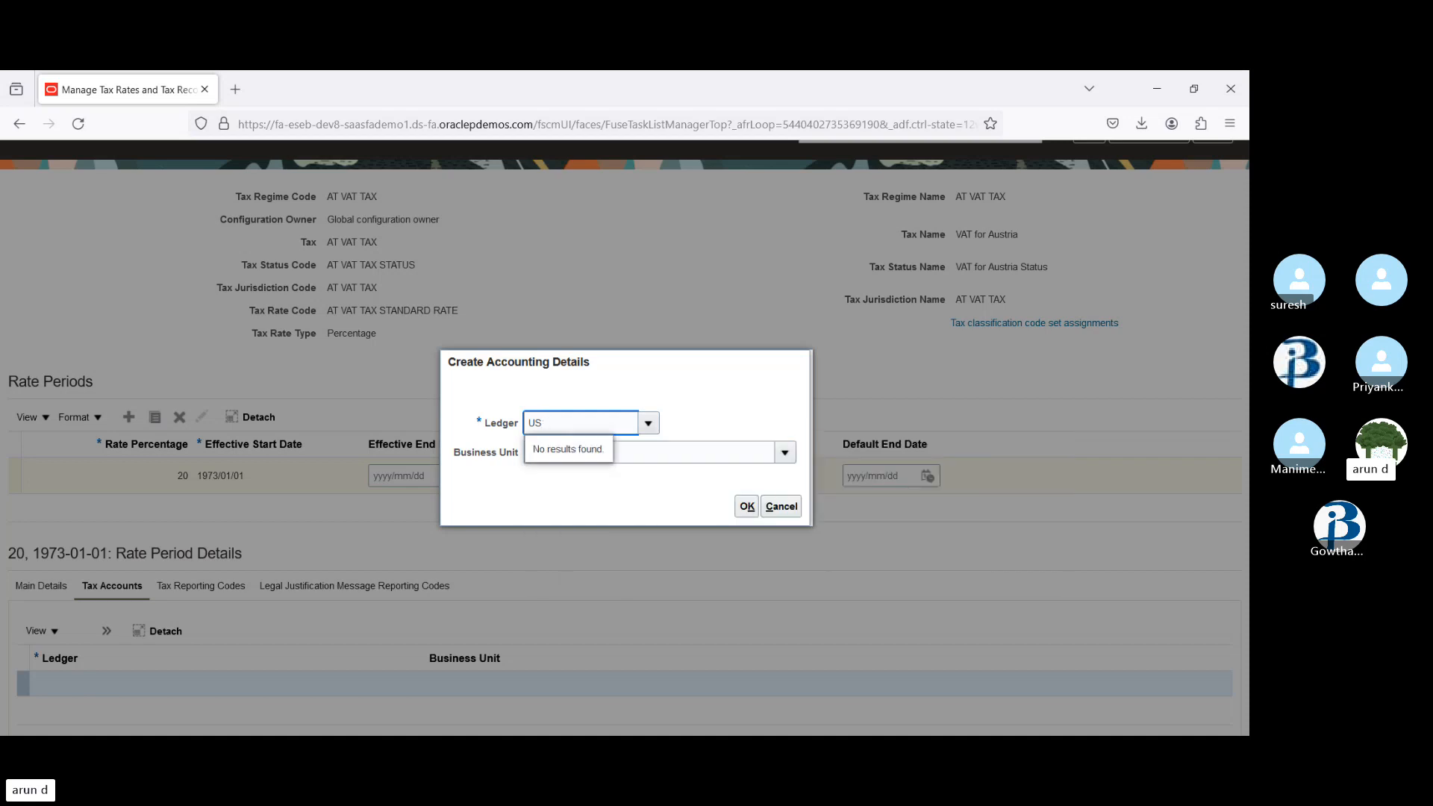
click(601, 555)
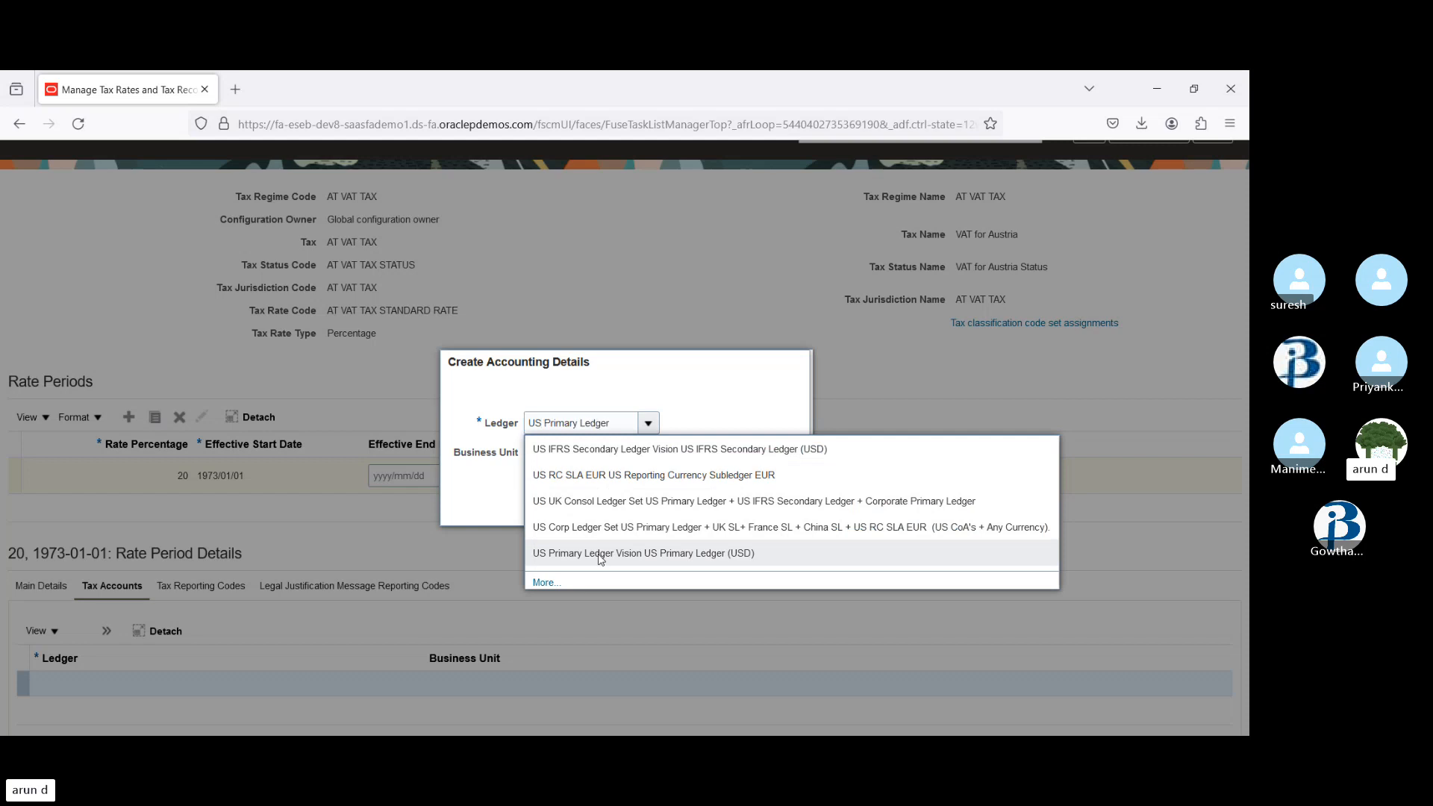
- Search for the business unit by U, assign US2 Business Unit to the accounting details, and create the entry
click(757, 454)
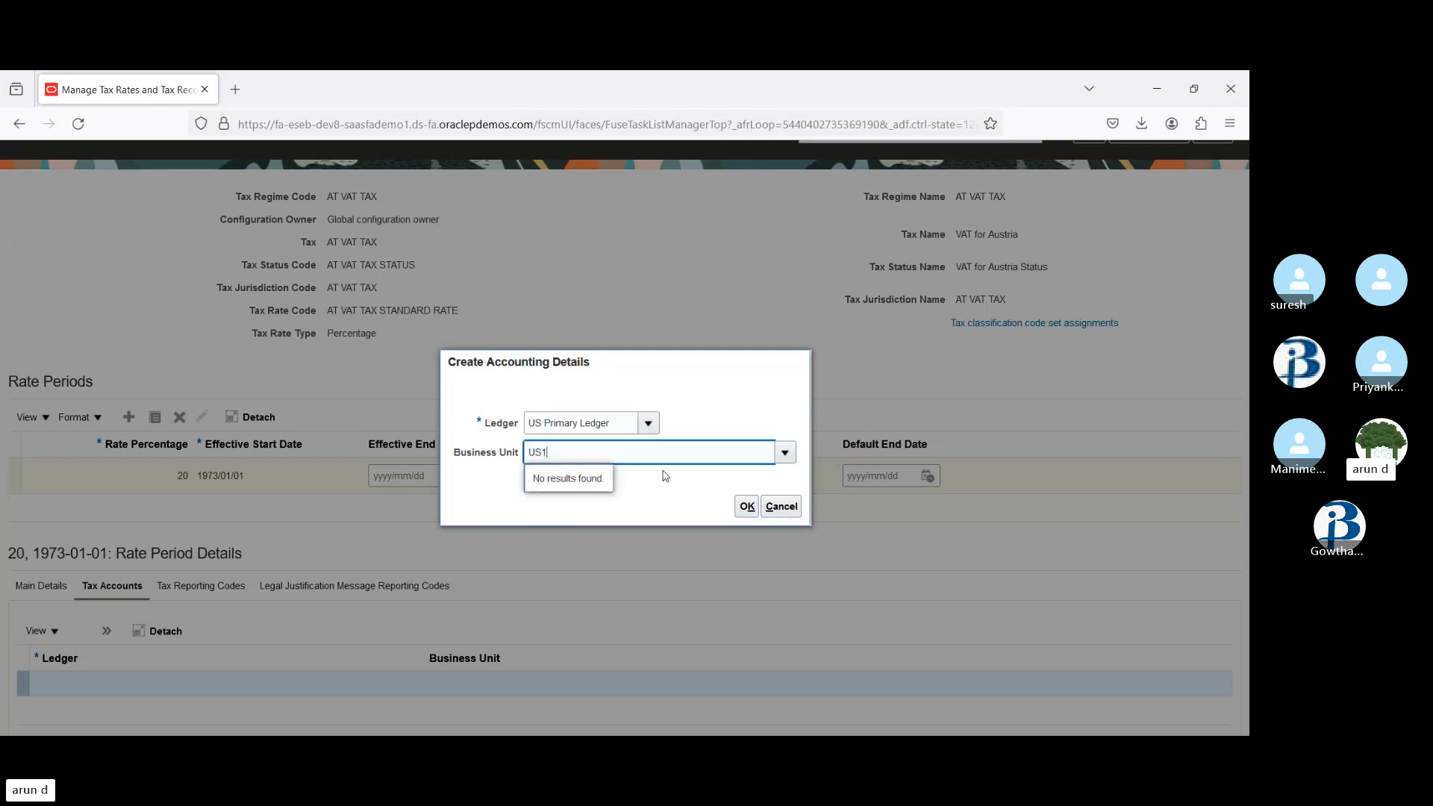
click(784, 452)
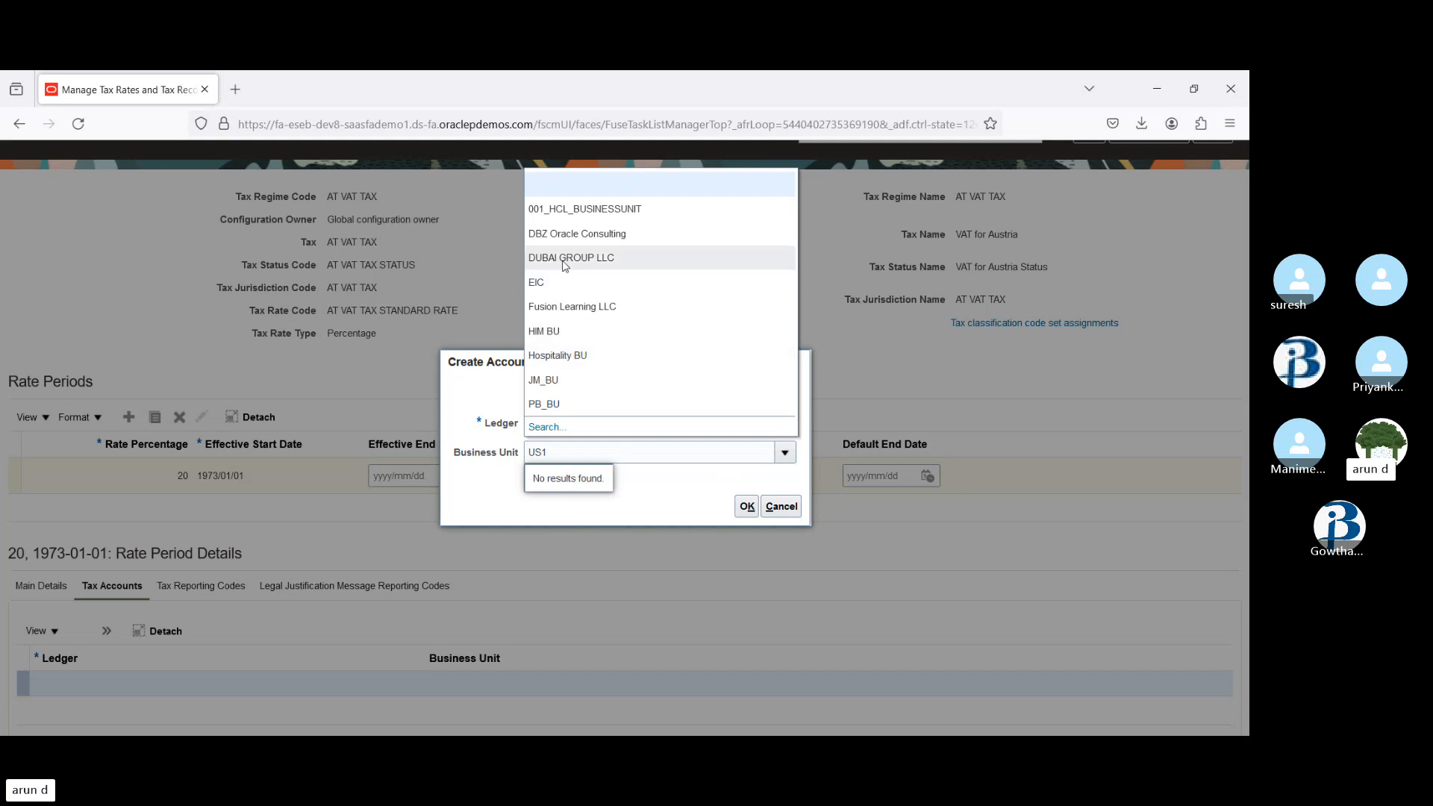
click(547, 428)
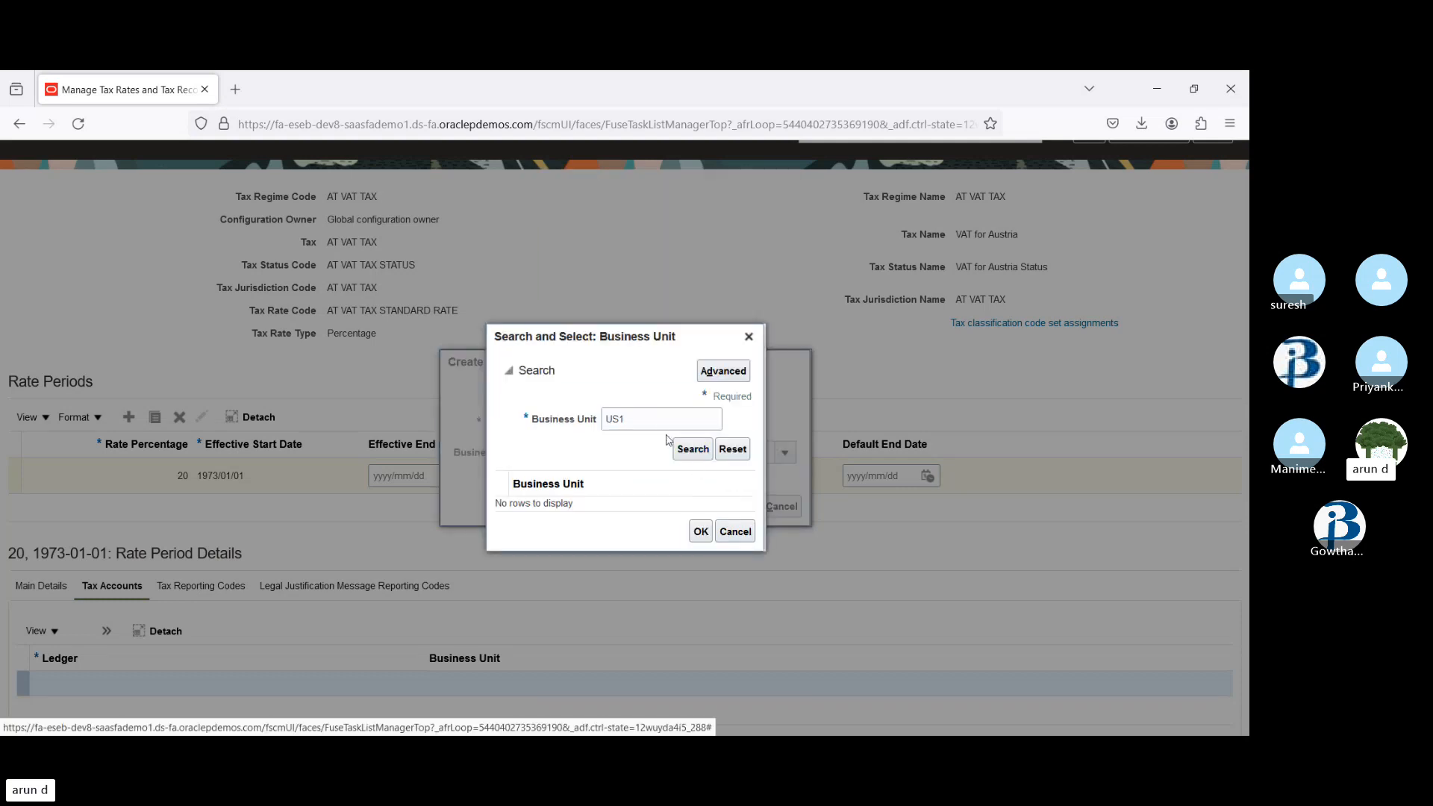
key(BackSpace)
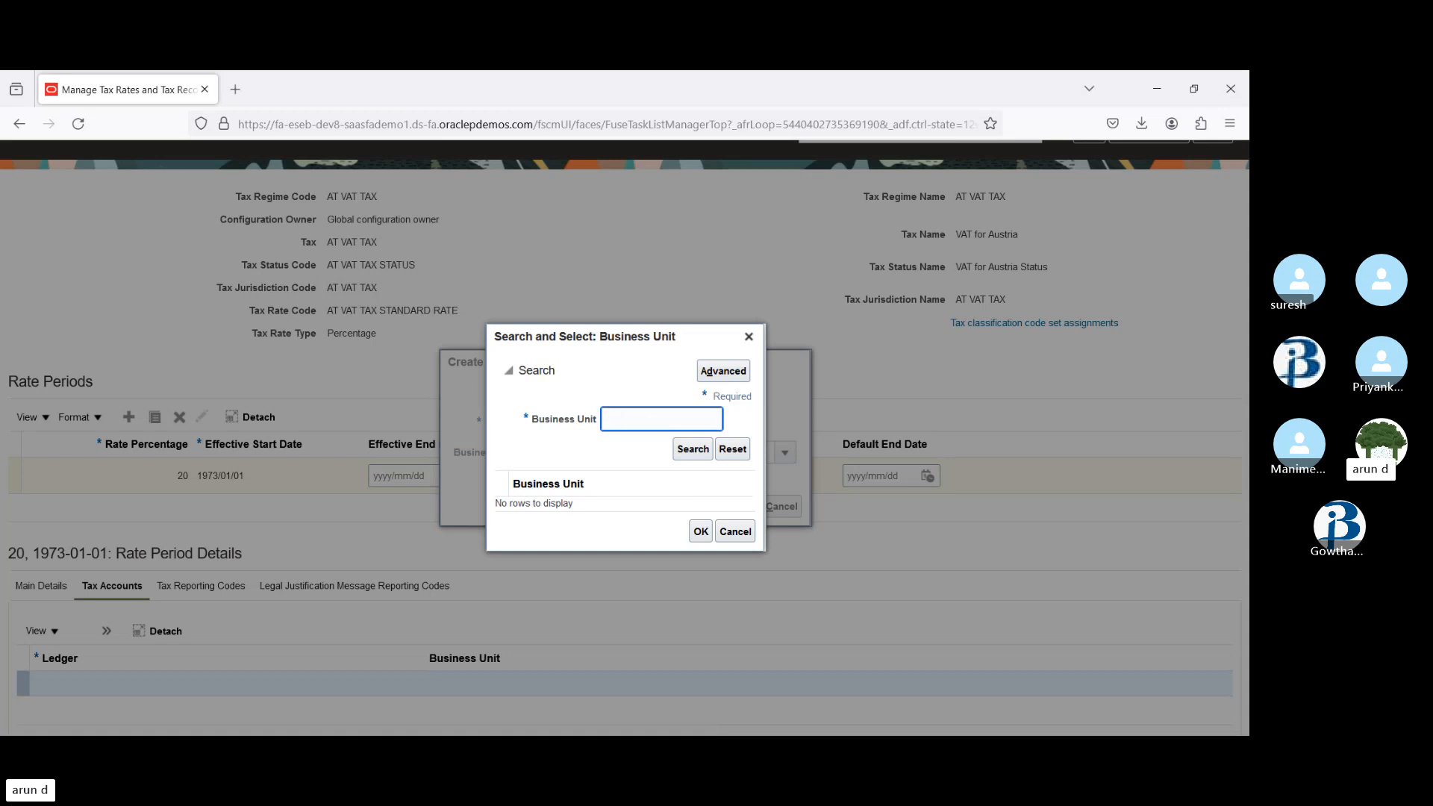
click(678, 443)
click(619, 494)
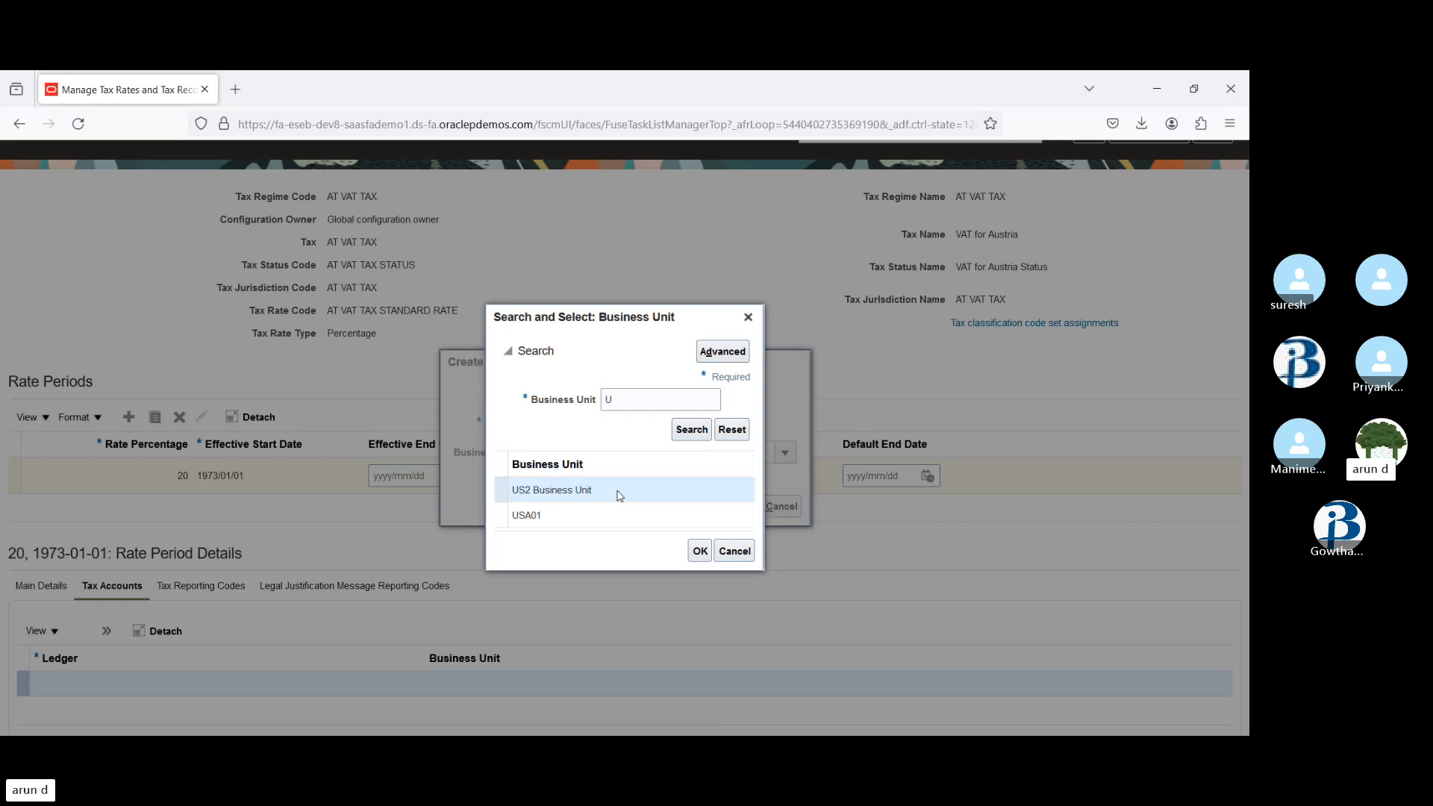
click(700, 553)
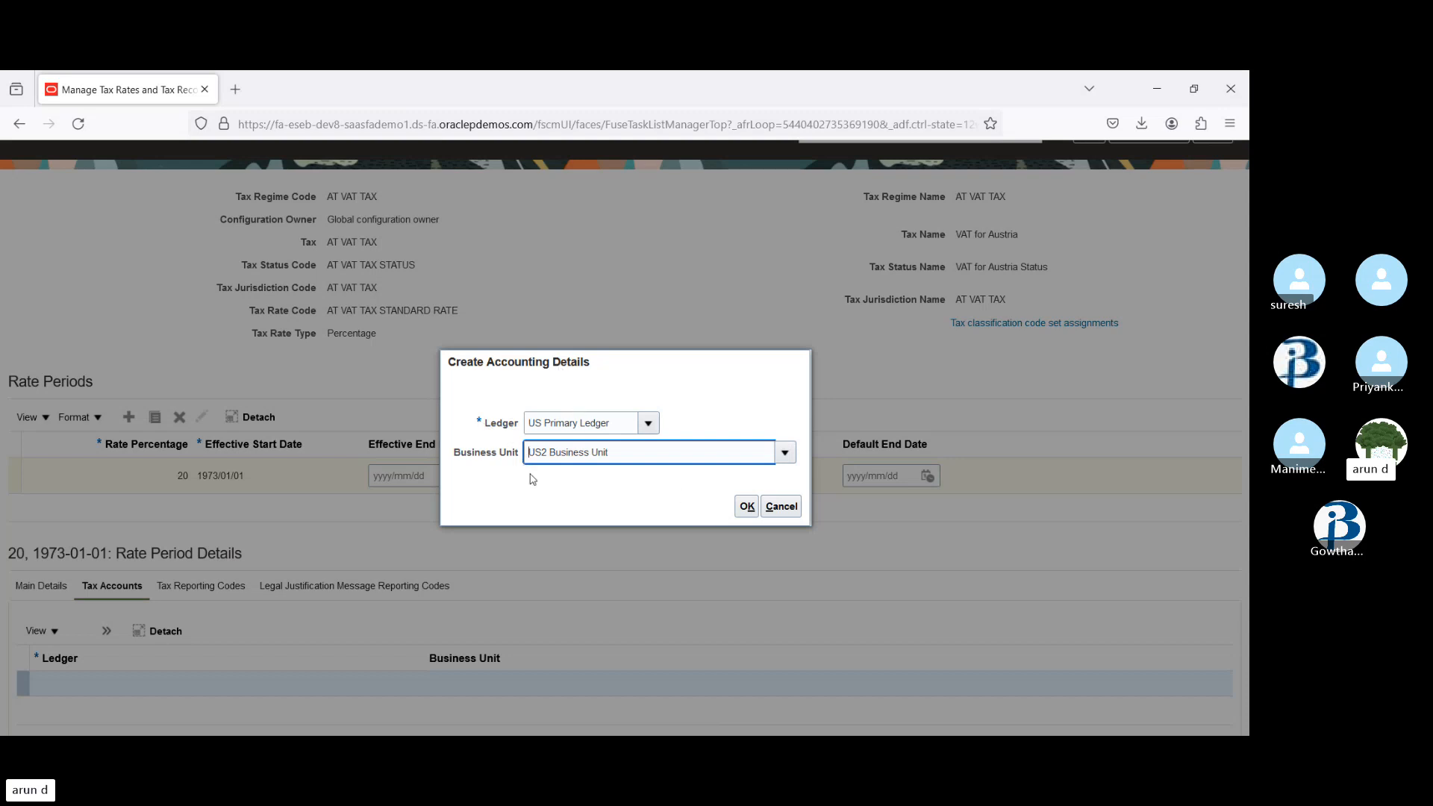
click(756, 508)
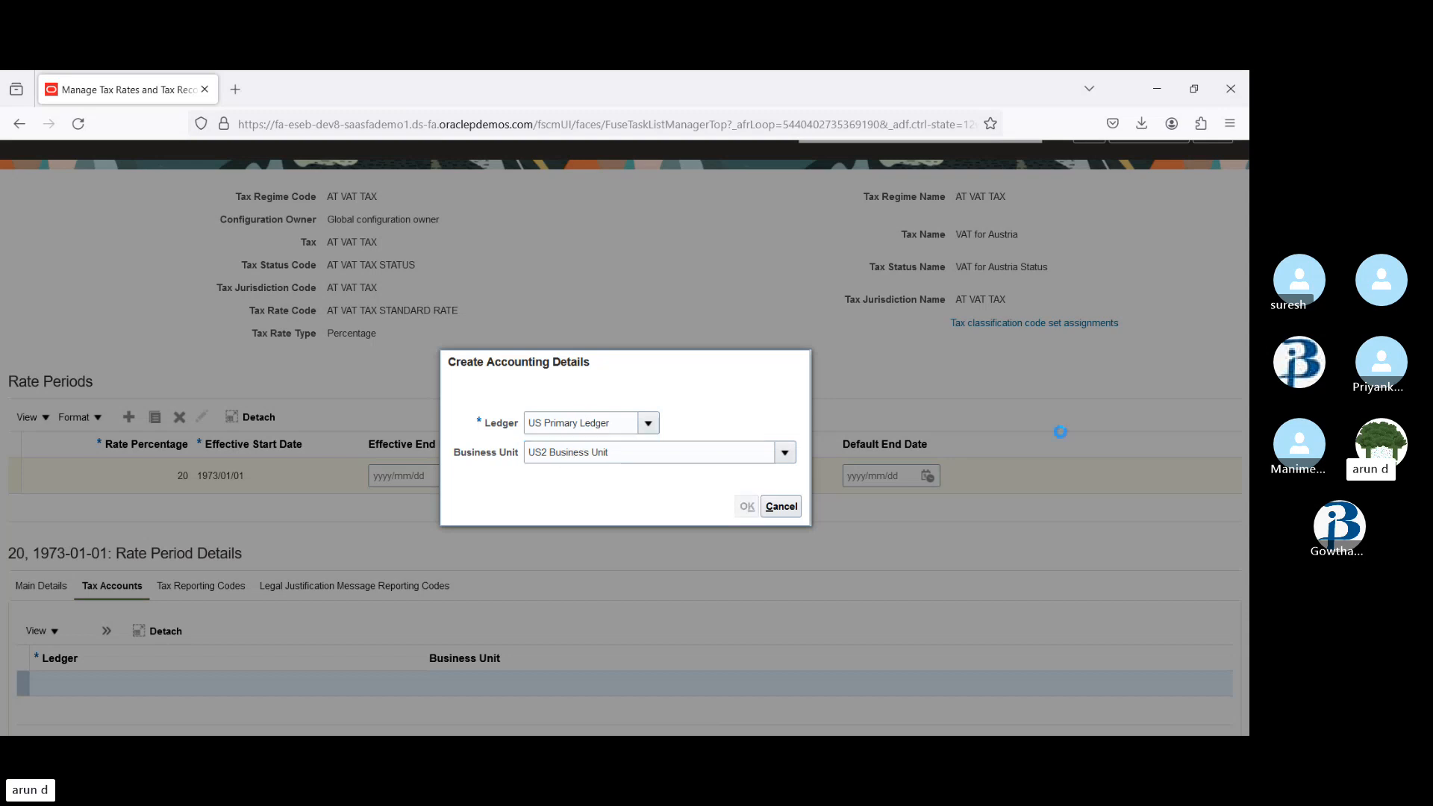
- Examine the tax account details for US Primary Ledger, focusing on the required Tax Recoverable Account
scroll(1060, 432, down, 4)
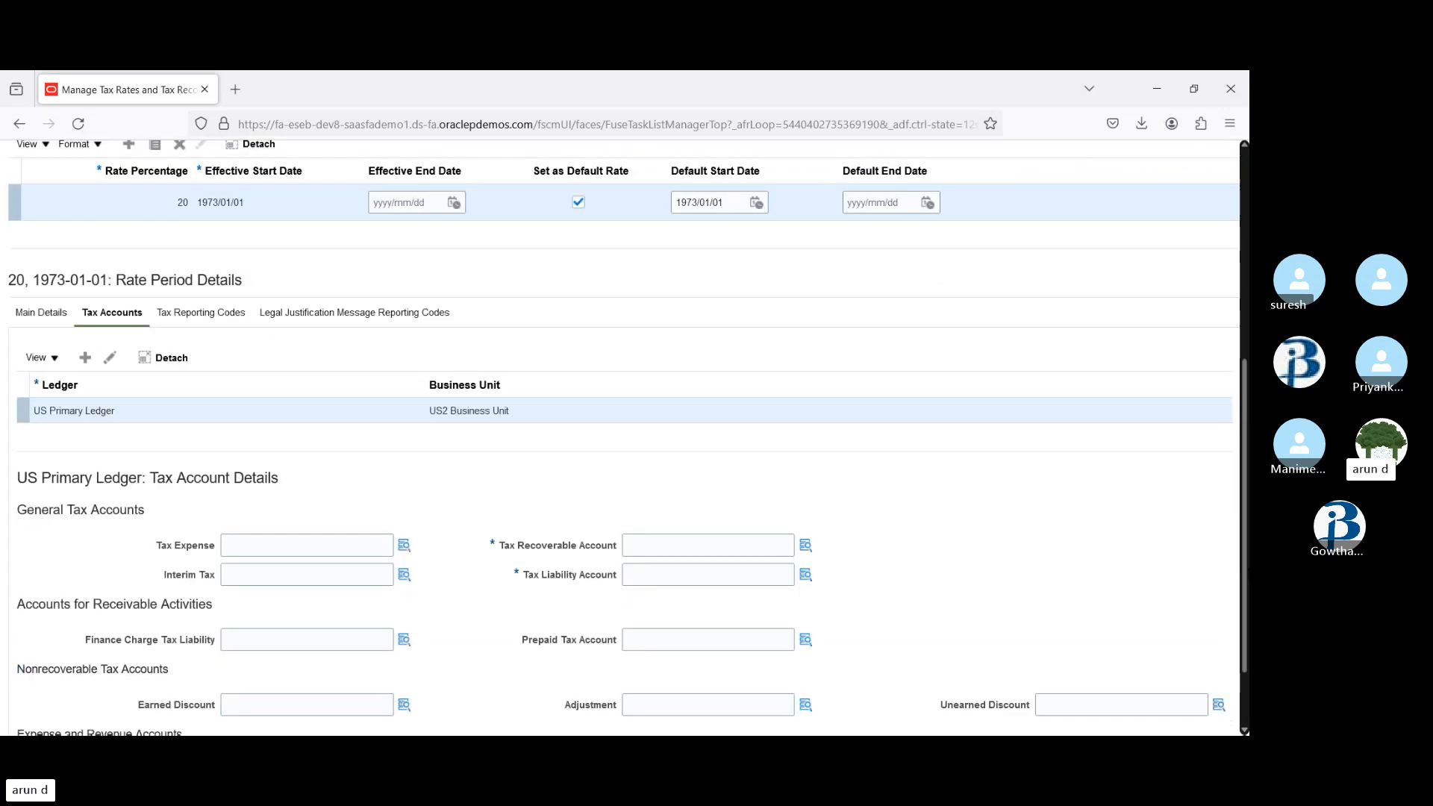
scroll(833, 601, down, 2)
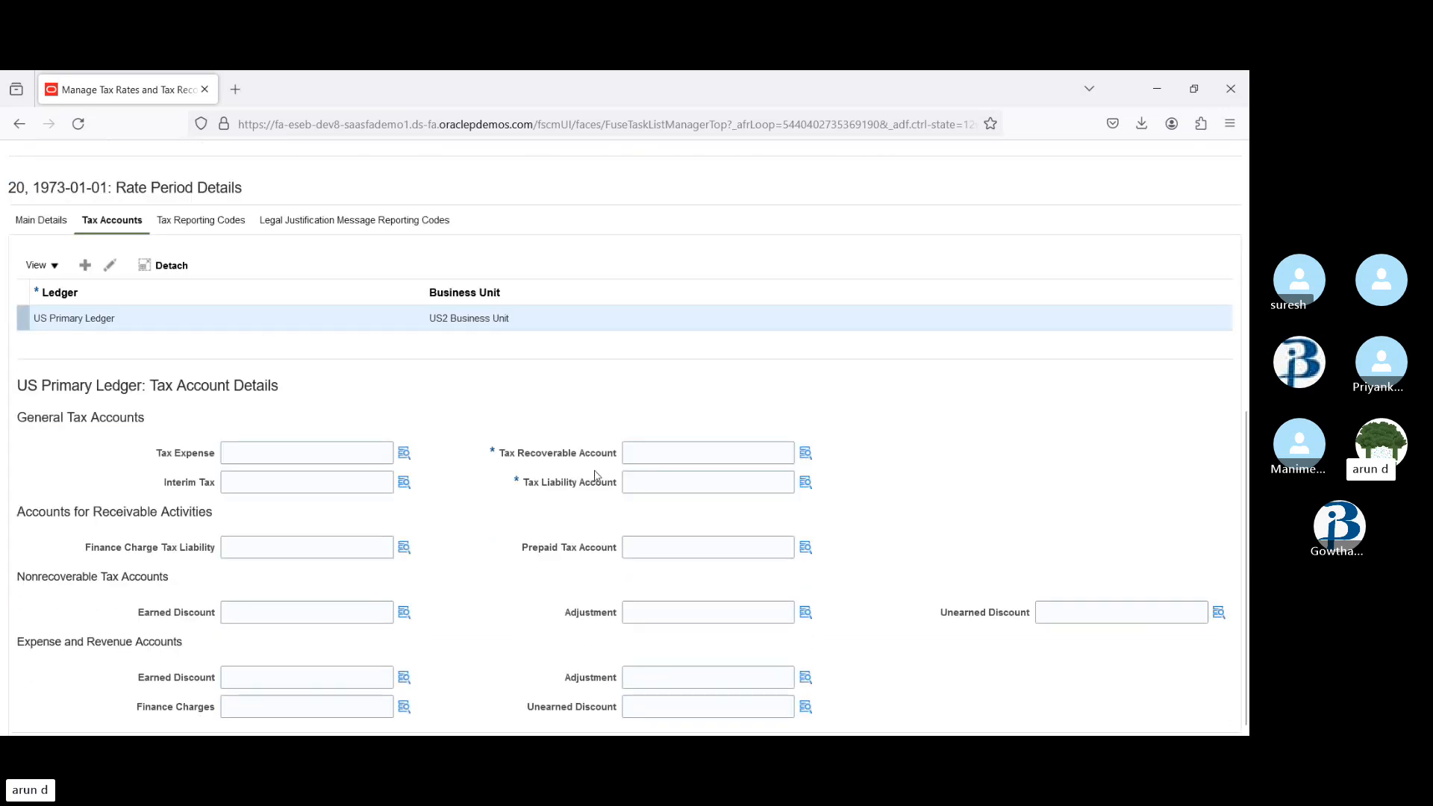
click(807, 454)
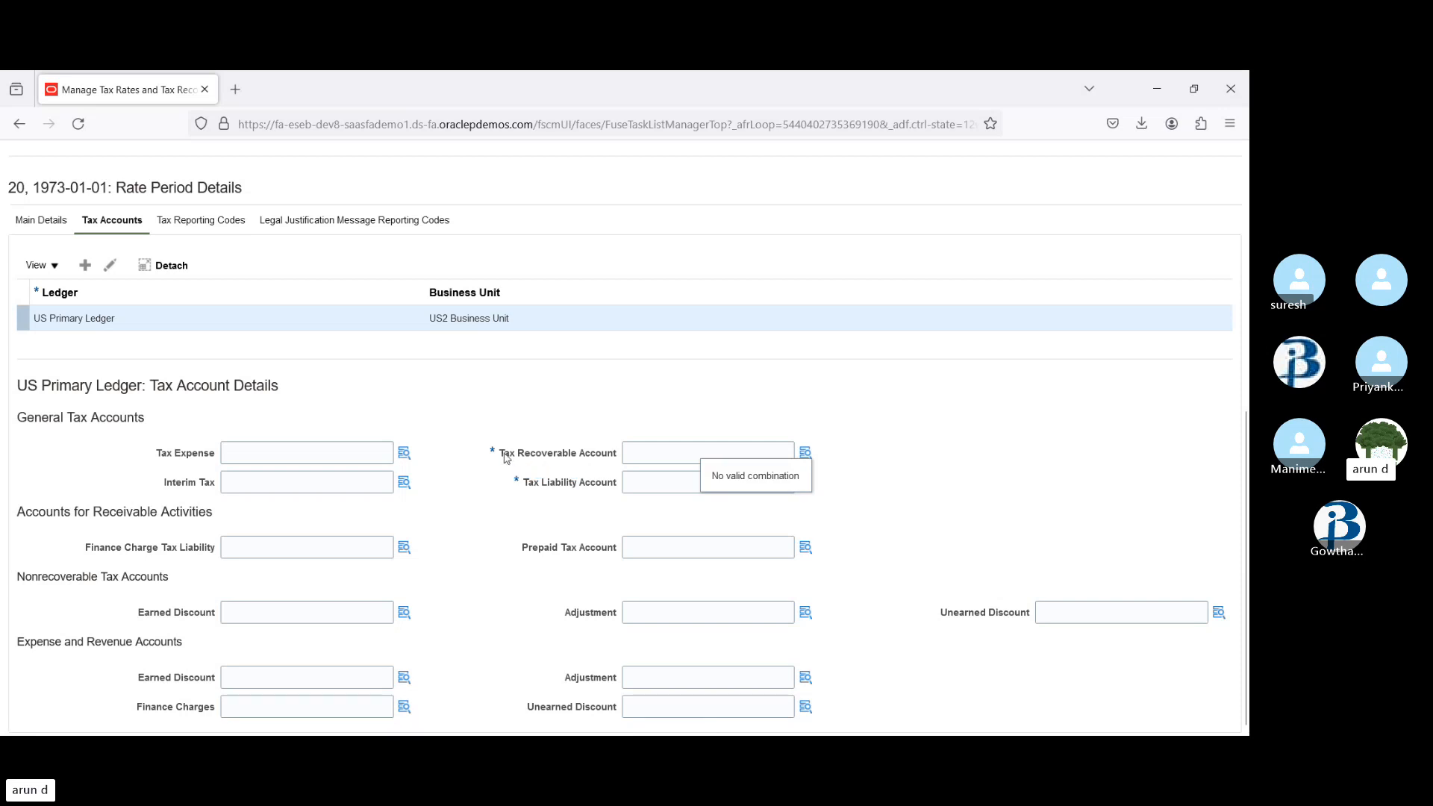
drag(505, 458, 618, 469)
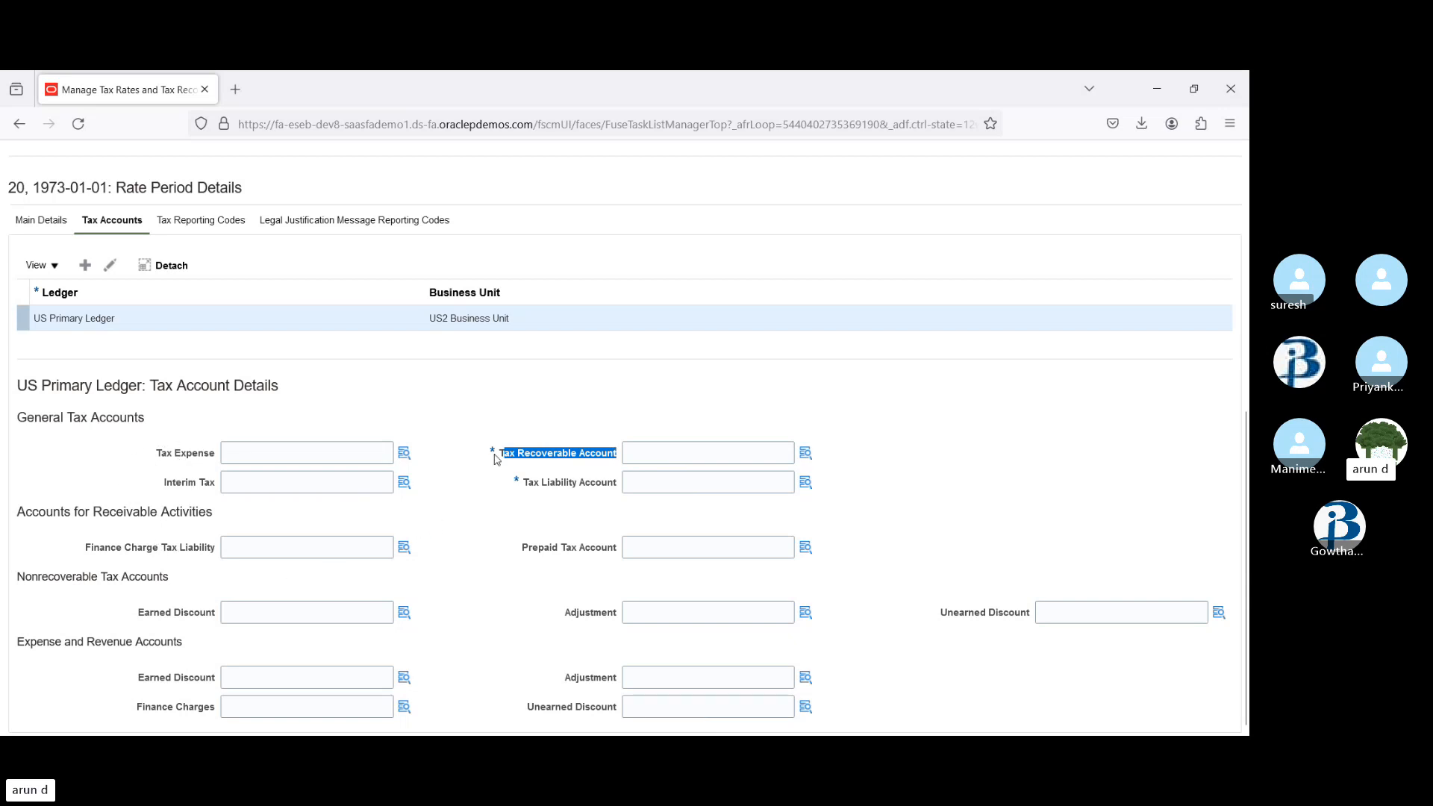
drag(498, 456, 456, 454)
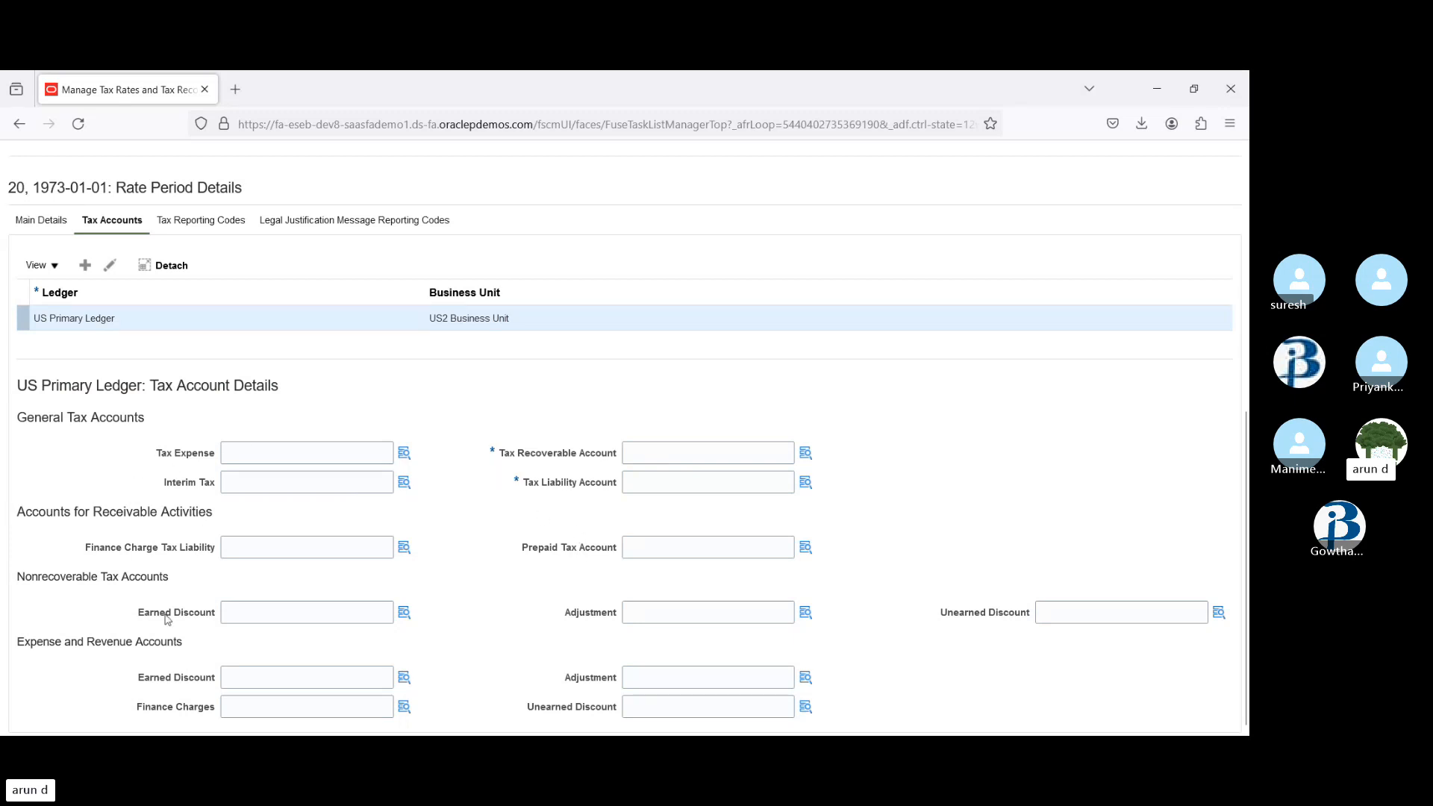
drag(505, 453, 610, 457)
click(509, 499)
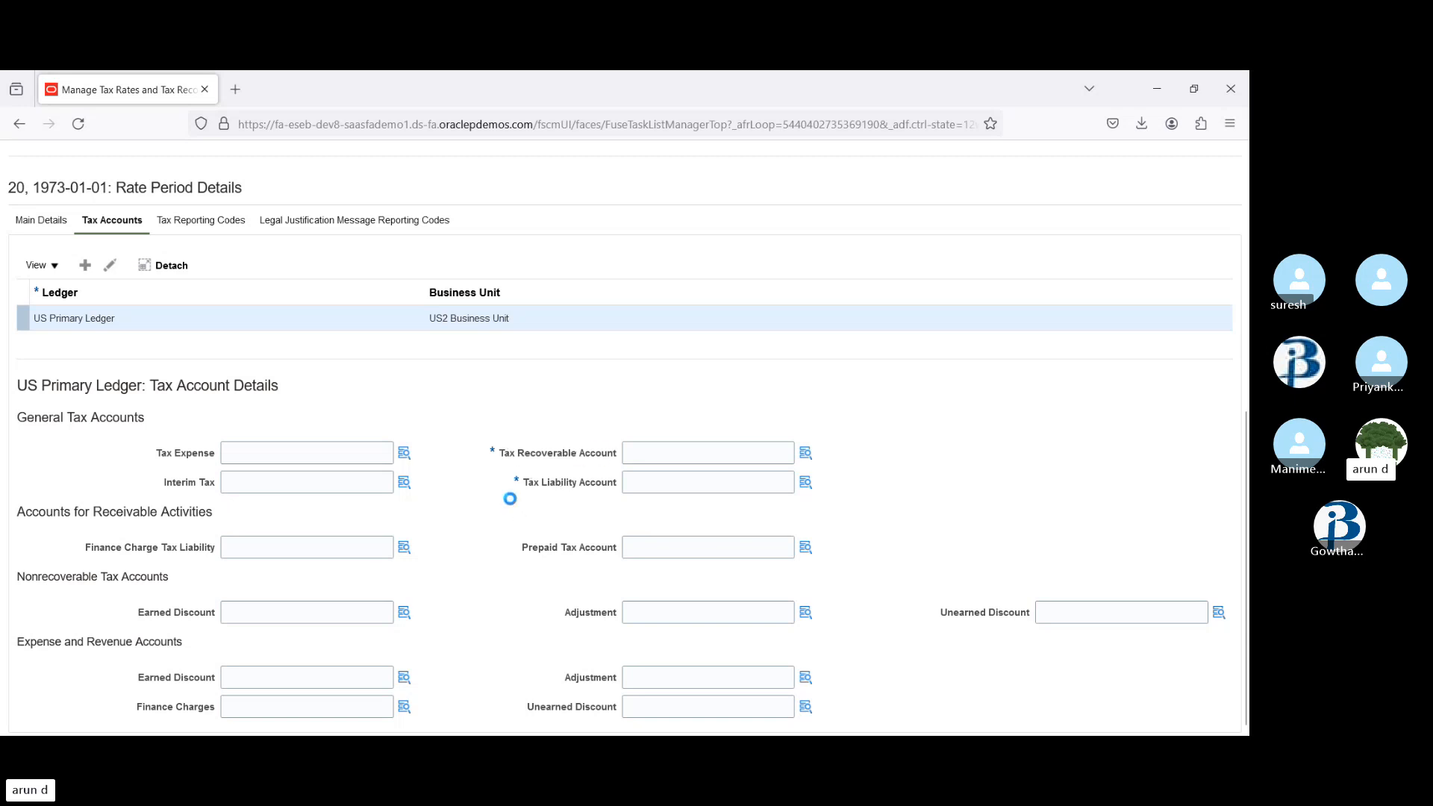
- Try to assign account 100100 (Interin Tax) to the Tax Recoverable Account combination
click(805, 453)
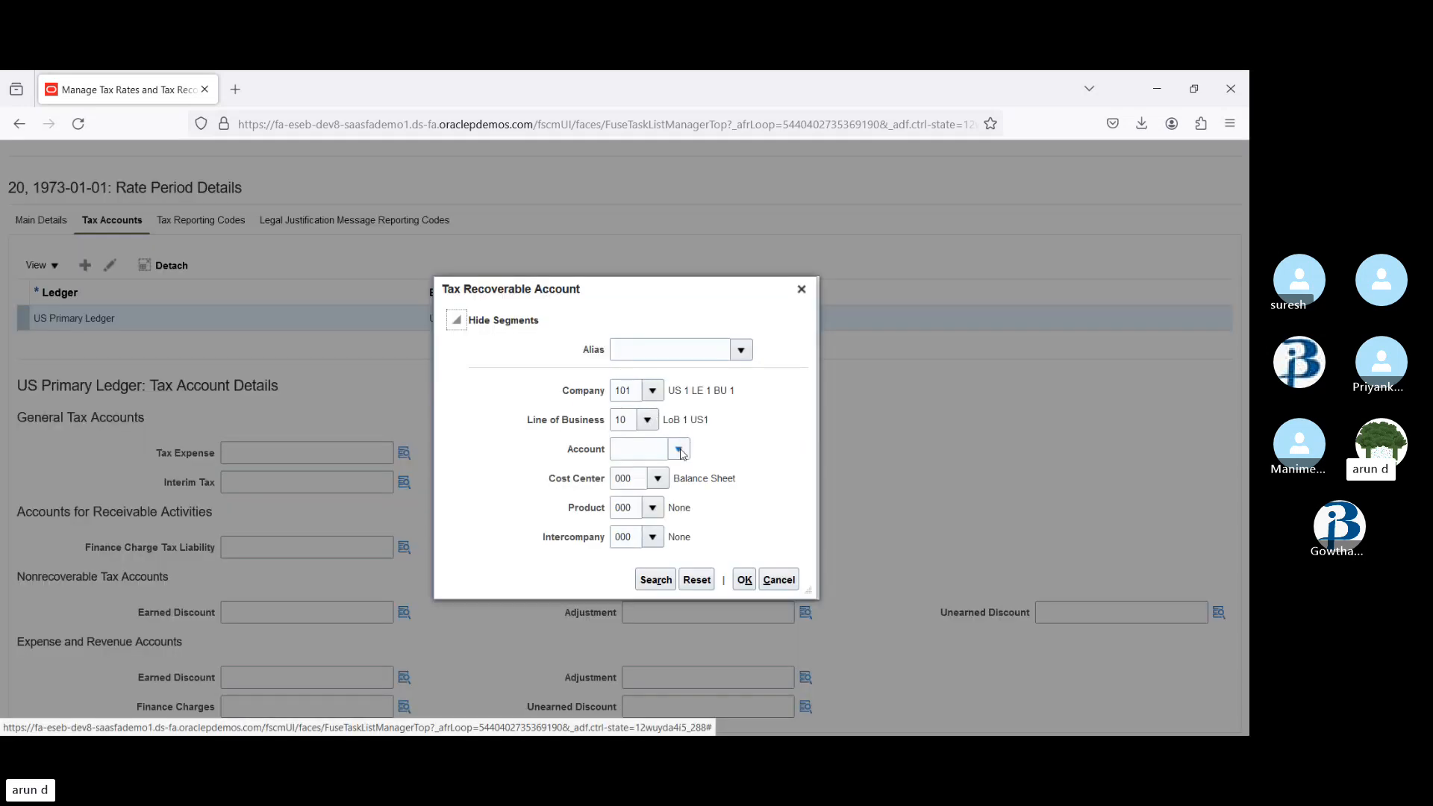
click(679, 450)
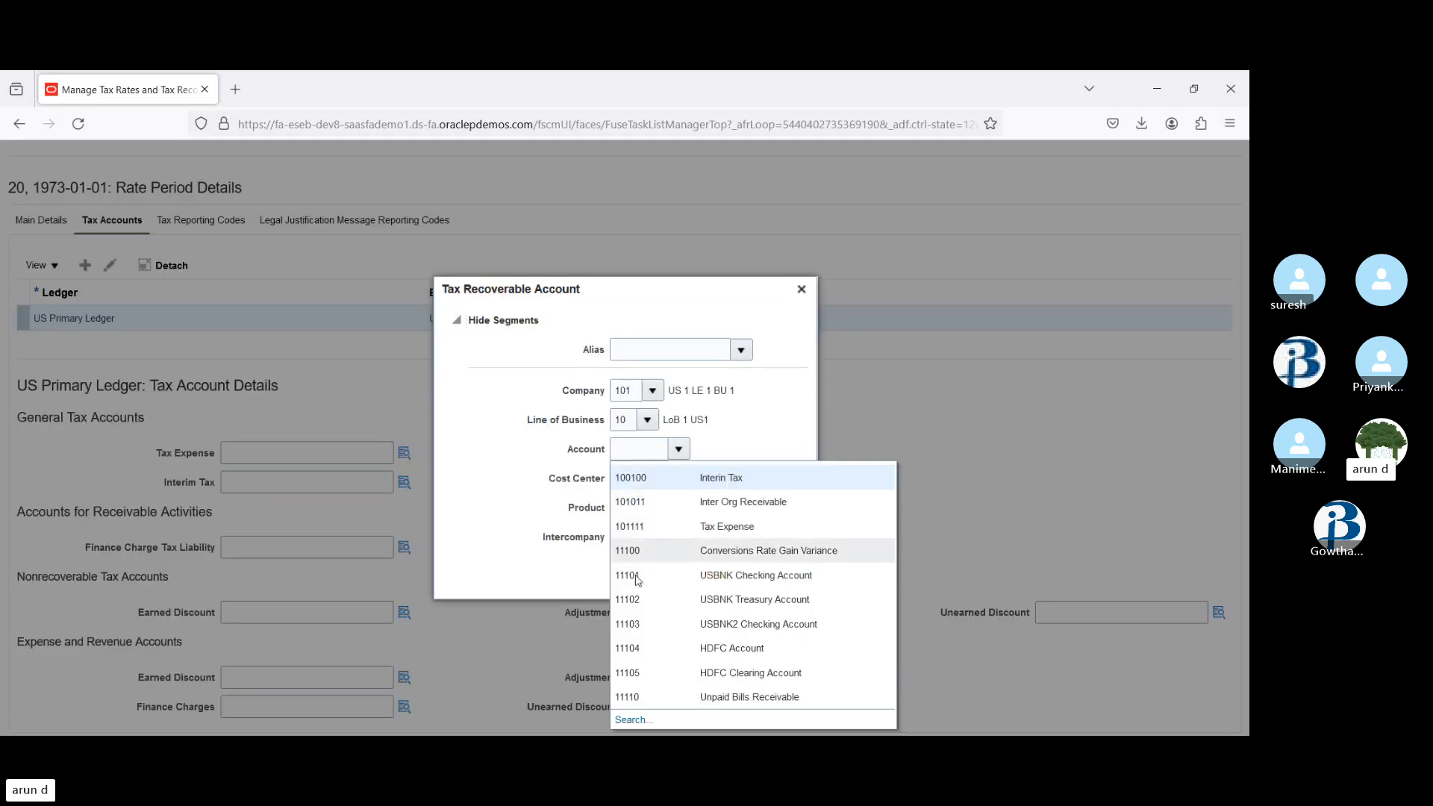
click(702, 481)
click(744, 582)
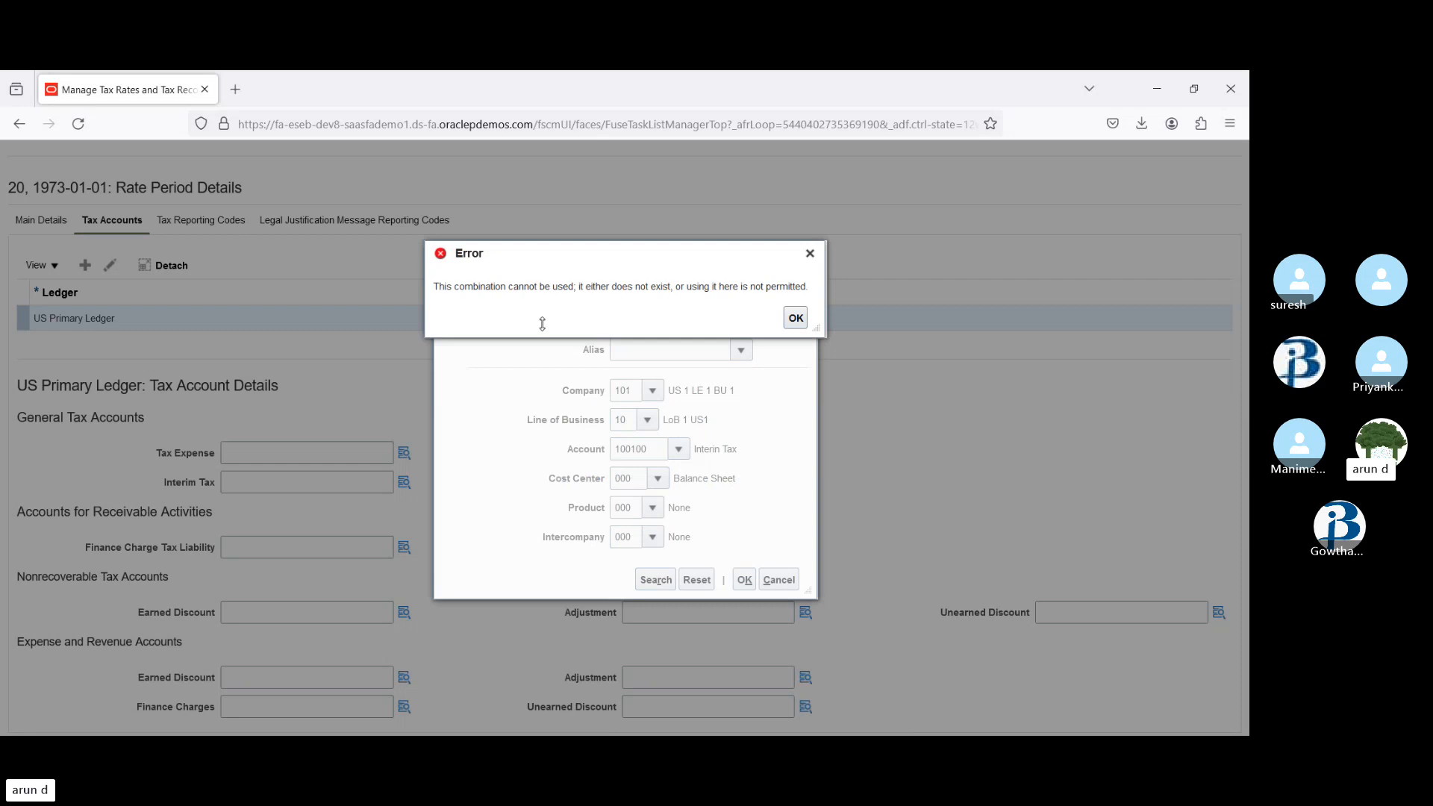
drag(523, 287, 781, 290)
click(796, 318)
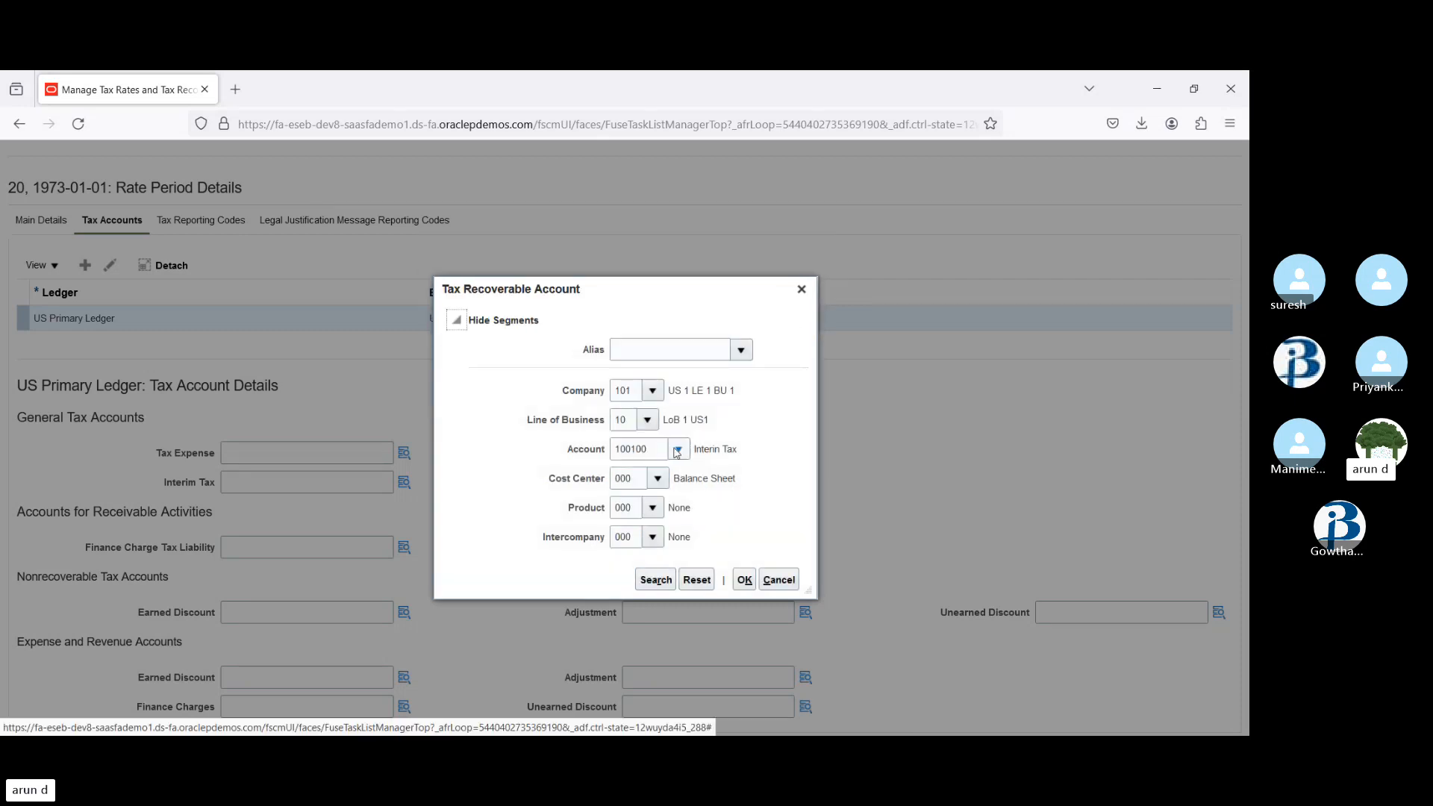
- Try to assign account 101111 (Tax Expense) to the Tax Recoverable Account combination
click(679, 450)
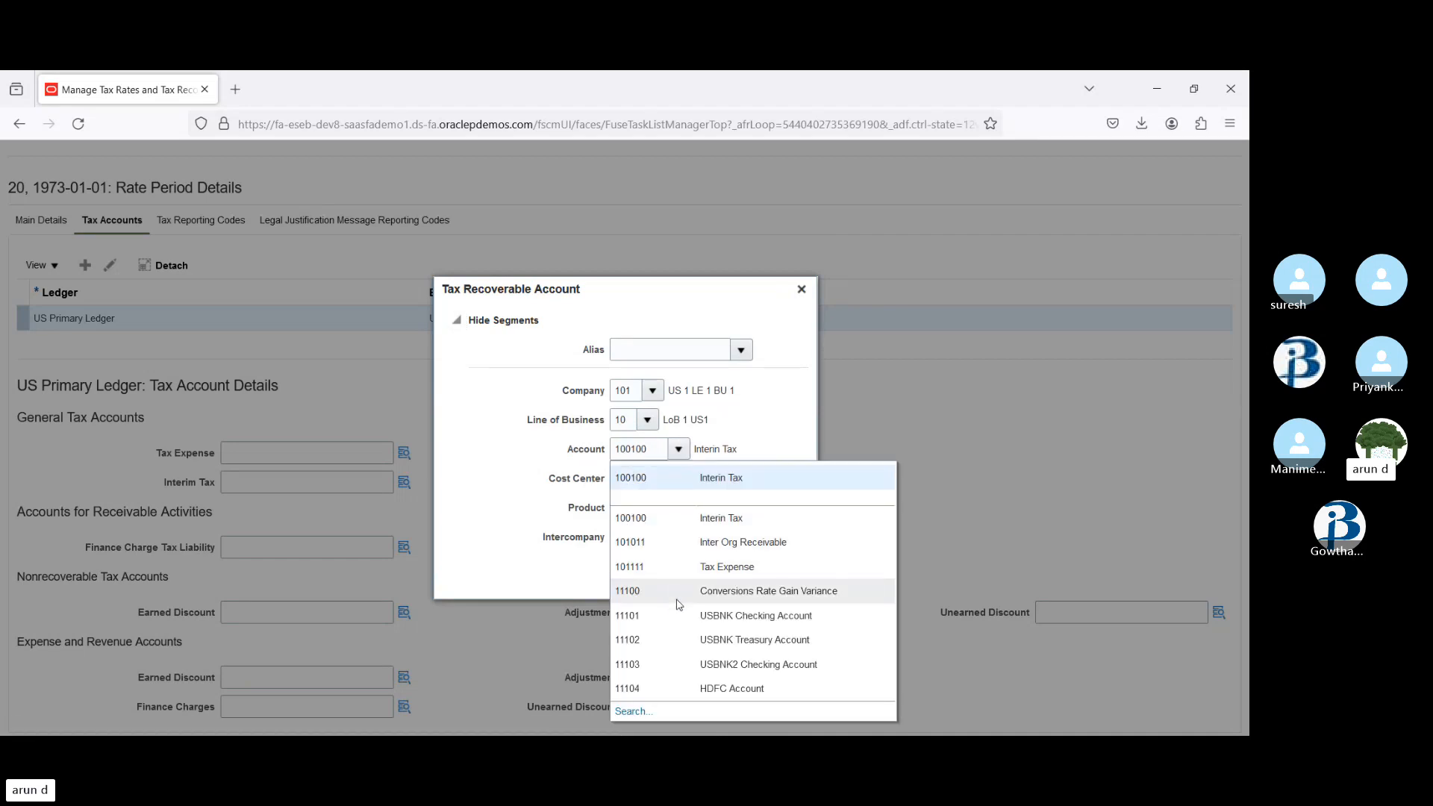
click(653, 567)
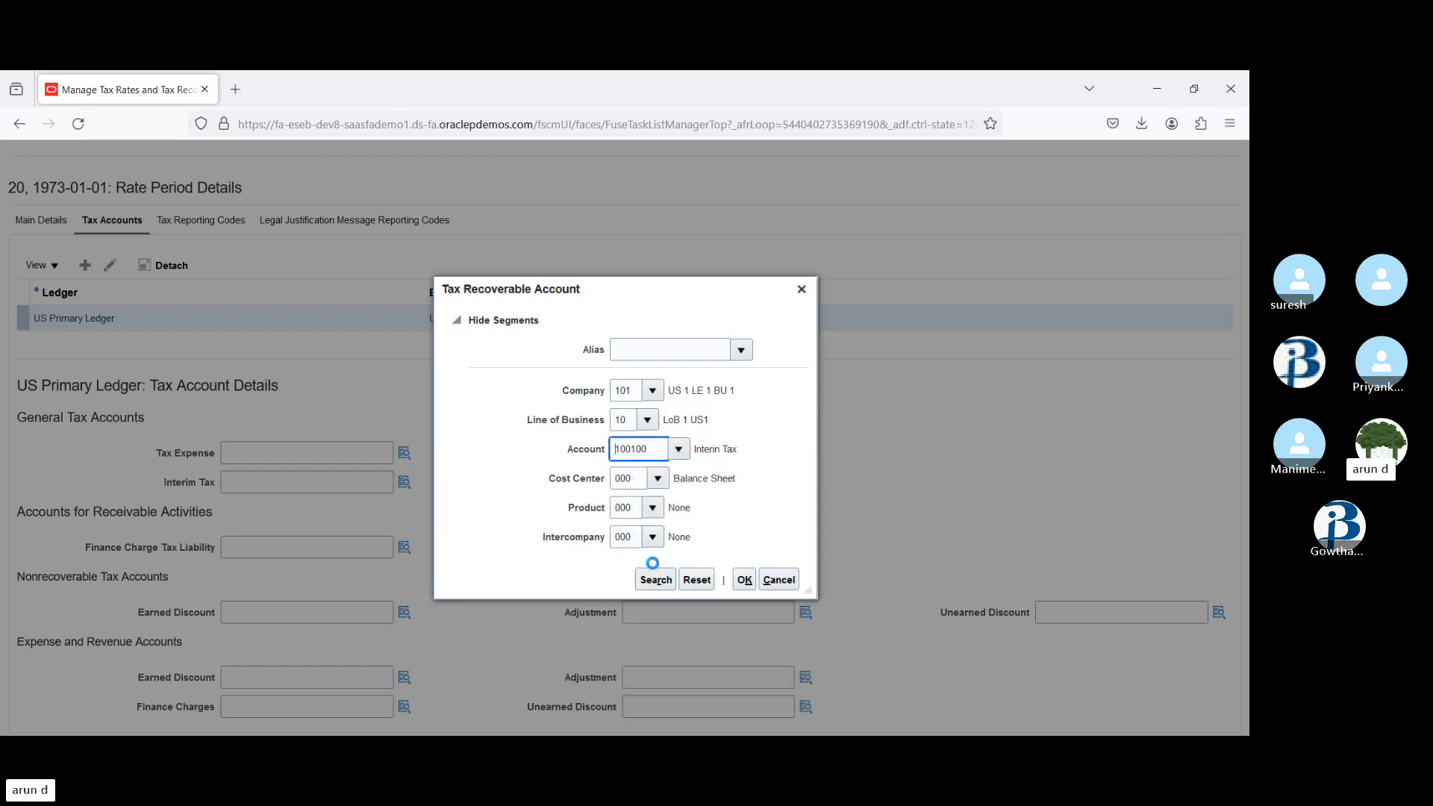
click(744, 580)
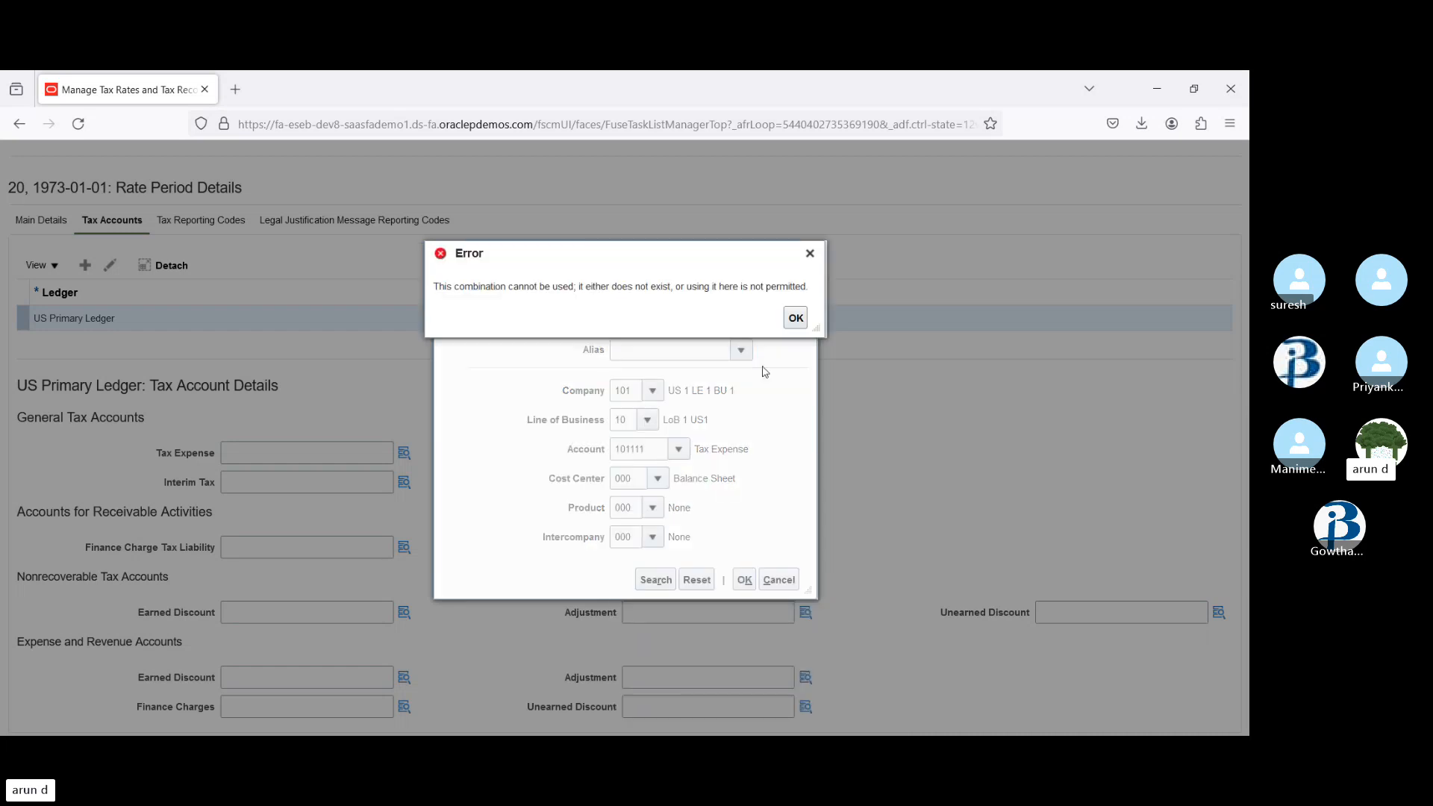
click(796, 319)
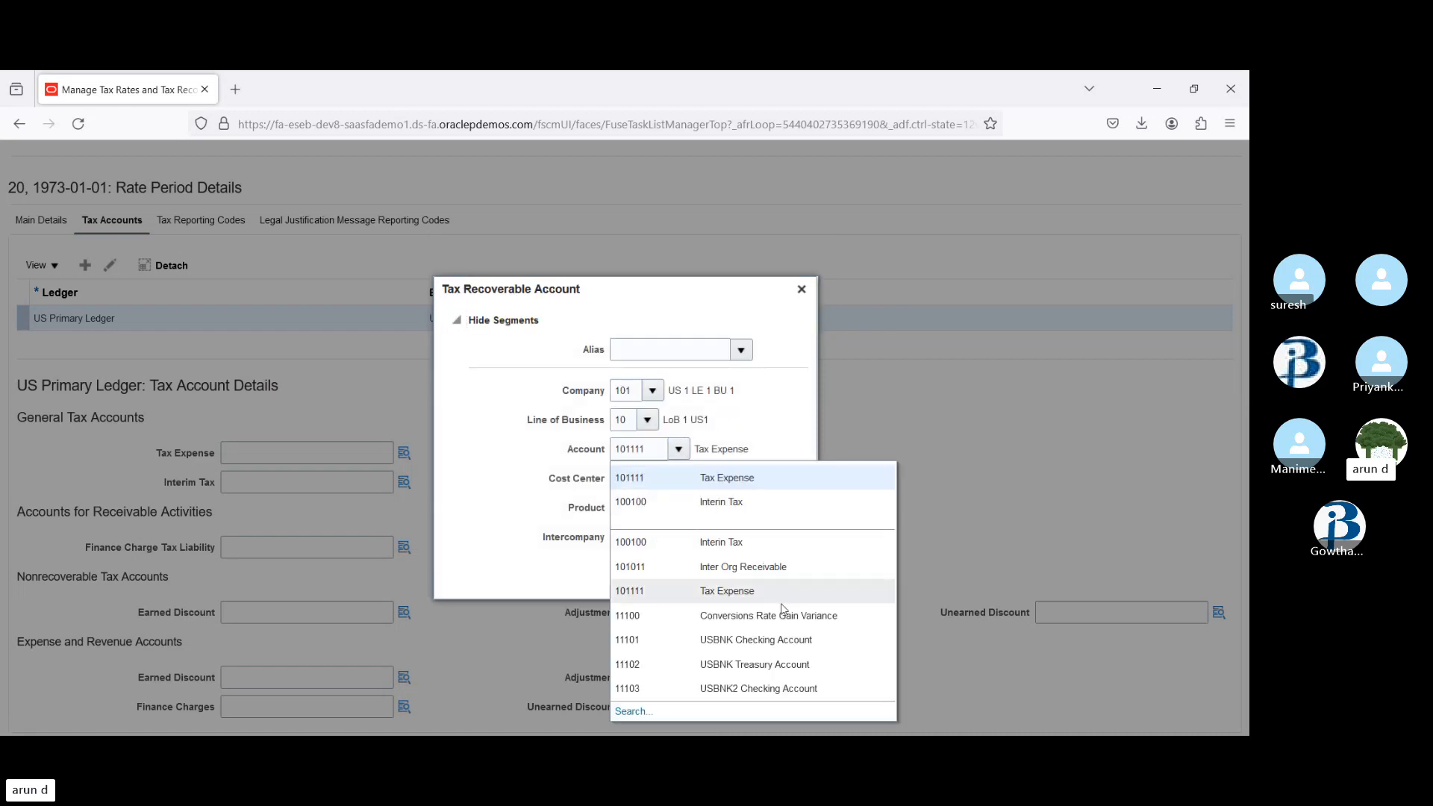
- Set the Tax Recoverable Account to 101.10.11101.000.000.000, using the USBNK Checking Account
click(733, 641)
click(745, 581)
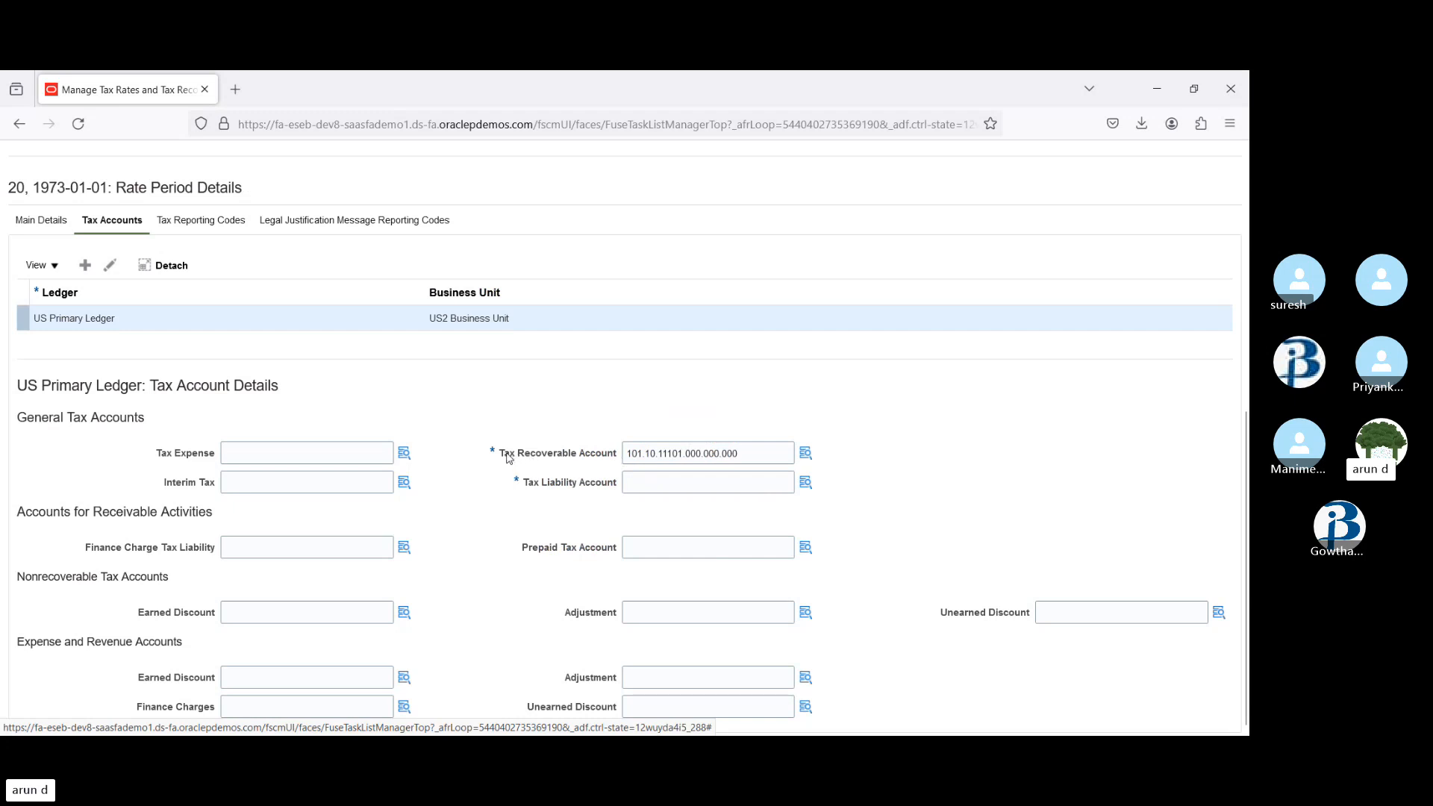
drag(507, 457, 577, 457)
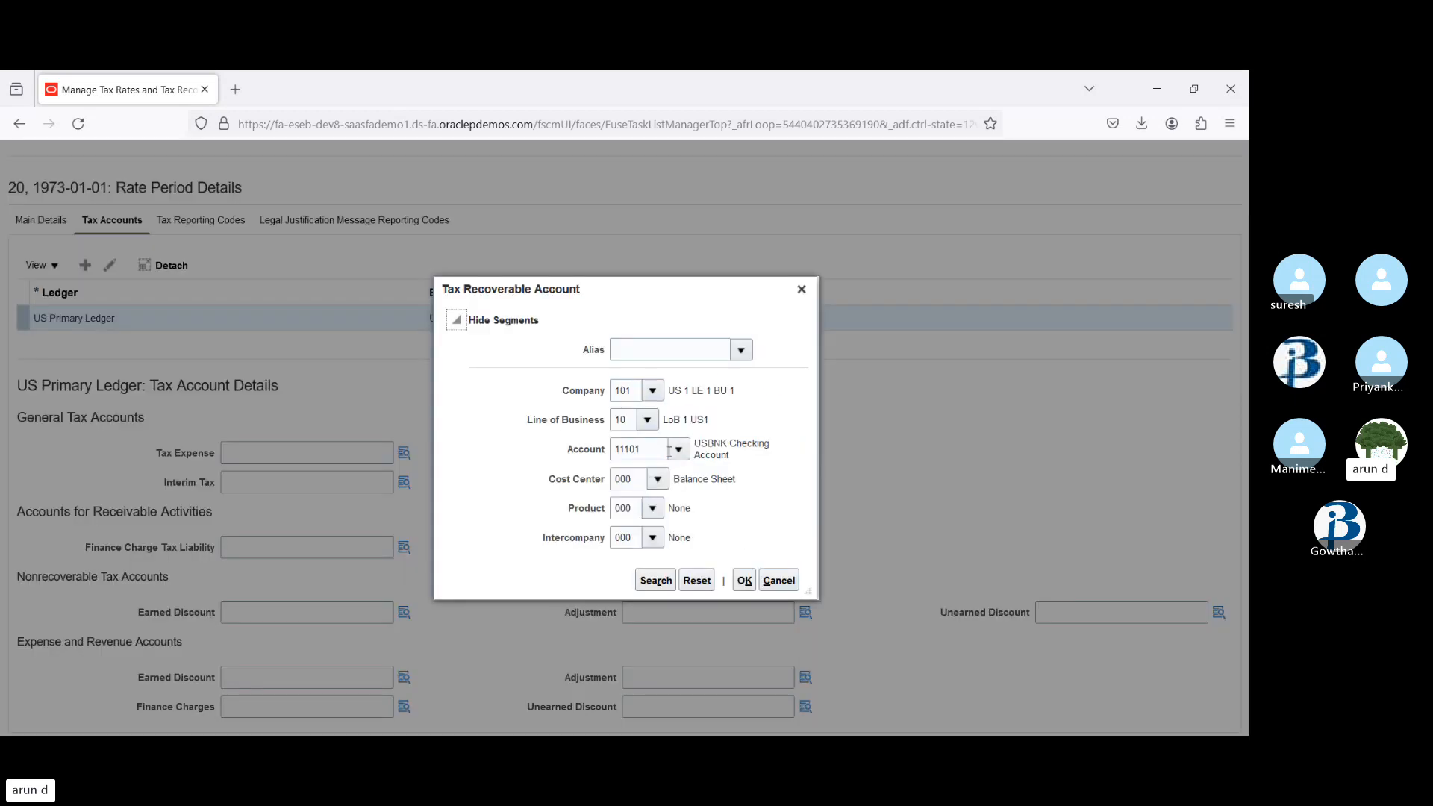
- Look through the account choices for the Tax Recoverable Account and close its segments dialog without changing the selection
click(678, 449)
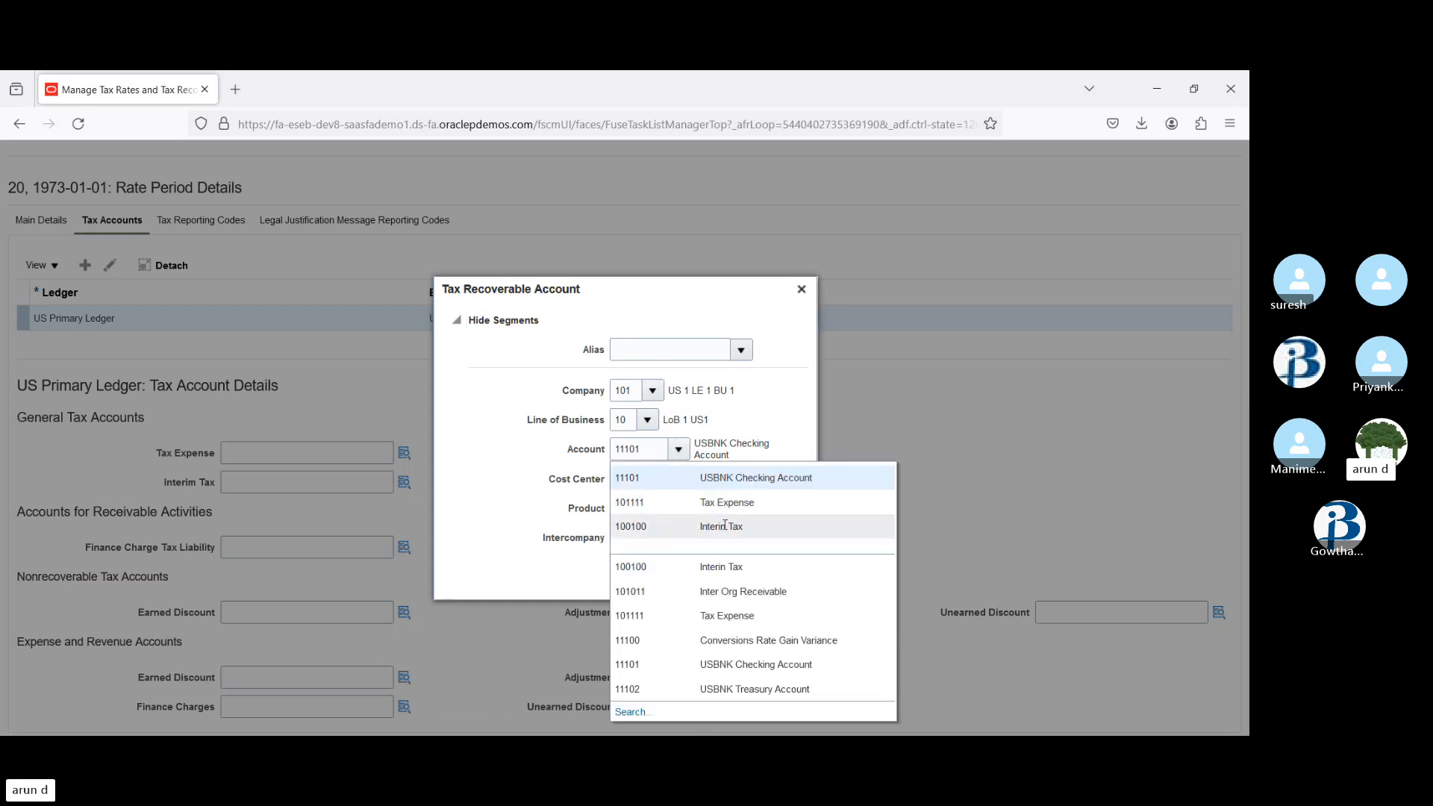
click(789, 342)
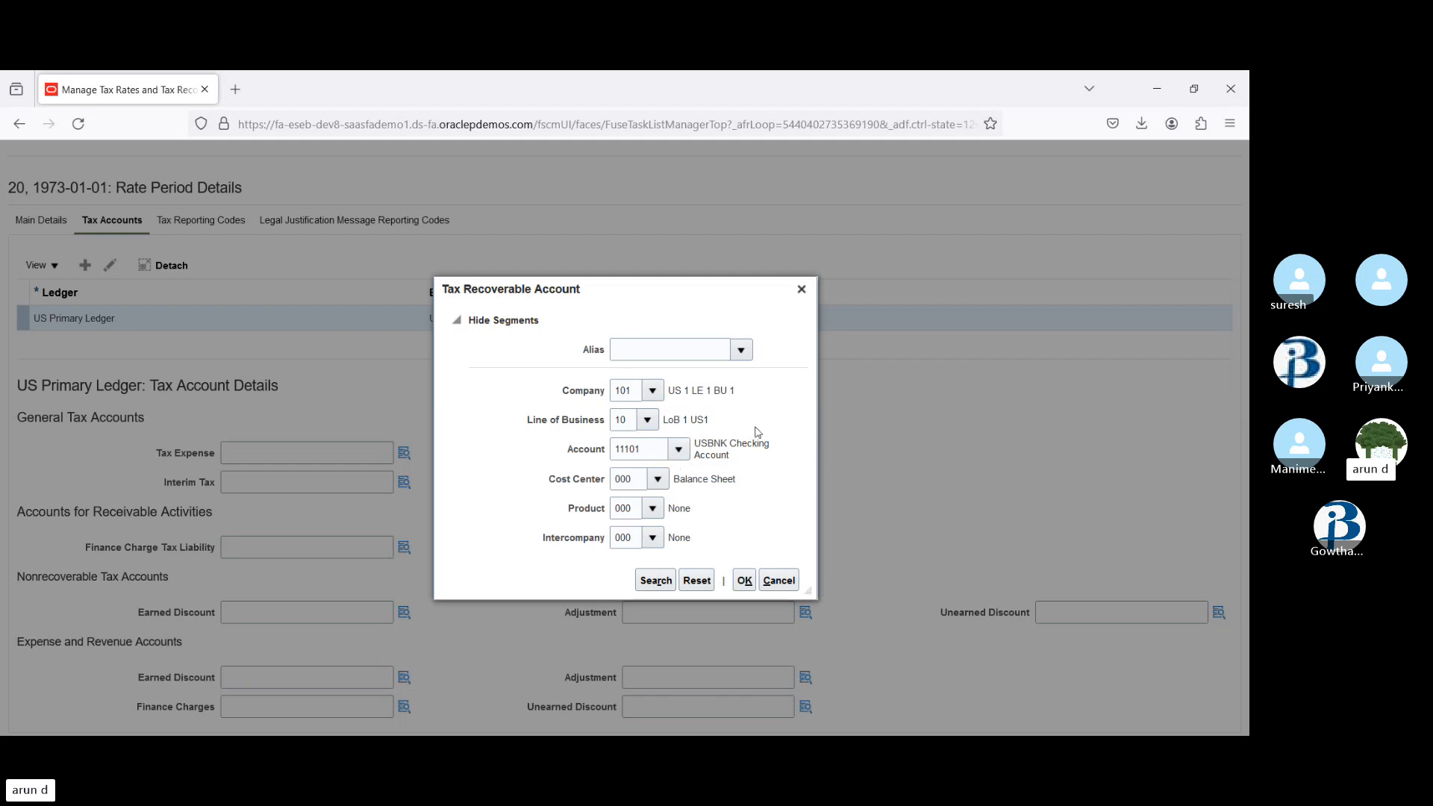
click(802, 289)
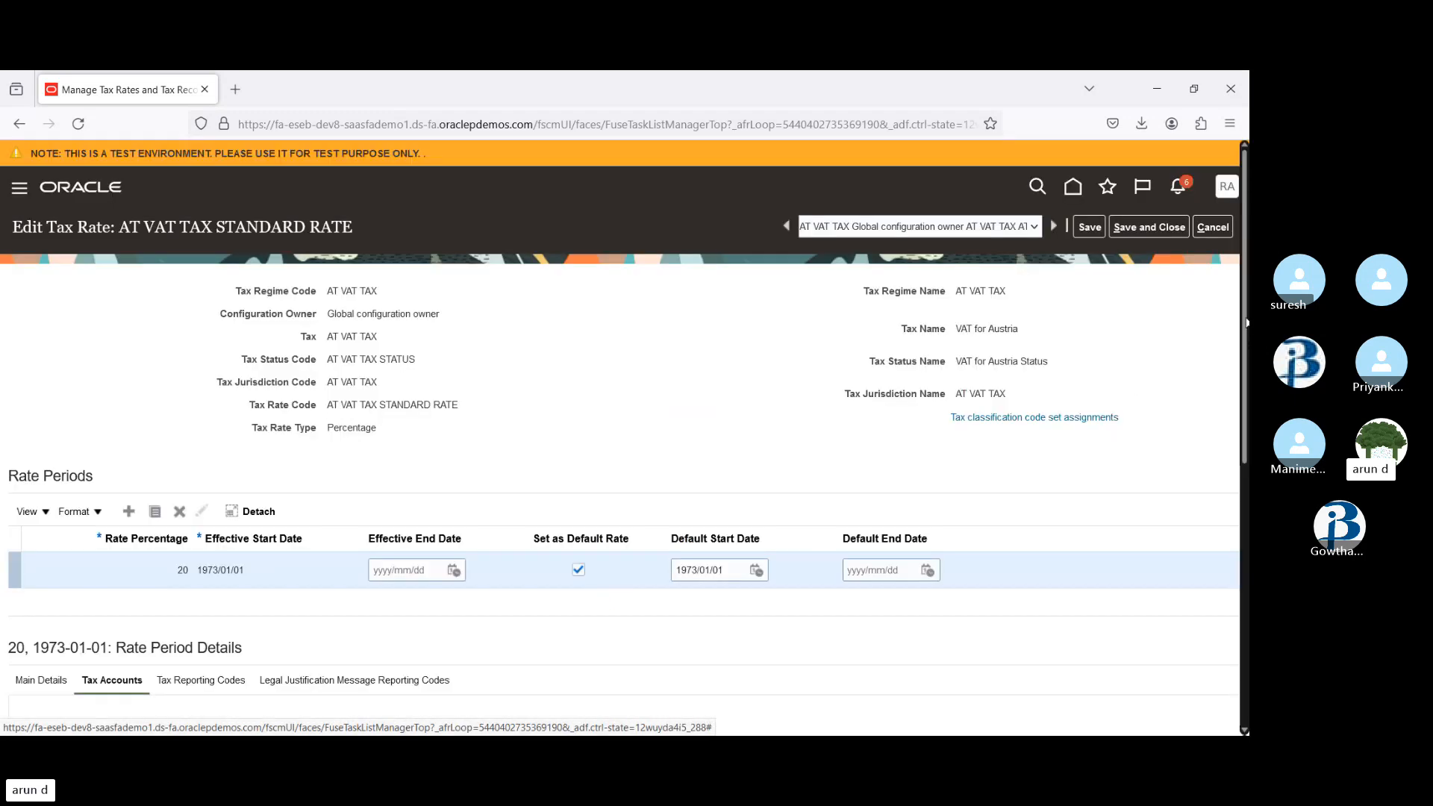
drag(1244, 356, 1244, 648)
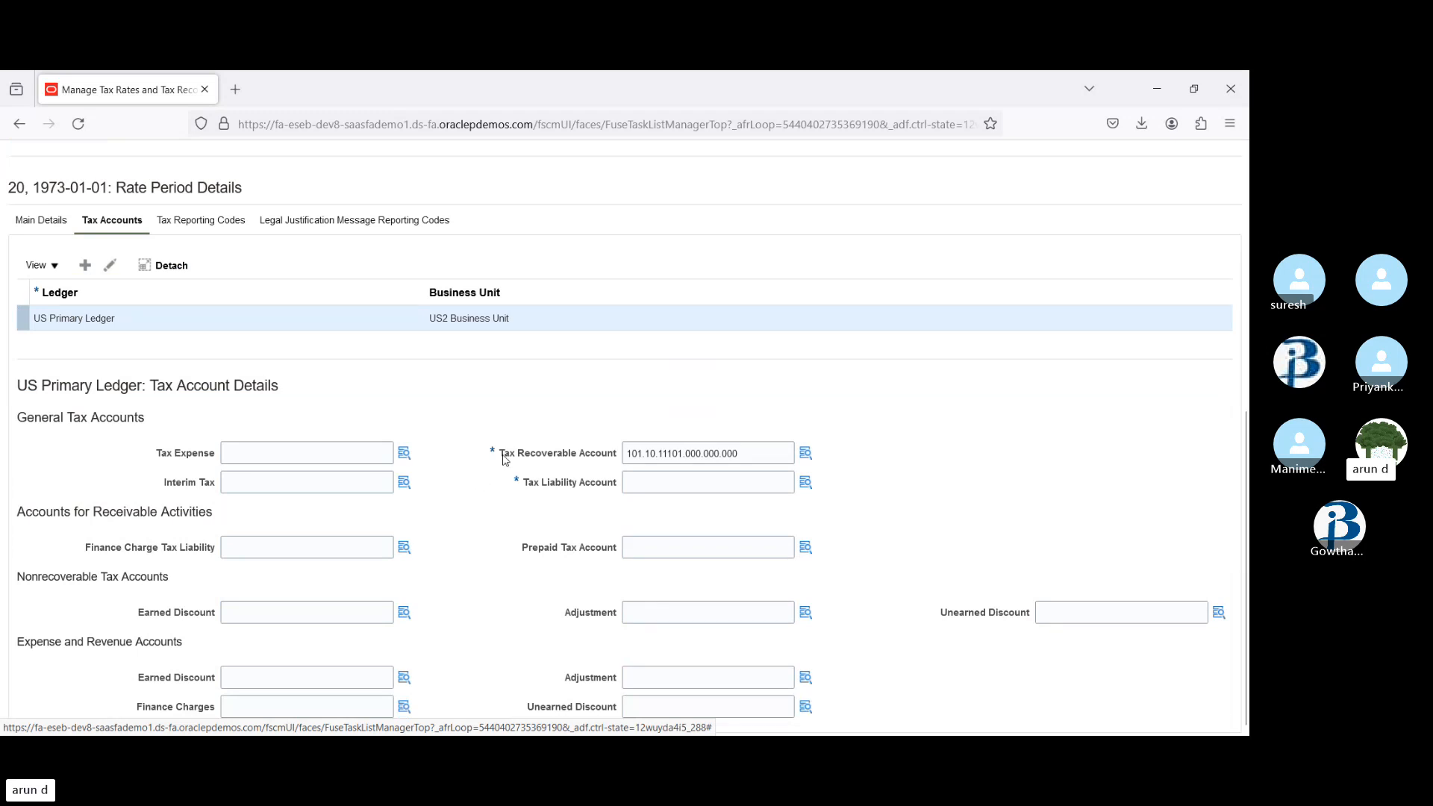
drag(505, 458, 577, 459)
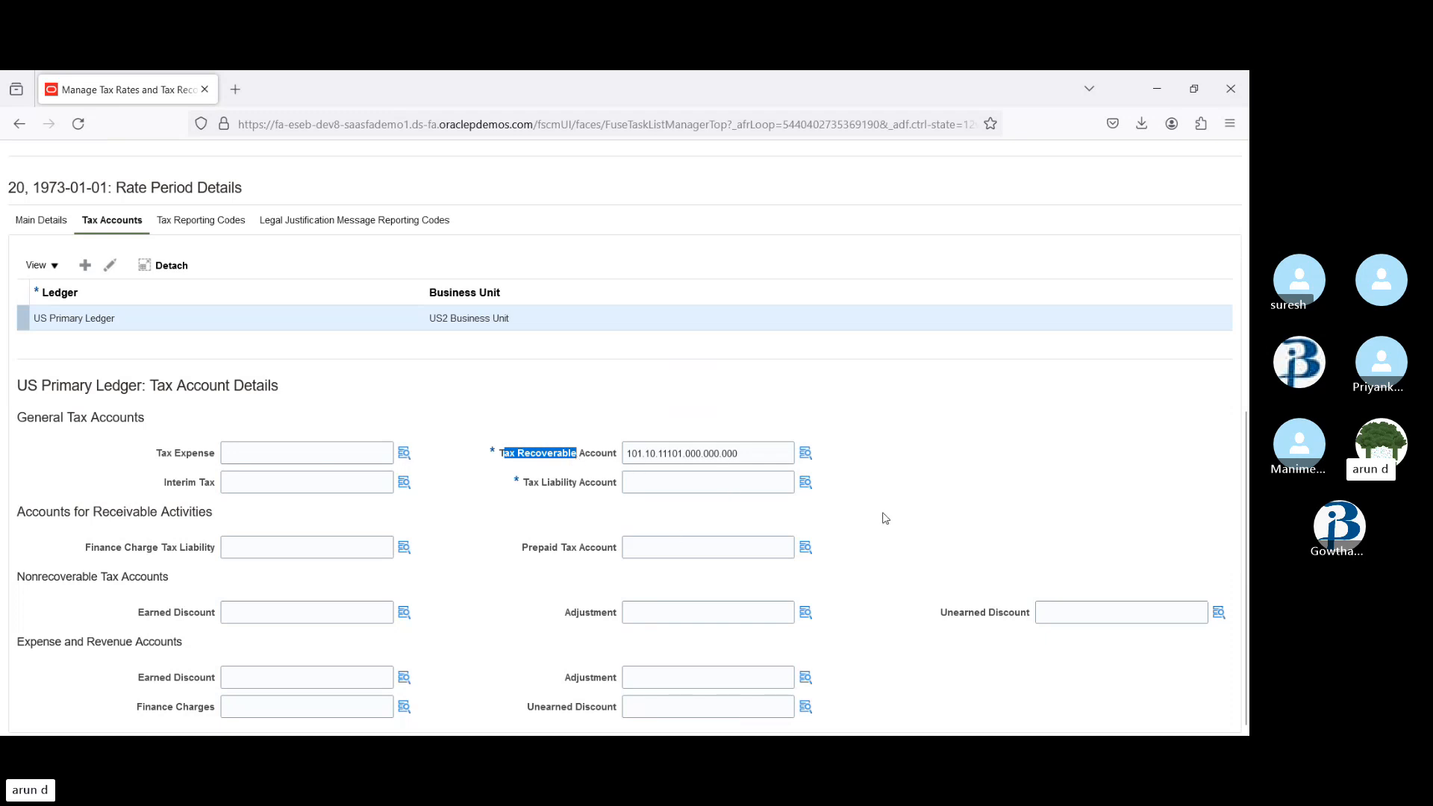
click(806, 482)
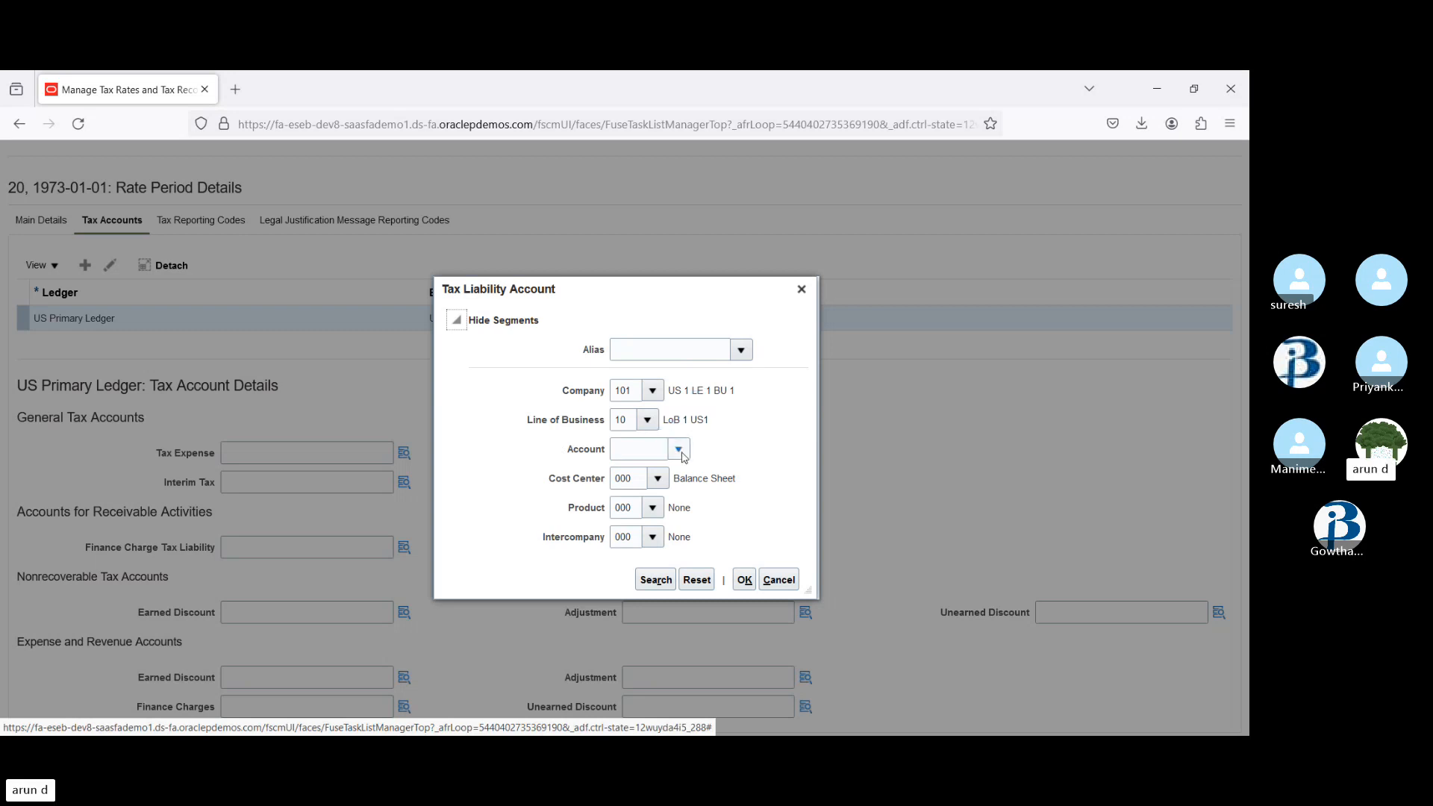
click(681, 451)
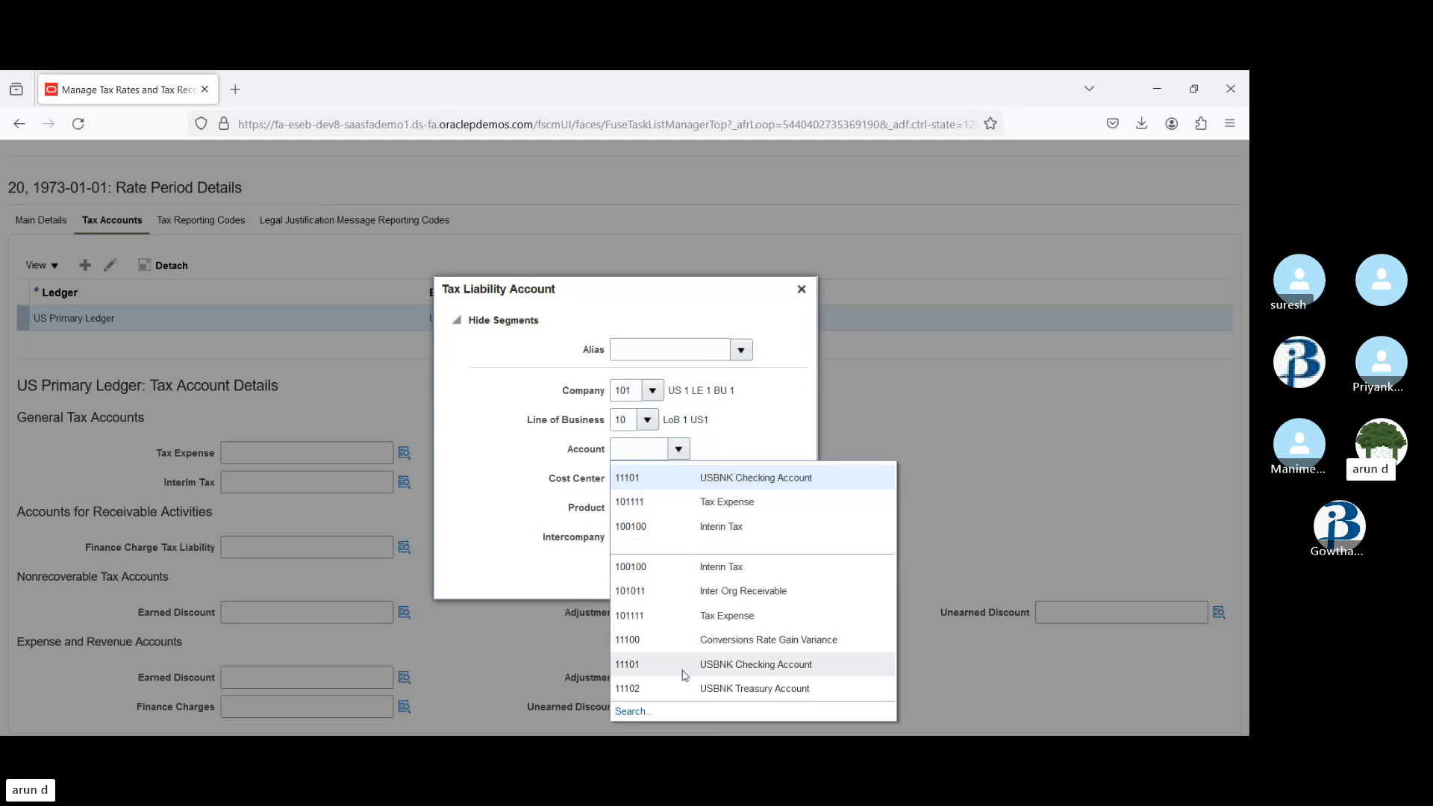
click(634, 711)
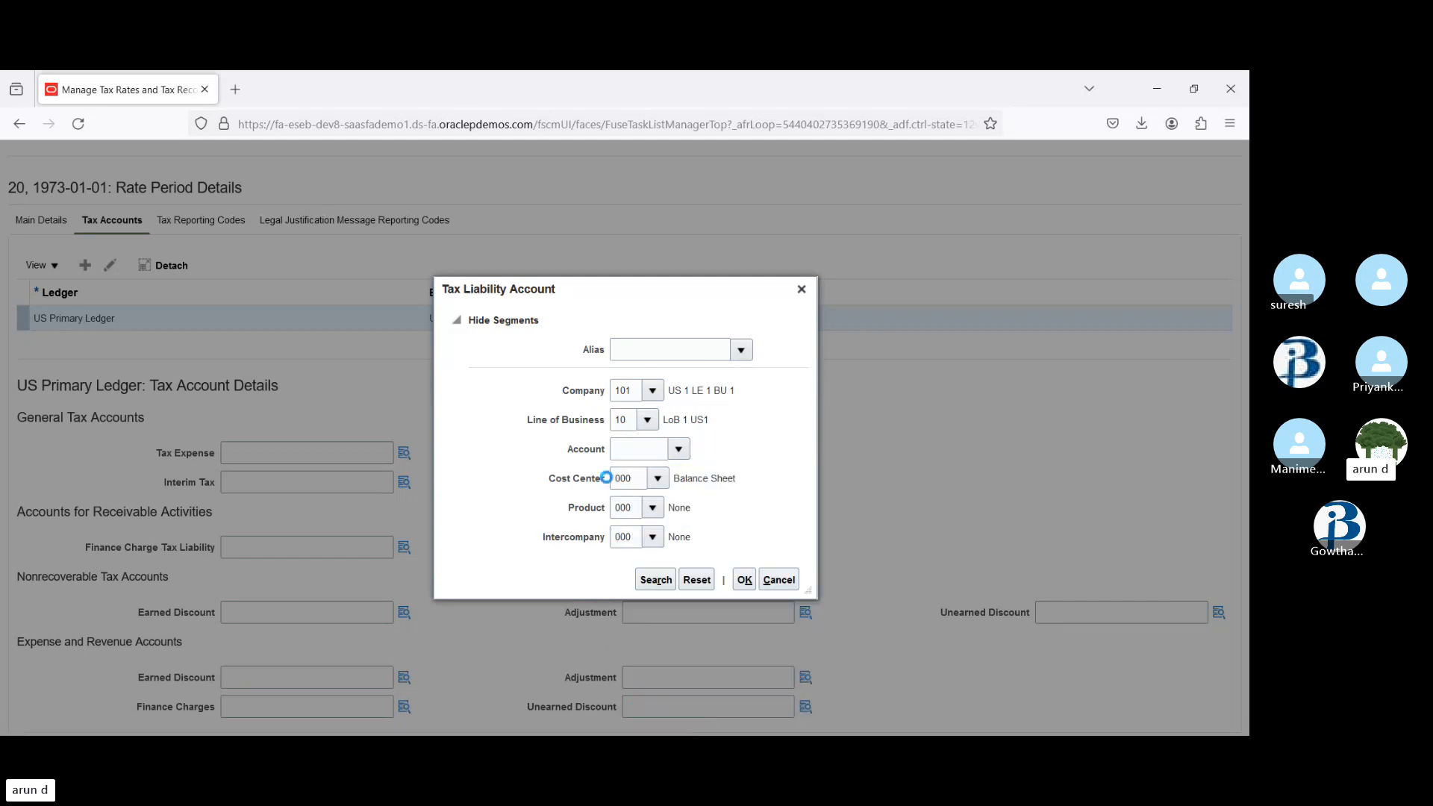
click(612, 436)
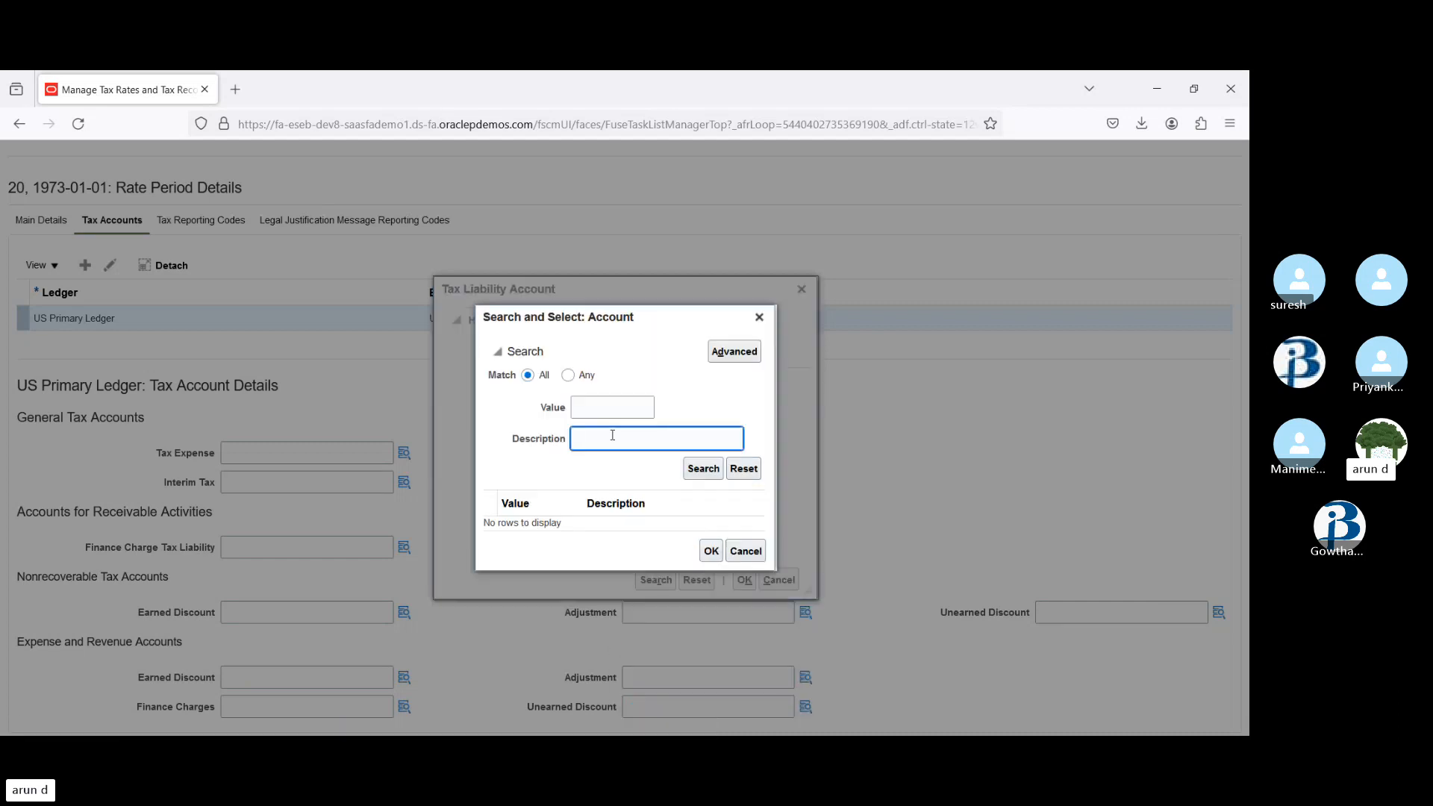
text(%PAYA%)
key(Return)
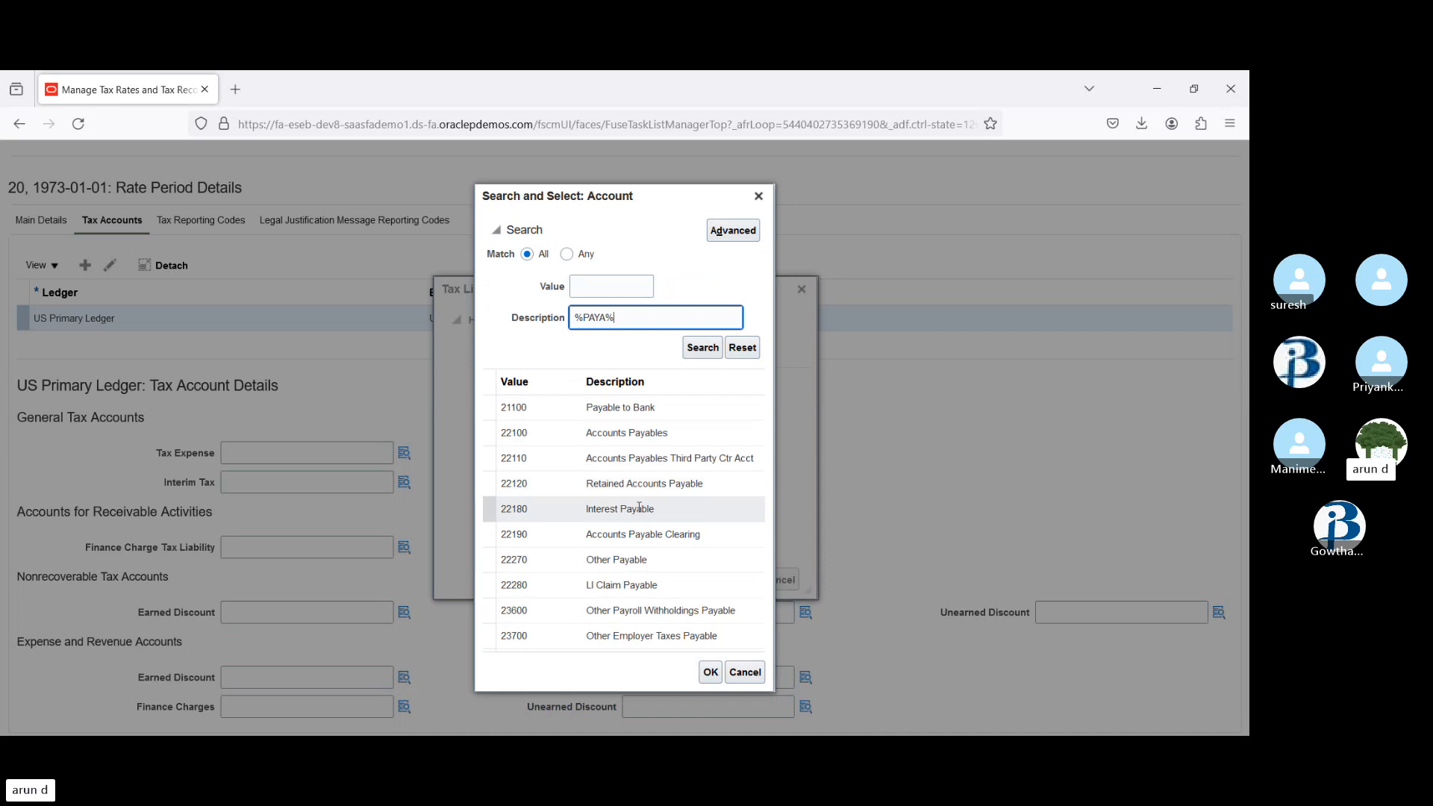
click(640, 507)
click(709, 673)
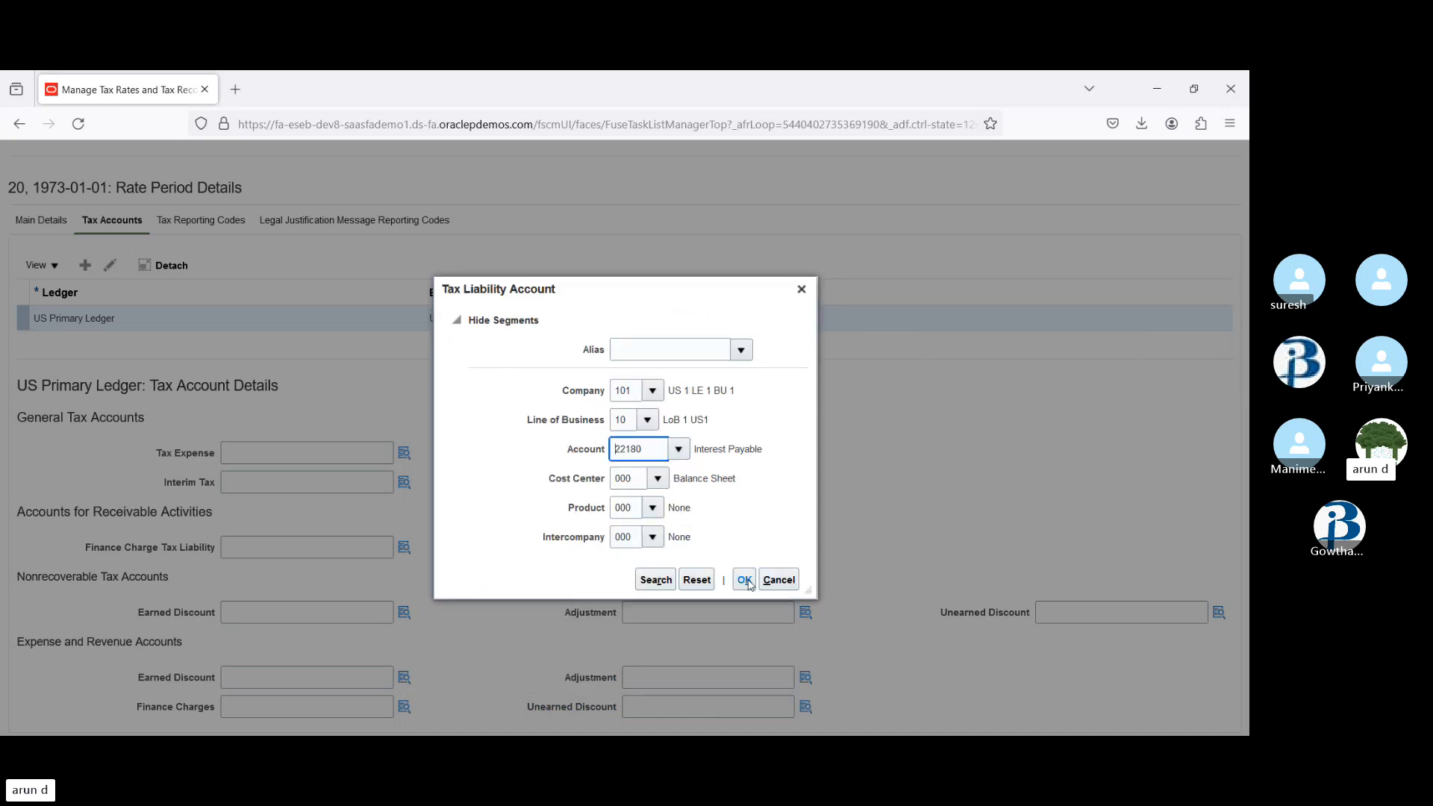
click(745, 580)
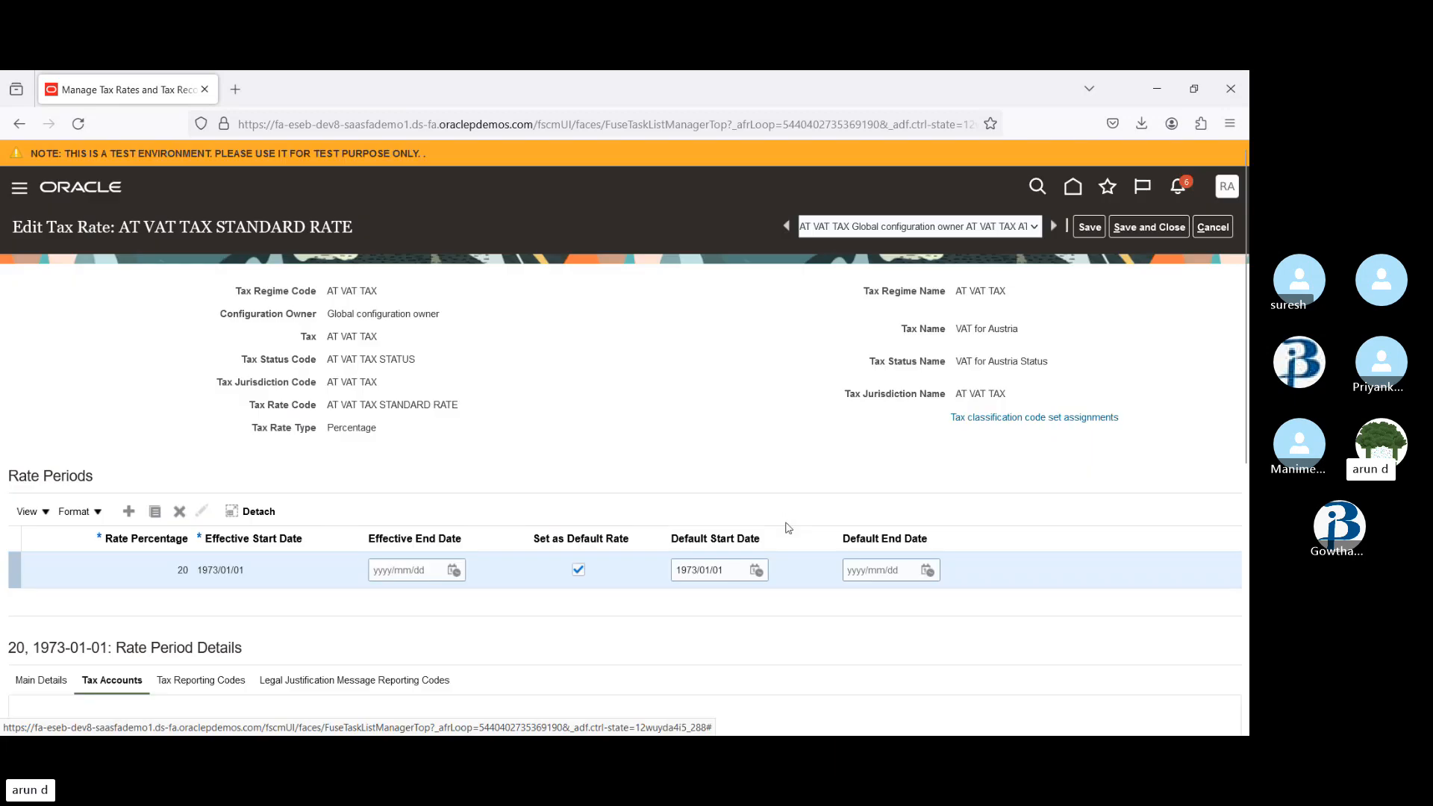
- Review the rate period's tax accounts, tax reporting codes and legal justification message reporting codes, and save and close the tax rate
drag(1244, 322, 1248, 683)
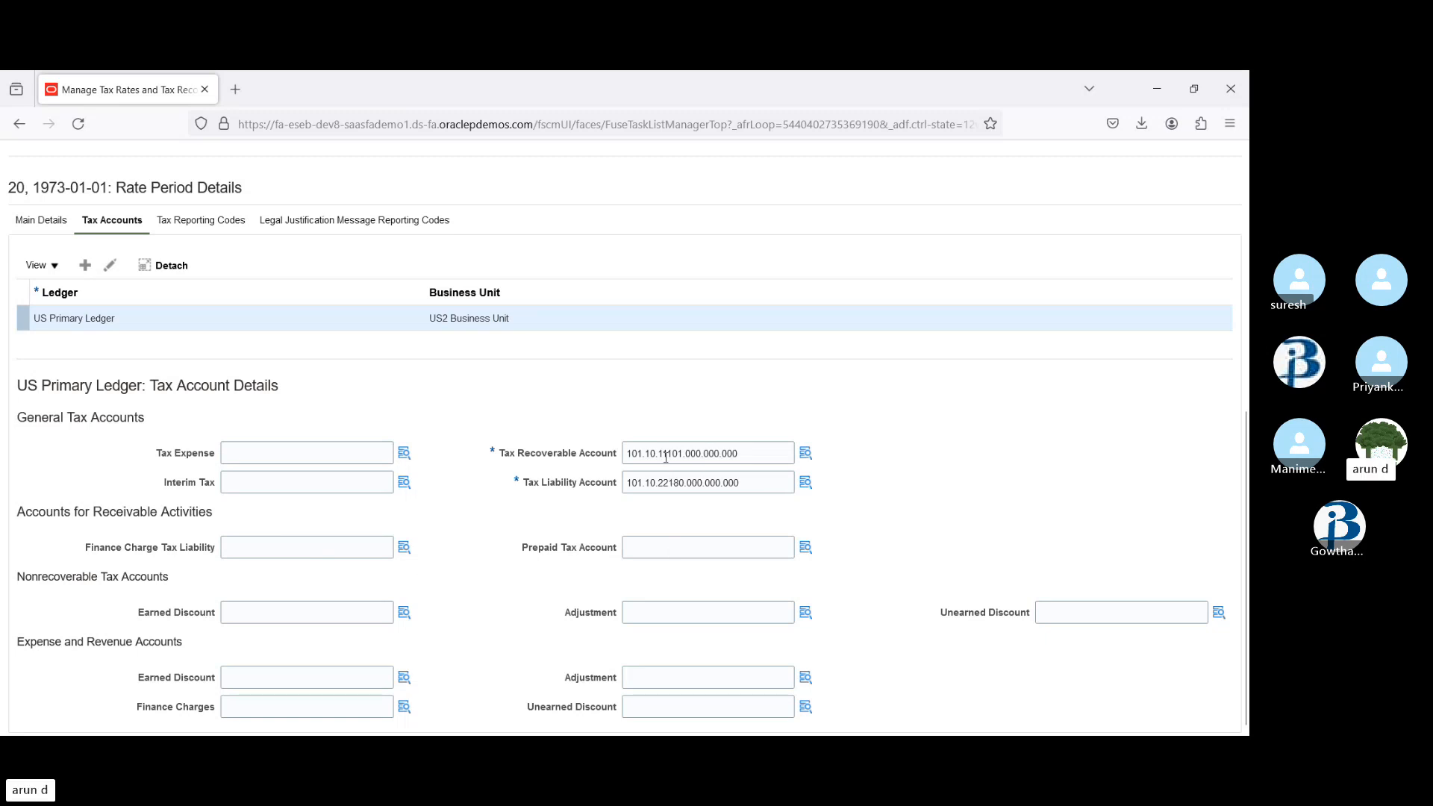
scroll(1245, 563, up, 2)
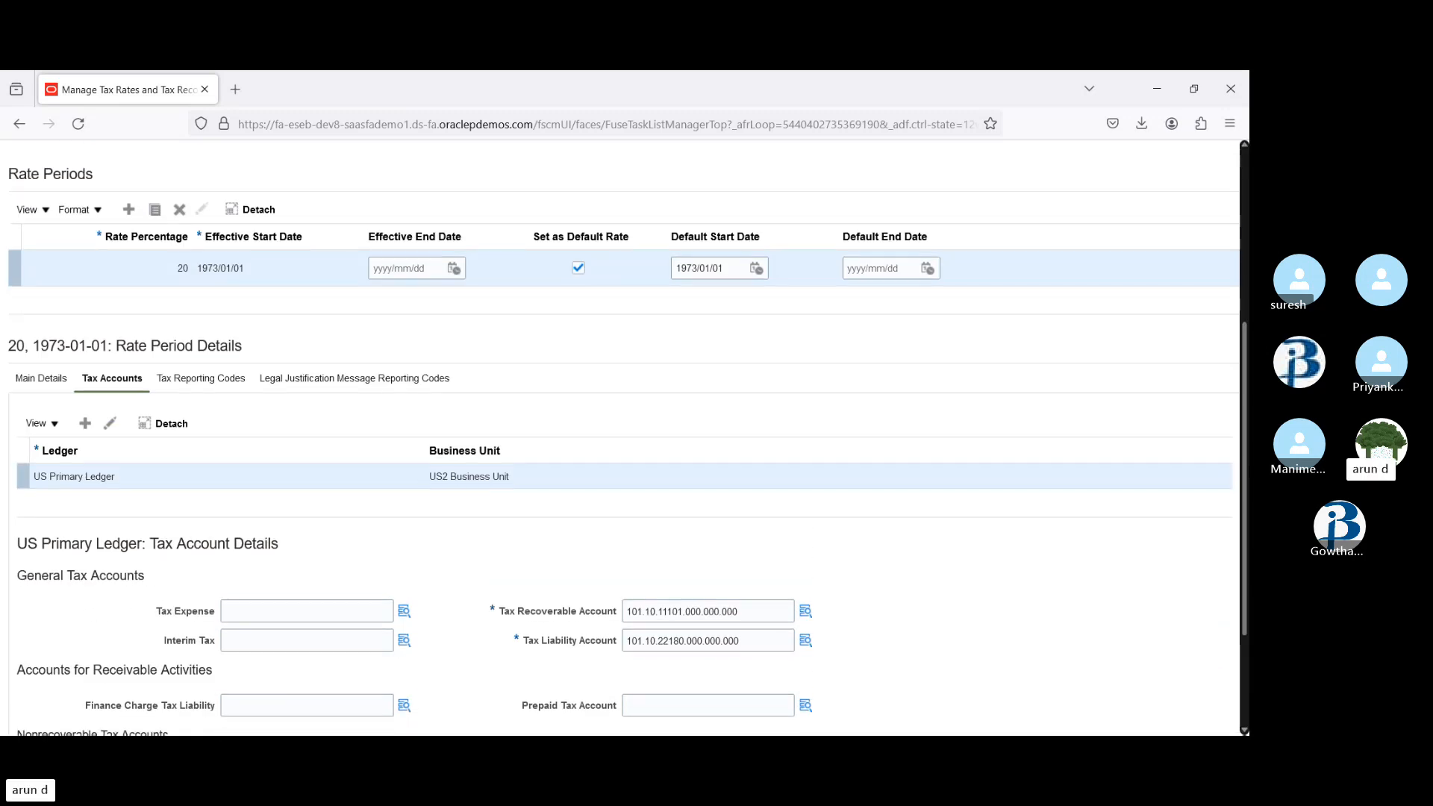
scroll(419, 451, up, 3)
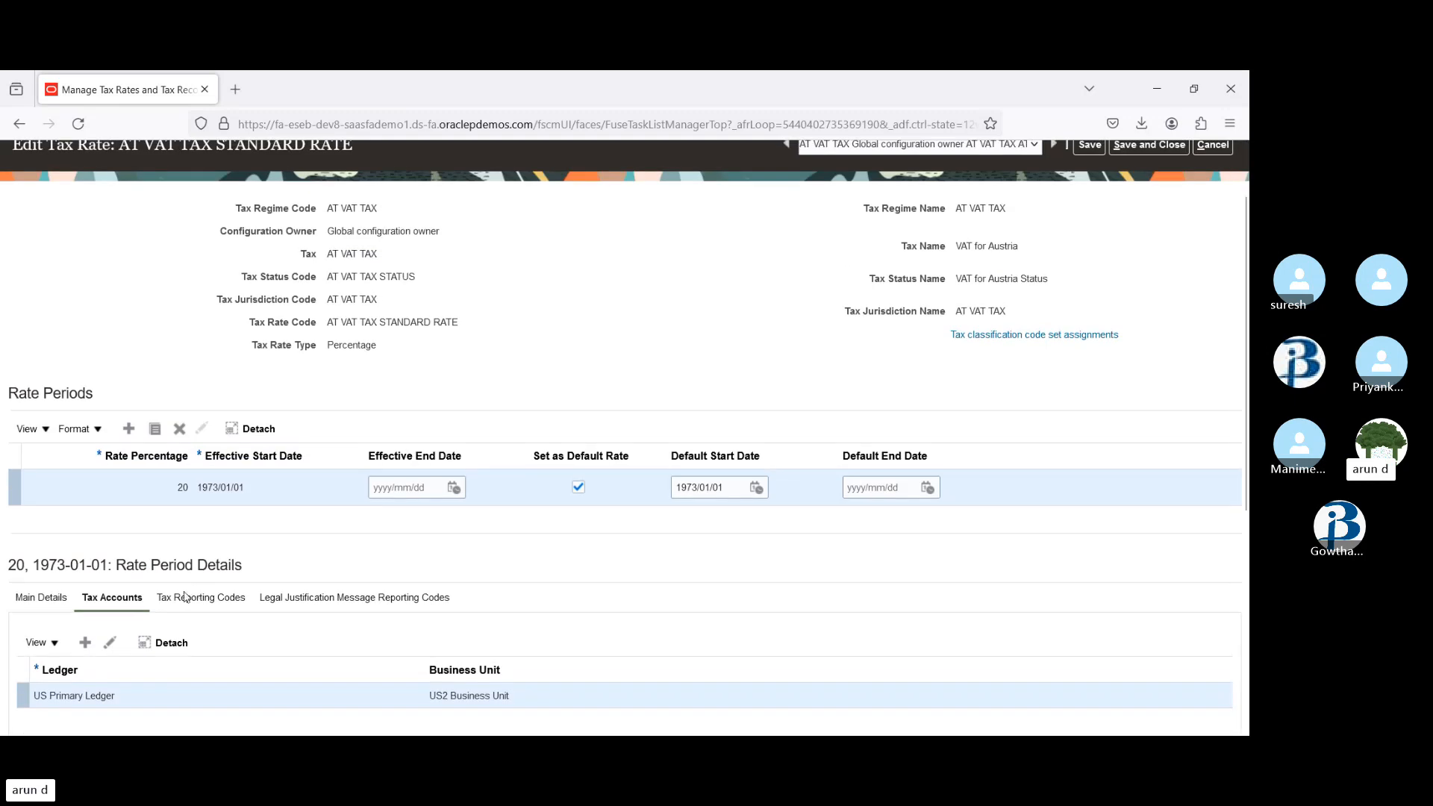
click(191, 598)
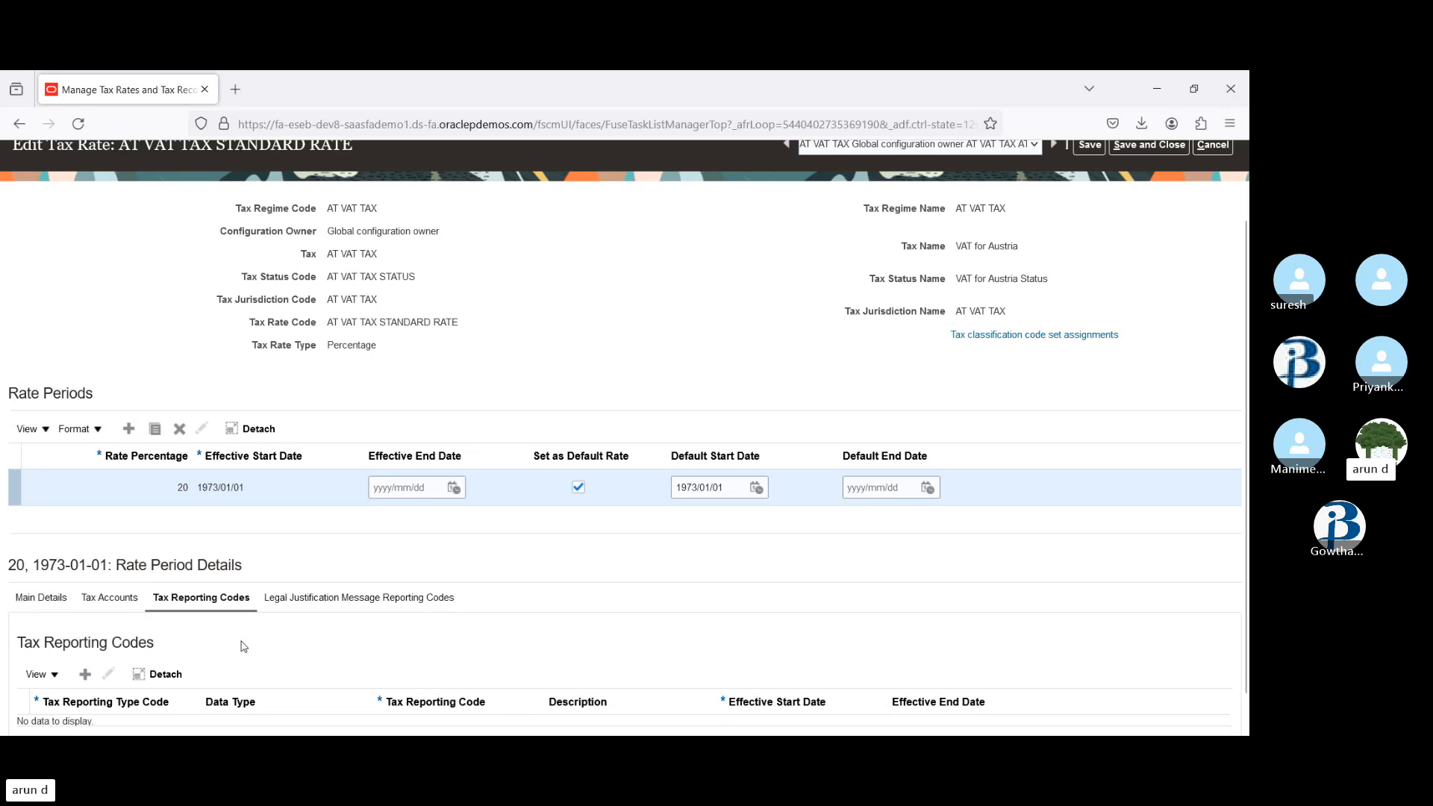
click(311, 597)
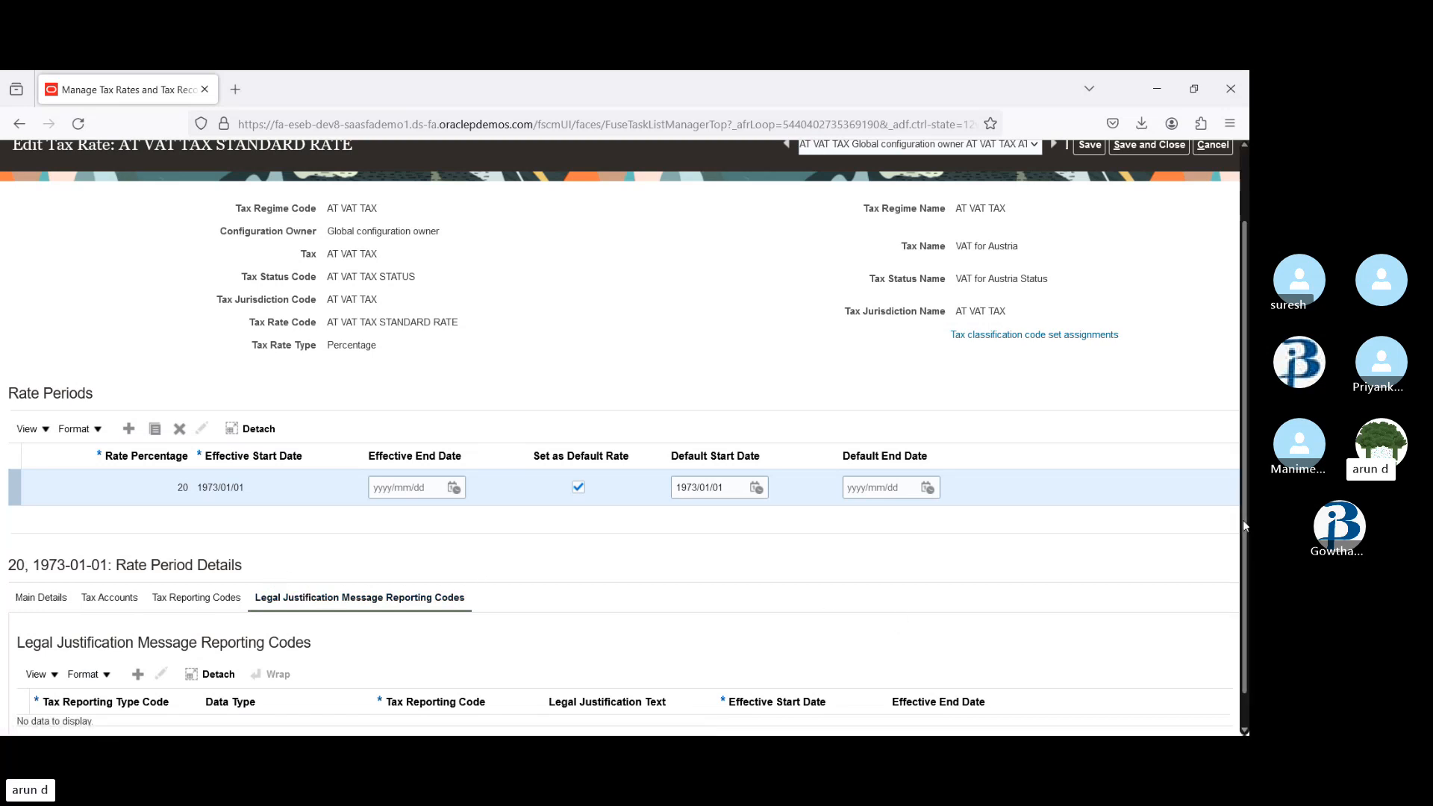
scroll(1242, 519, up, 2)
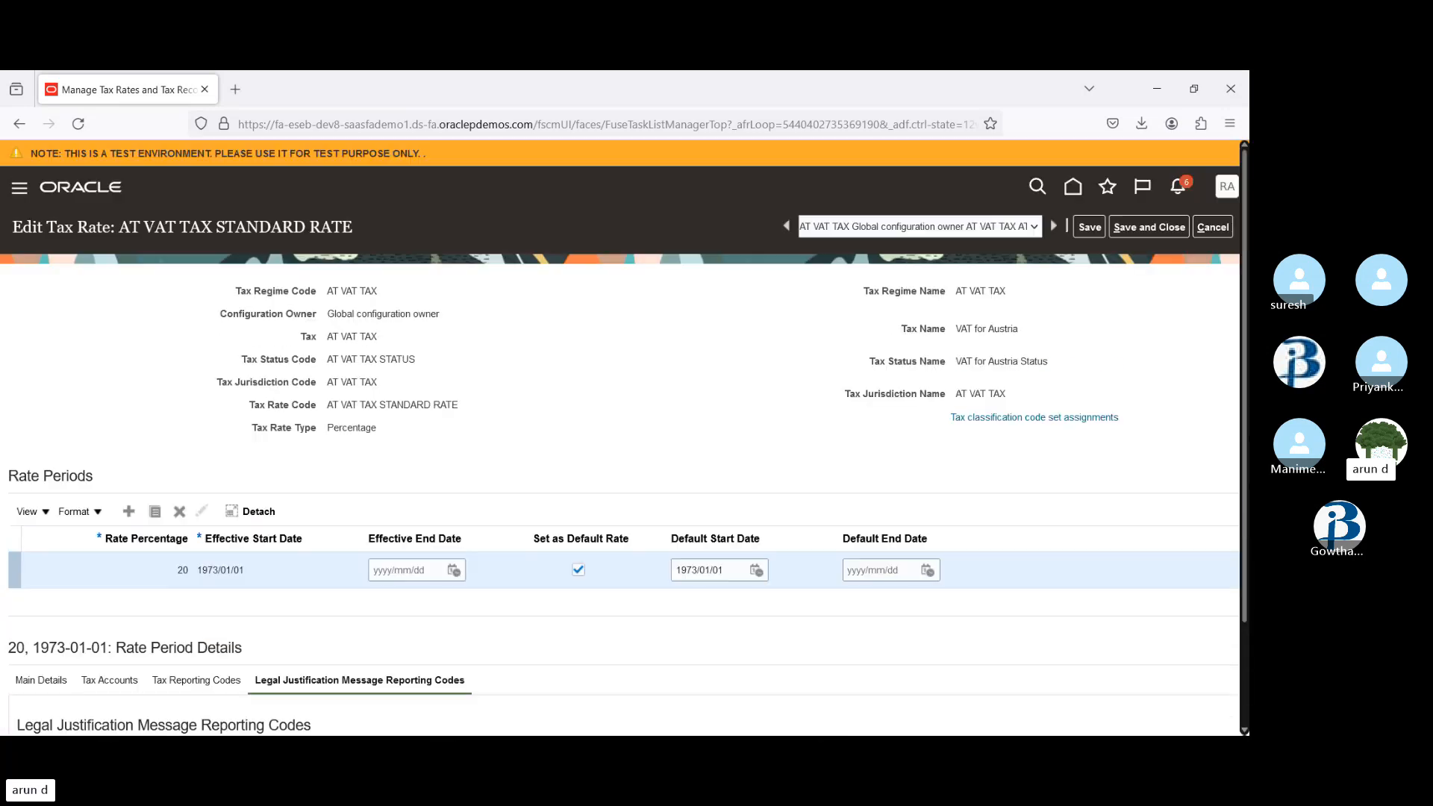
click(1148, 232)
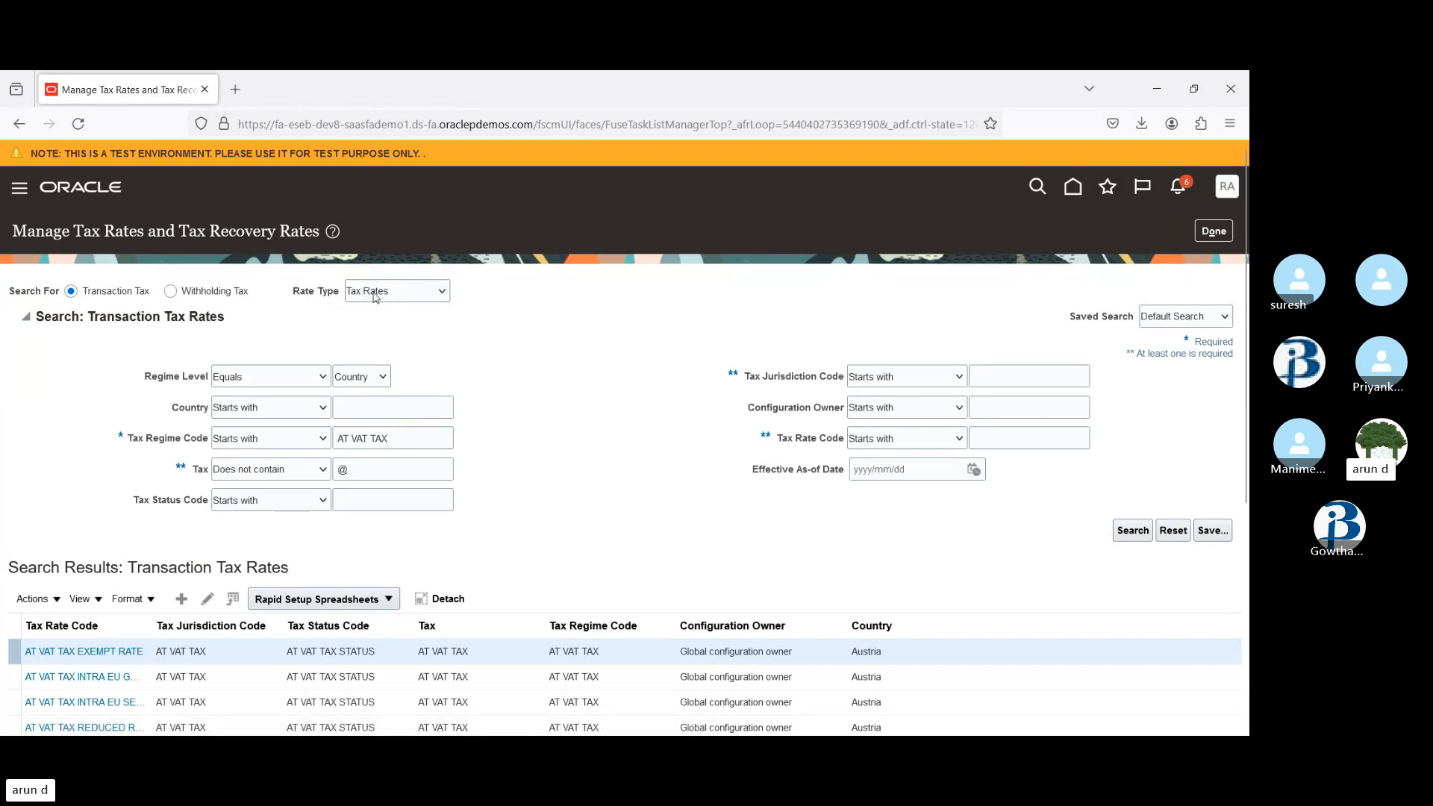
- Switch the rate type to Tax Recovery Rates and search AT VAT TAX for taxes that do not contain @
click(398, 341)
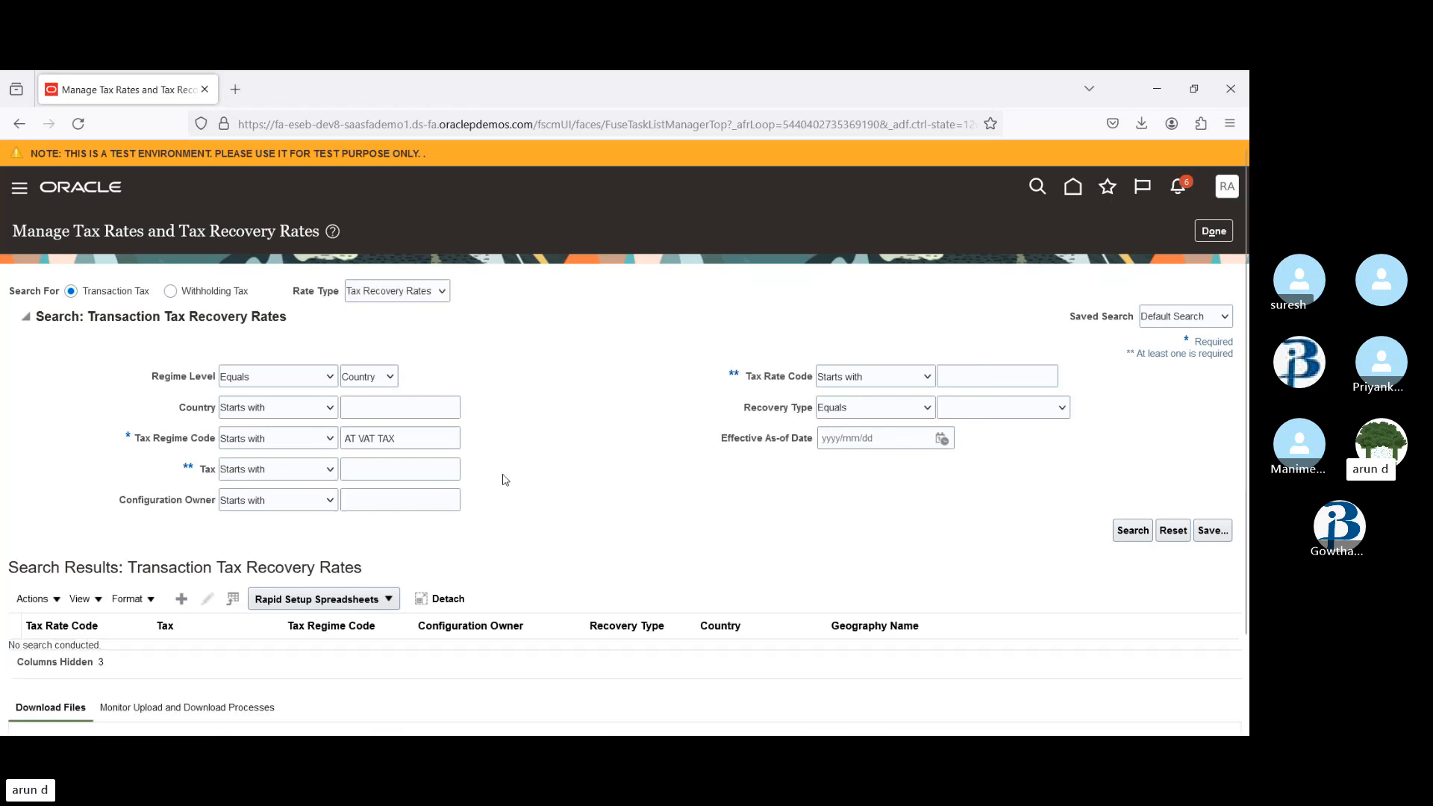
click(282, 698)
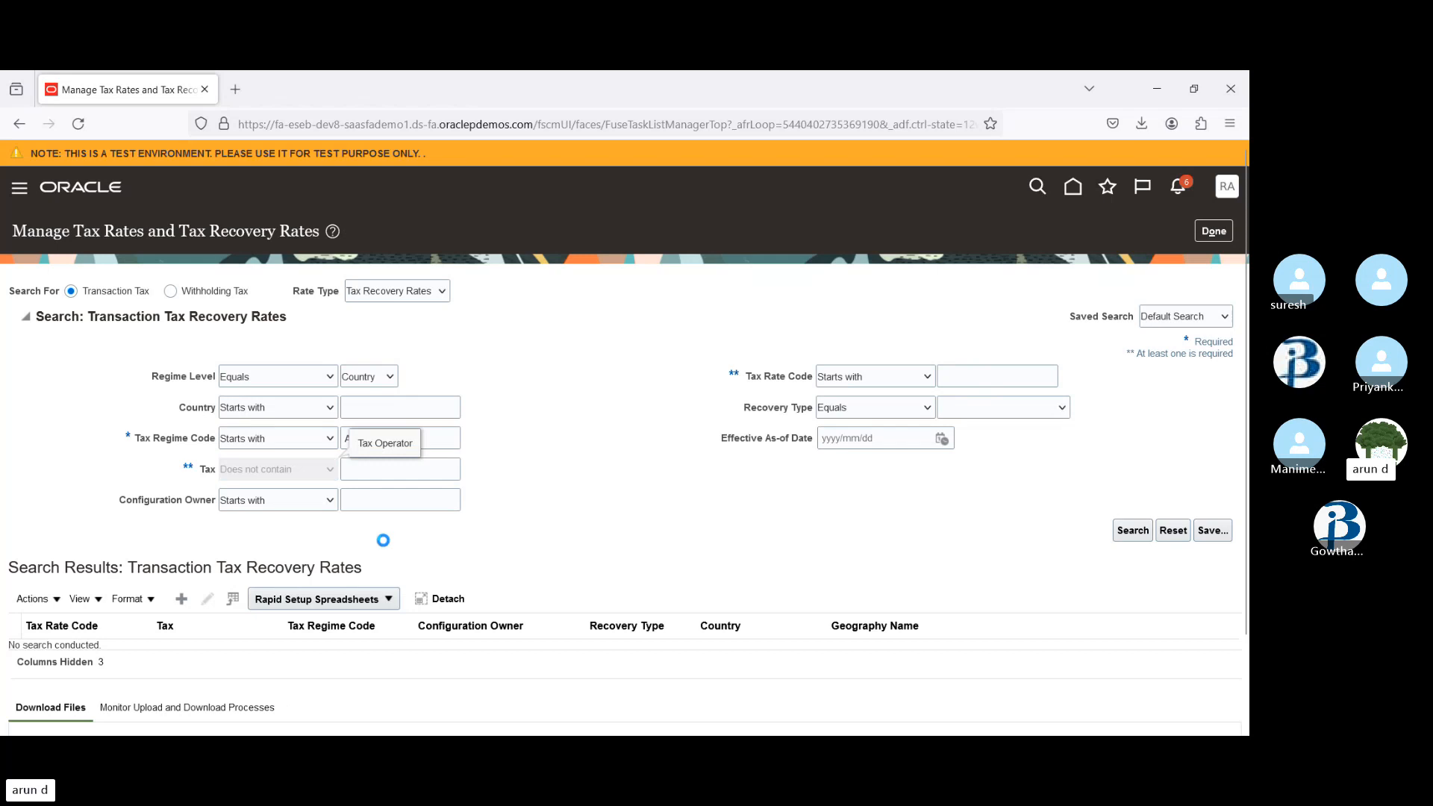
click(434, 470)
text(@)
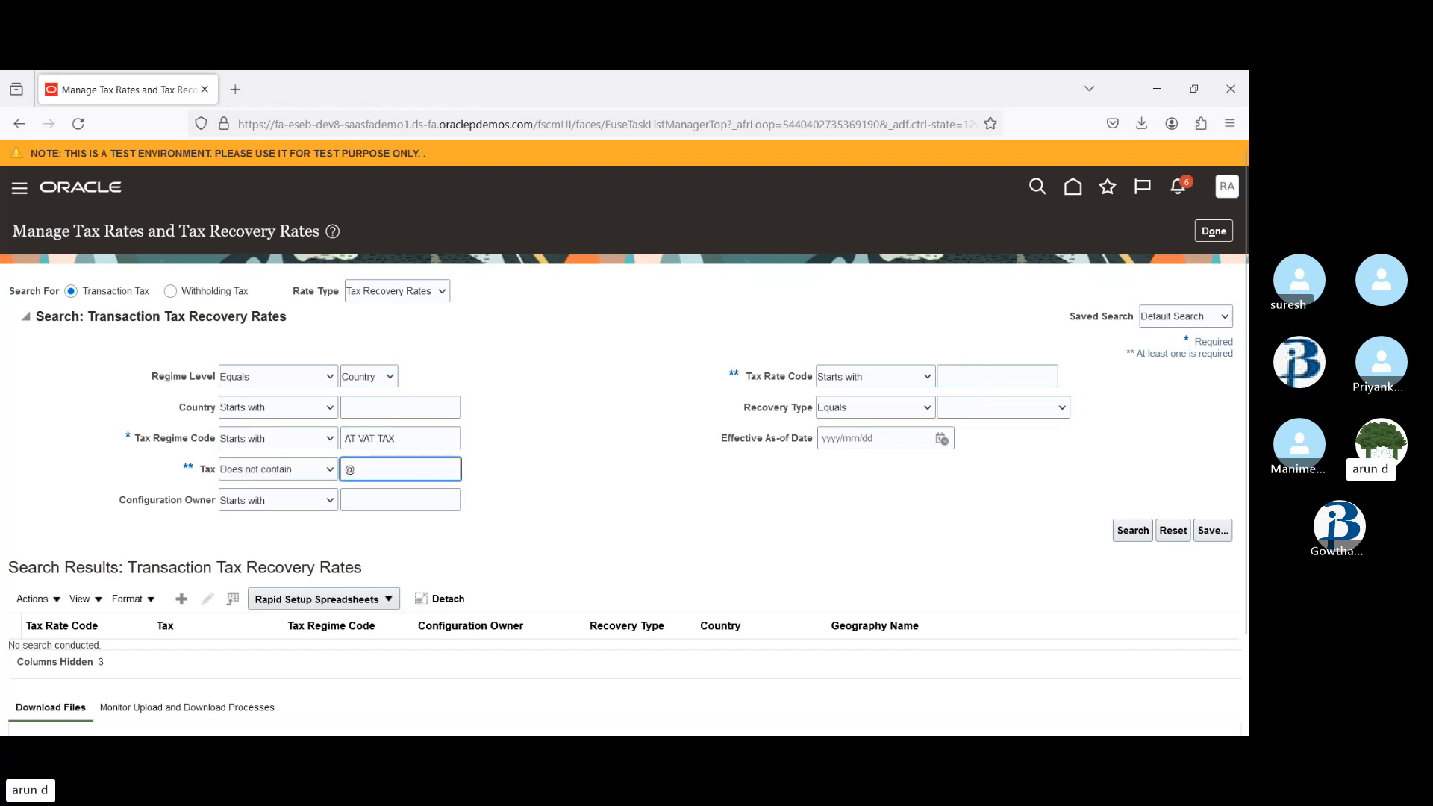
click(1132, 528)
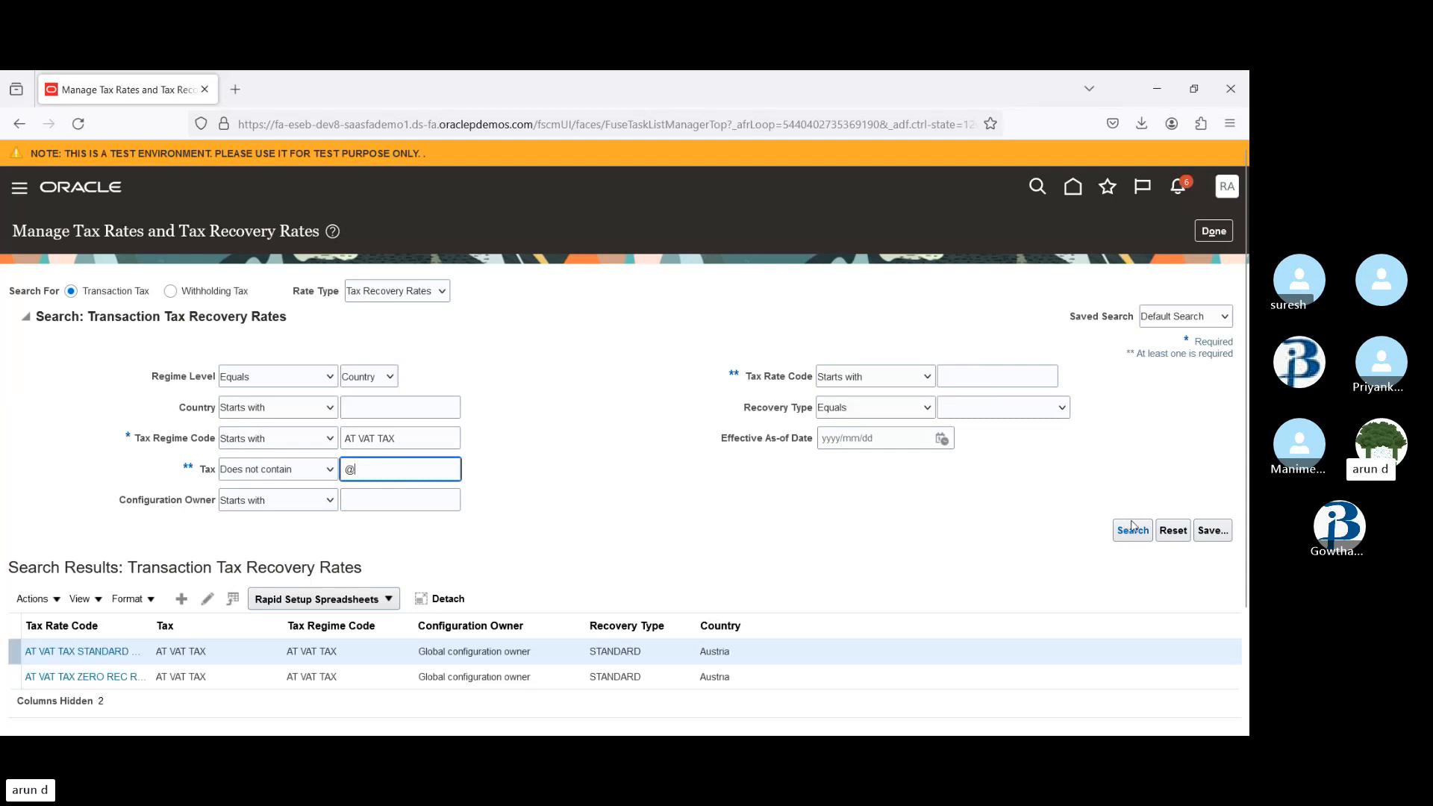
- Open the AT VAT TAX STANDARD REC RATE for editing, examine its rate percentage and account details, and save and close back to the setup tasks
click(215, 657)
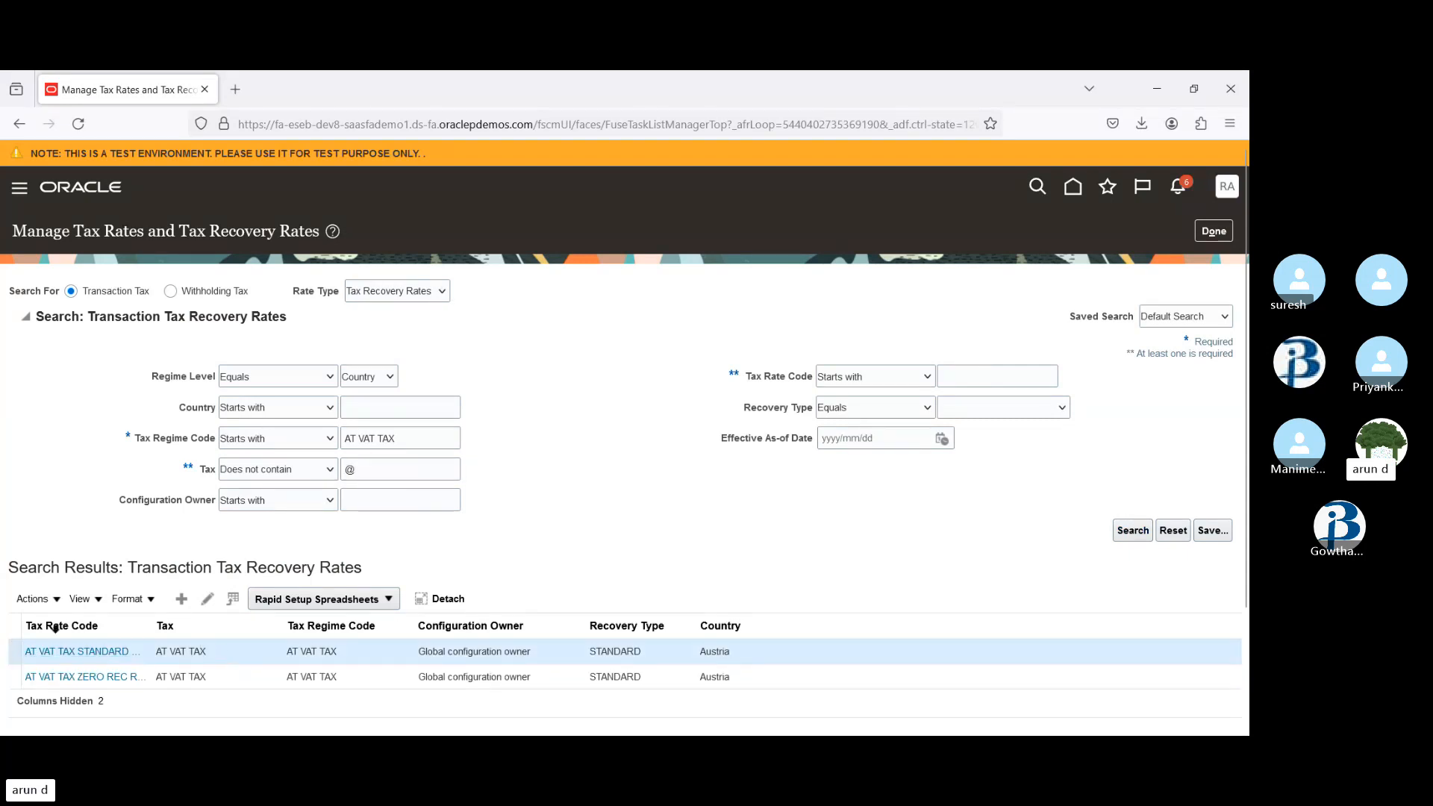
click(209, 603)
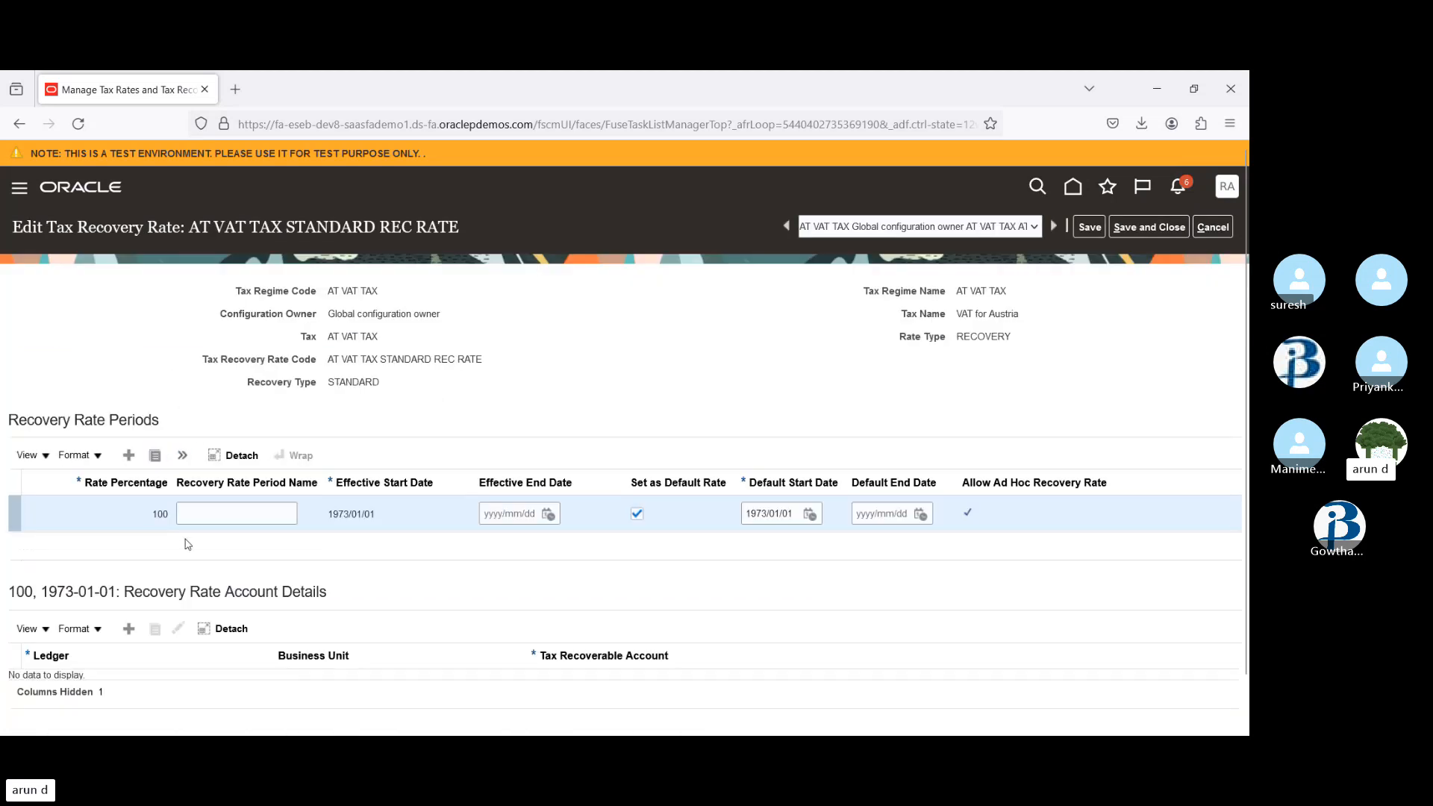
click(160, 514)
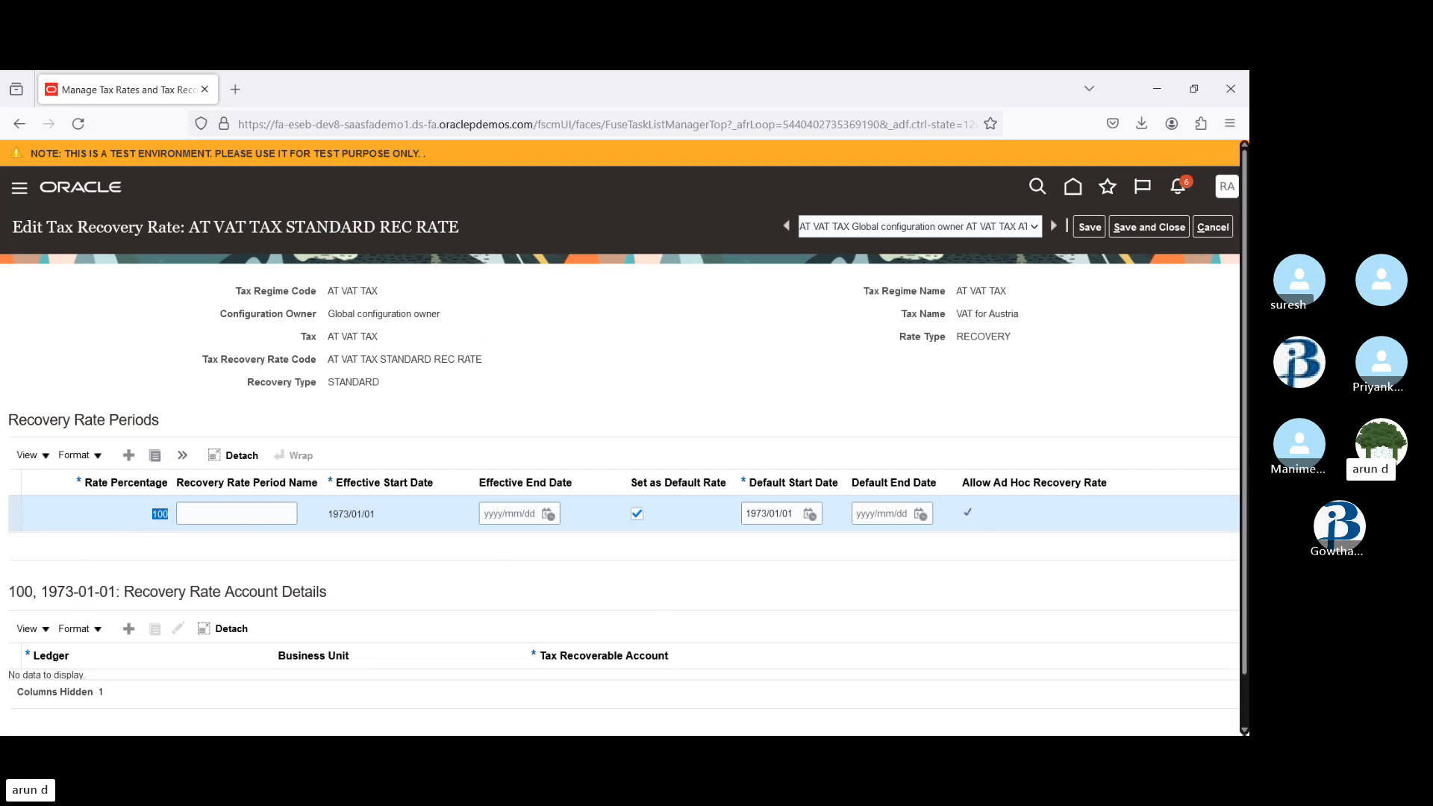
scroll(1117, 251, down, 1)
scroll(1118, 251, up, 1)
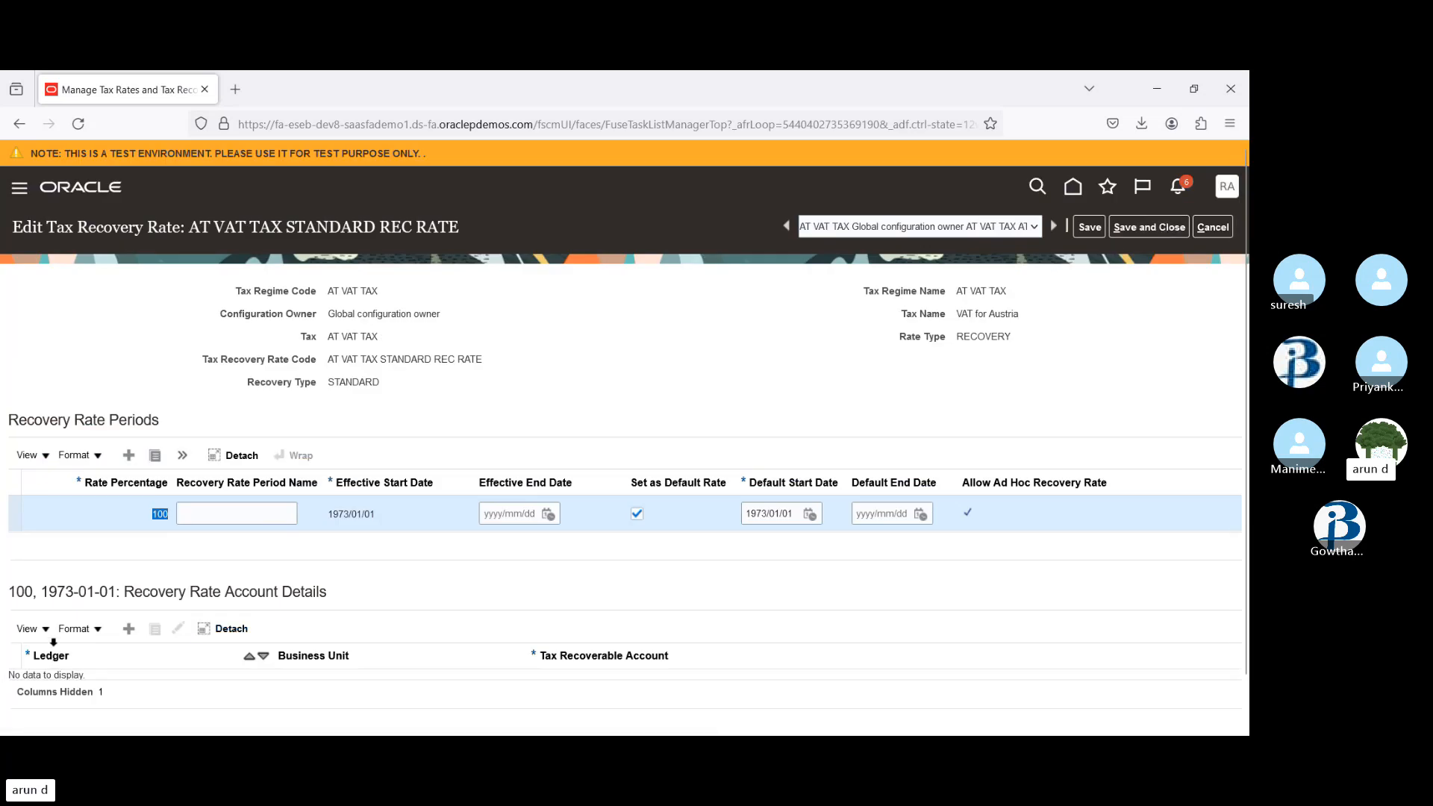
click(1166, 226)
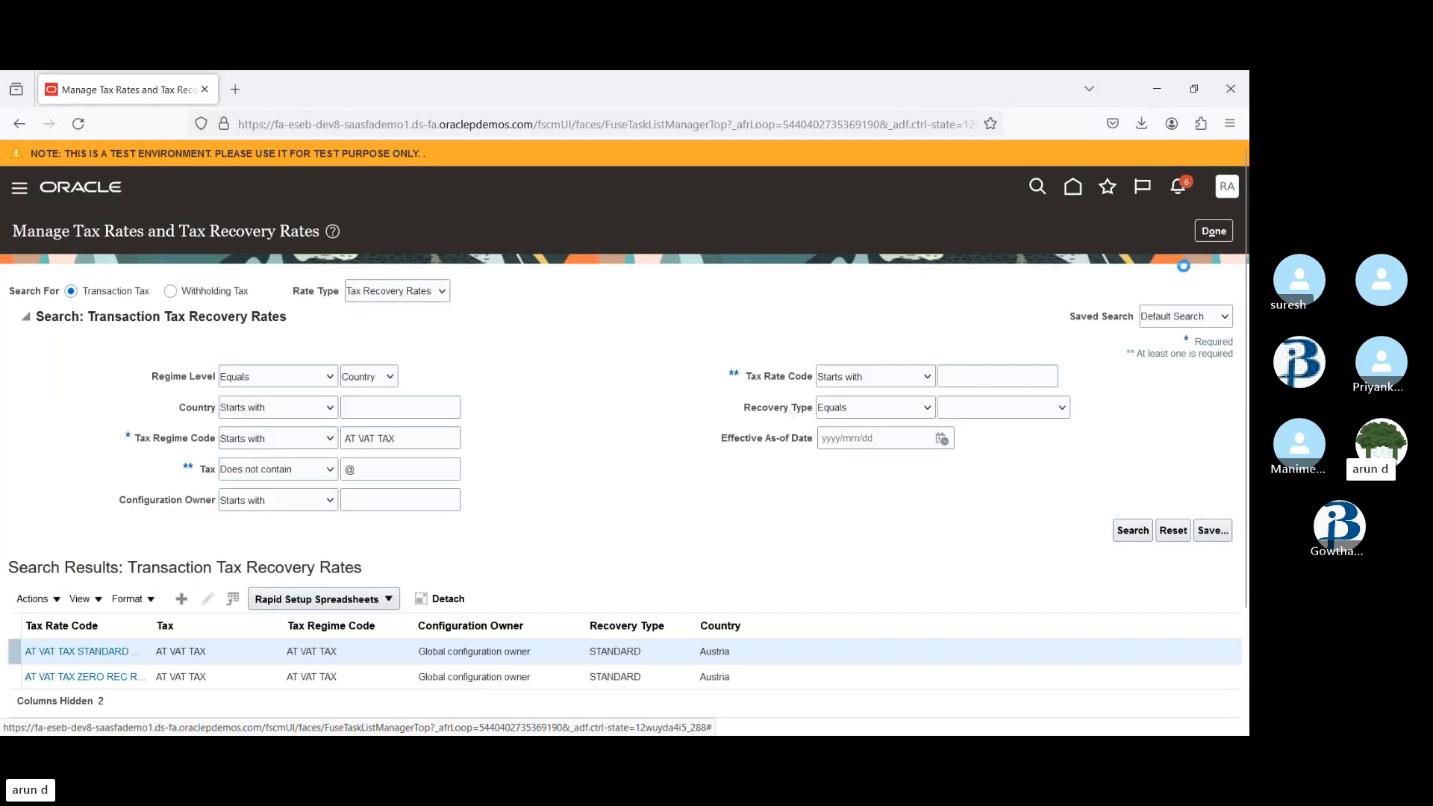
click(1213, 232)
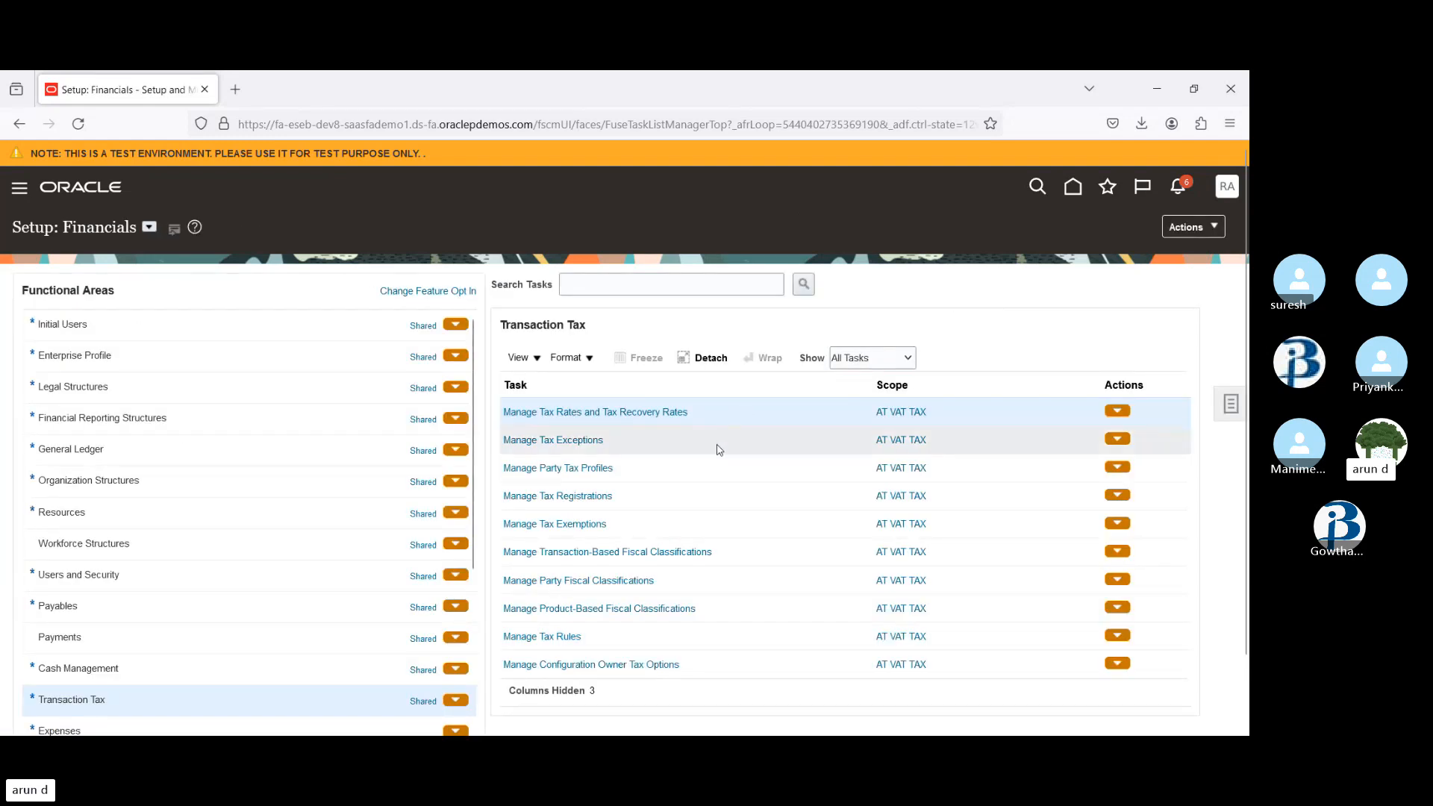
- Open the Manage Product-Based Fiscal Classifications task and start a new product fiscal classification type group
click(785, 556)
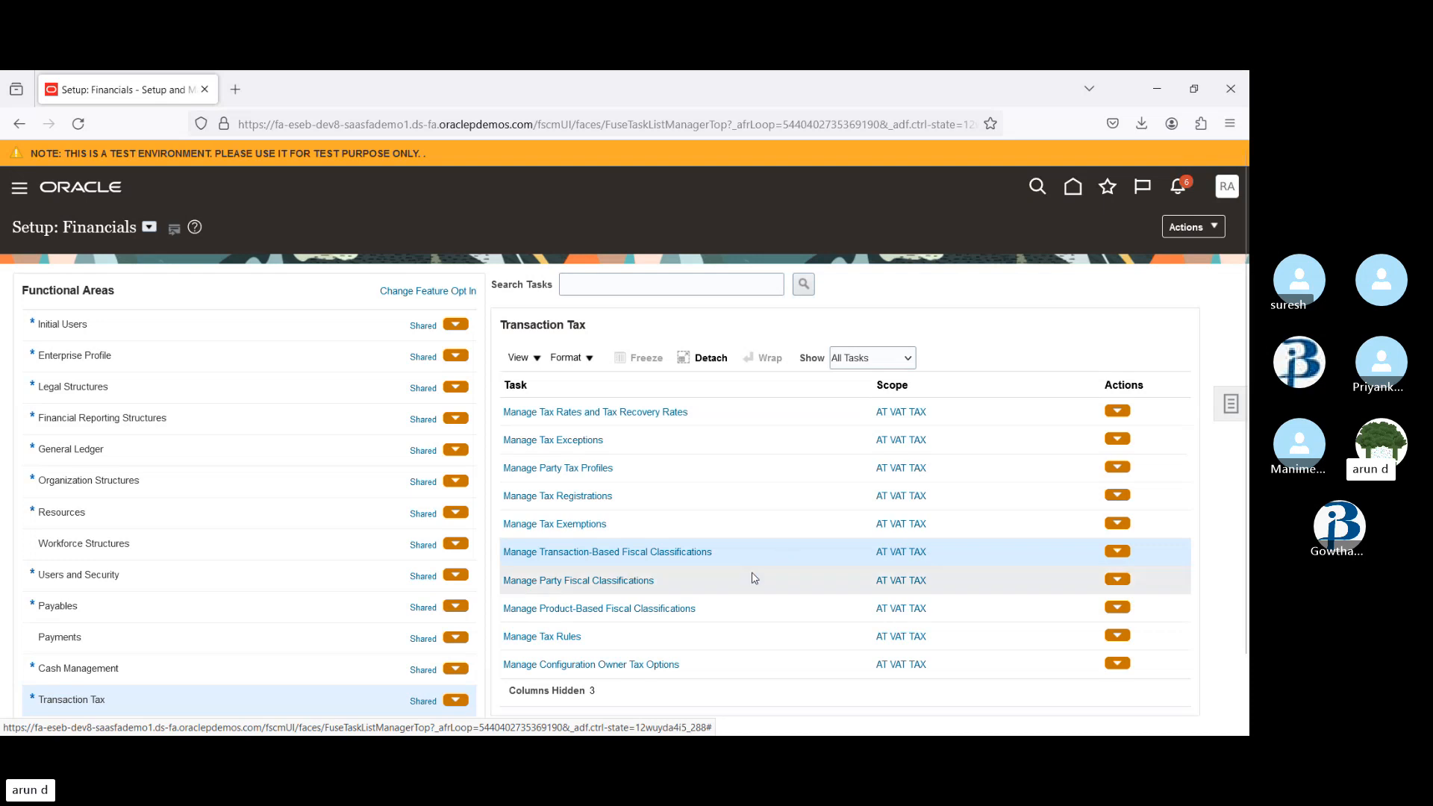
click(722, 613)
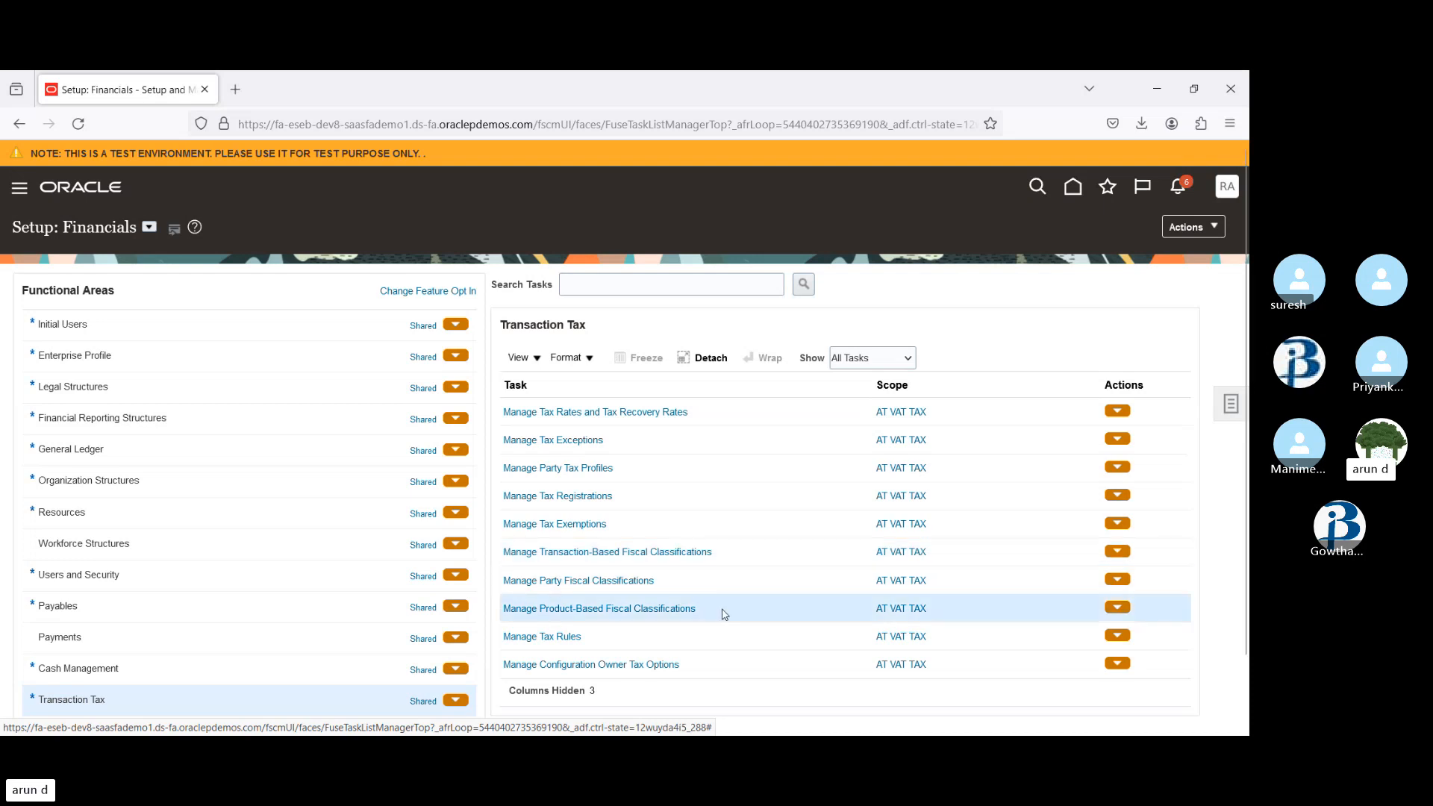
click(629, 611)
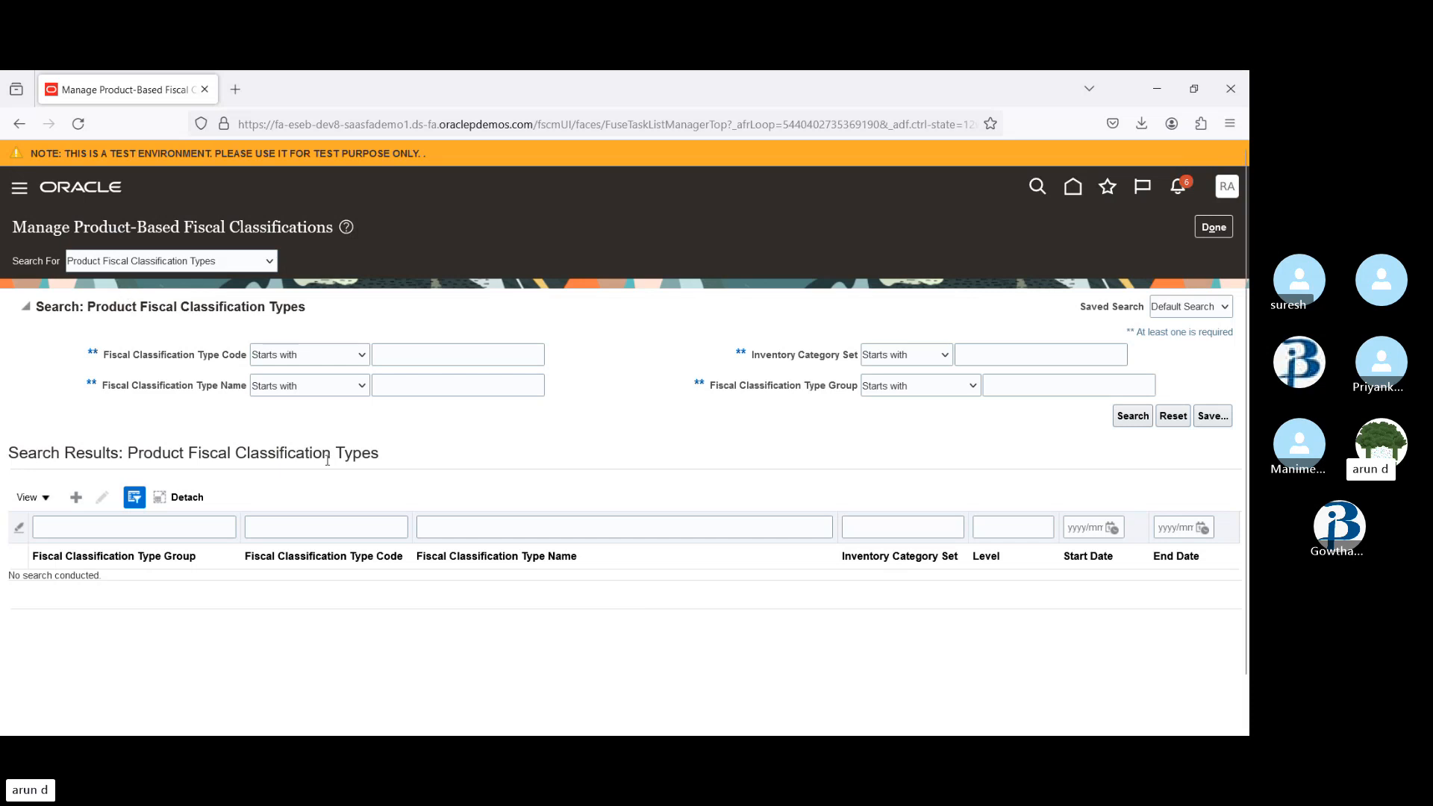
click(77, 498)
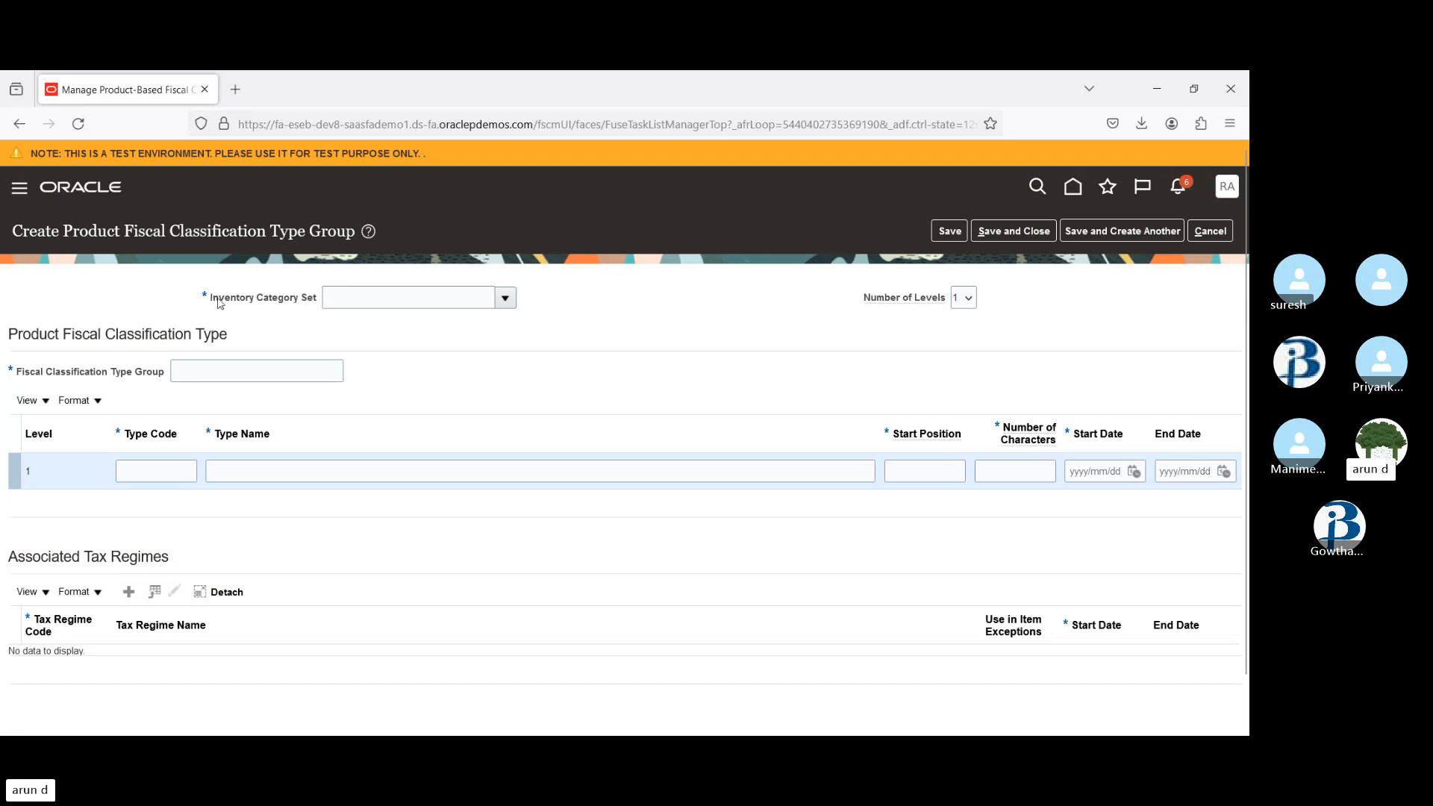
- Set the inventory category set to ABC Catalog and name the fiscal classification type group 78990
drag(213, 299, 308, 304)
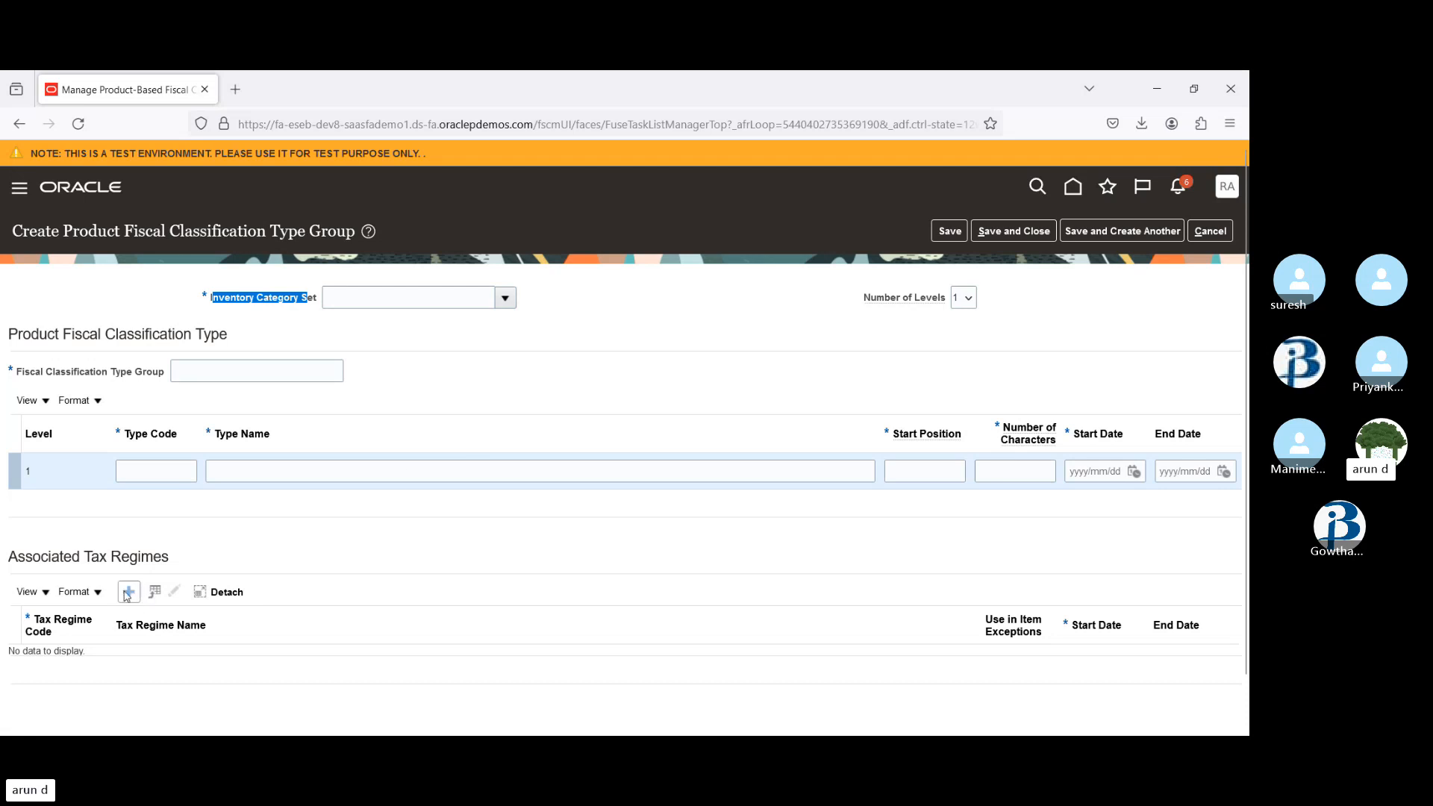
click(505, 299)
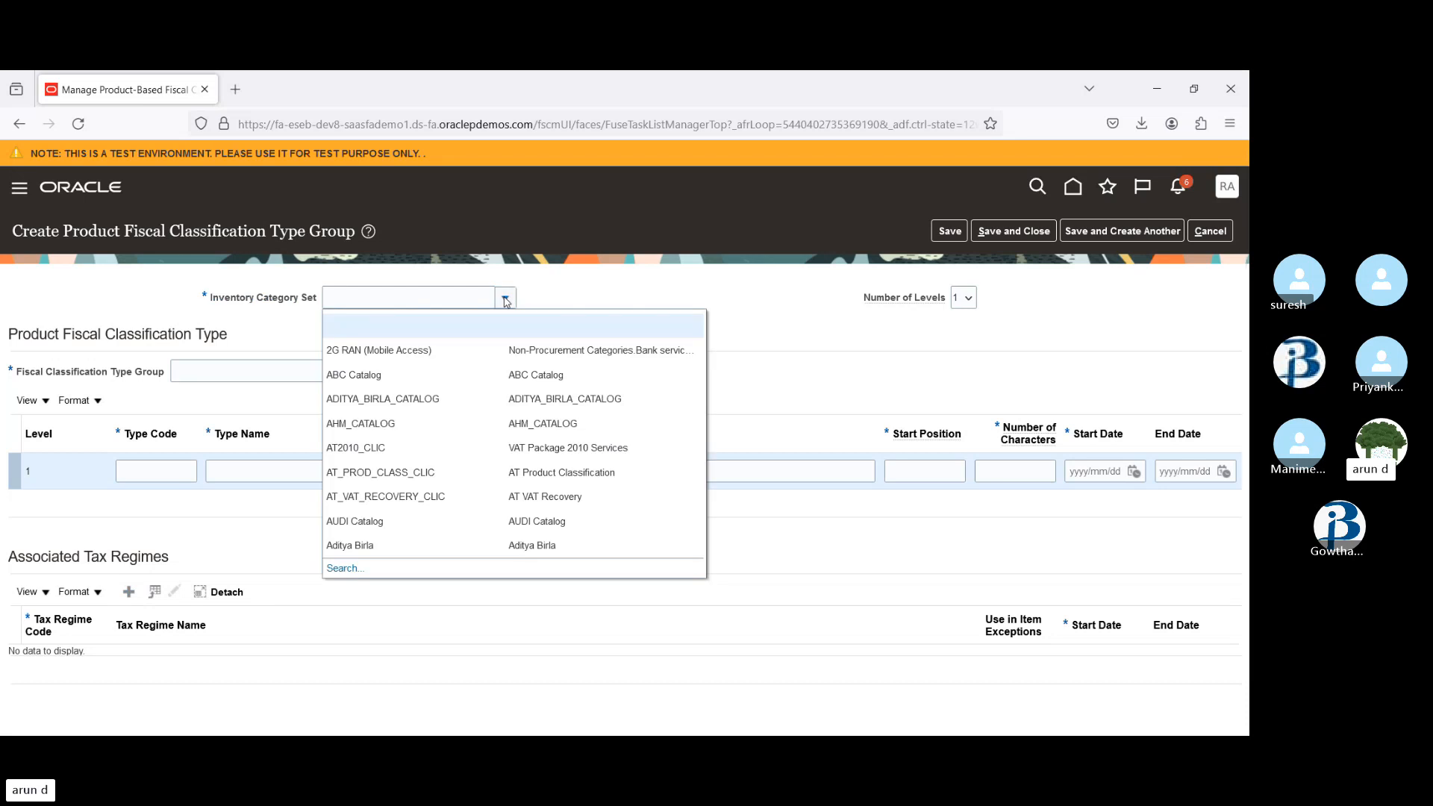
click(414, 375)
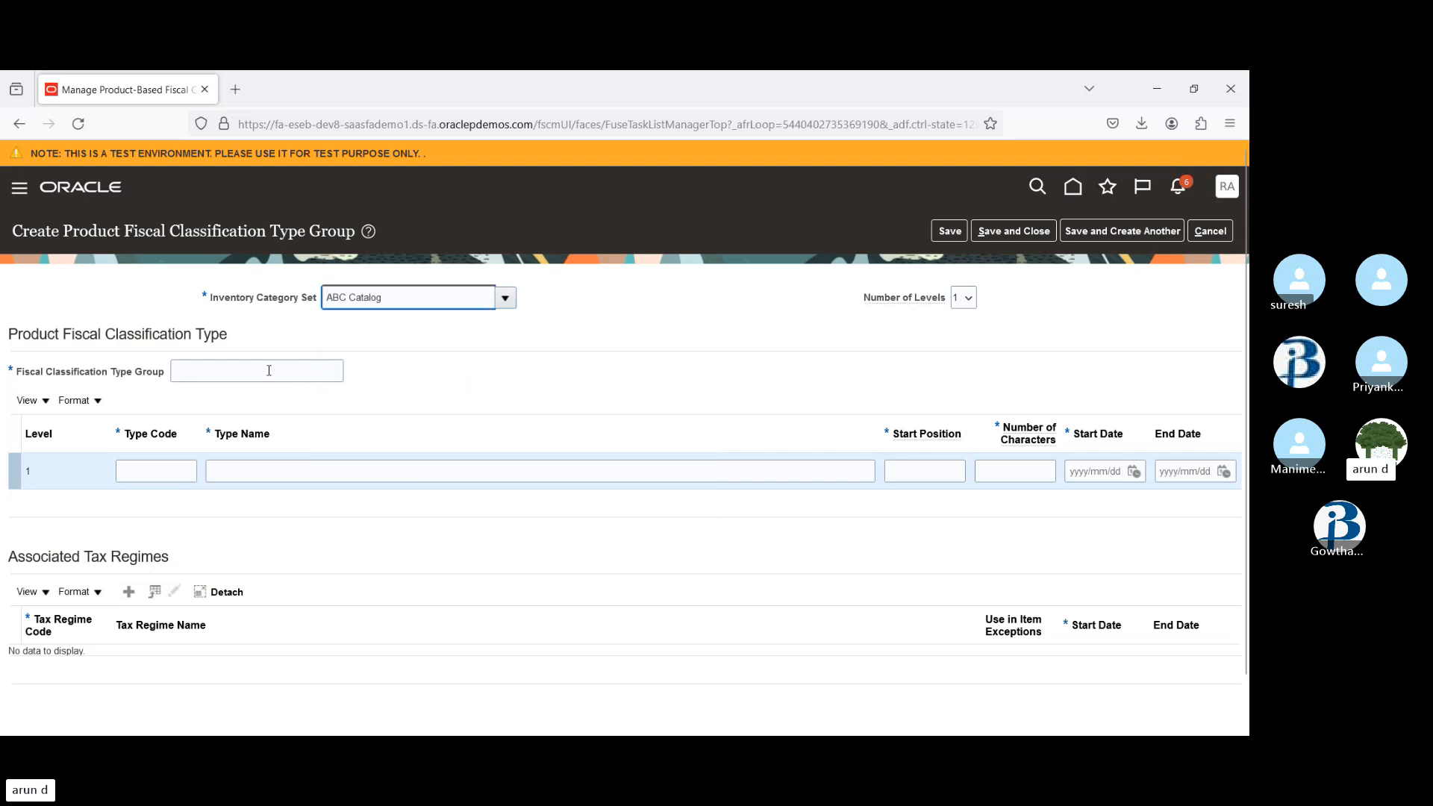
click(240, 373)
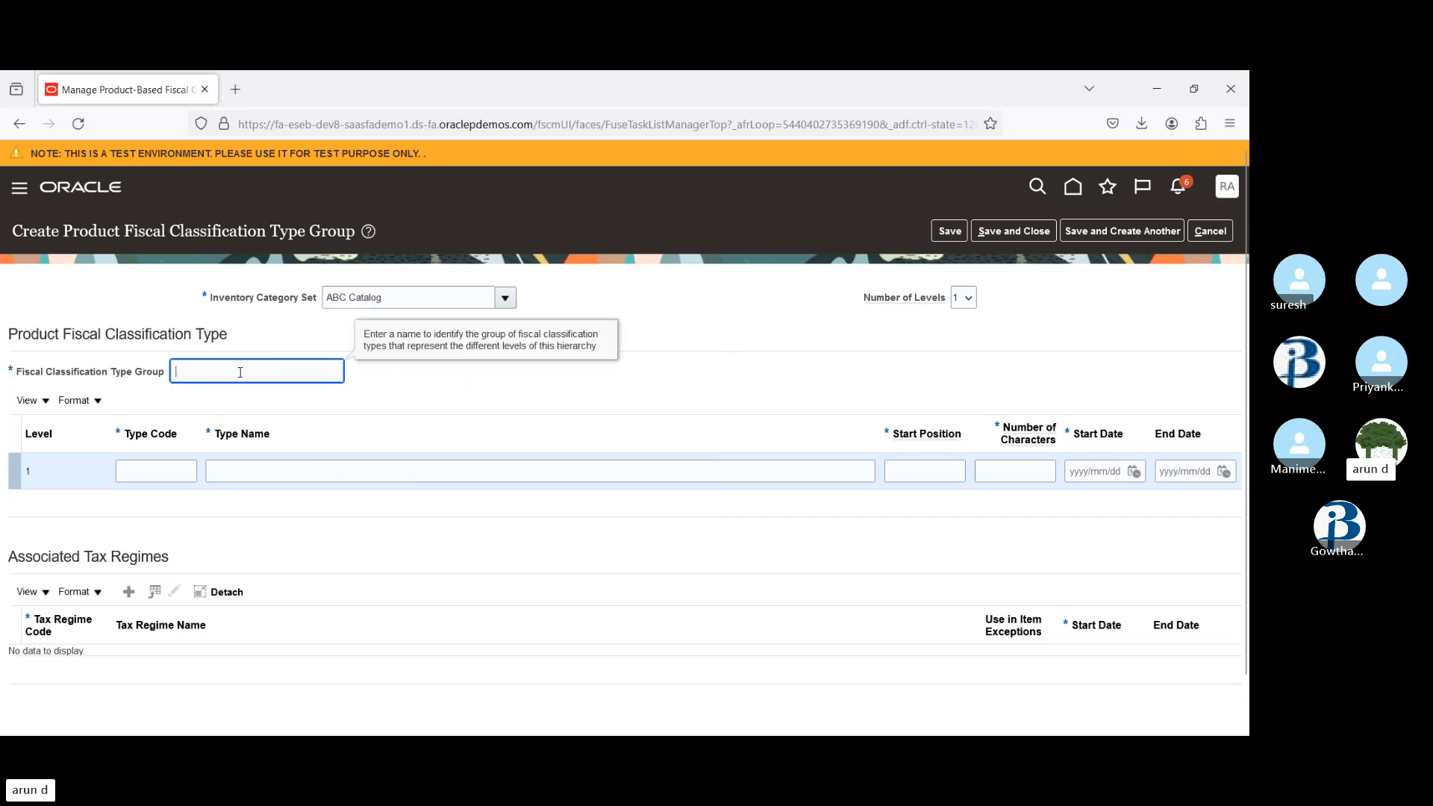
text(7)
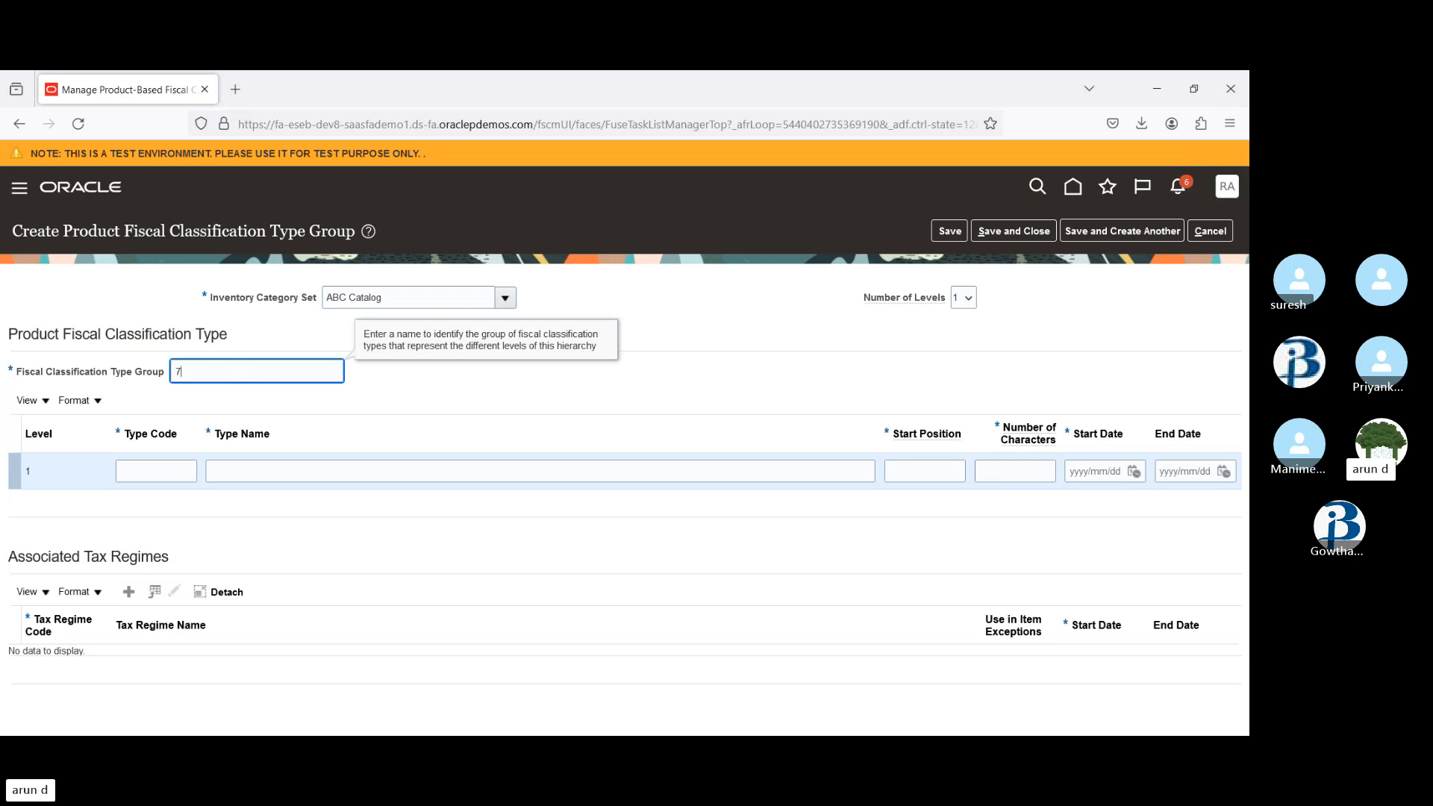
text(8990)
key(Tab)
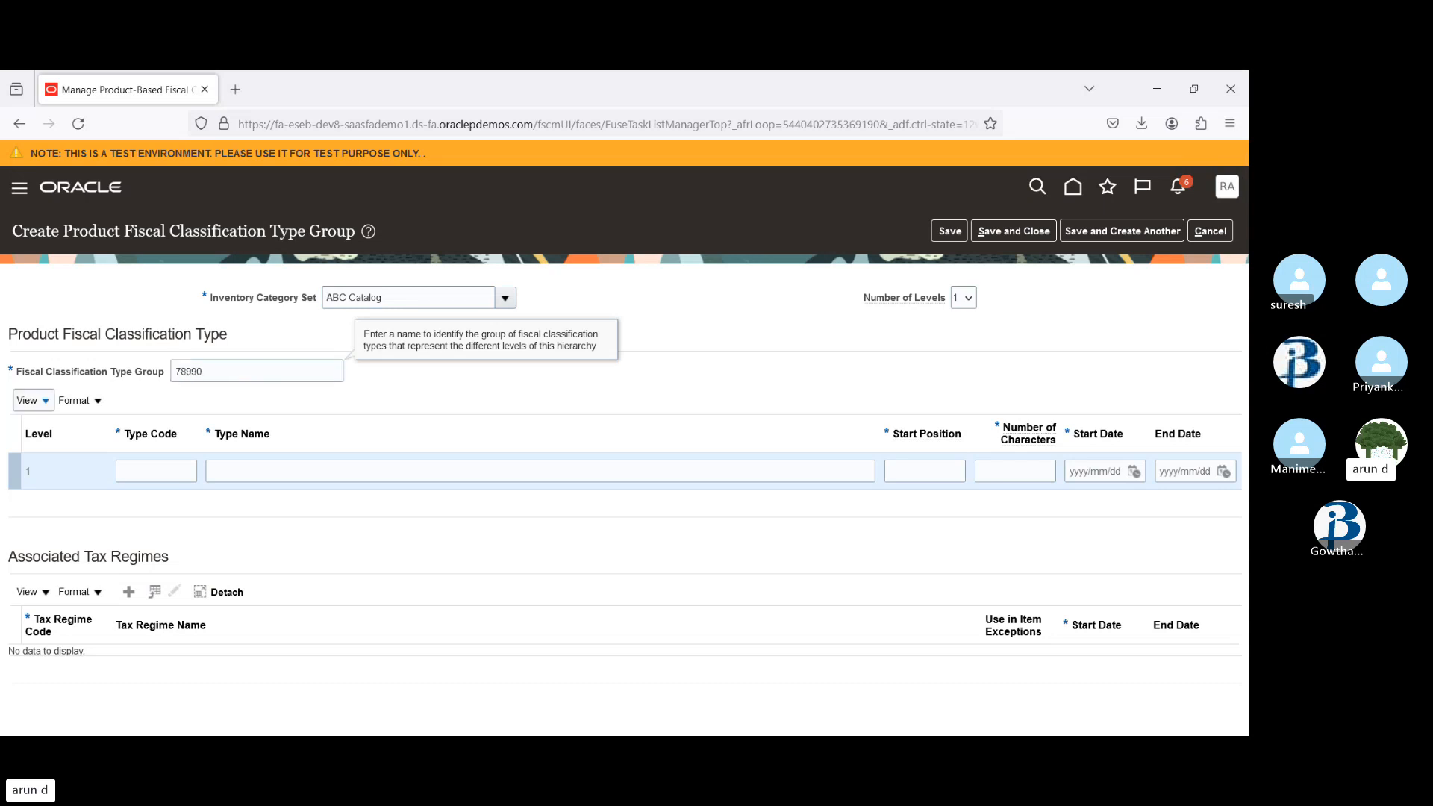
- Fill in the level 1 classification type with code 78990, name 78890 and start position 1
click(187, 471)
text(7)
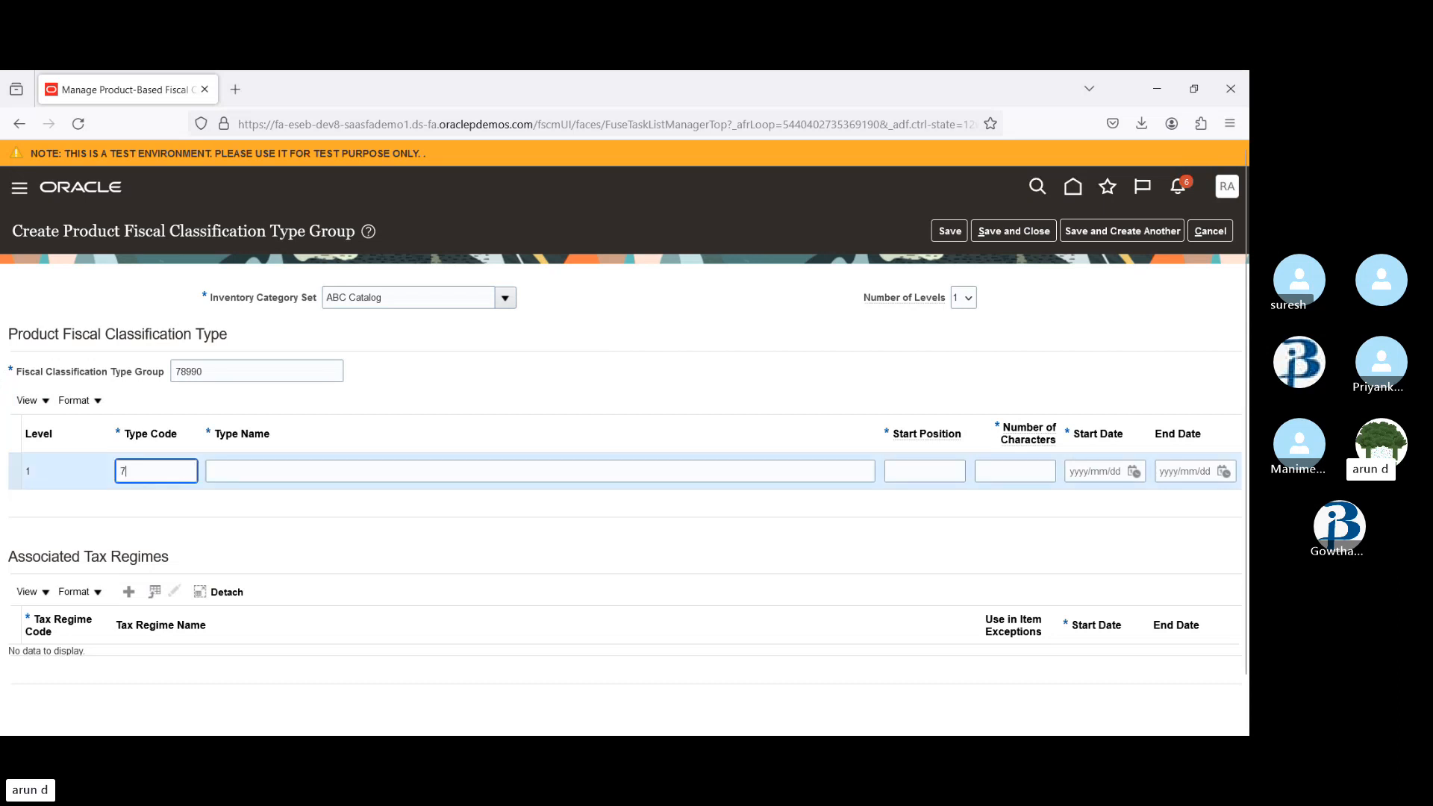
text(8990)
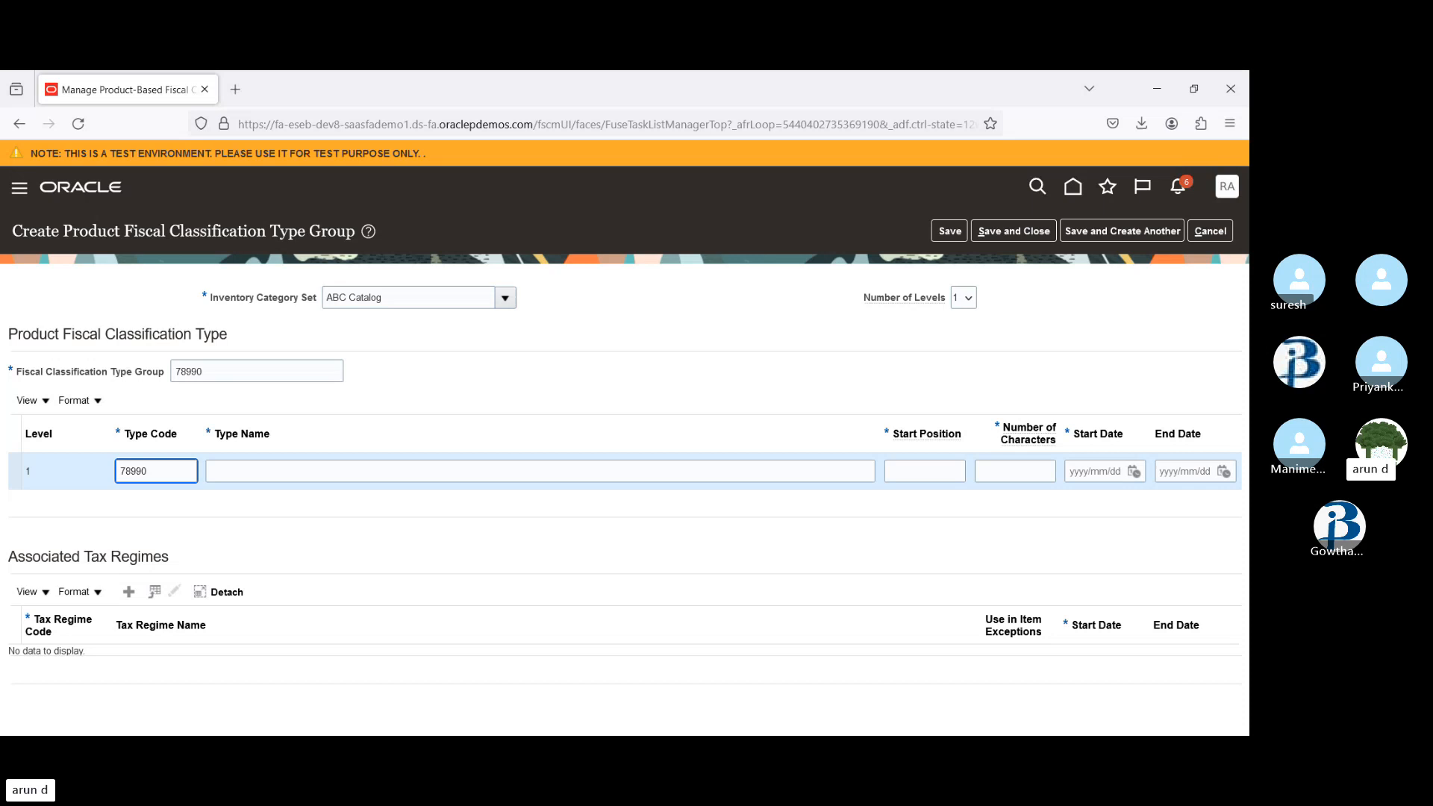
key(Tab)
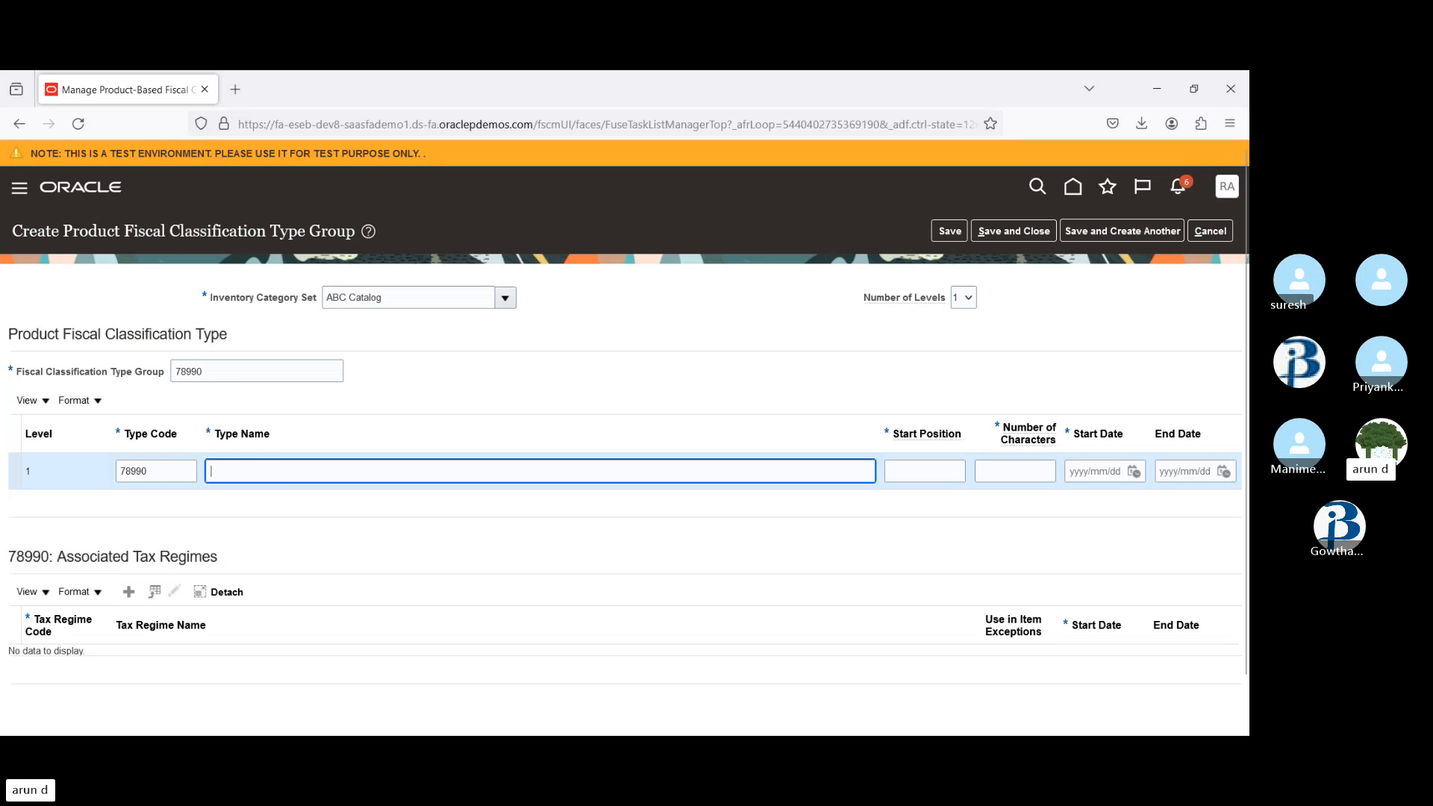
text(78890)
key(Tab)
key(Tab)
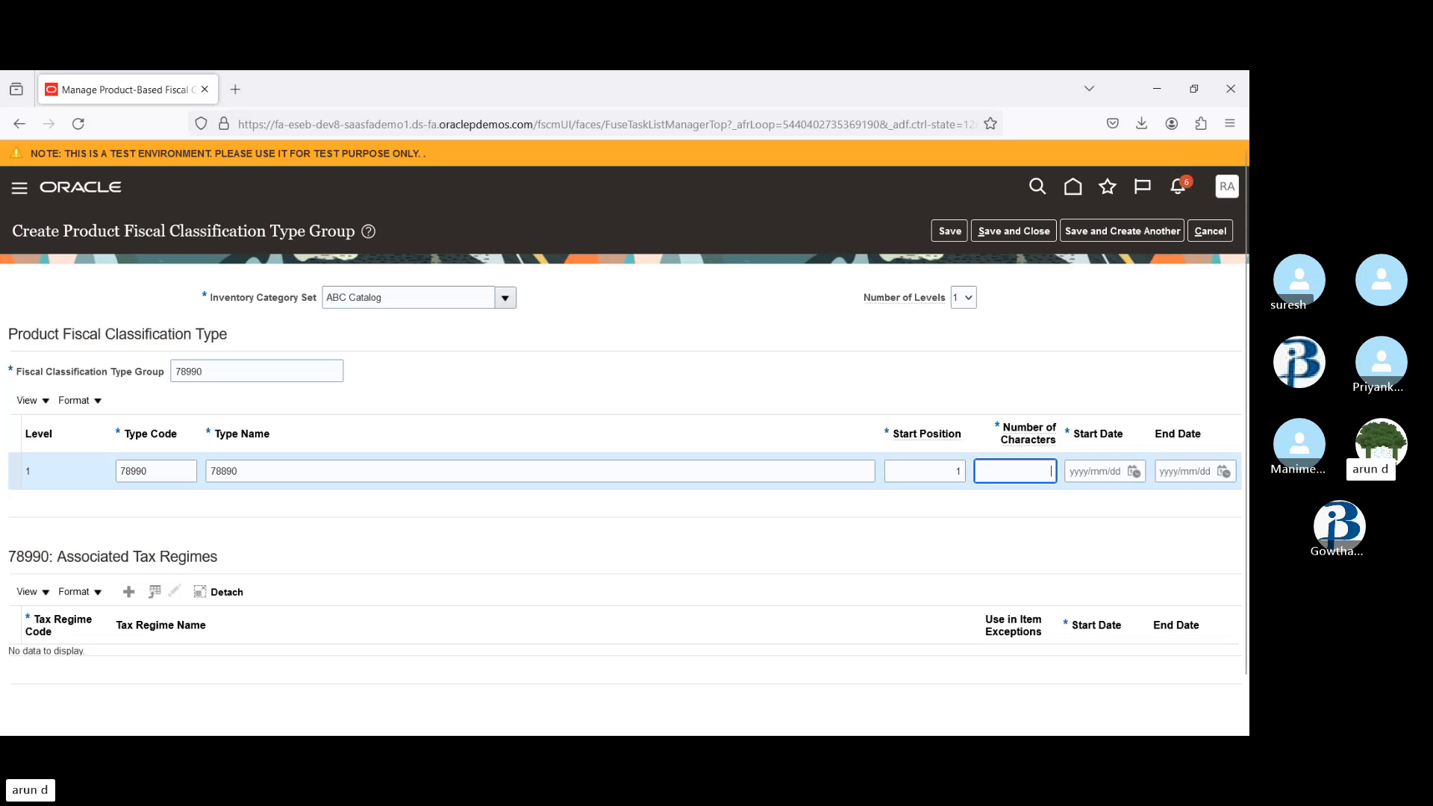
- Give the level 1 classification type 20 characters and a start date of 2001/04/21
text(20)
key(Tab)
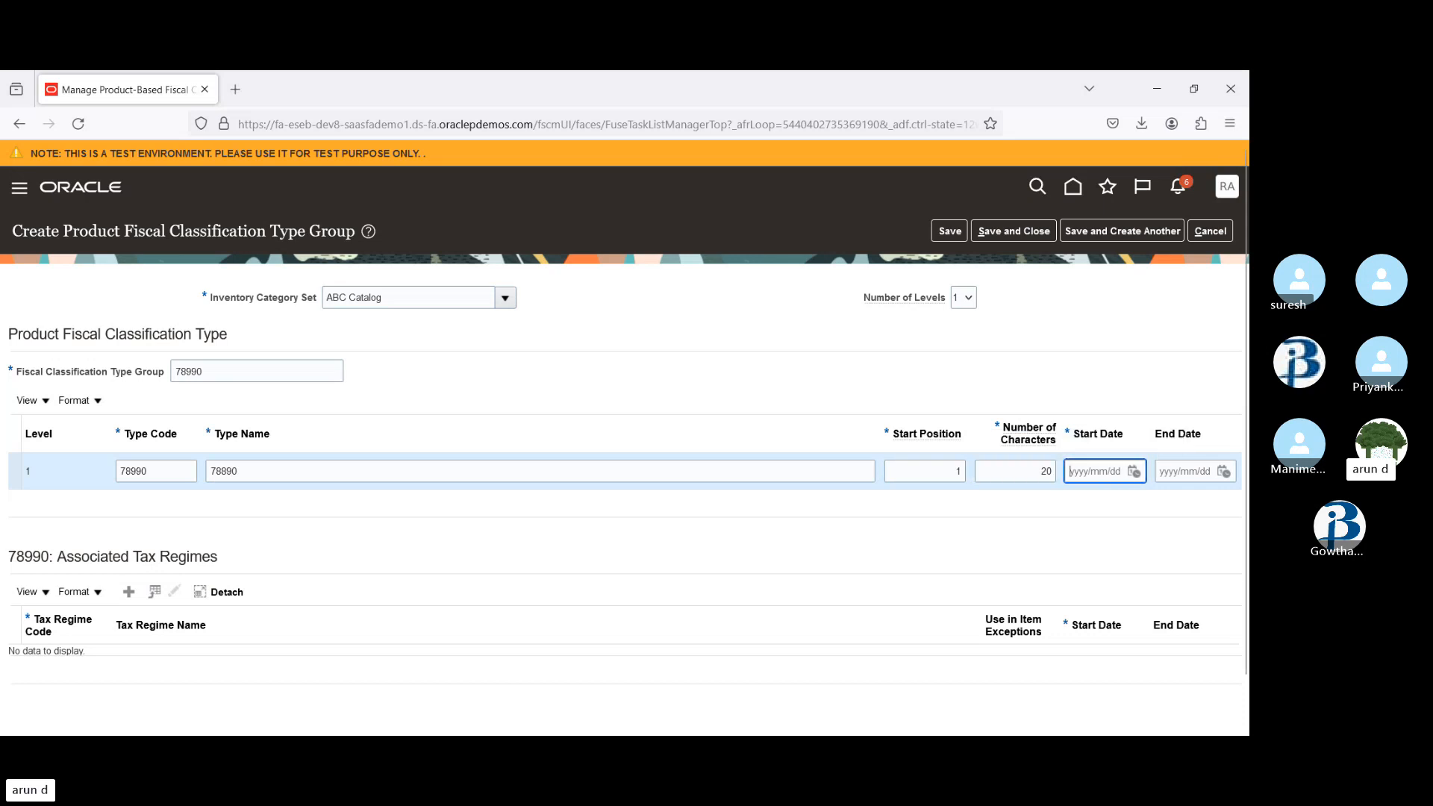
text(1/4)
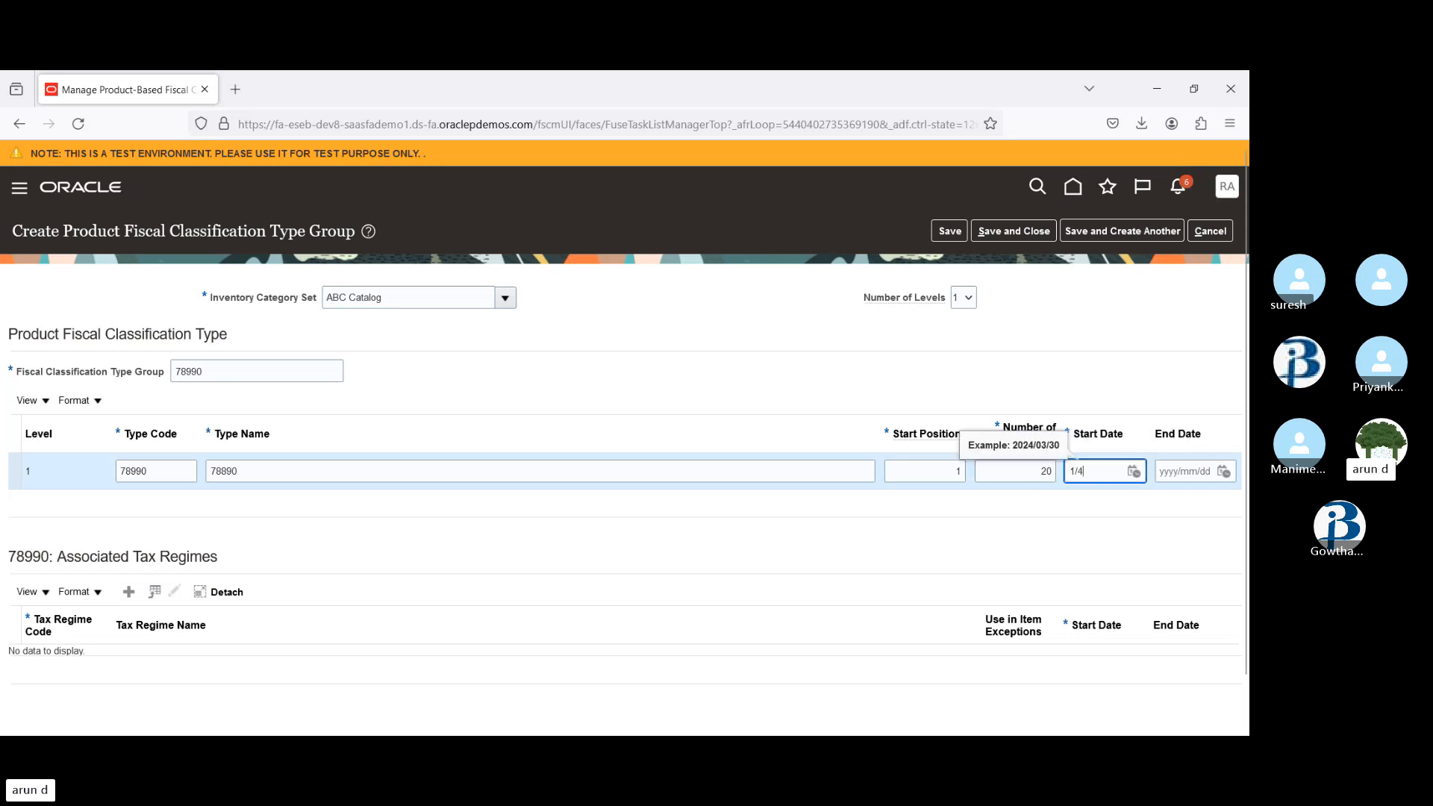
text(/04/21)
key(Tab)
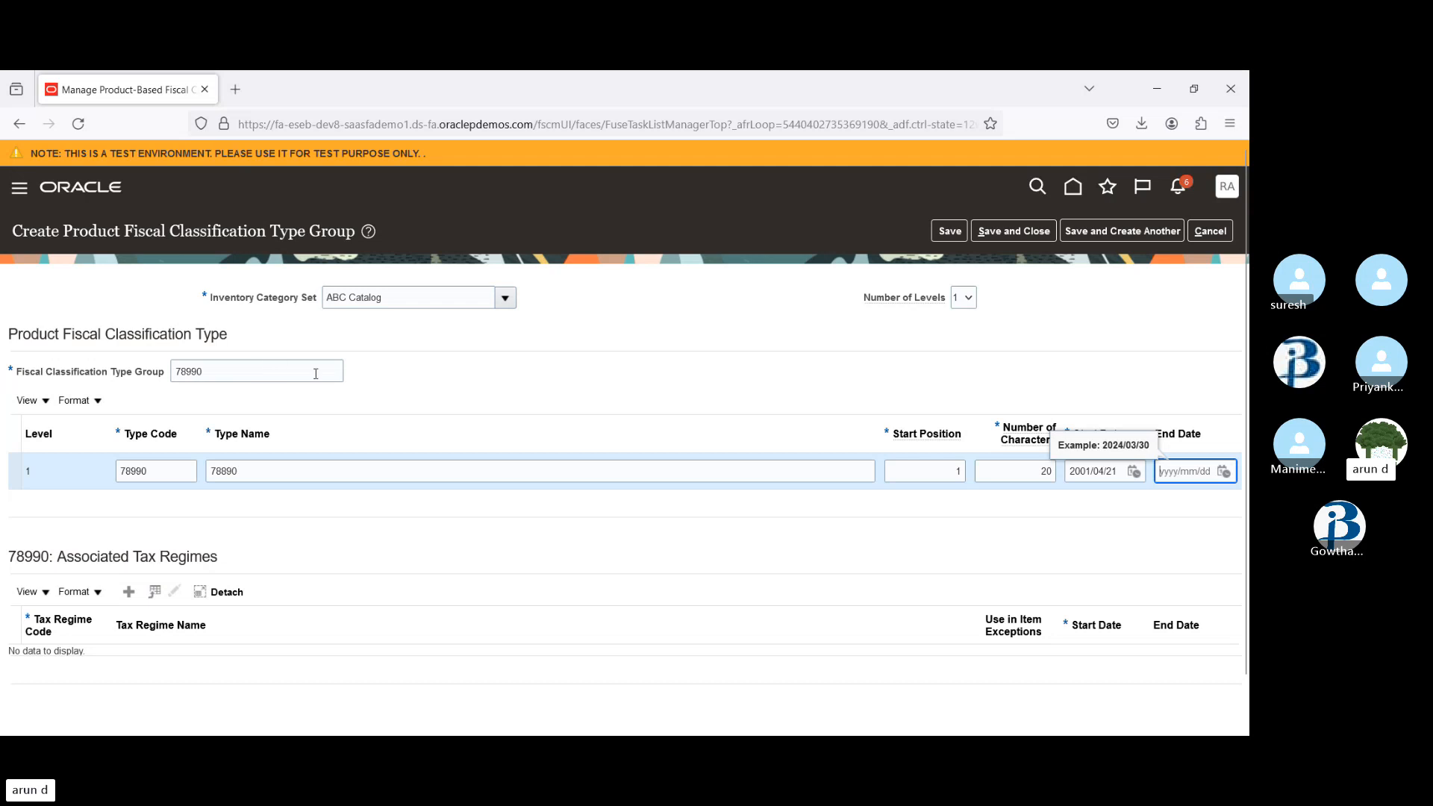
double_click(206, 373)
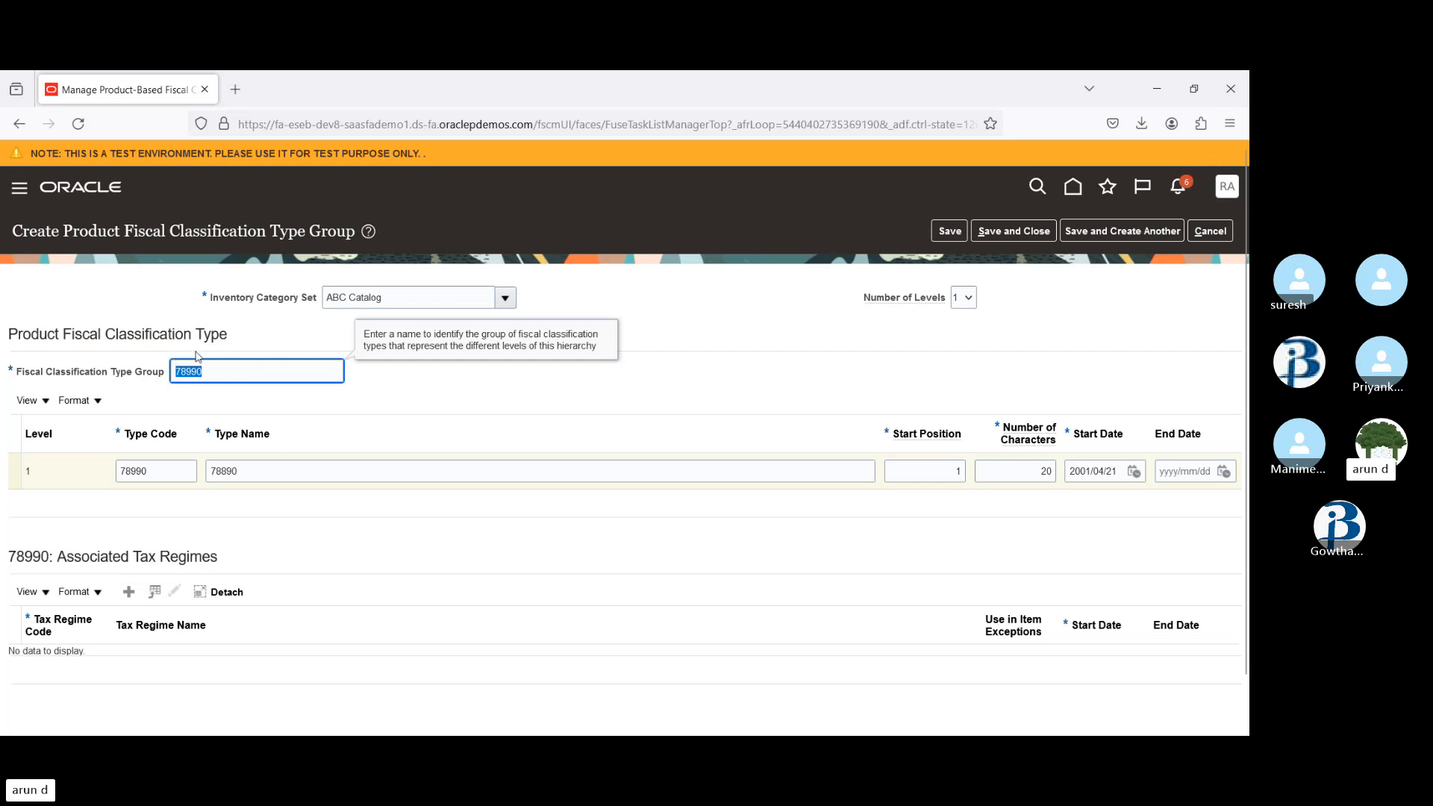
- Associate the AT VAT TAX regime with the 78990 classification type group, then save and close the group
click(155, 472)
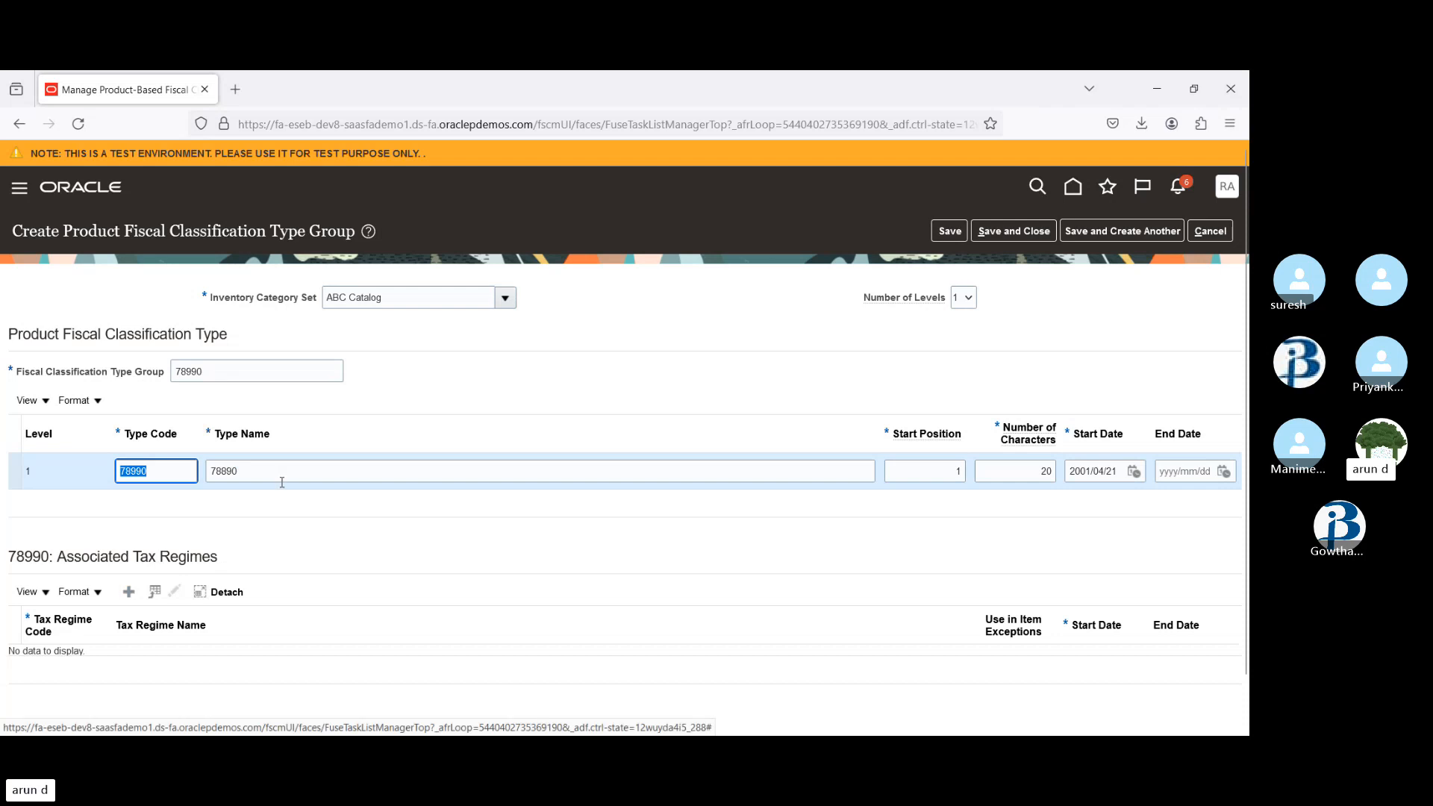
click(128, 592)
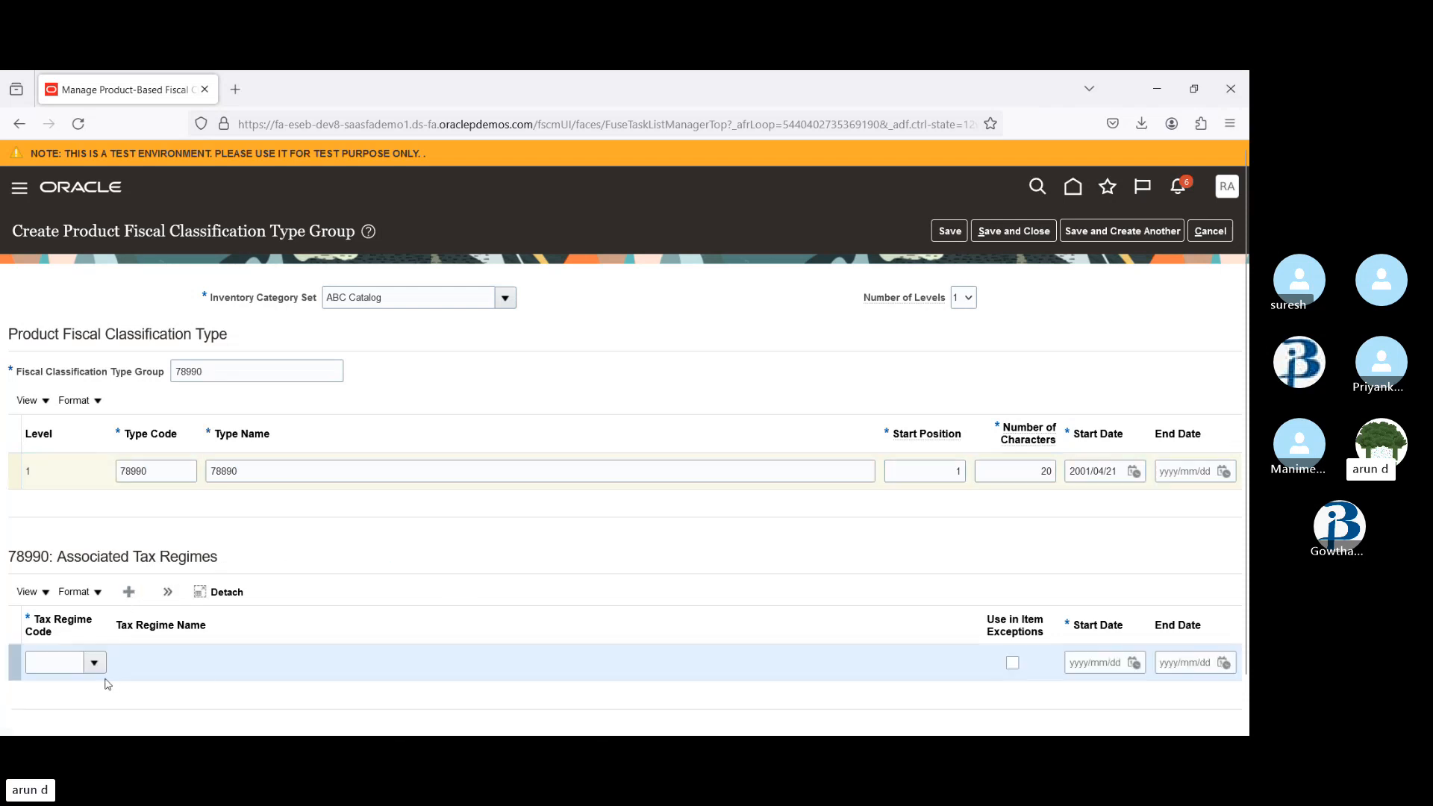
click(93, 664)
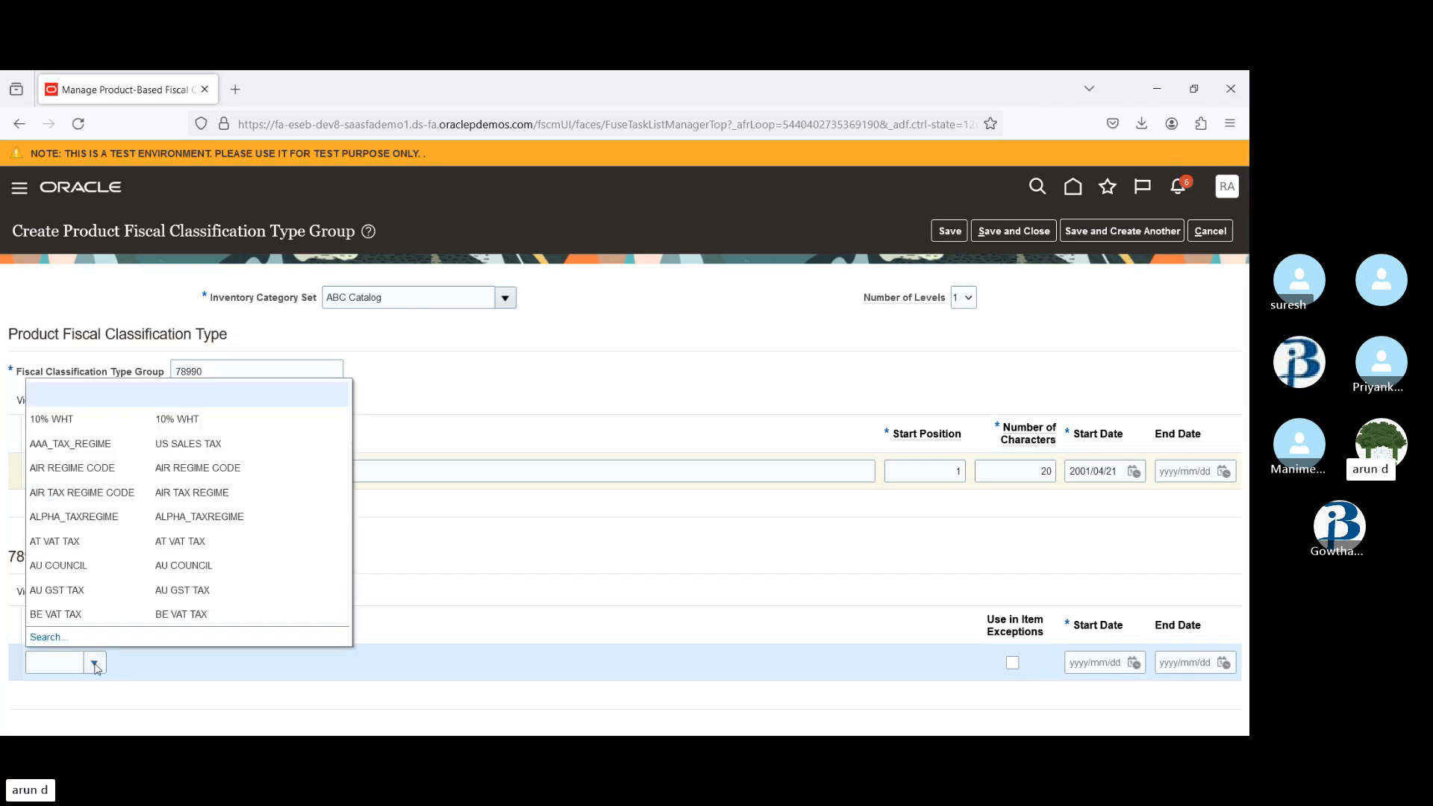
click(67, 541)
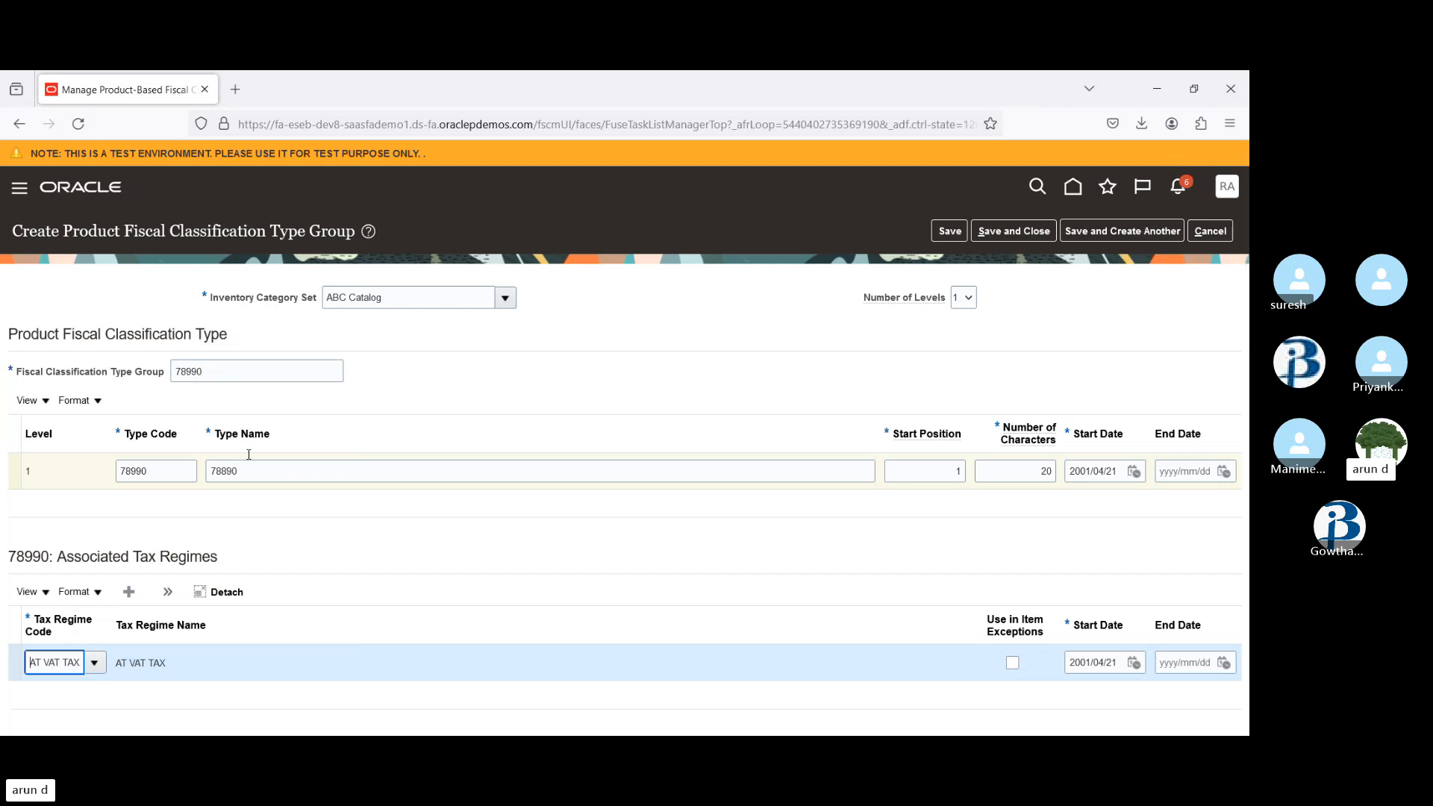
click(1012, 233)
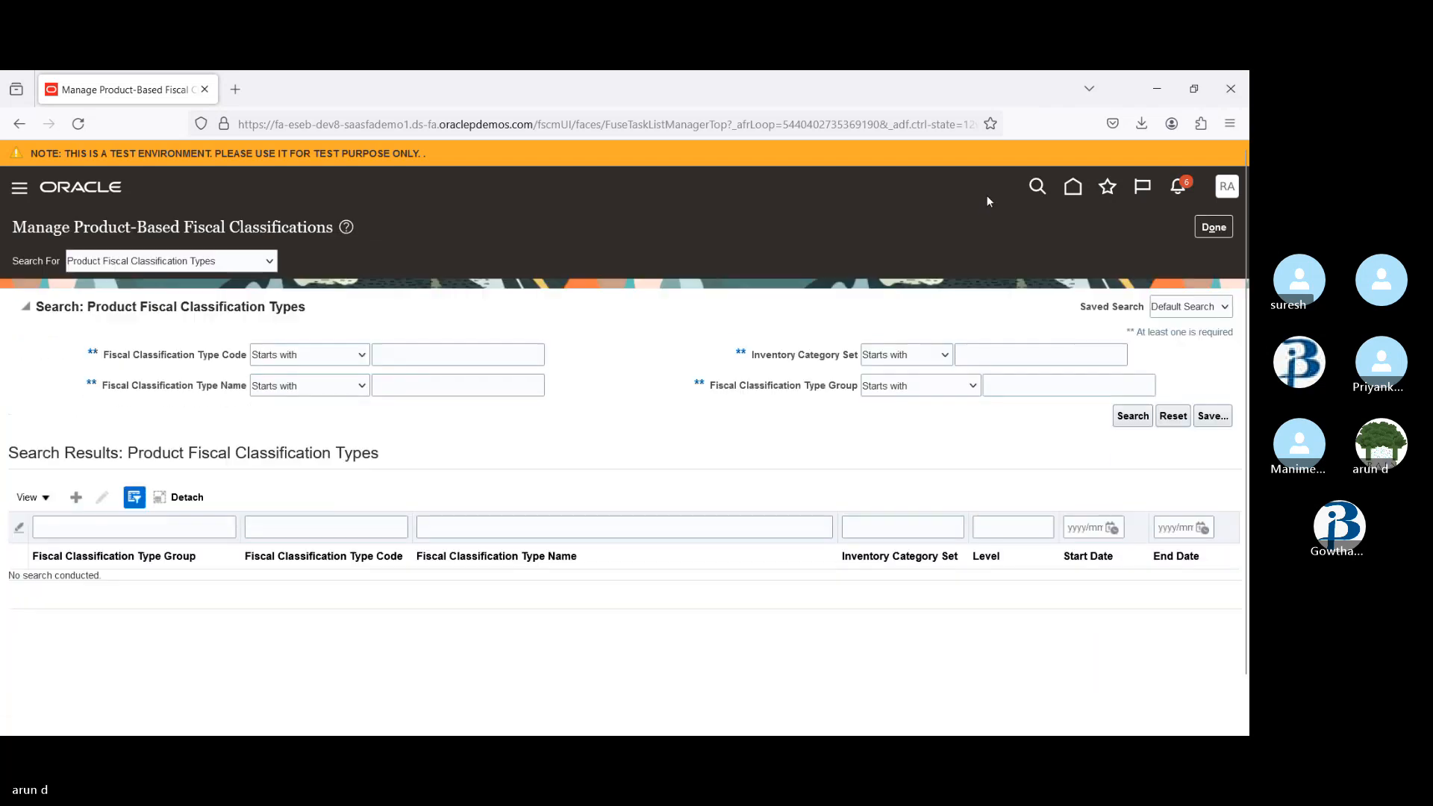
- Go from the home page to Product Information Management under Product Management and start creating an item
click(1073, 186)
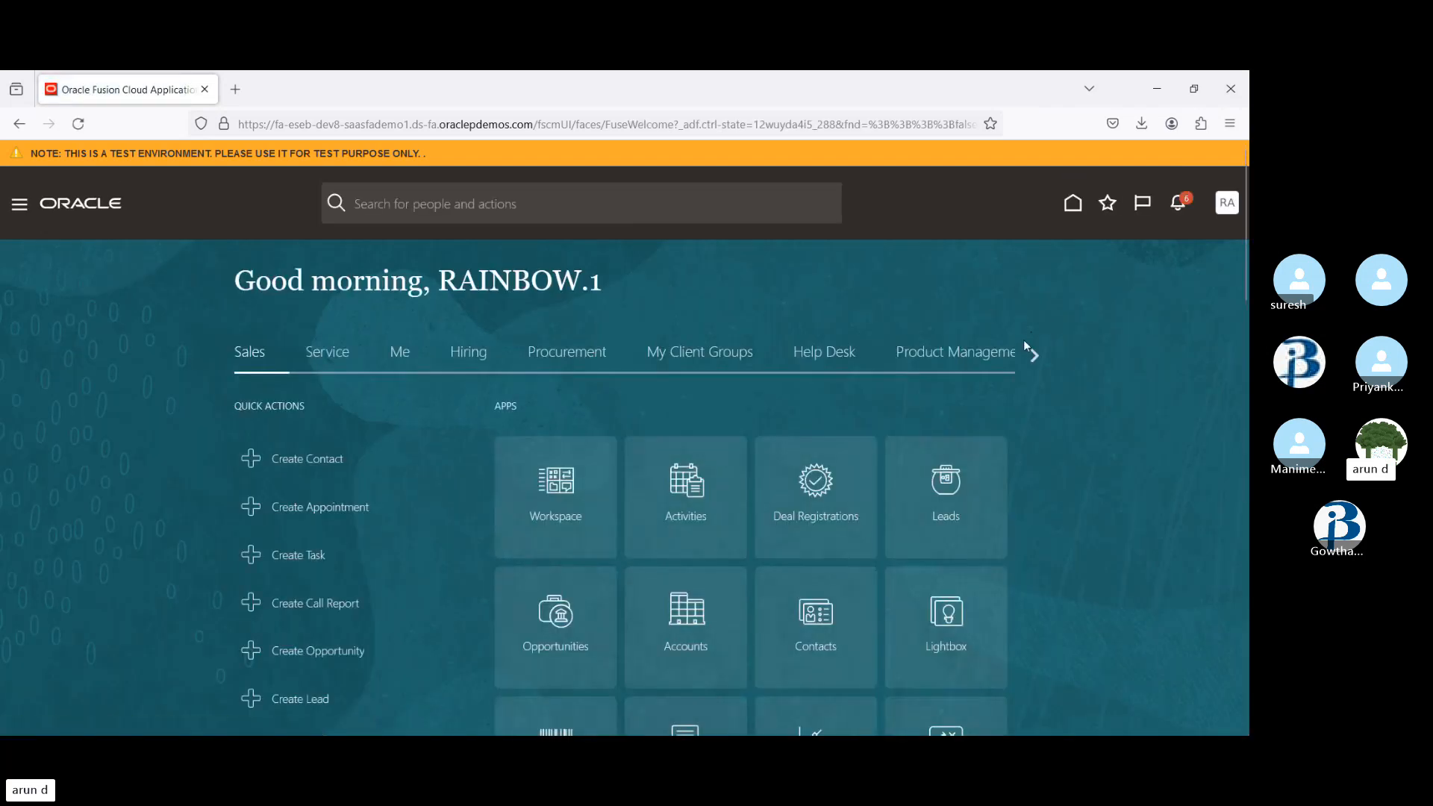
click(1031, 350)
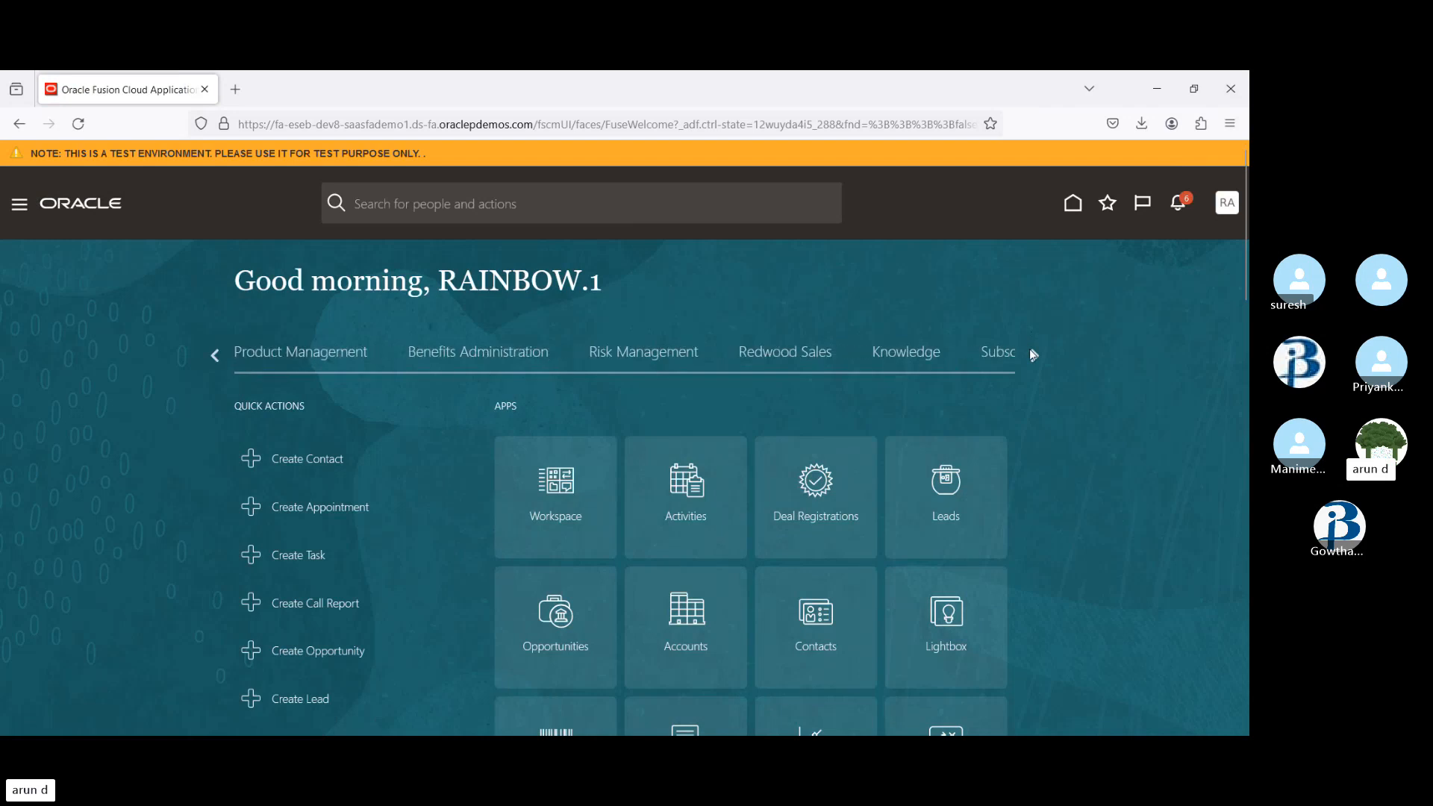
click(270, 366)
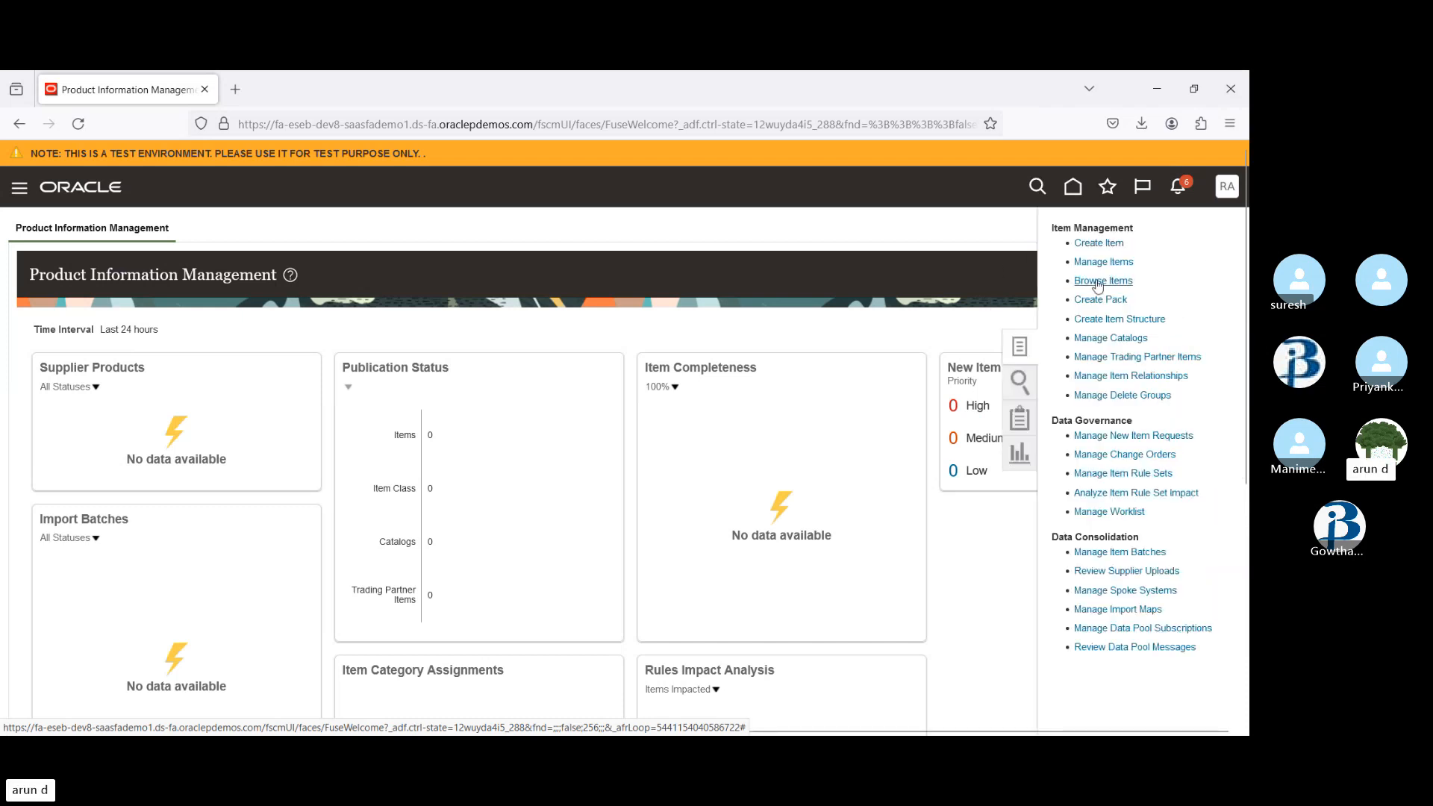
click(1096, 244)
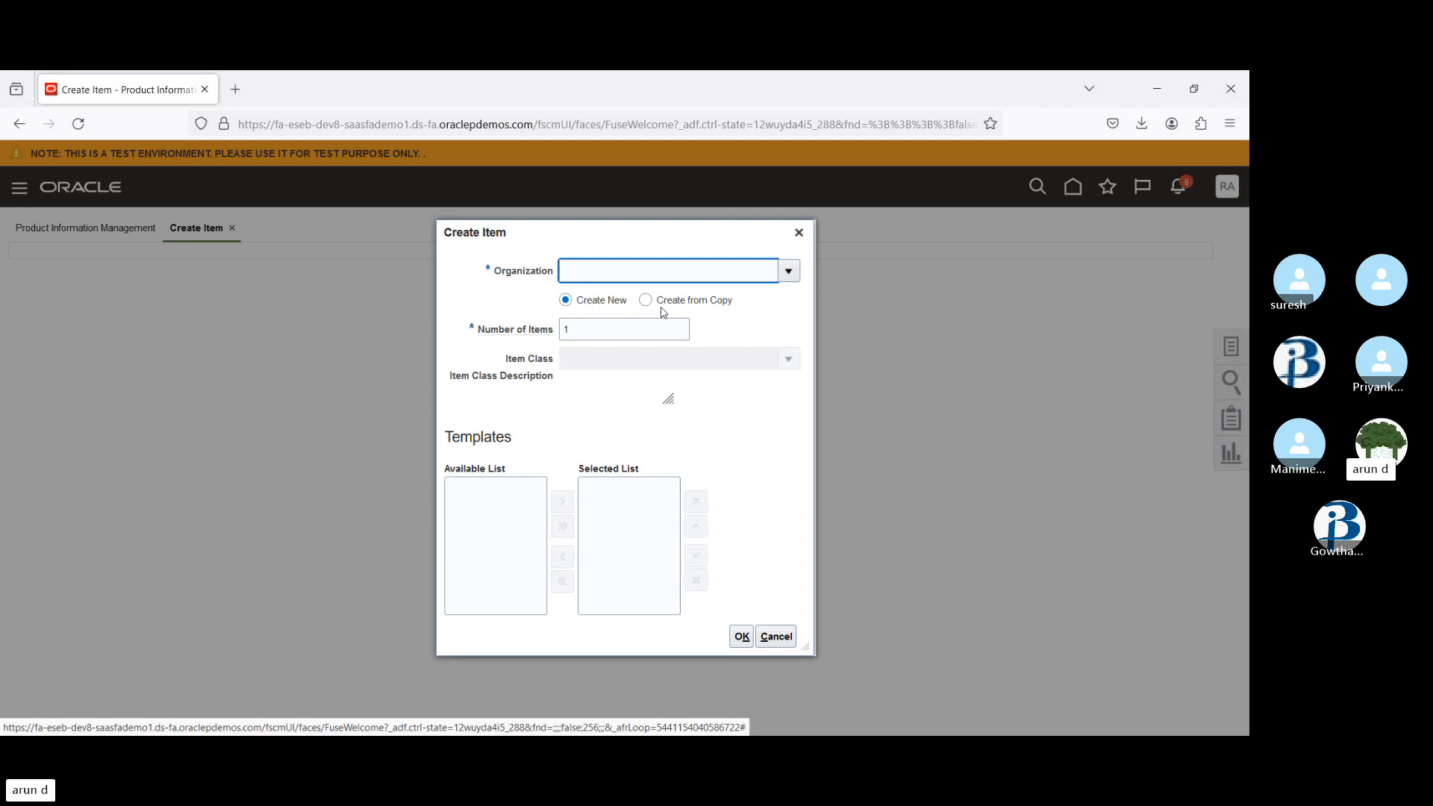
- Set the new item's organization to 000 and accept the default item class and template
click(789, 271)
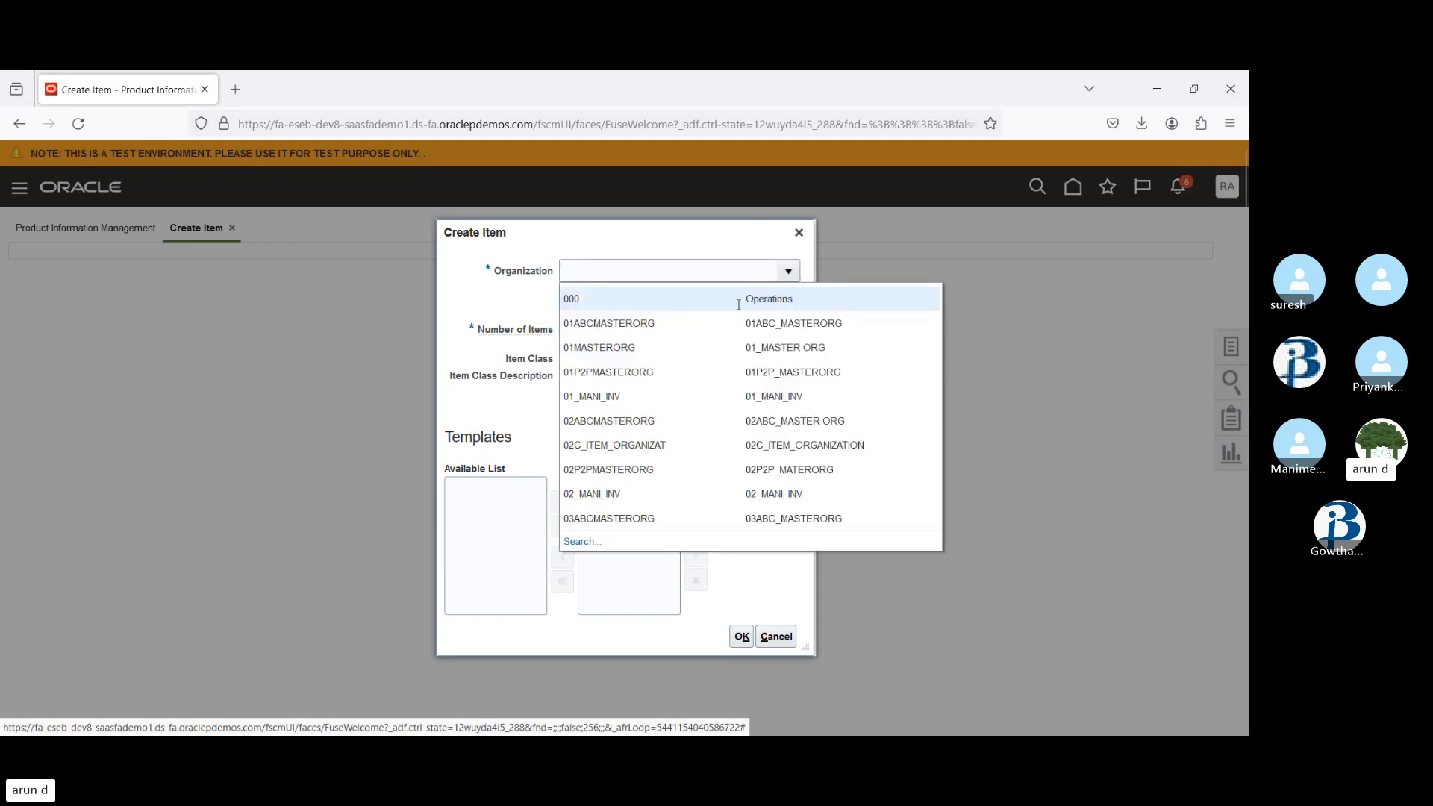
click(602, 307)
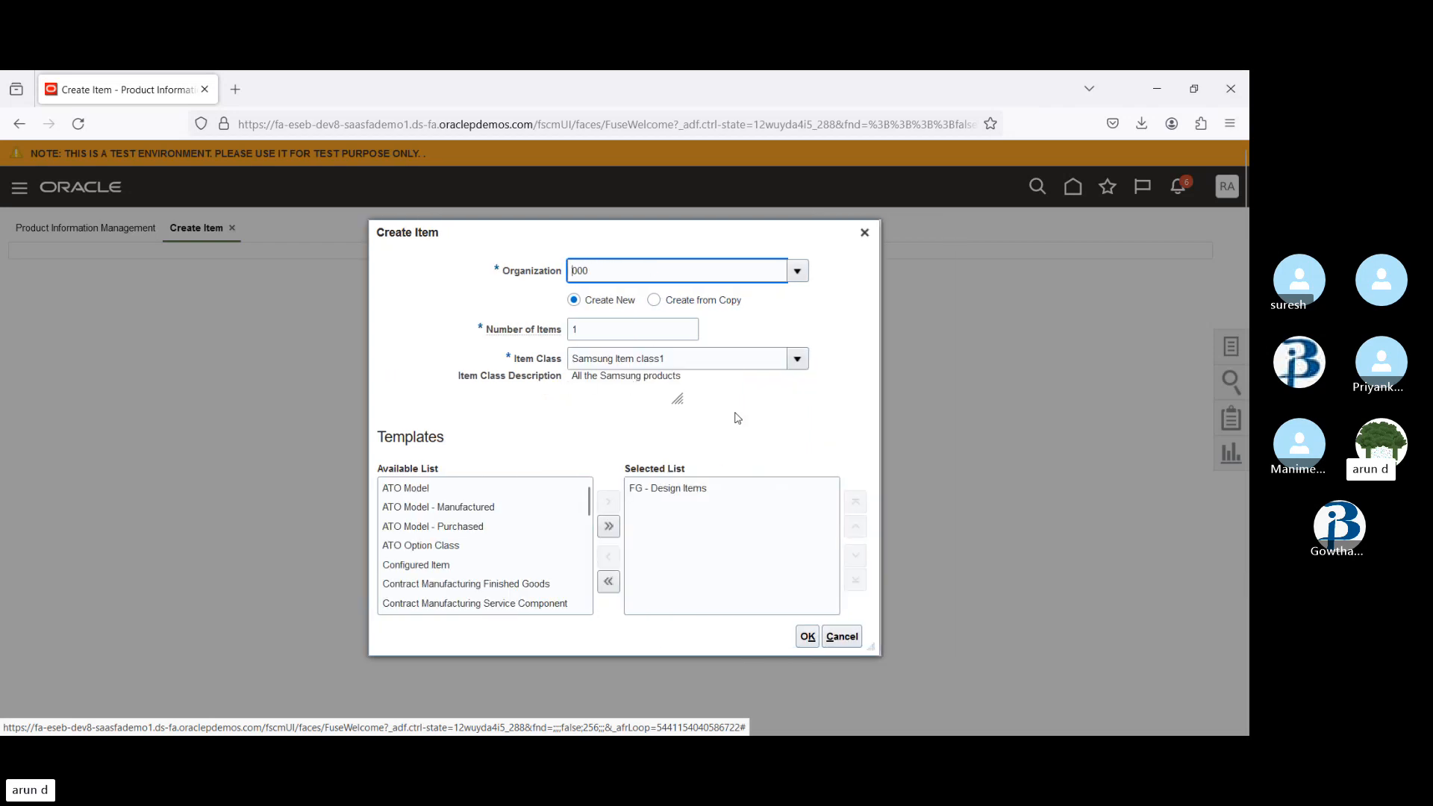
click(808, 637)
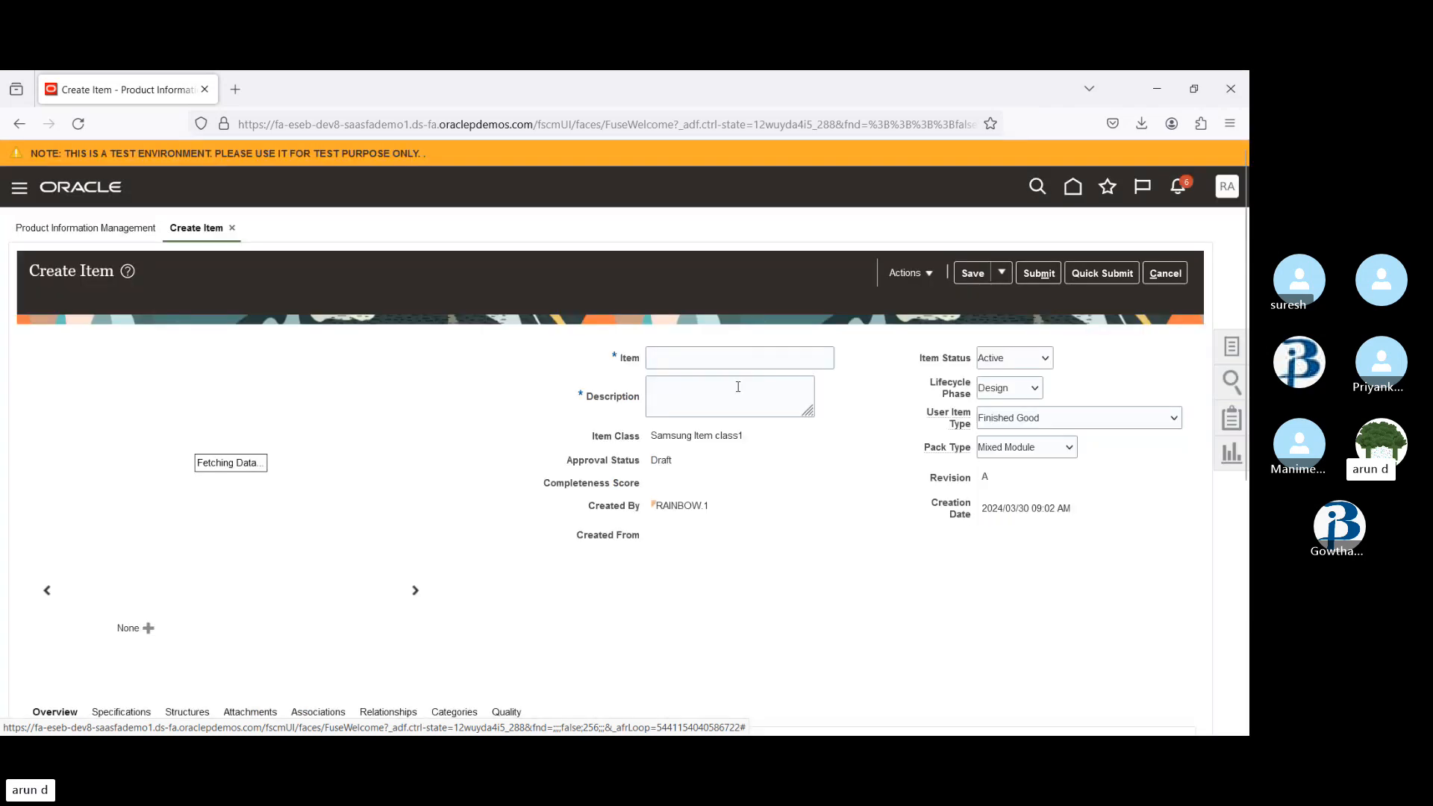
- Add a category row to the new item and open the category search for it
scroll(1019, 440, down, 1)
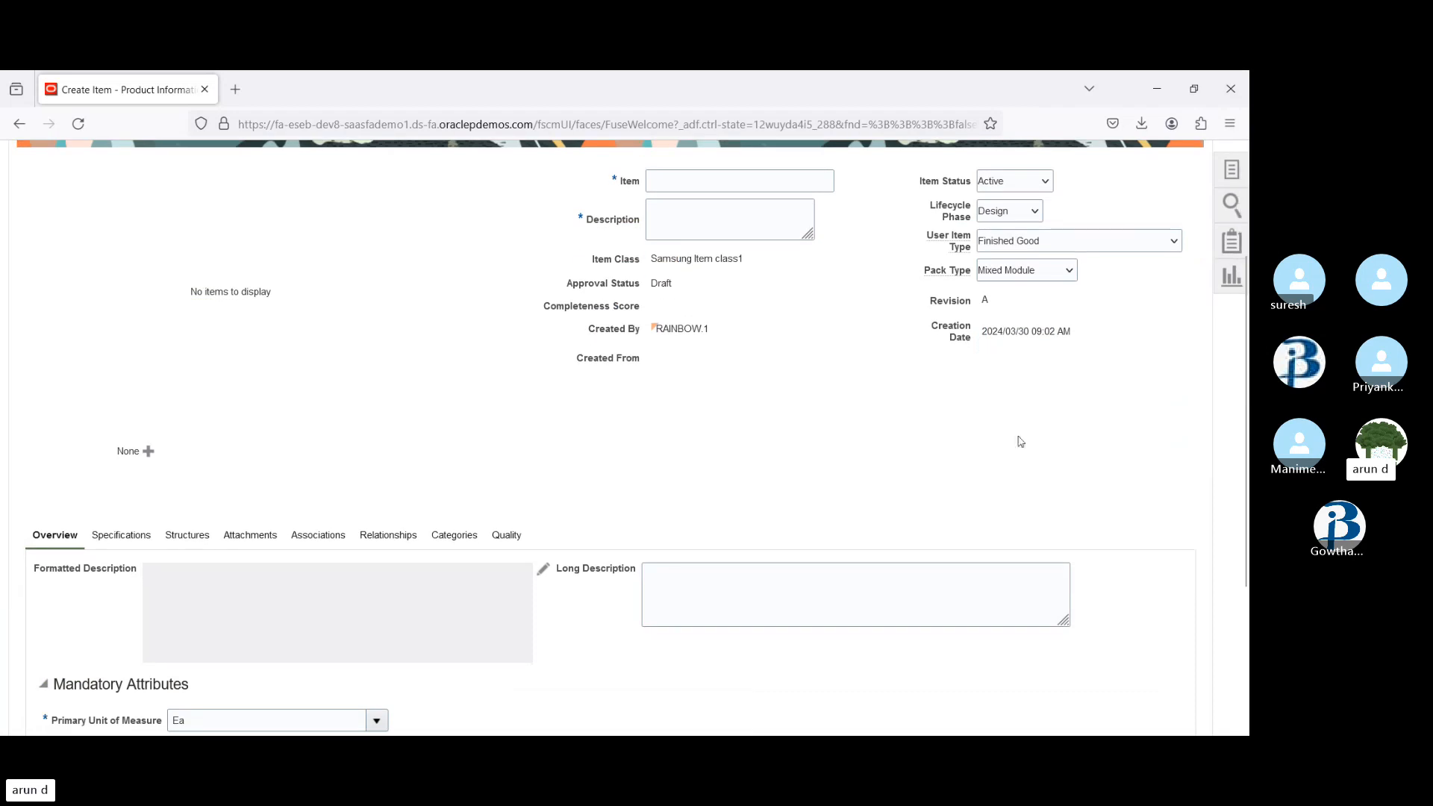
click(450, 536)
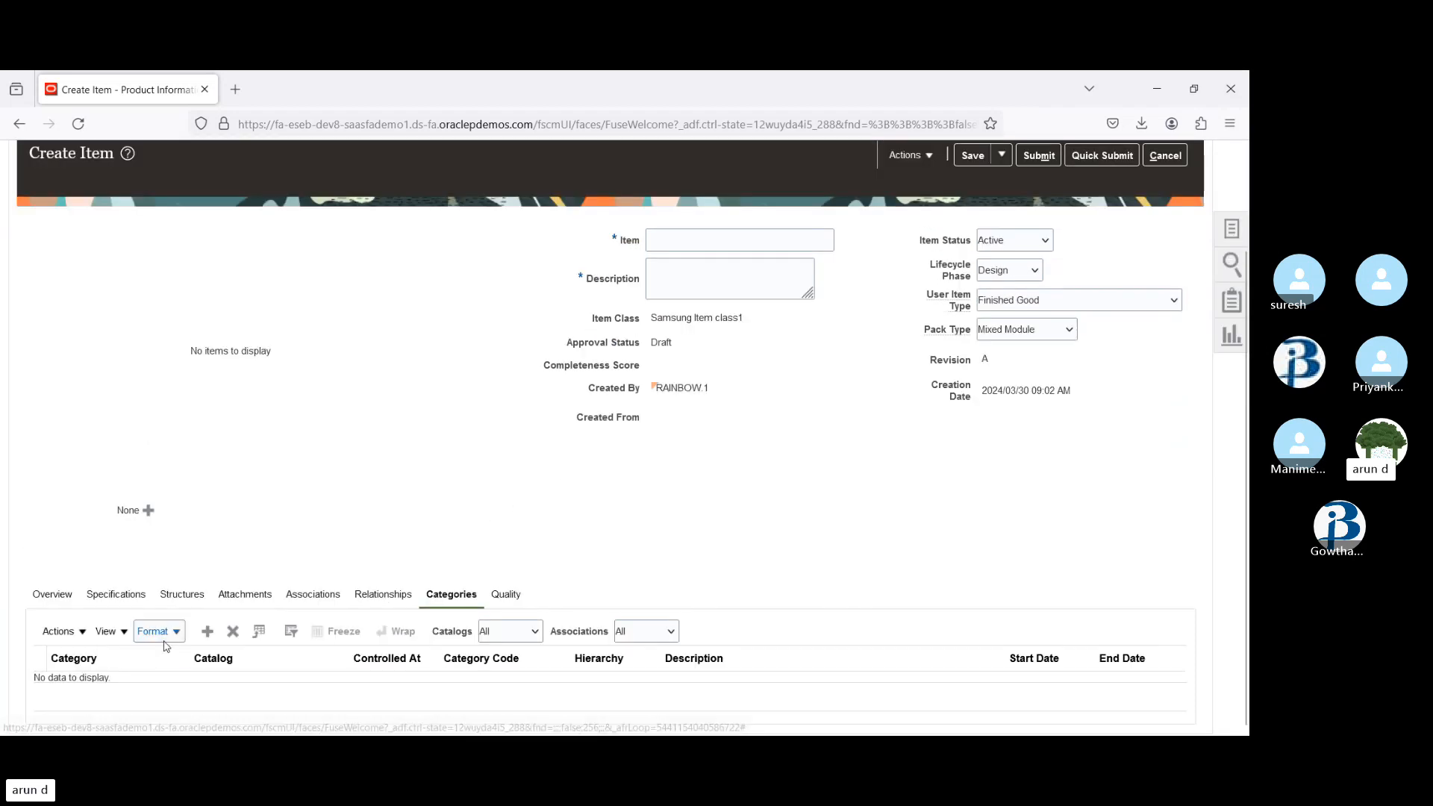
click(209, 634)
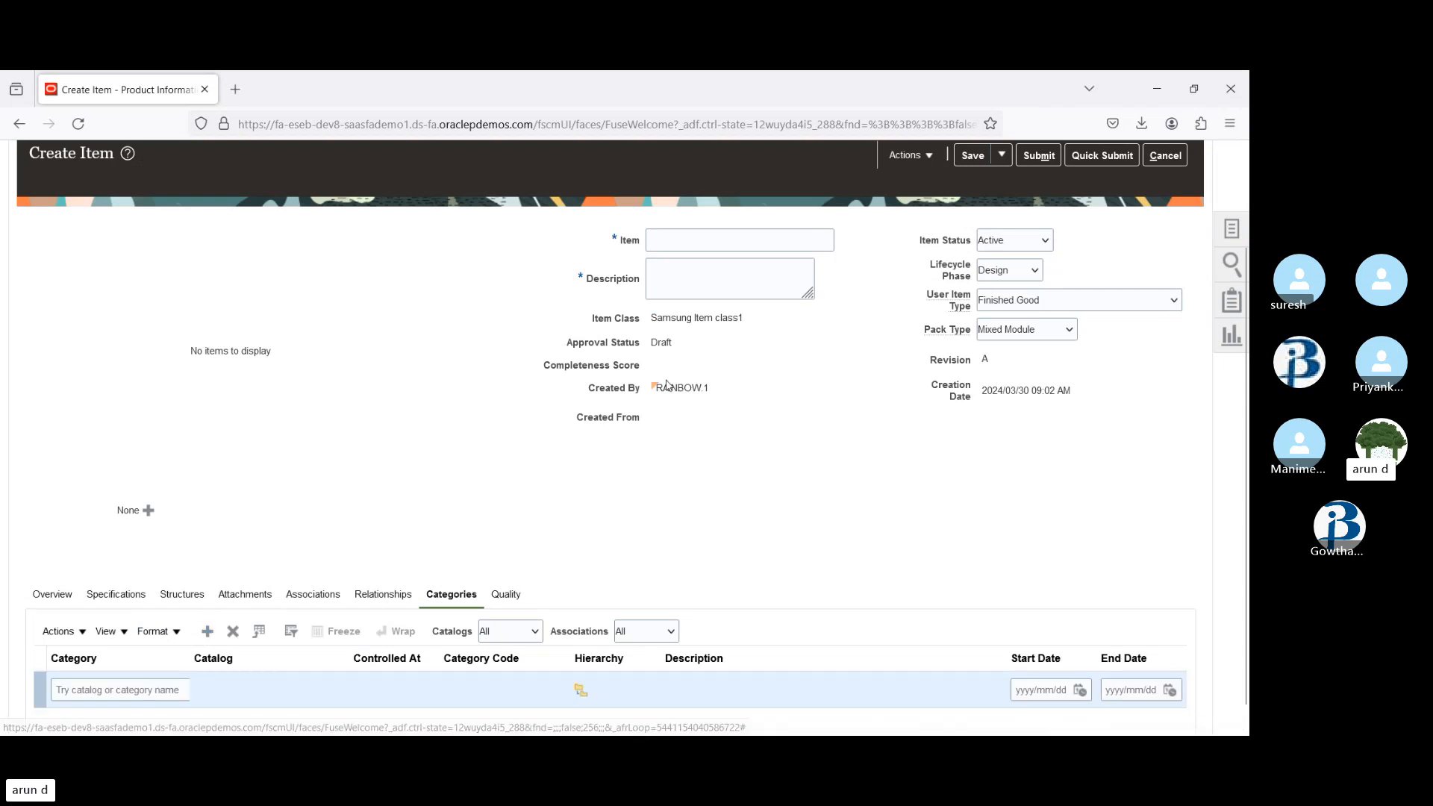
drag(1245, 388, 1245, 415)
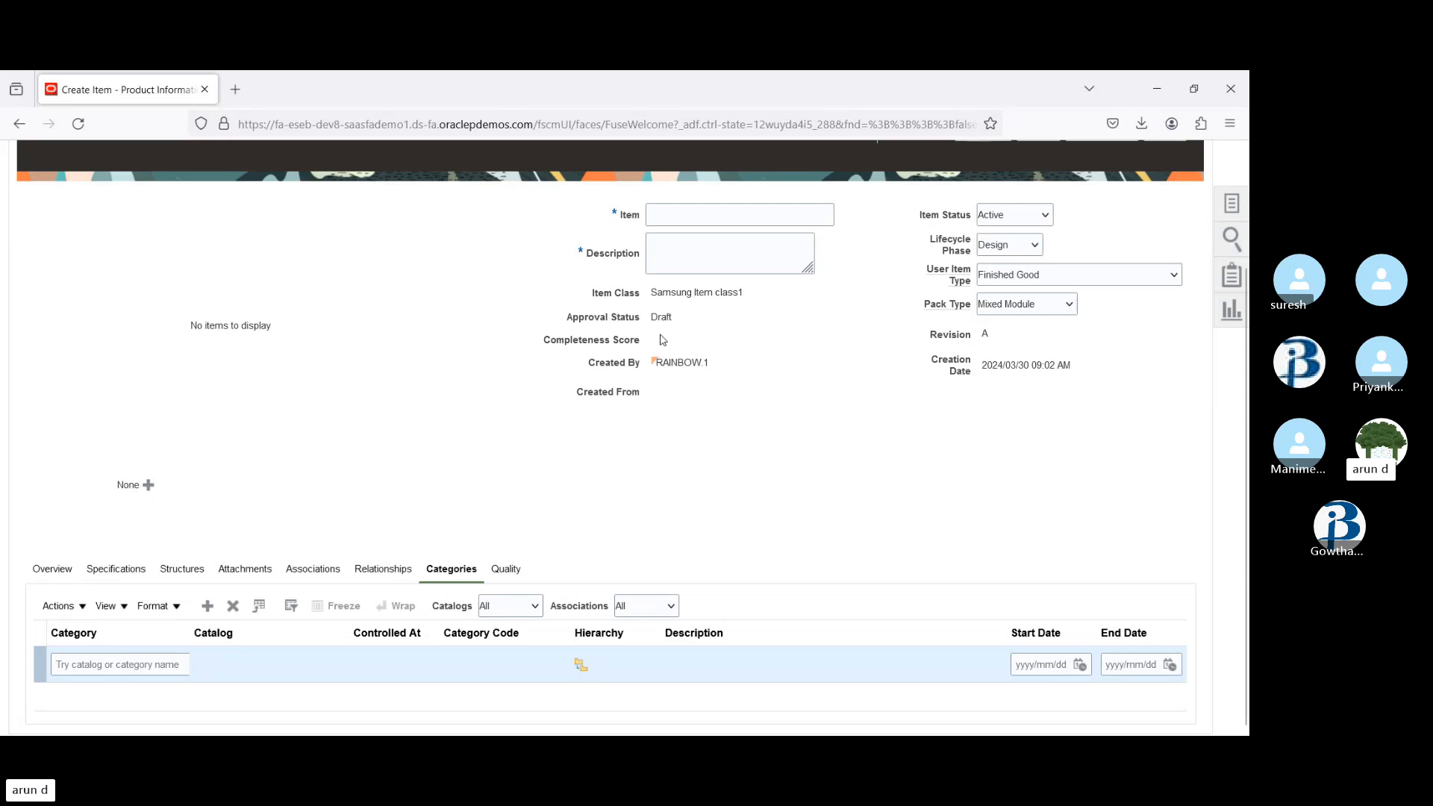
click(78, 666)
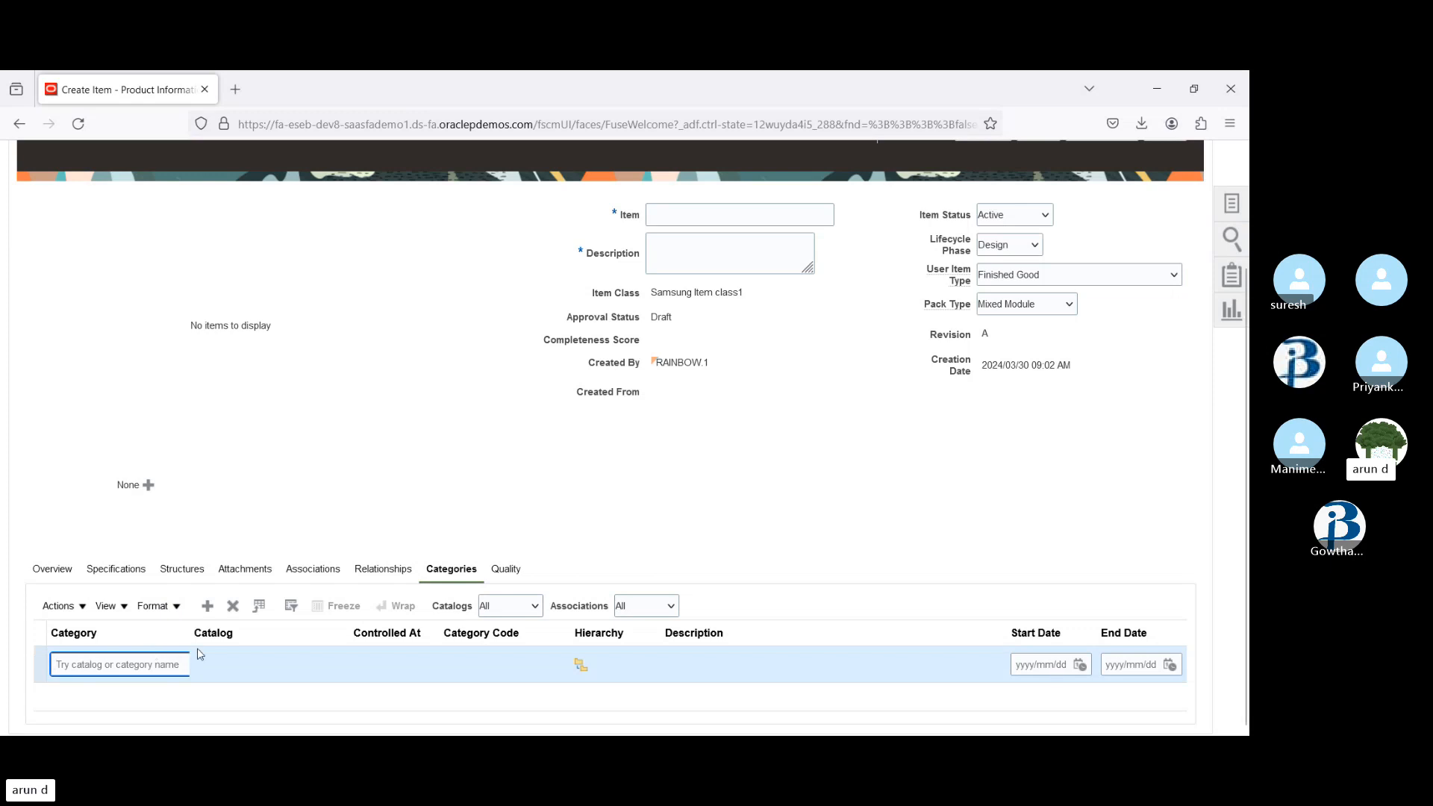
key(alt+Tab)
click(89, 666)
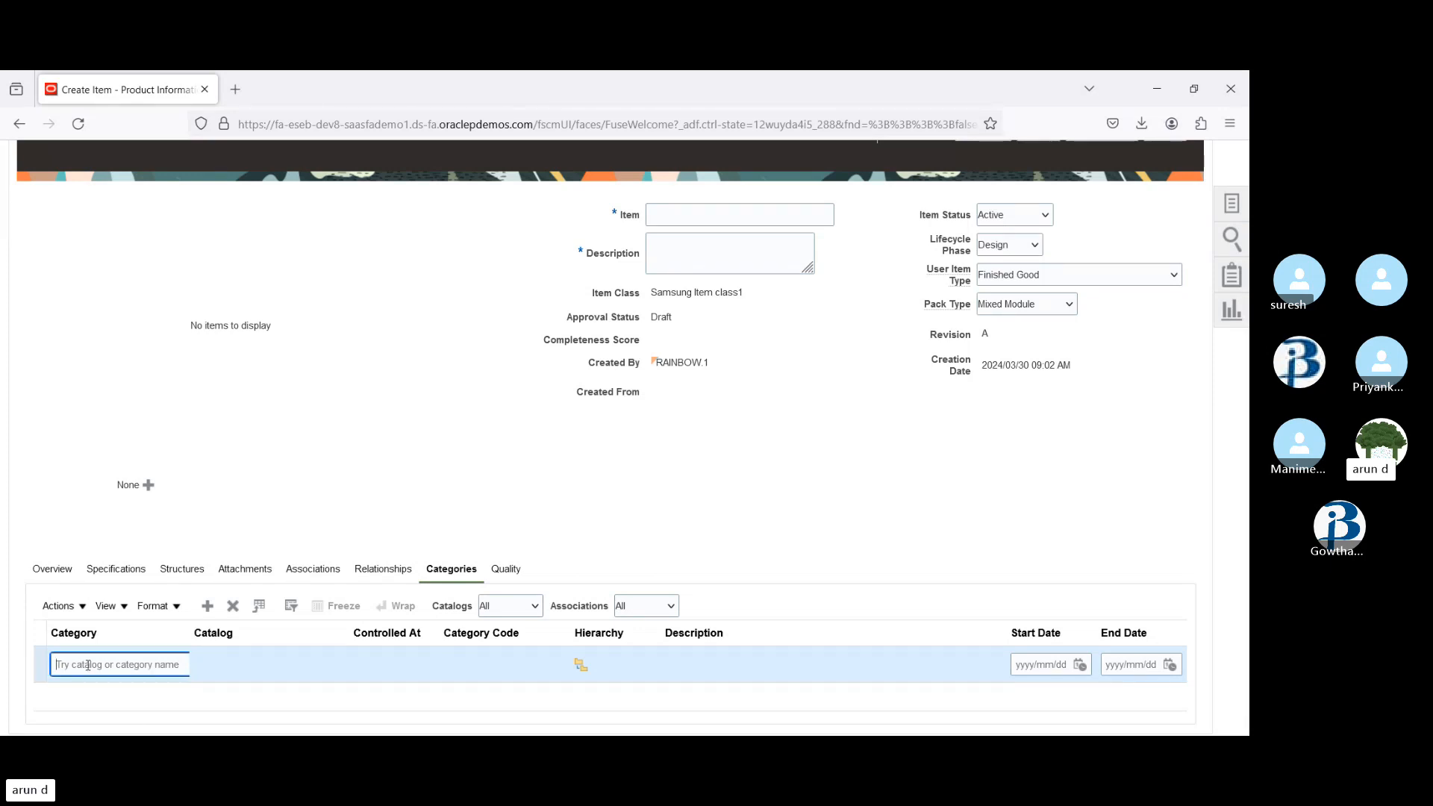
text(VA)
key(Return)
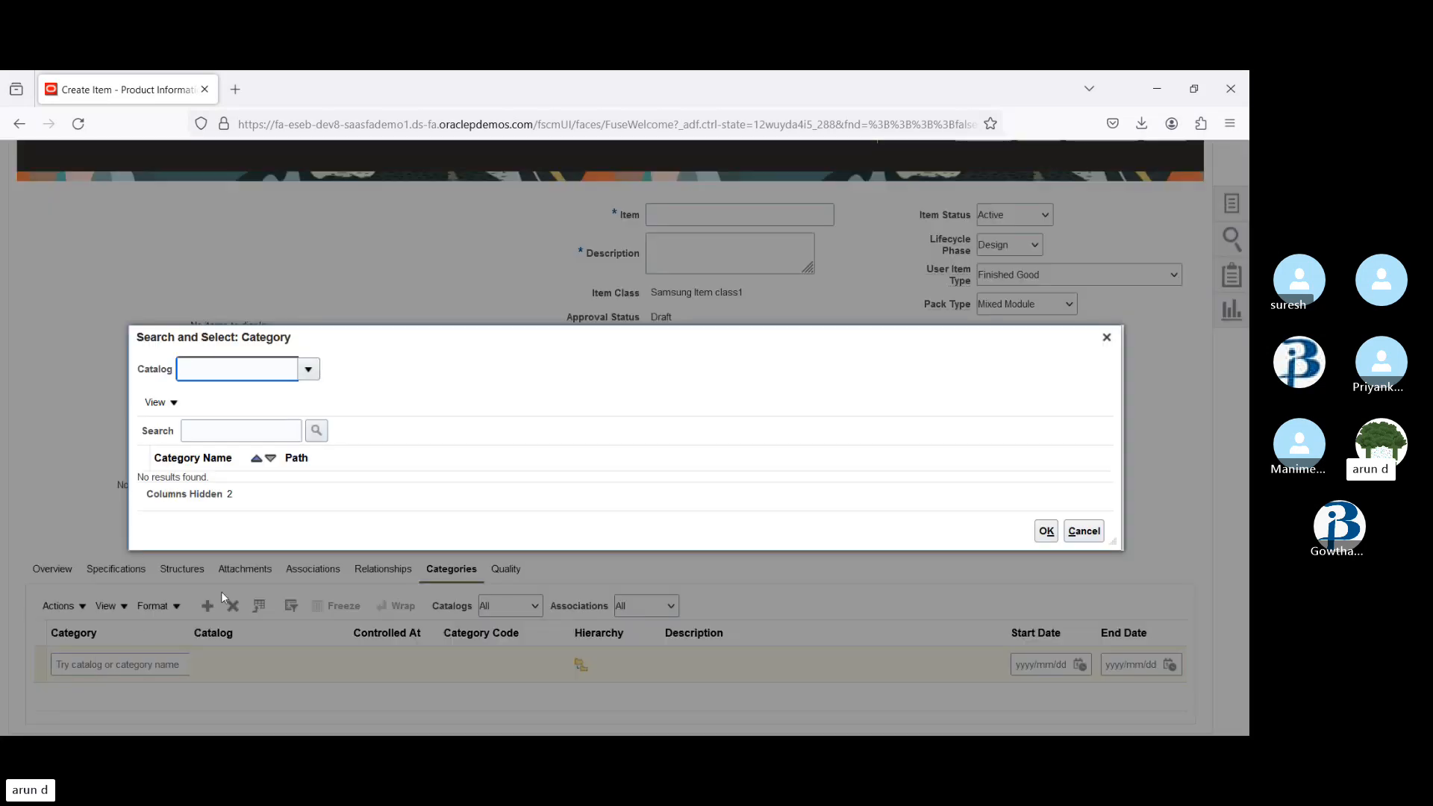
- Choose ABC Catalog in the category search and select its GNB_Raw_material category
click(306, 371)
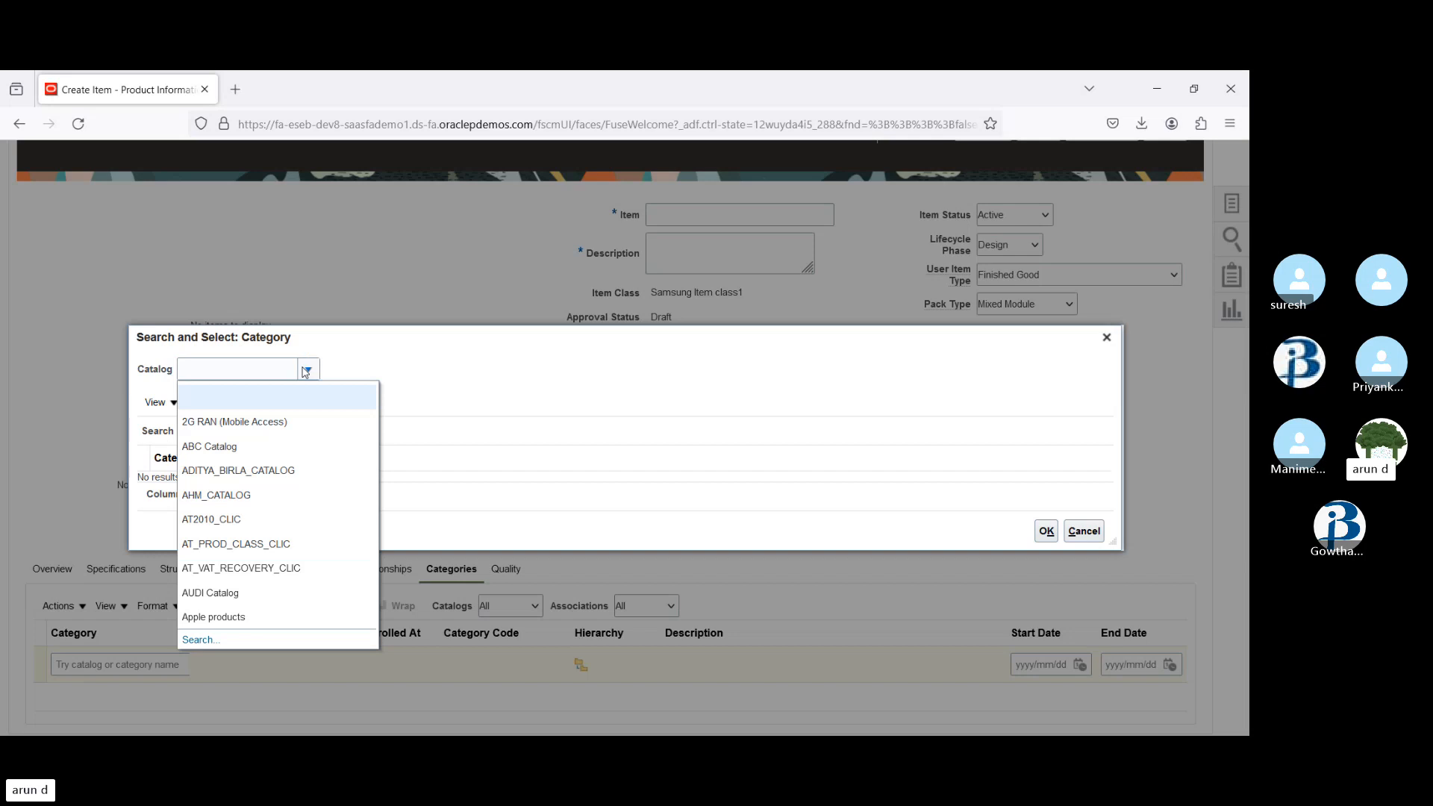
click(241, 447)
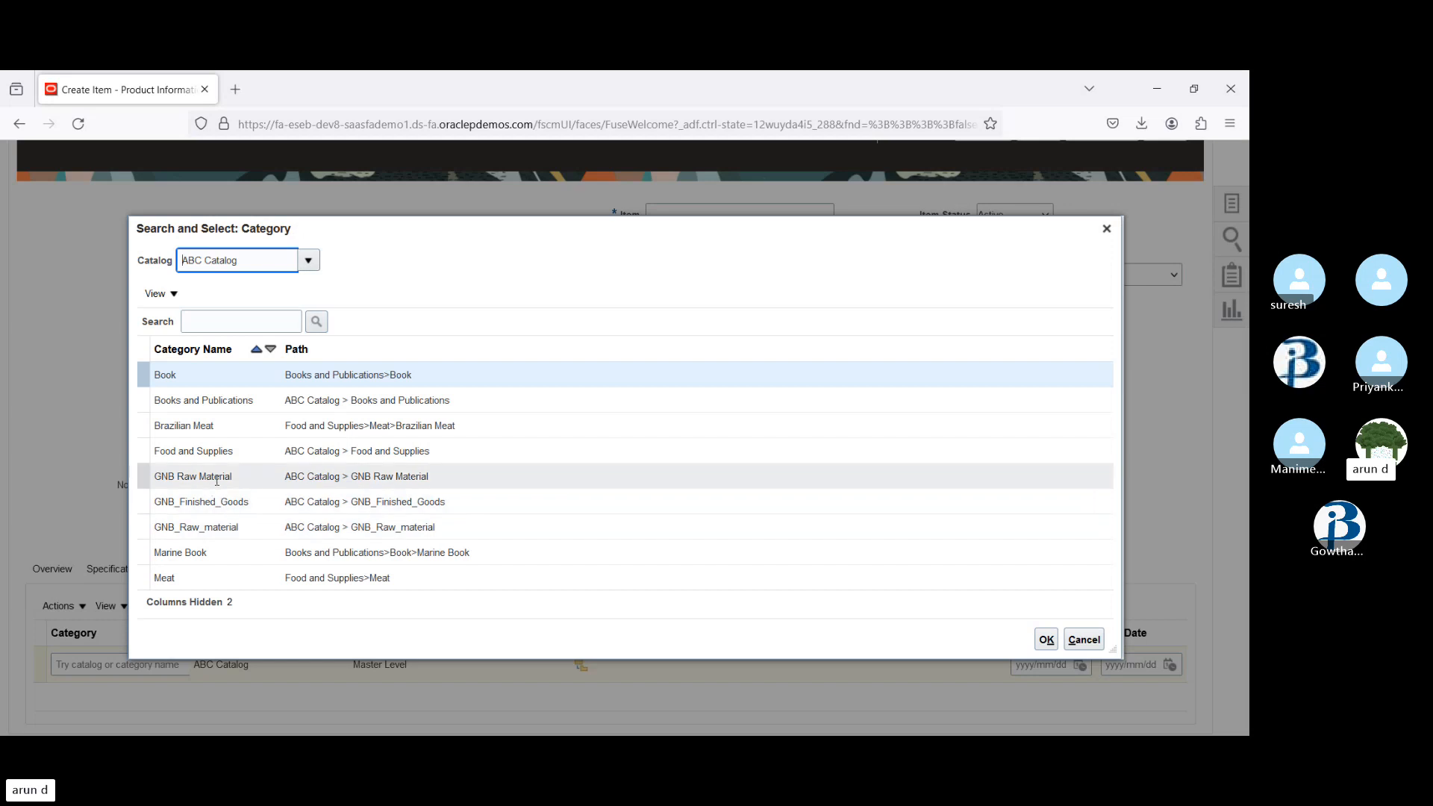
click(270, 528)
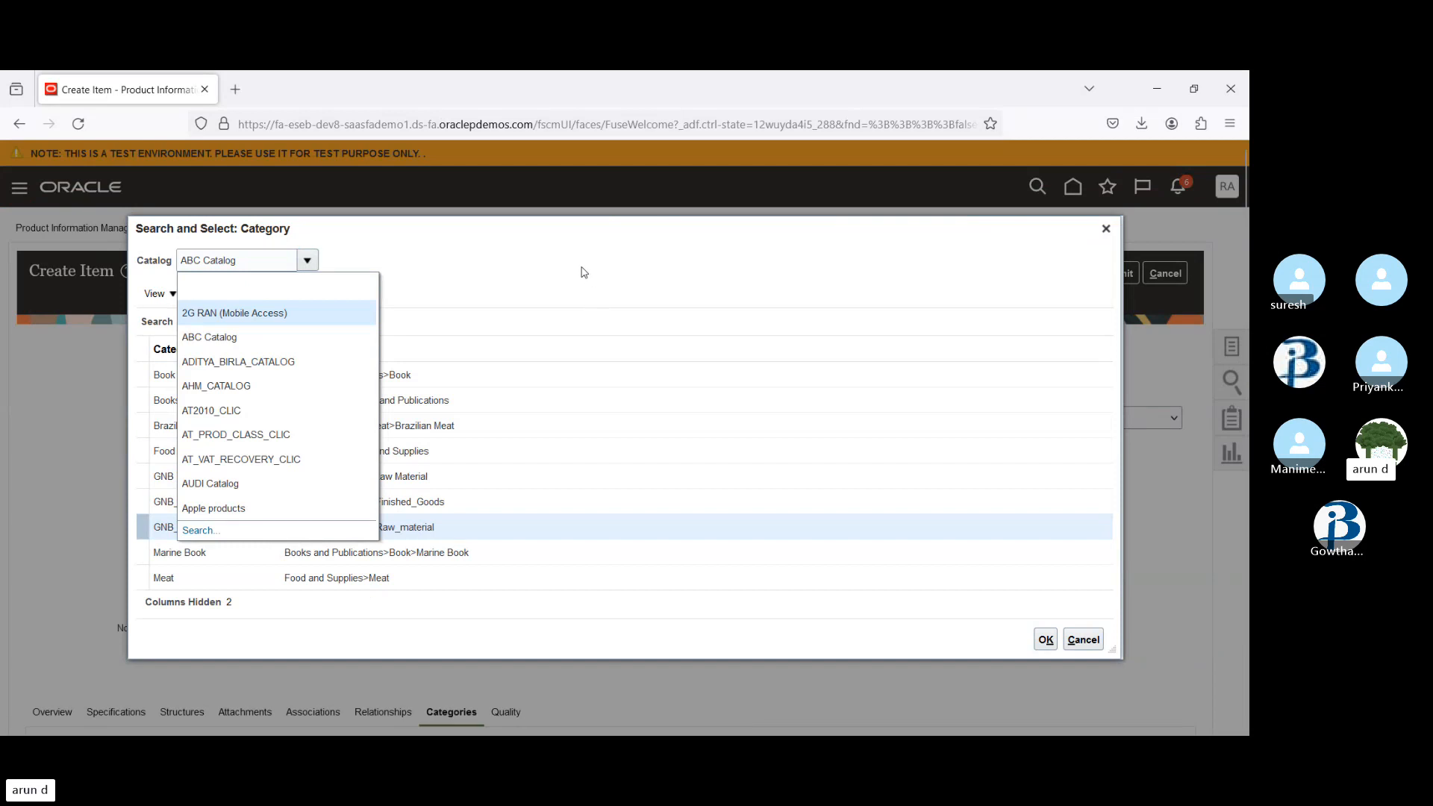
- Set the catalog to GST and assign its GST category to the item
triple_click(256, 265)
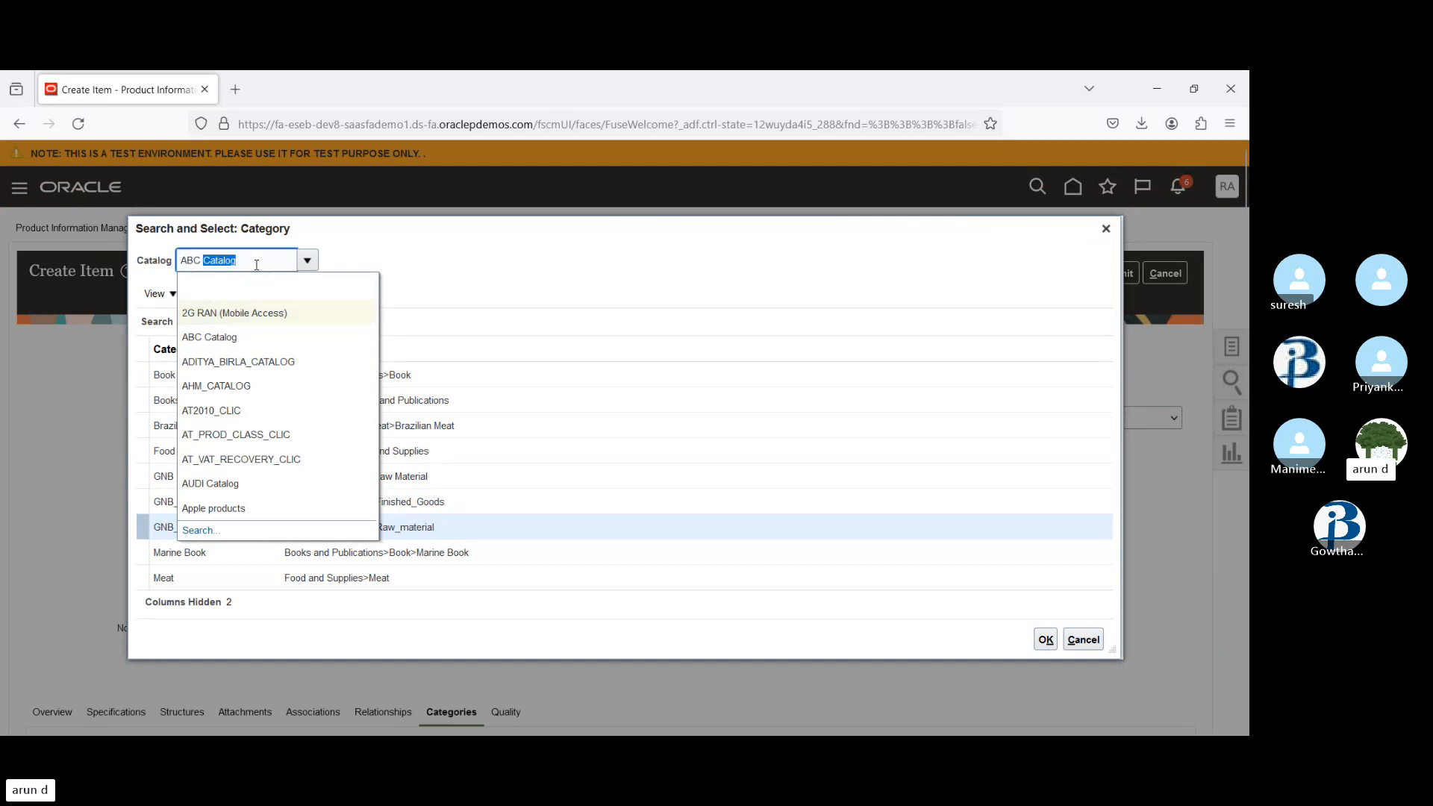
text(GST)
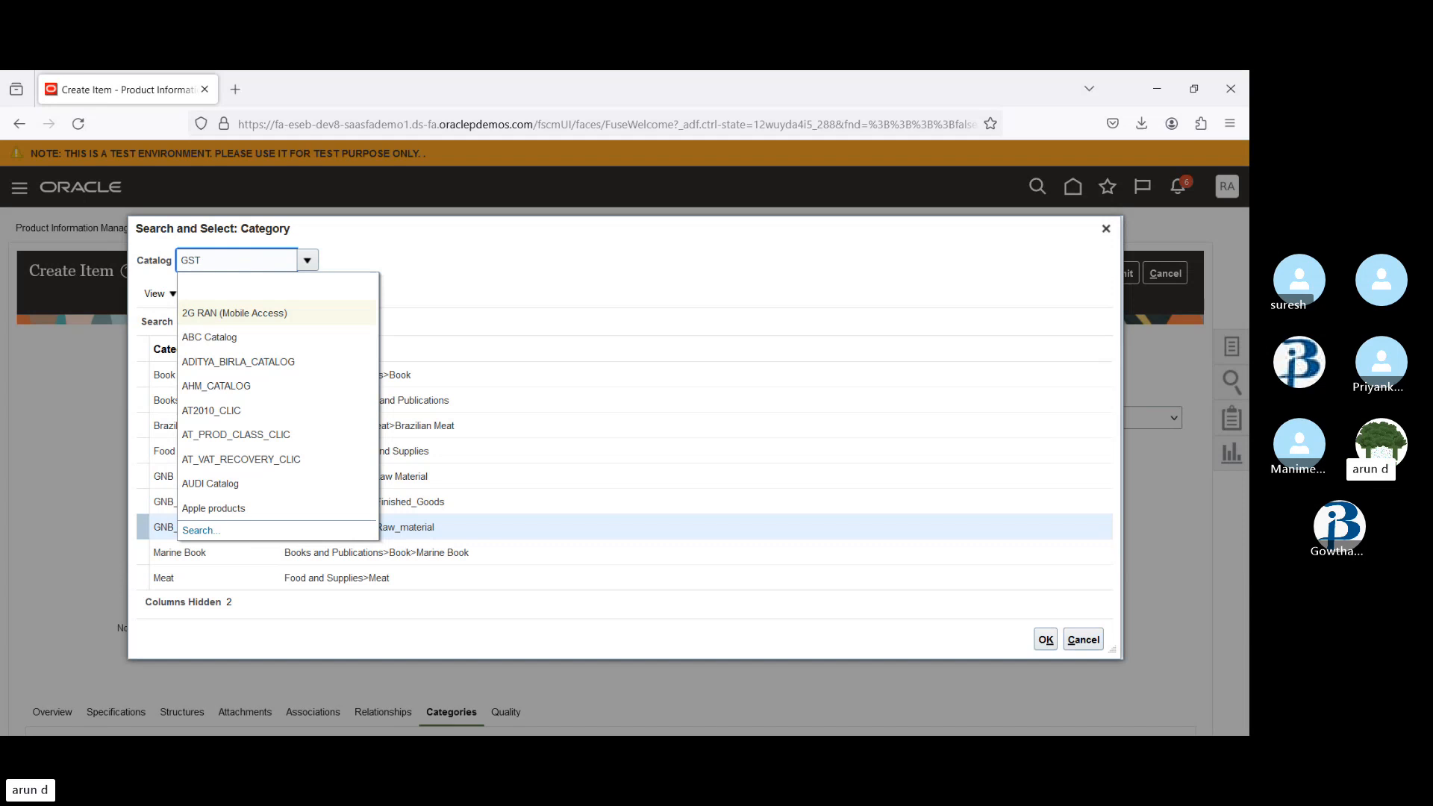
key(Tab)
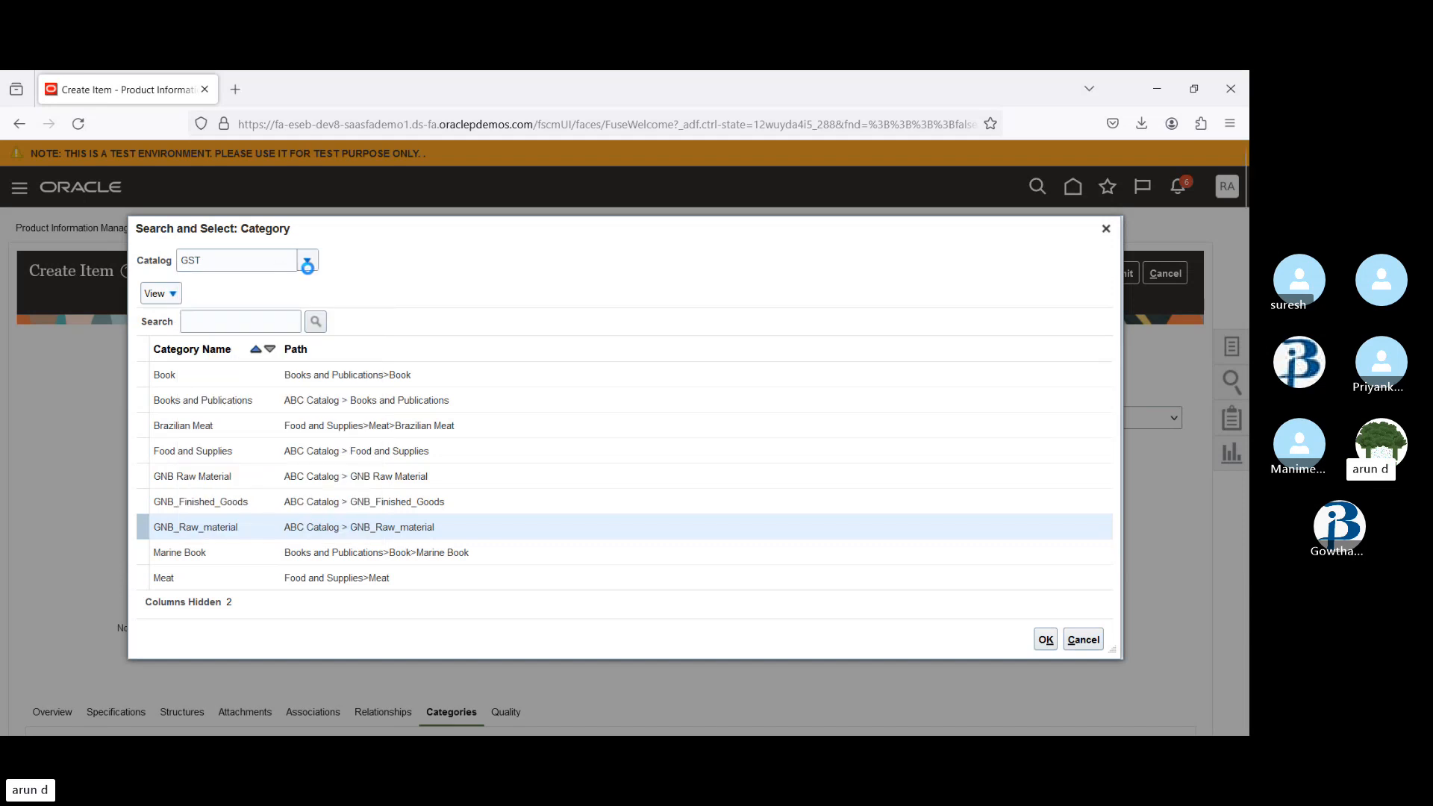
click(216, 481)
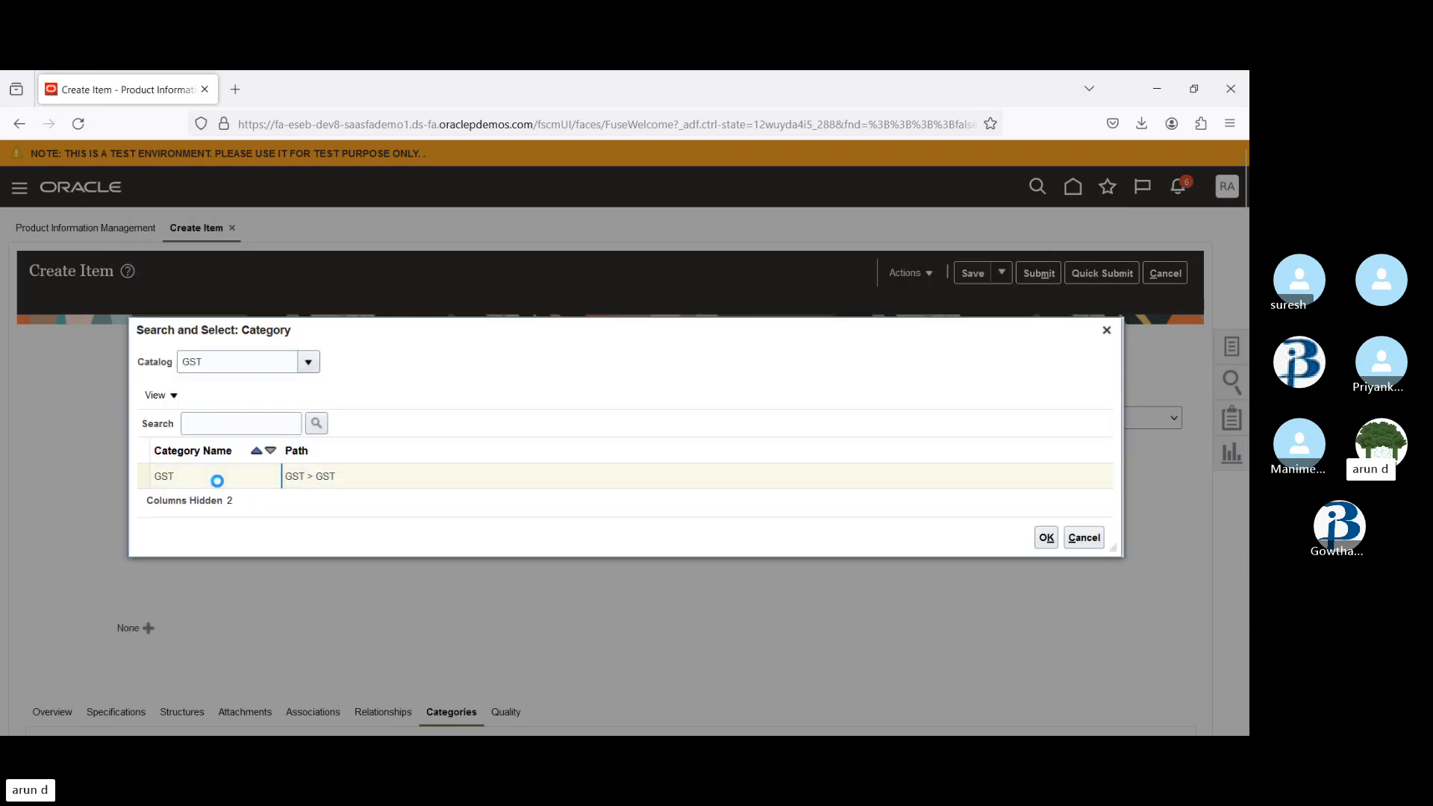
click(1047, 538)
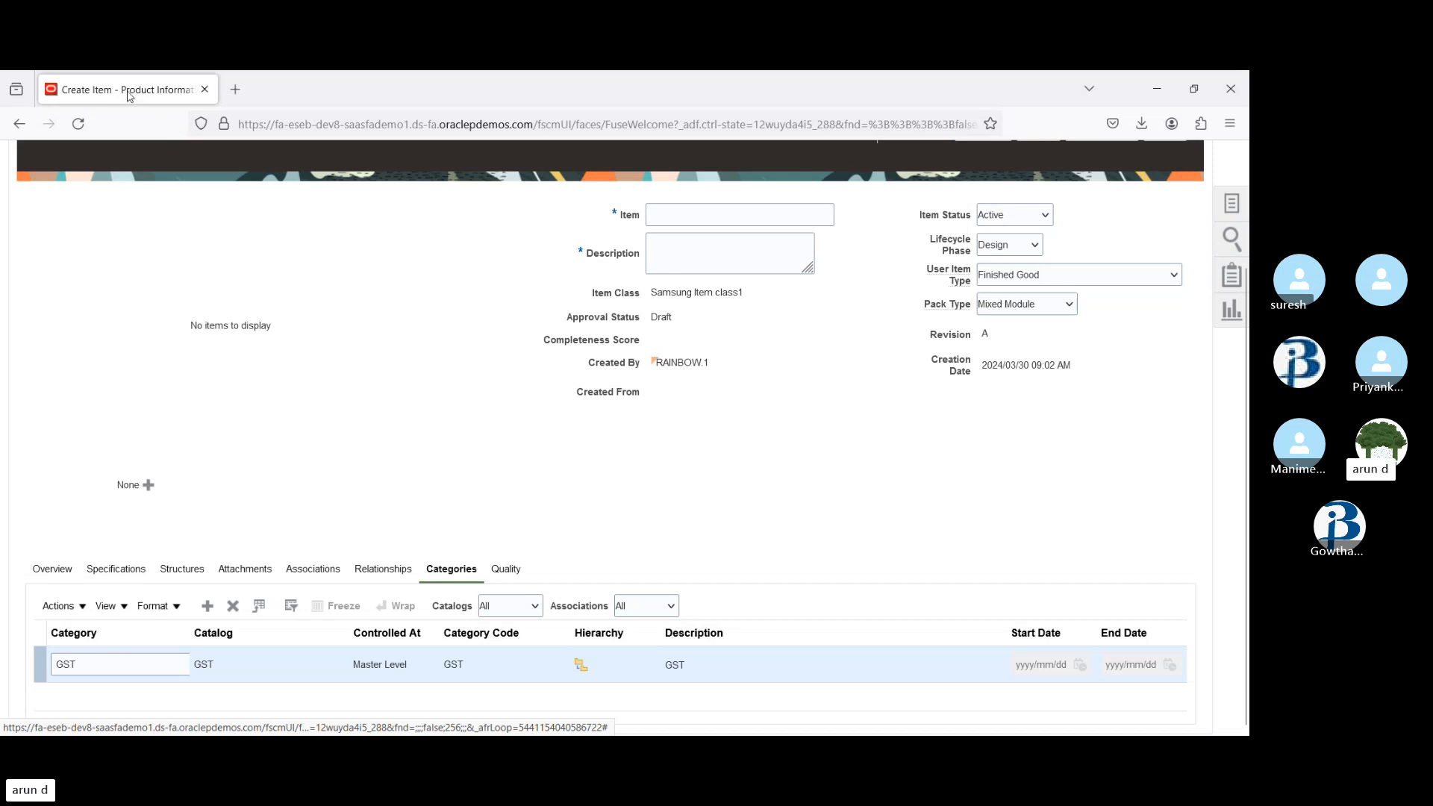
- Open Setup and Maintenance in a separate browser tab and go to its task search page
click(192, 215)
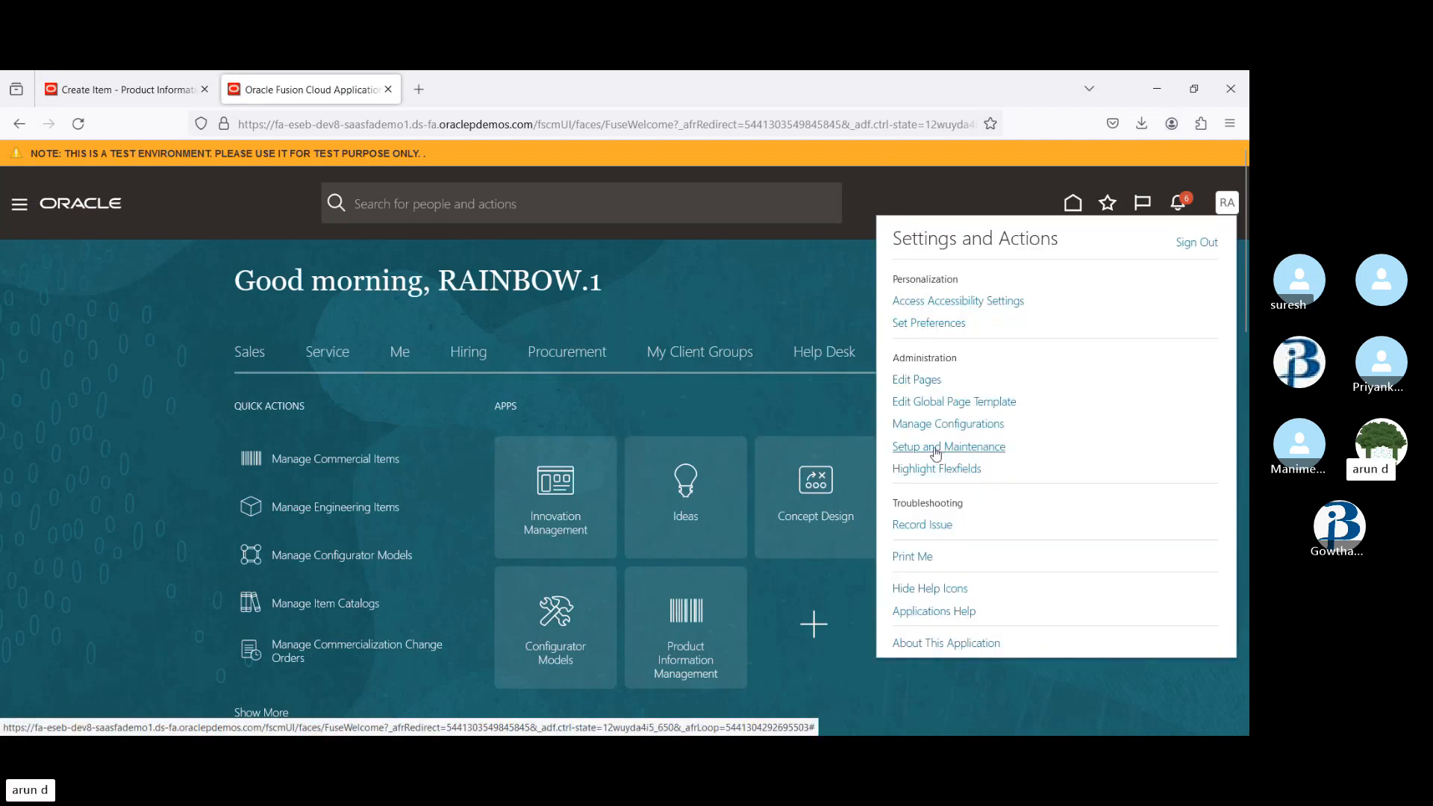
click(935, 452)
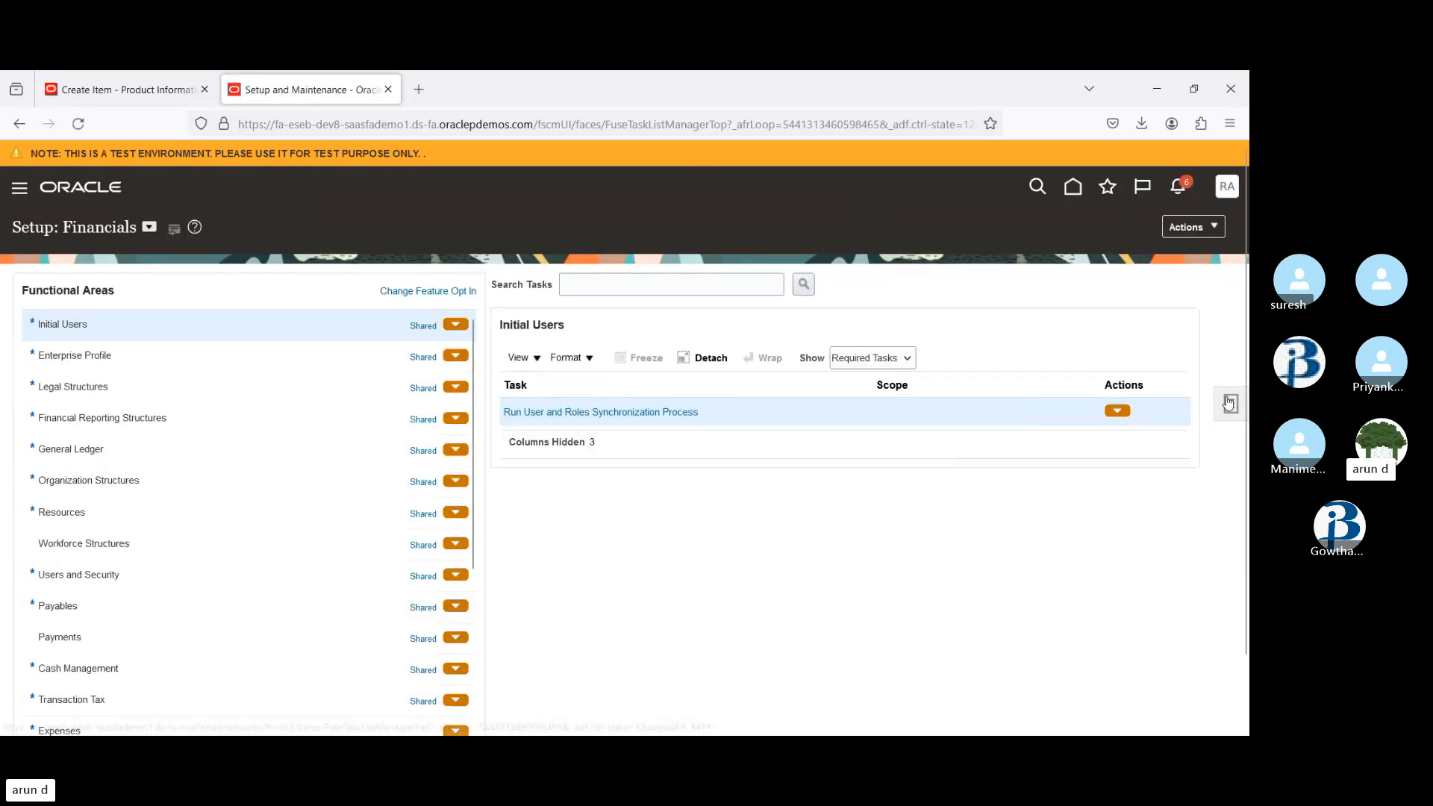
click(1229, 403)
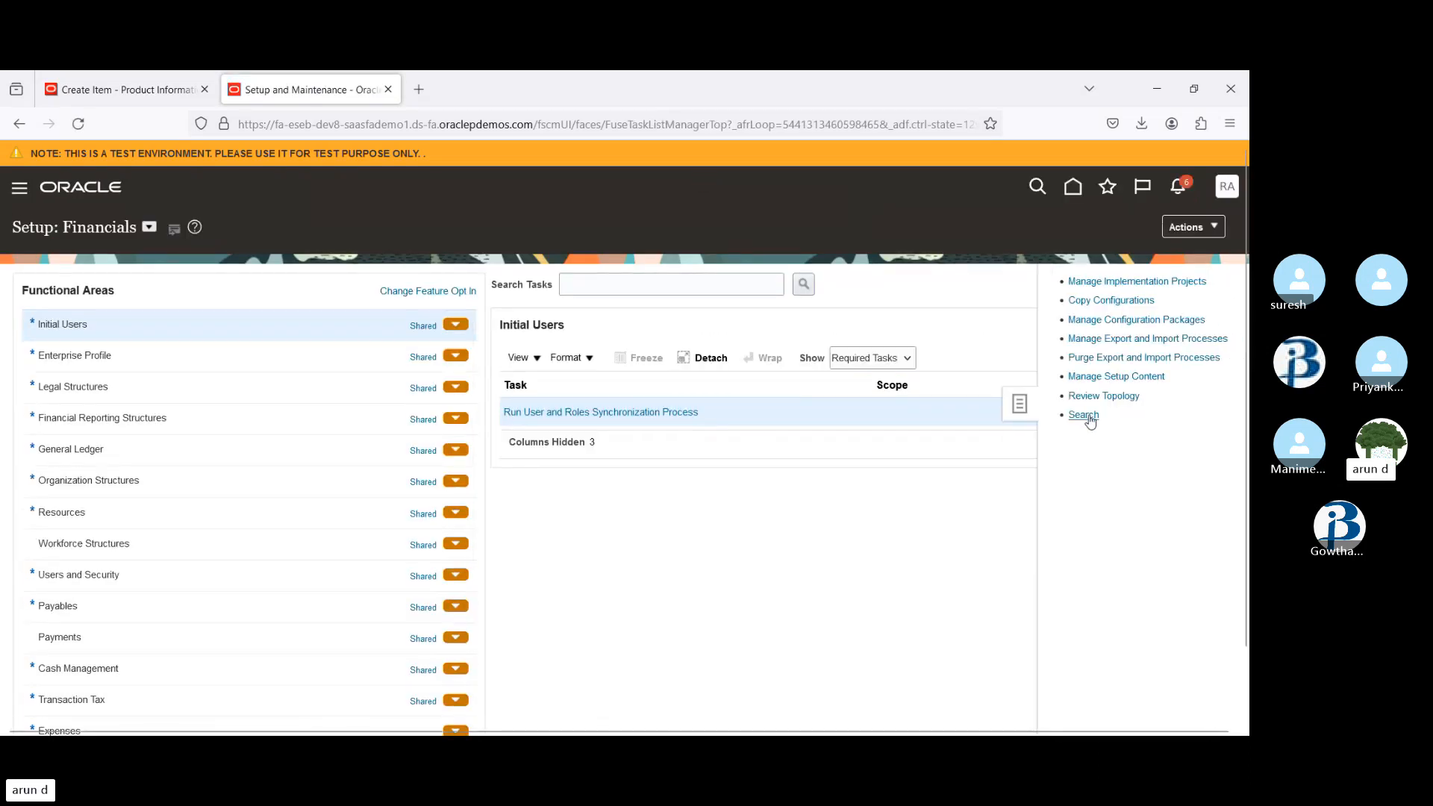
click(1087, 417)
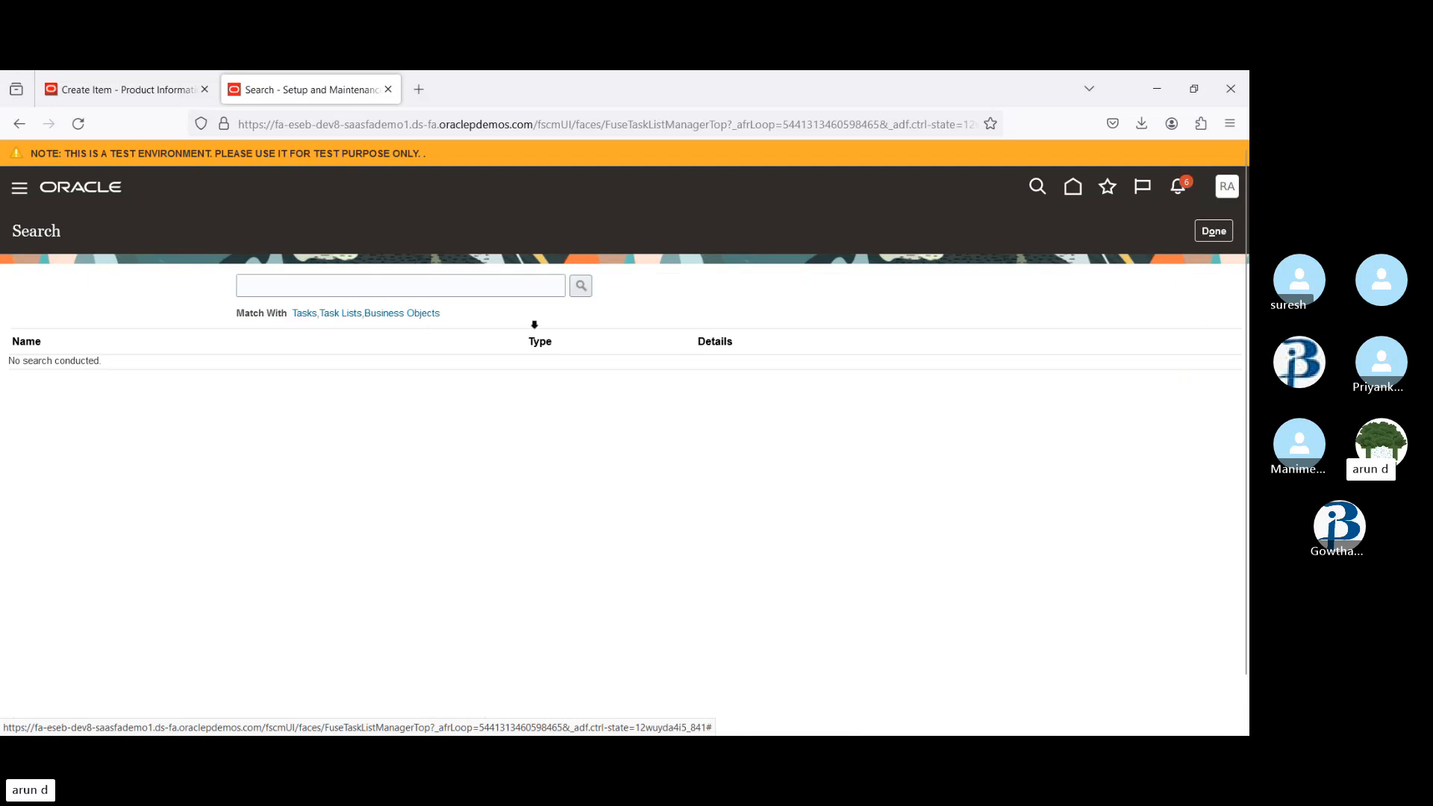
- Search the setup tasks for "Manage Fun" and open Manage Functional Area Catalogs
click(464, 283)
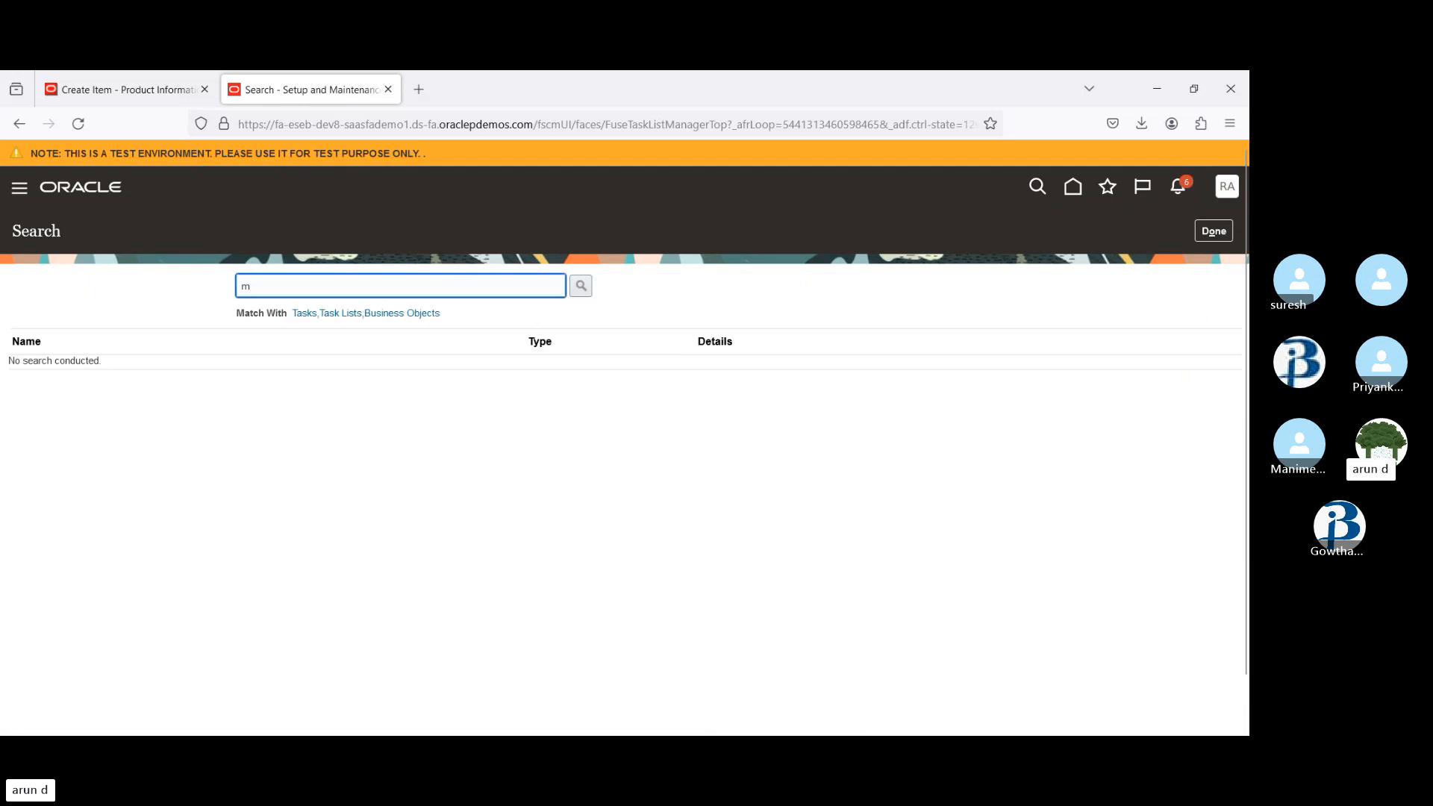
text(mANAGE)
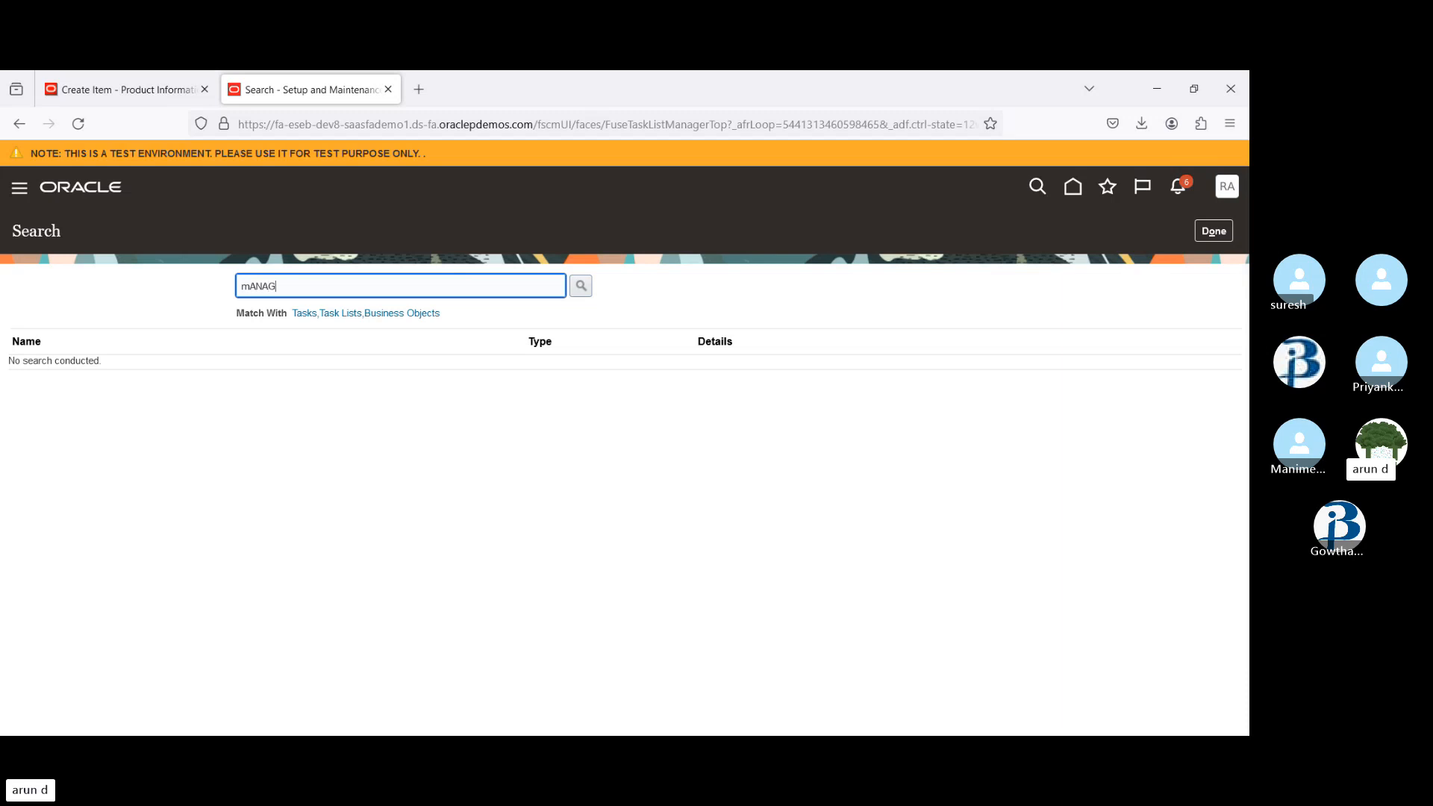
key(BackSpace)
key(BackSpace)
key(BackSpace)
key(BackSpace)
key(BackSpace)
key(BackSpace)
text(Manage Fu)
key(Return)
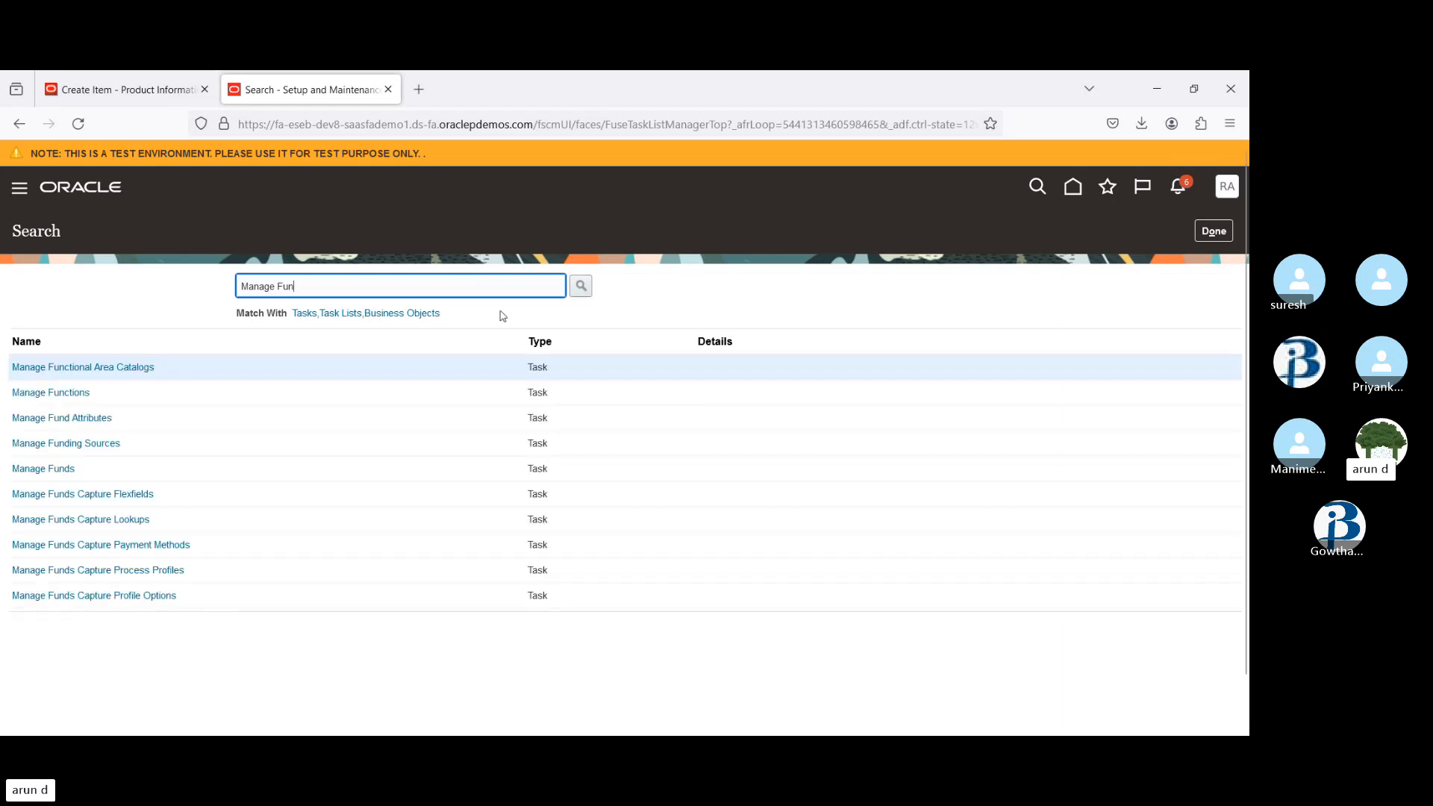
click(109, 370)
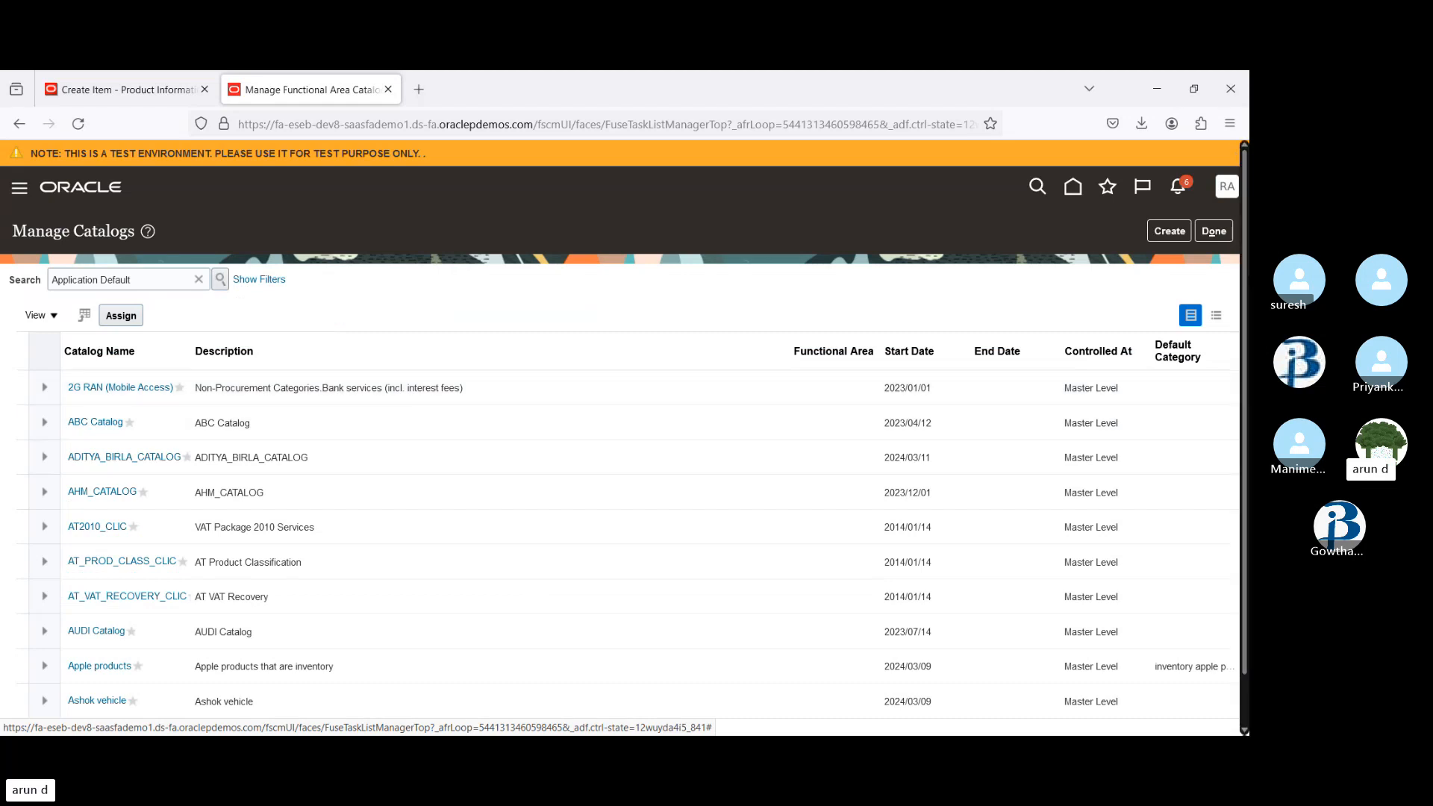
scroll(1202, 440, down, 2)
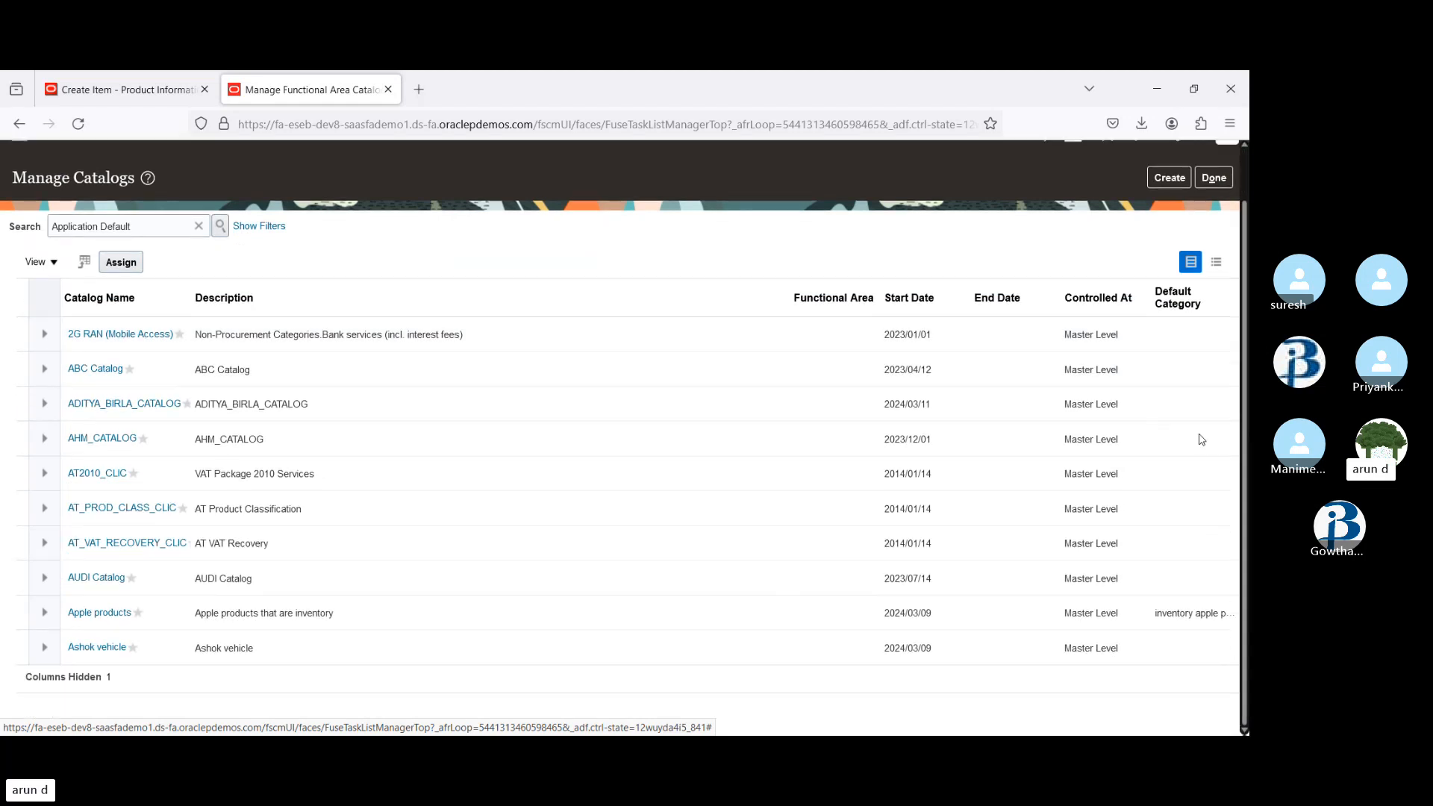
click(456, 389)
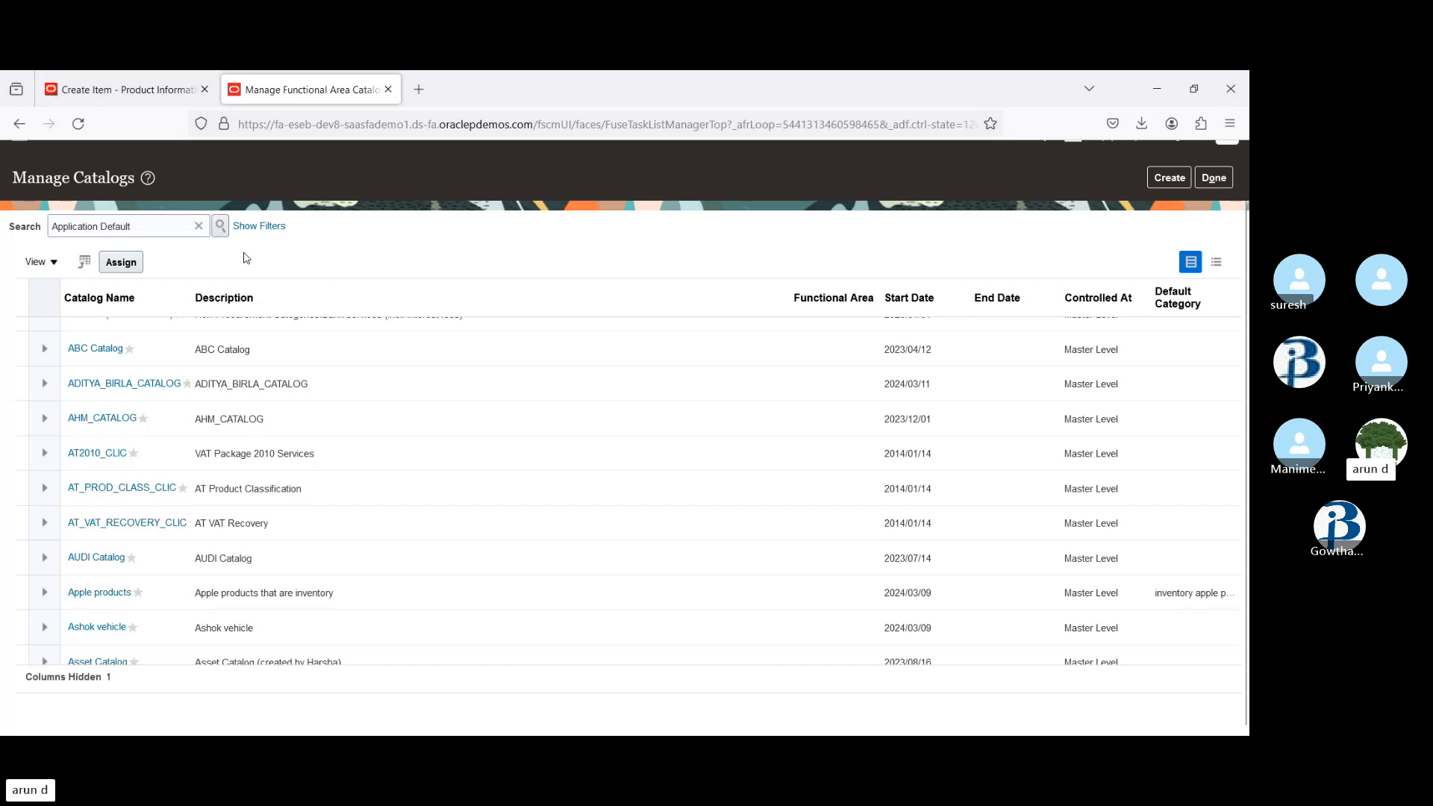
key(ctrl+f)
text(GST)
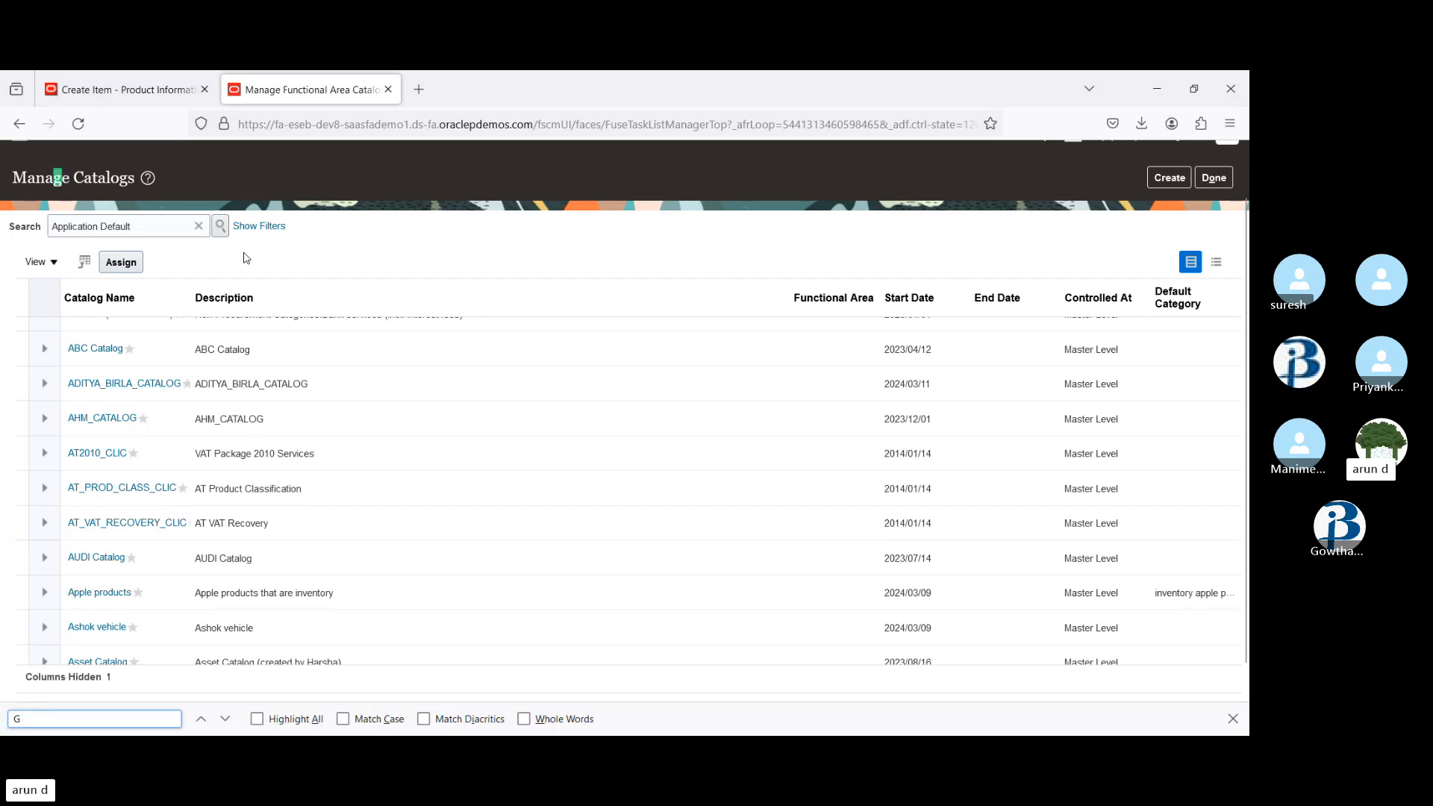
key(BackSpace)
key(BackSpace)
key(BackSpace)
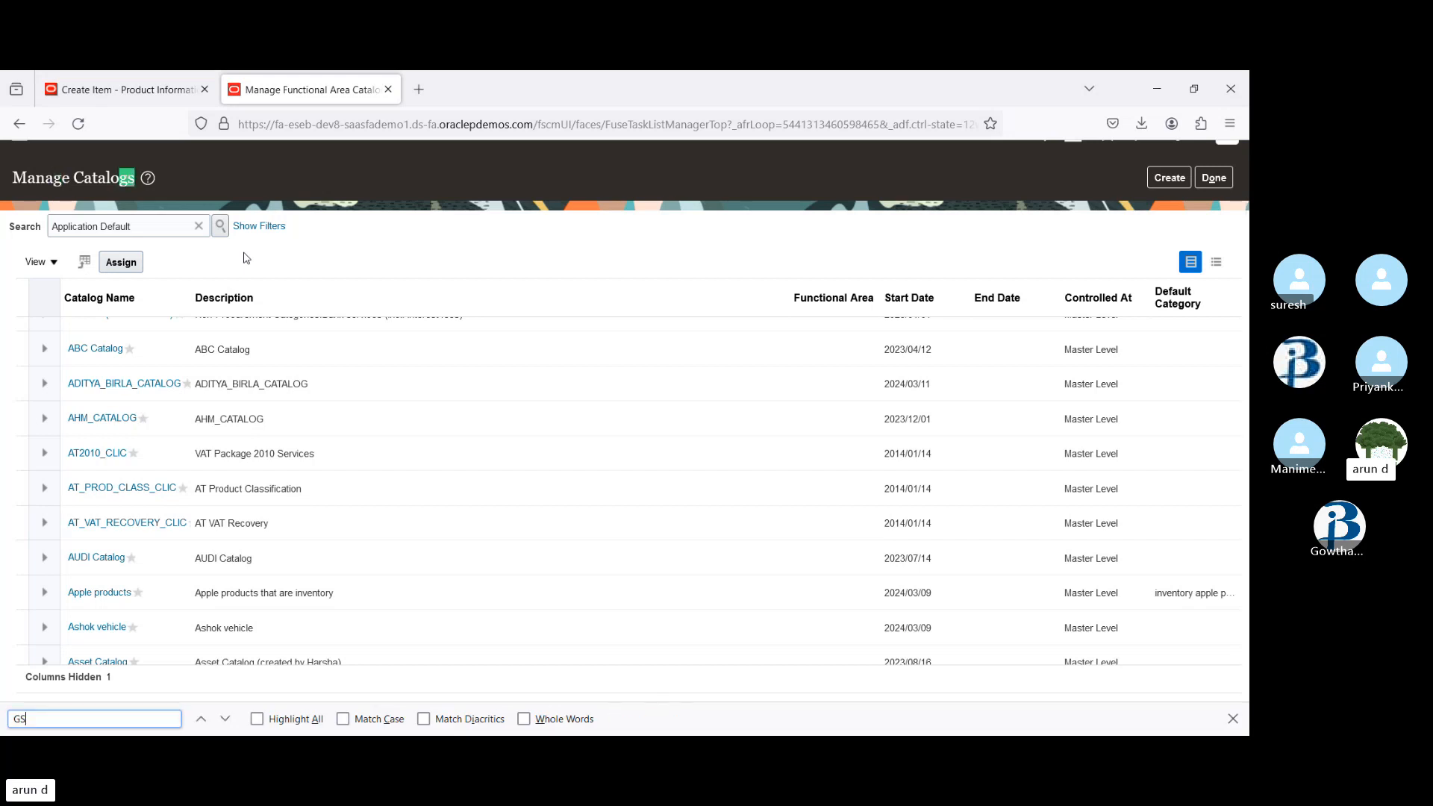
- Search the functional area catalogs for GST and open the GST catalog for editing
click(199, 226)
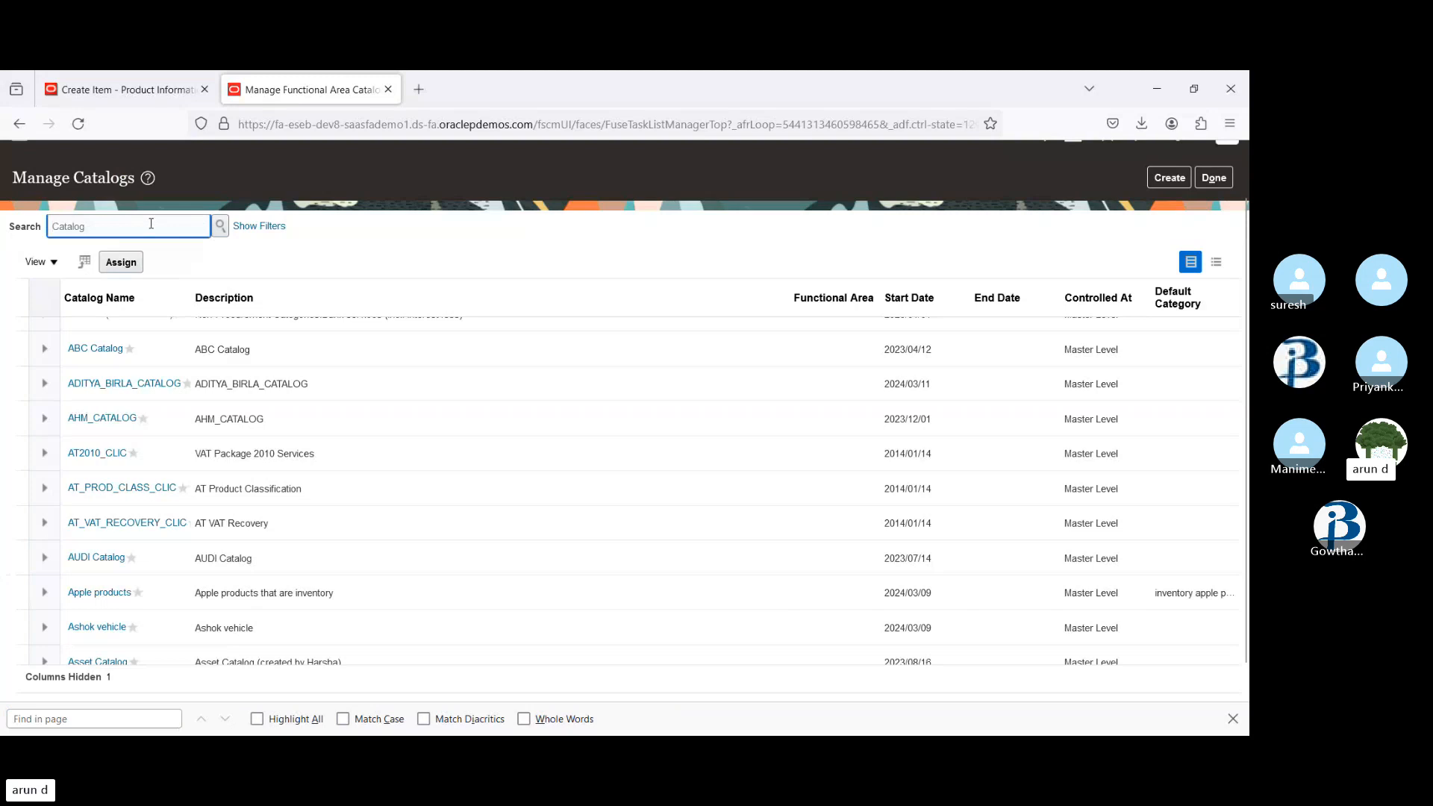
text(GST)
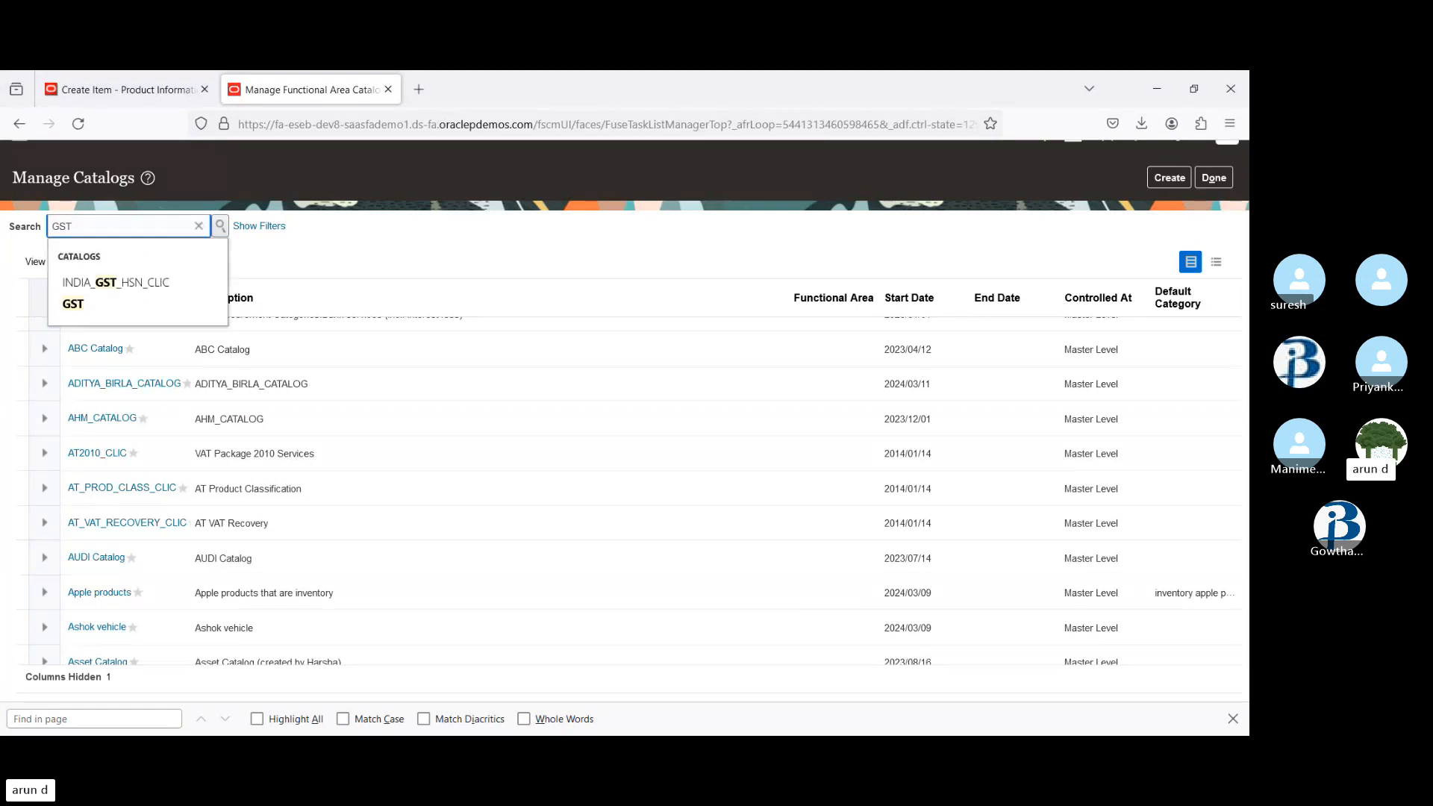
click(86, 302)
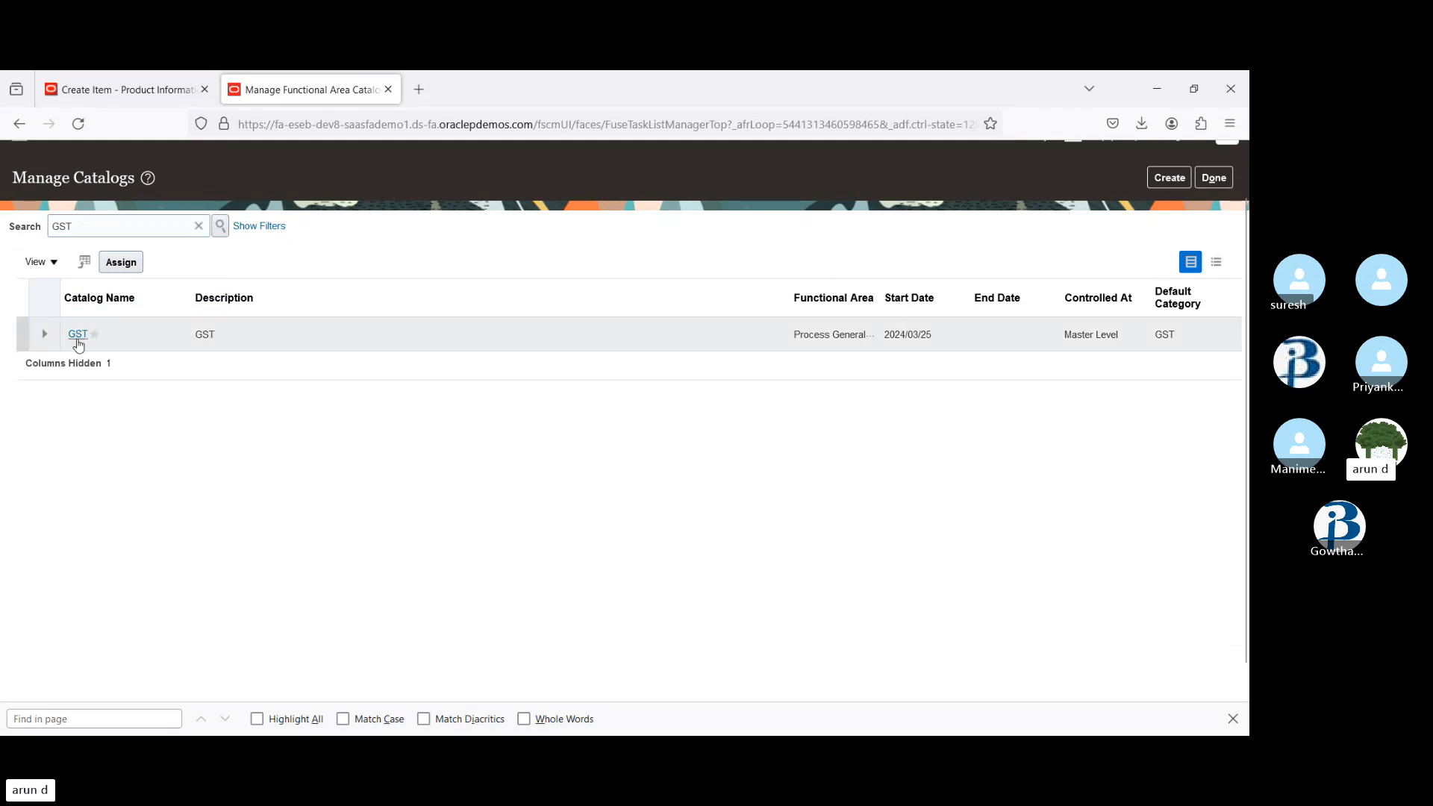
click(46, 340)
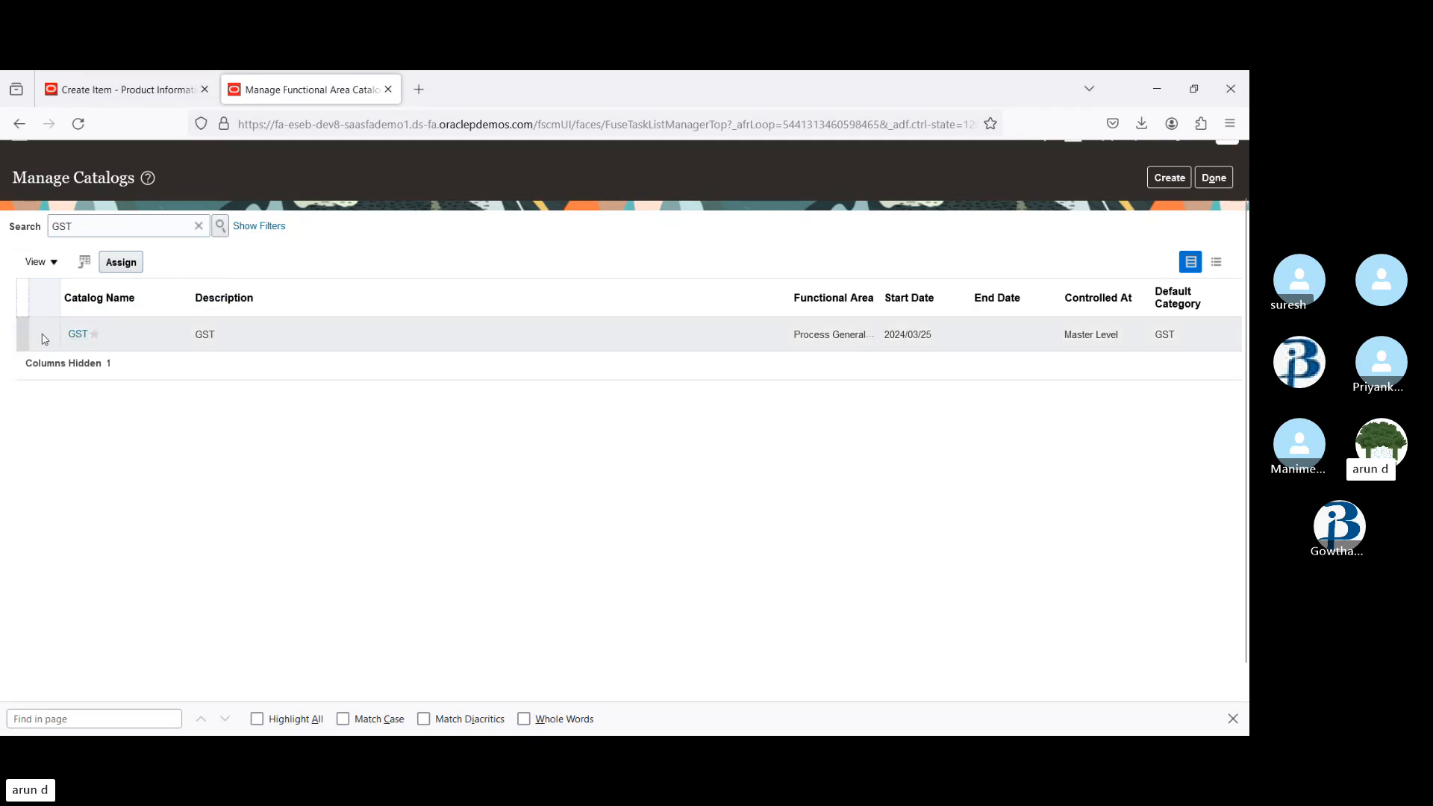
click(80, 340)
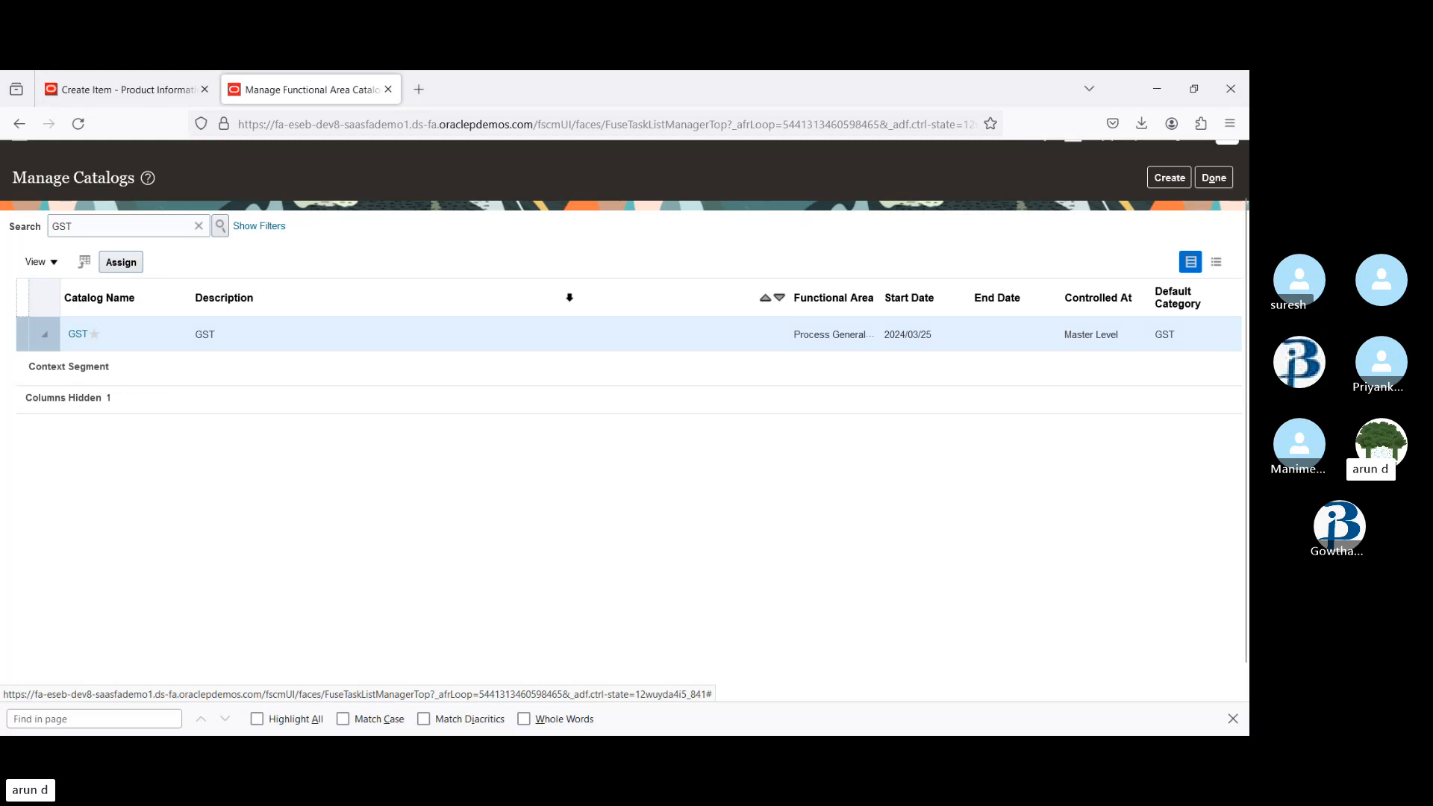
- Review the item's assigned category and expand the category hierarchy of the GST catalog
click(127, 89)
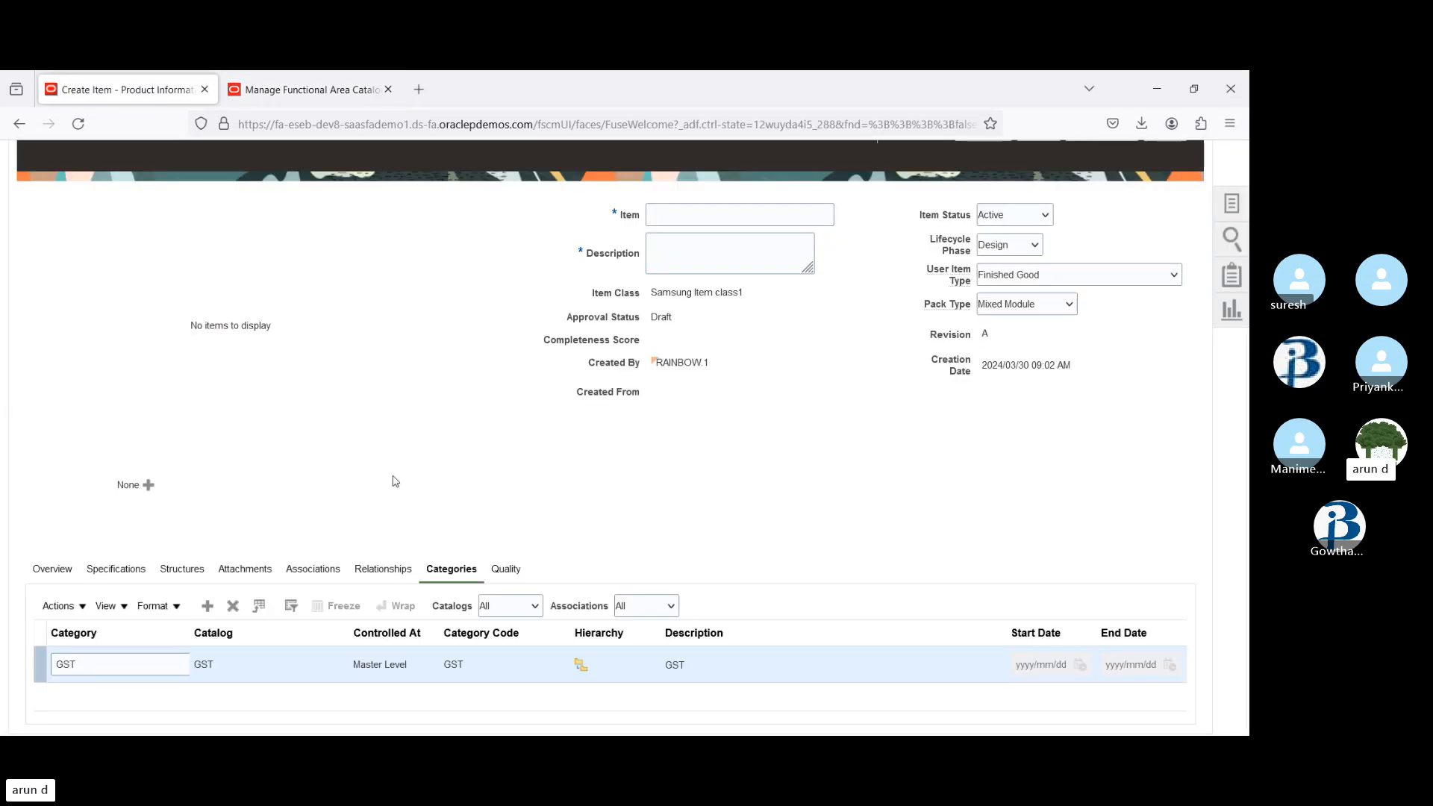
click(336, 95)
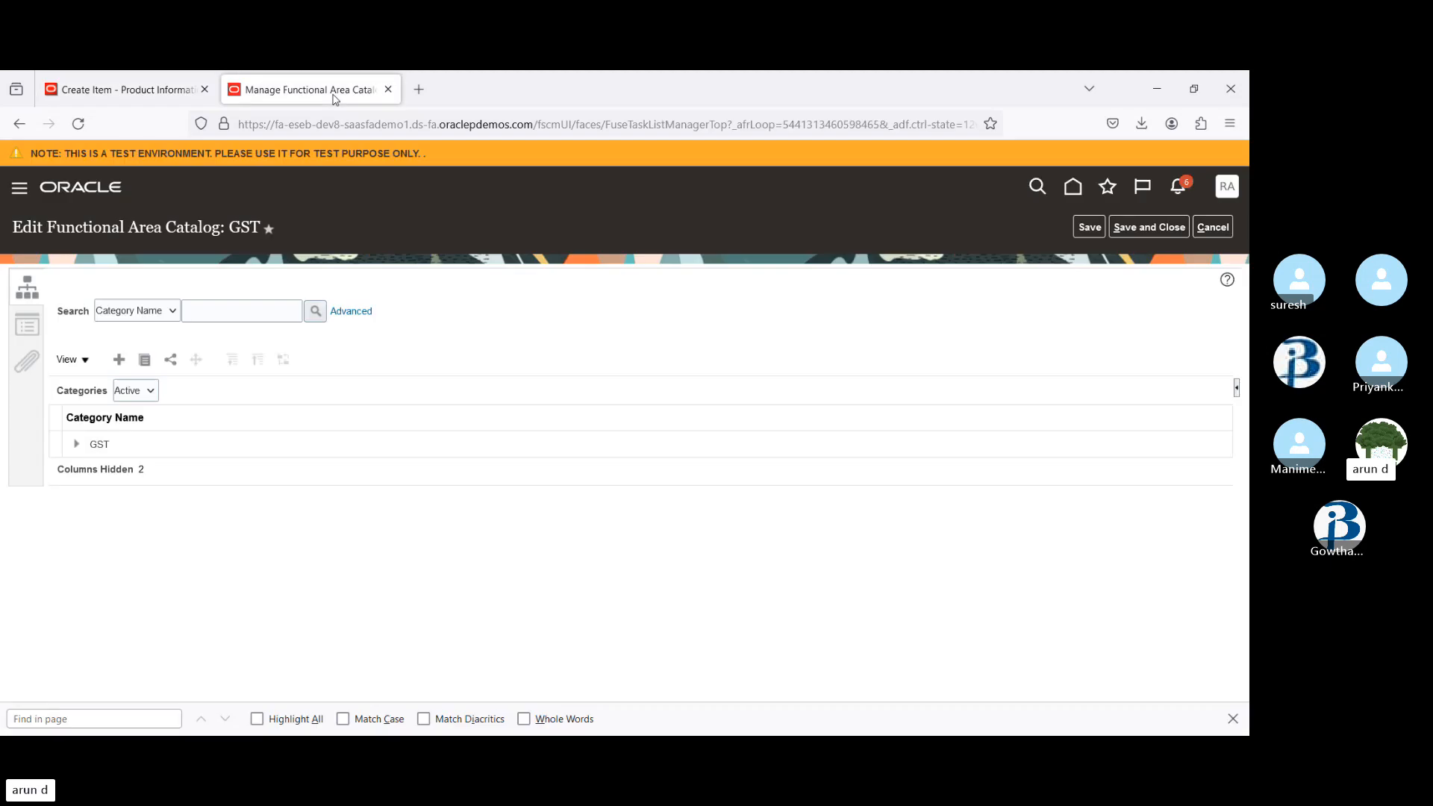
click(76, 443)
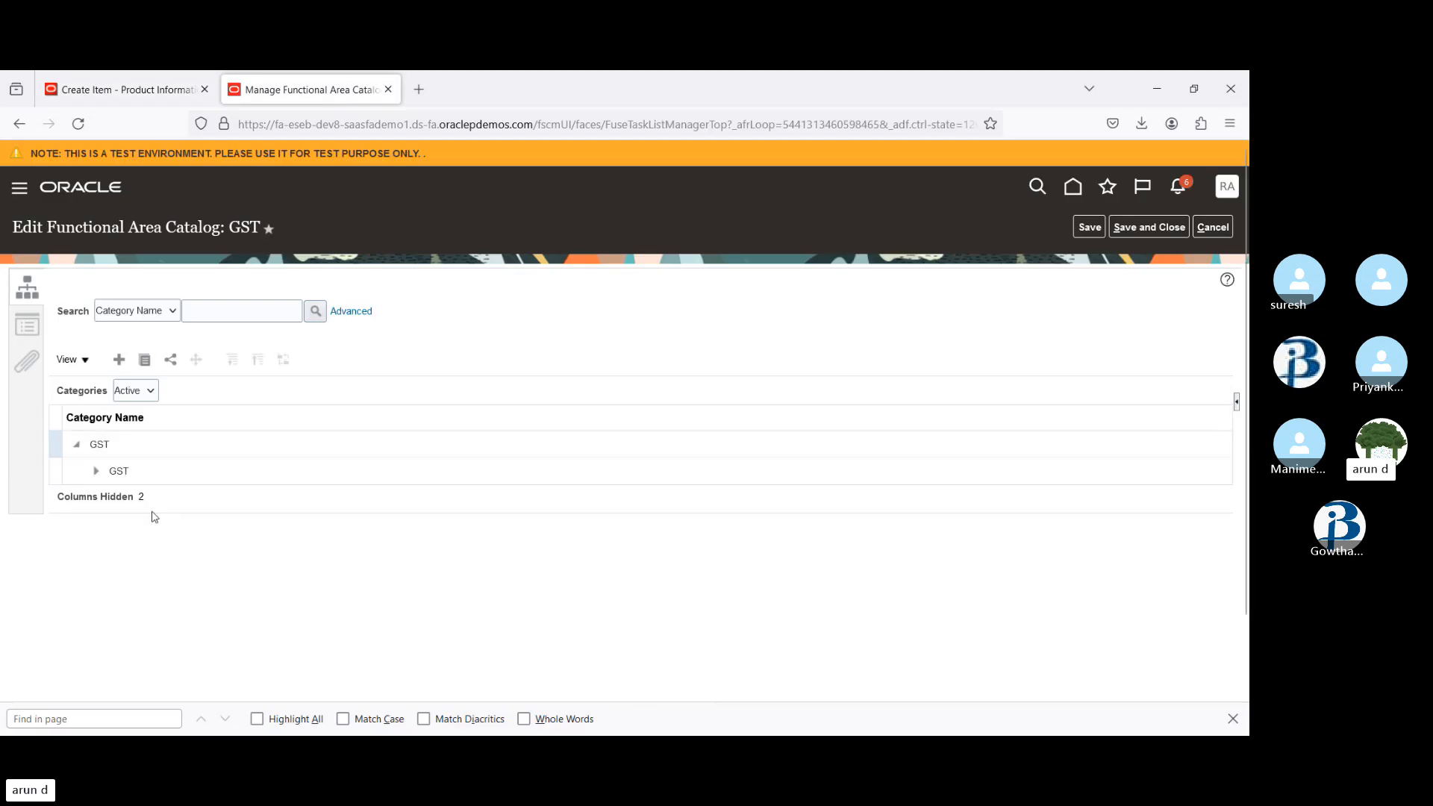
click(96, 473)
- Create a category under the GST parent category in the GST catalog, with 73899 as both its name and code
click(127, 442)
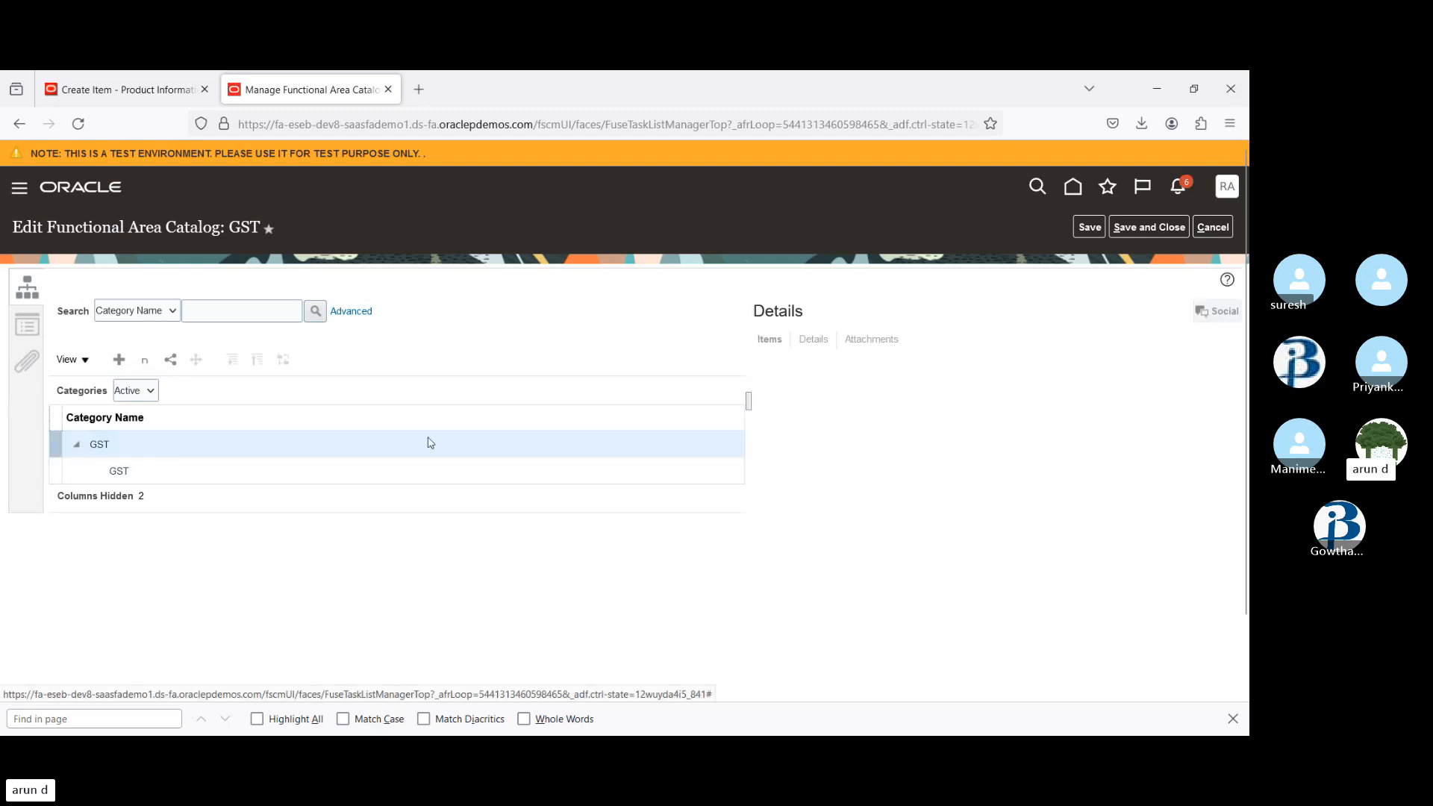
click(119, 360)
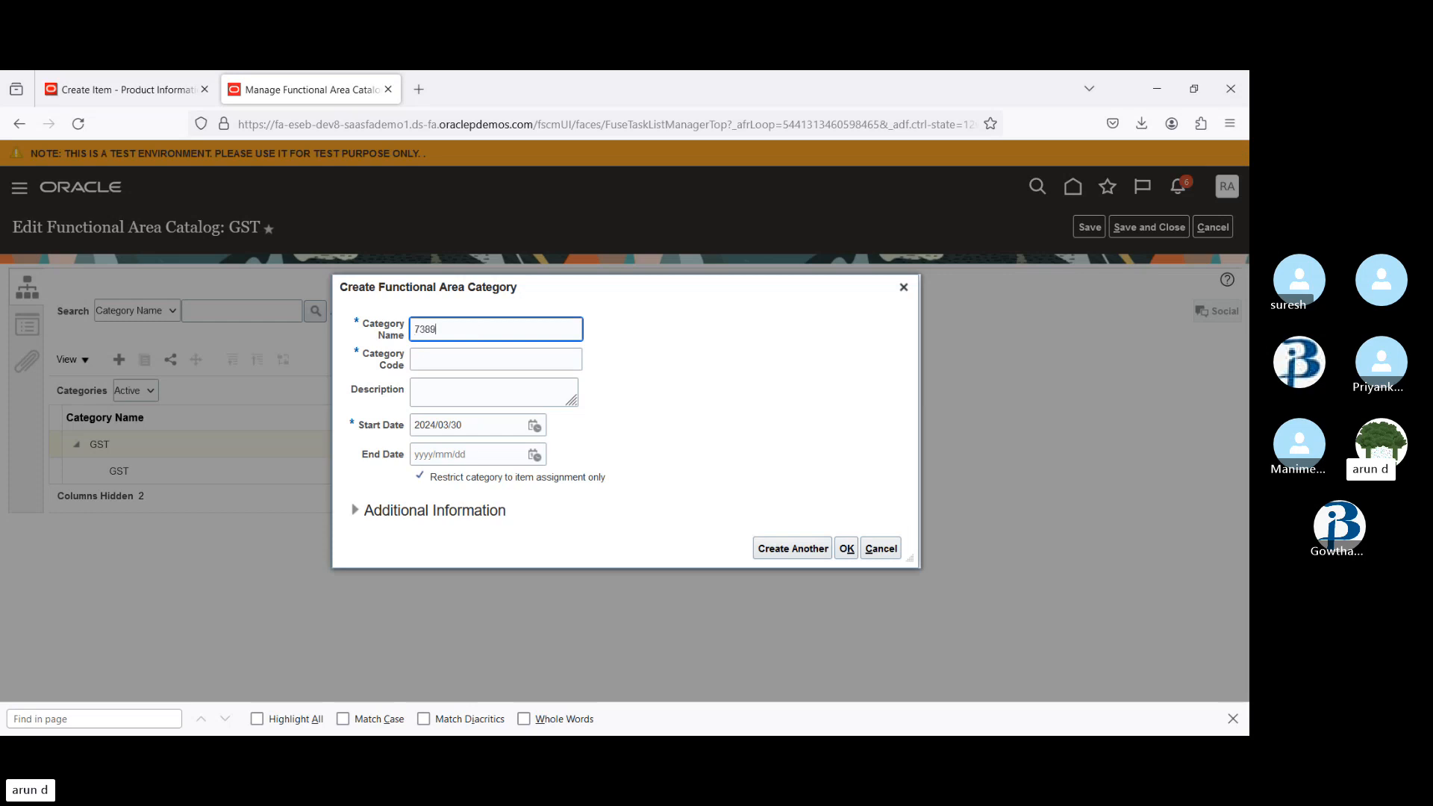
double_click(464, 329)
key(Tab)
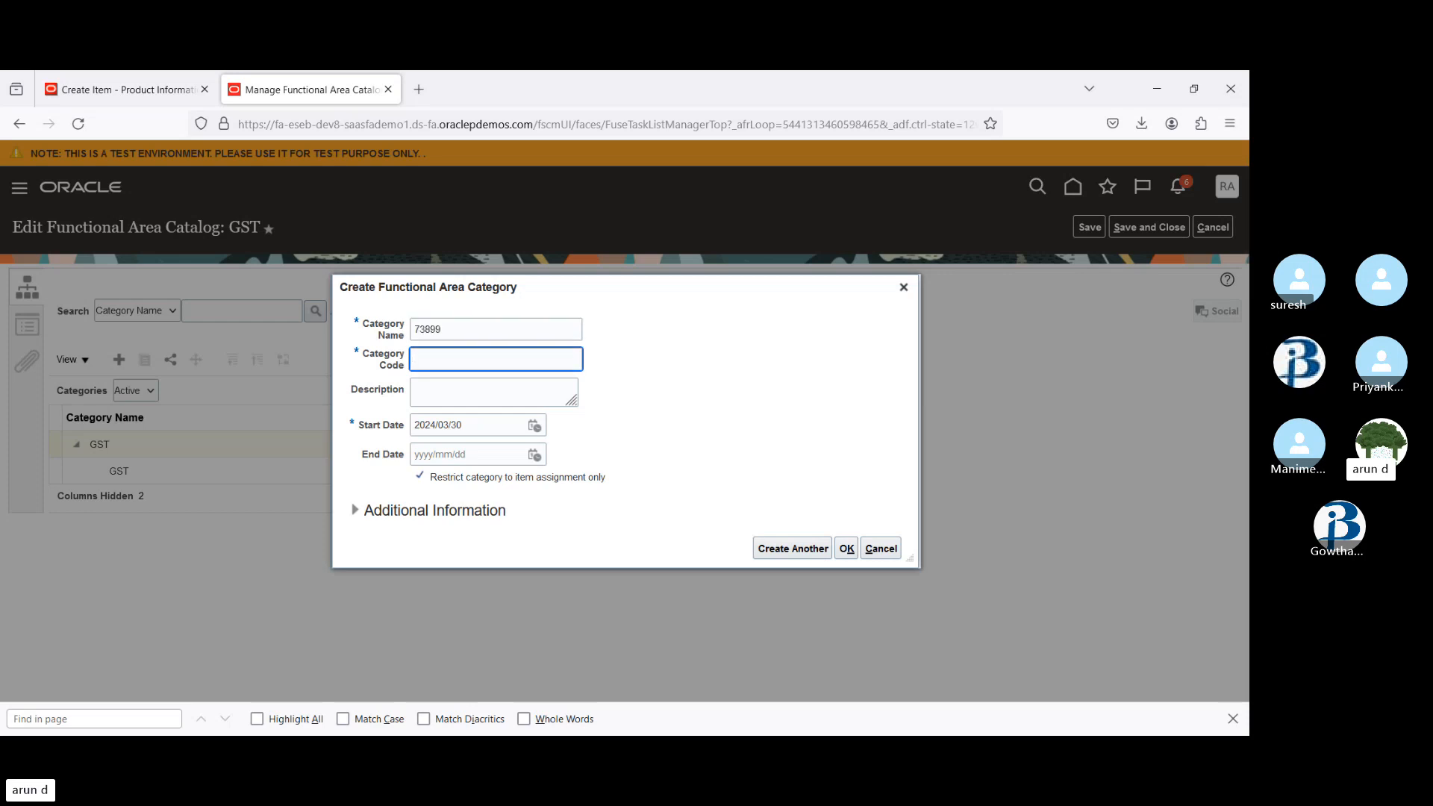
key(ctrl+v)
key(ctrl+v)
key(BackSpace)
key(BackSpace)
key(BackSpace)
key(BackSpace)
key(BackSpace)
key(Tab)
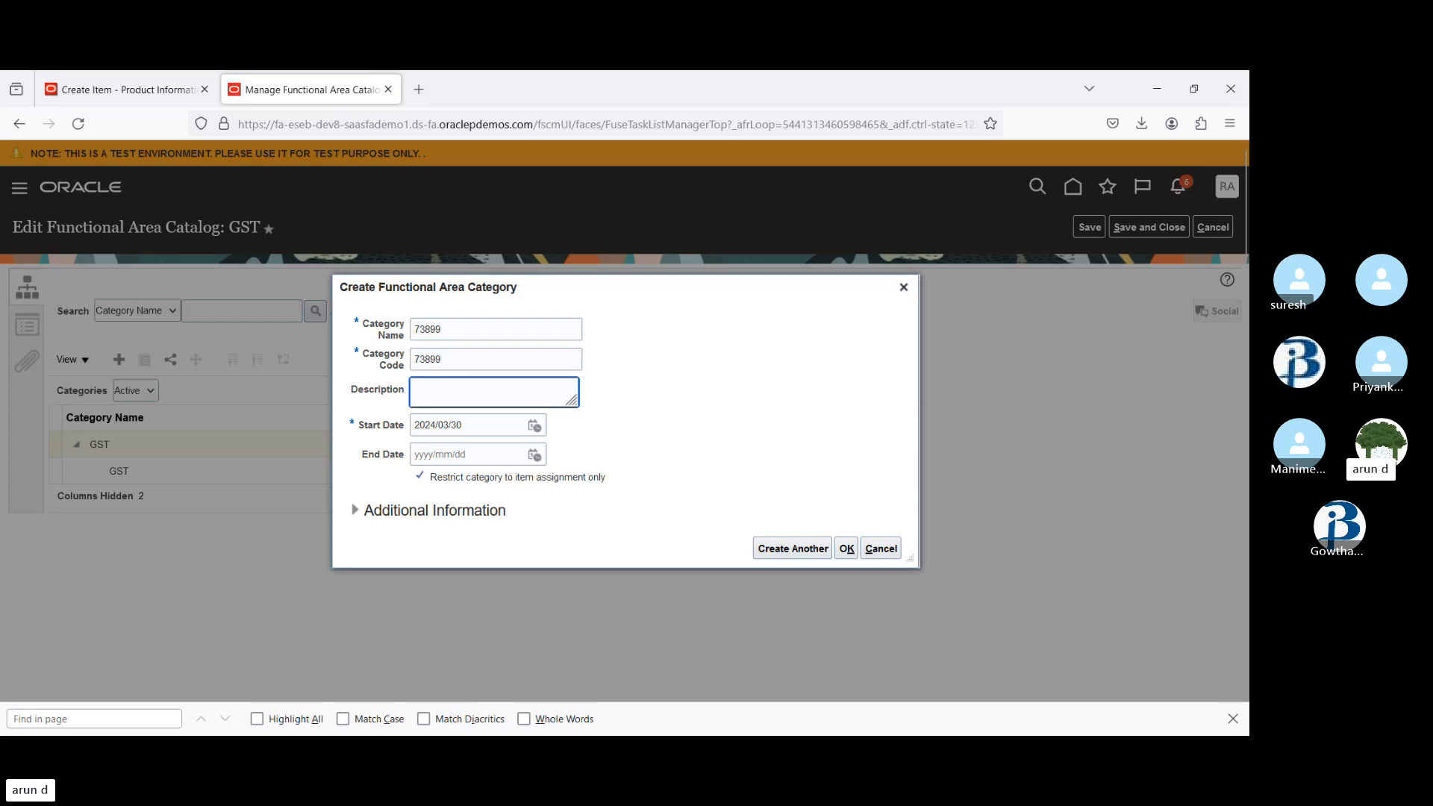
key(alt+Tab)
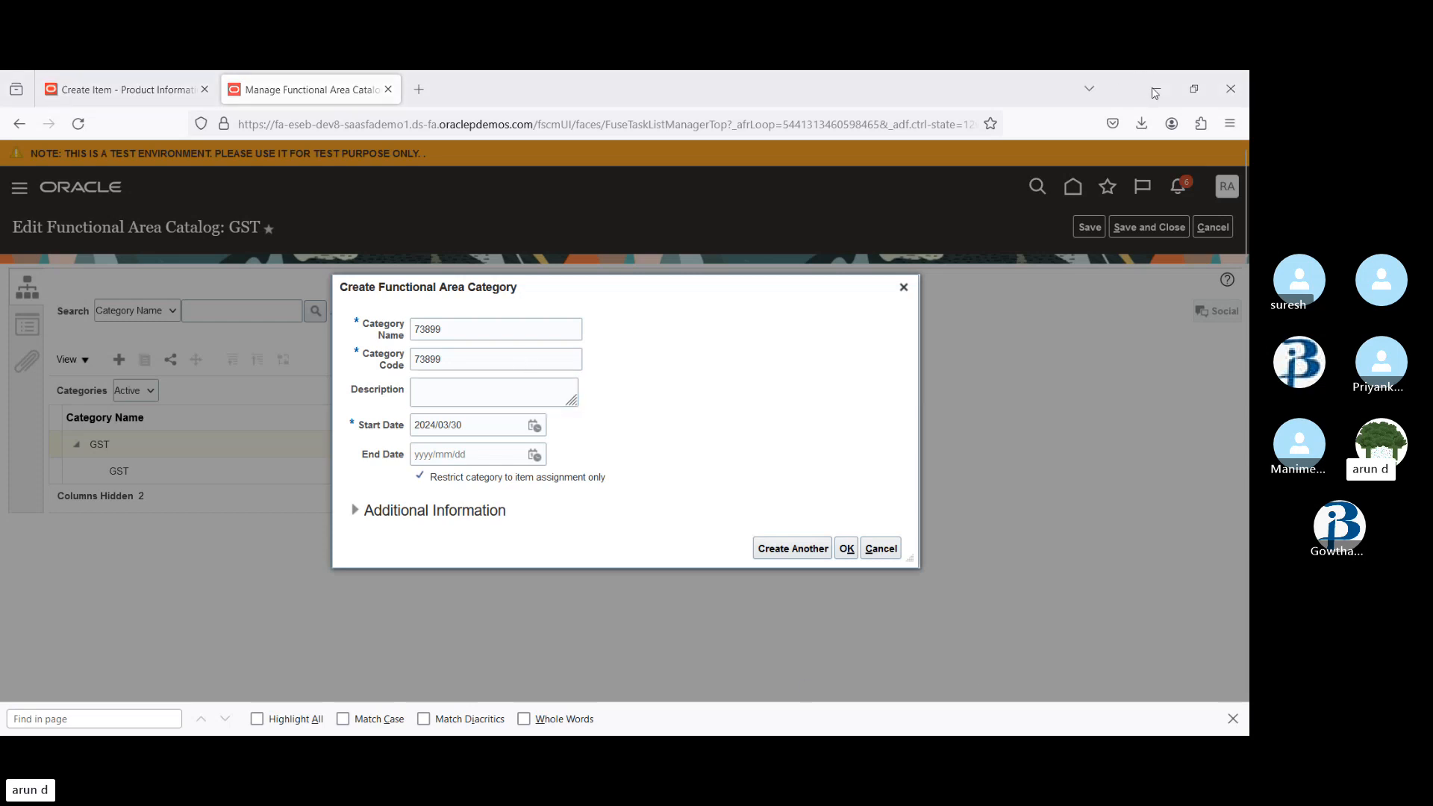
key(alt+Tab)
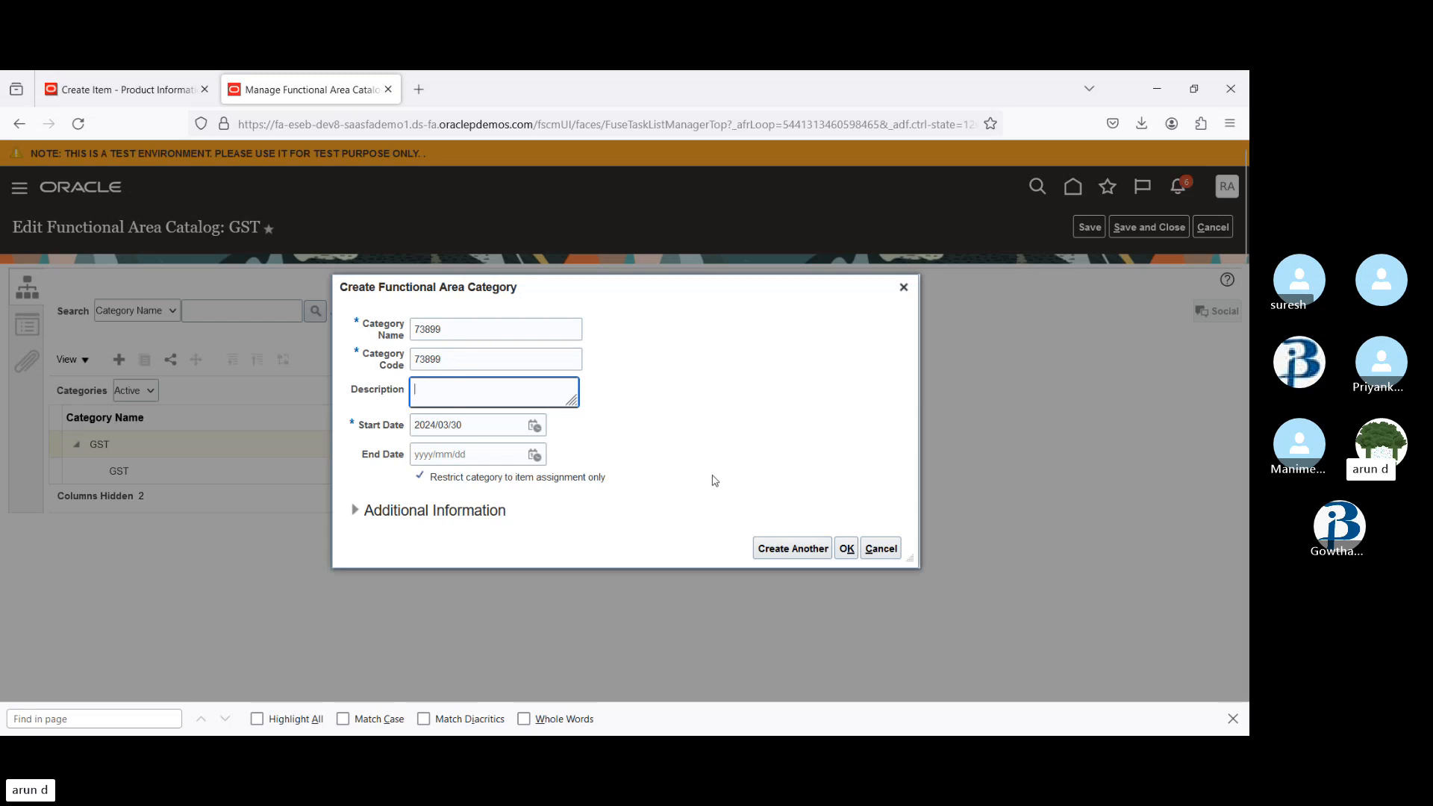
click(846, 548)
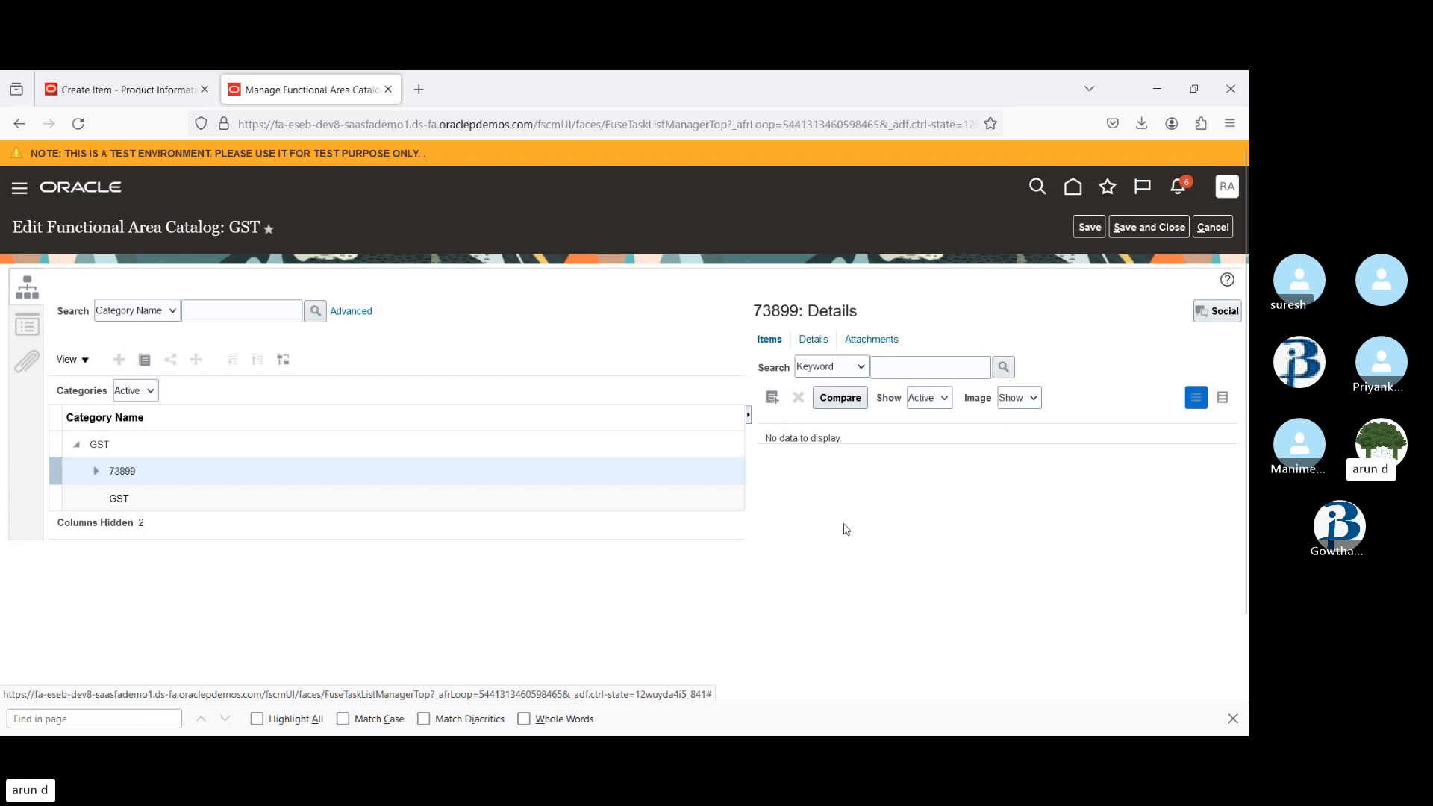
- Return to the new item and enter Soap - FG as both its item name and description
click(120, 85)
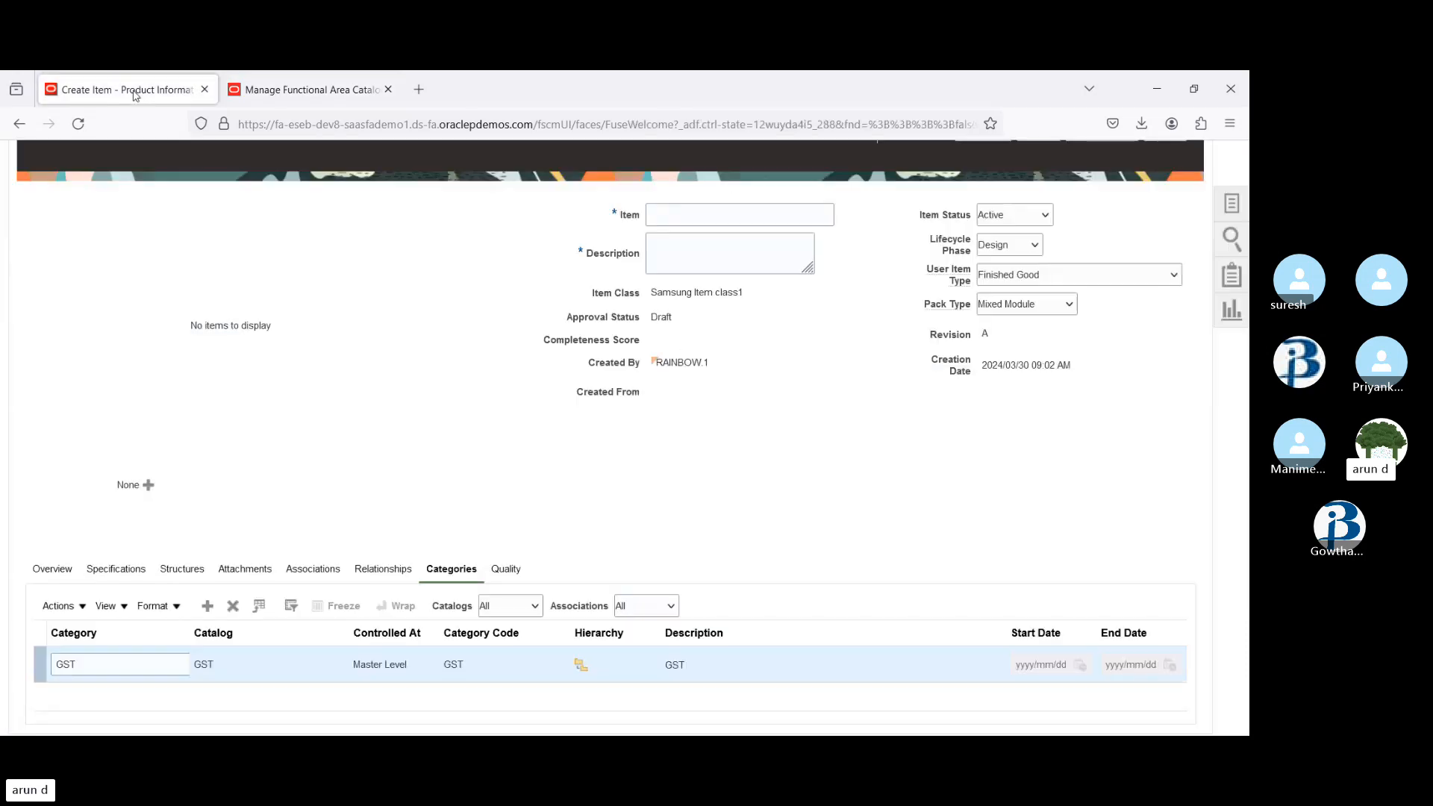
click(709, 215)
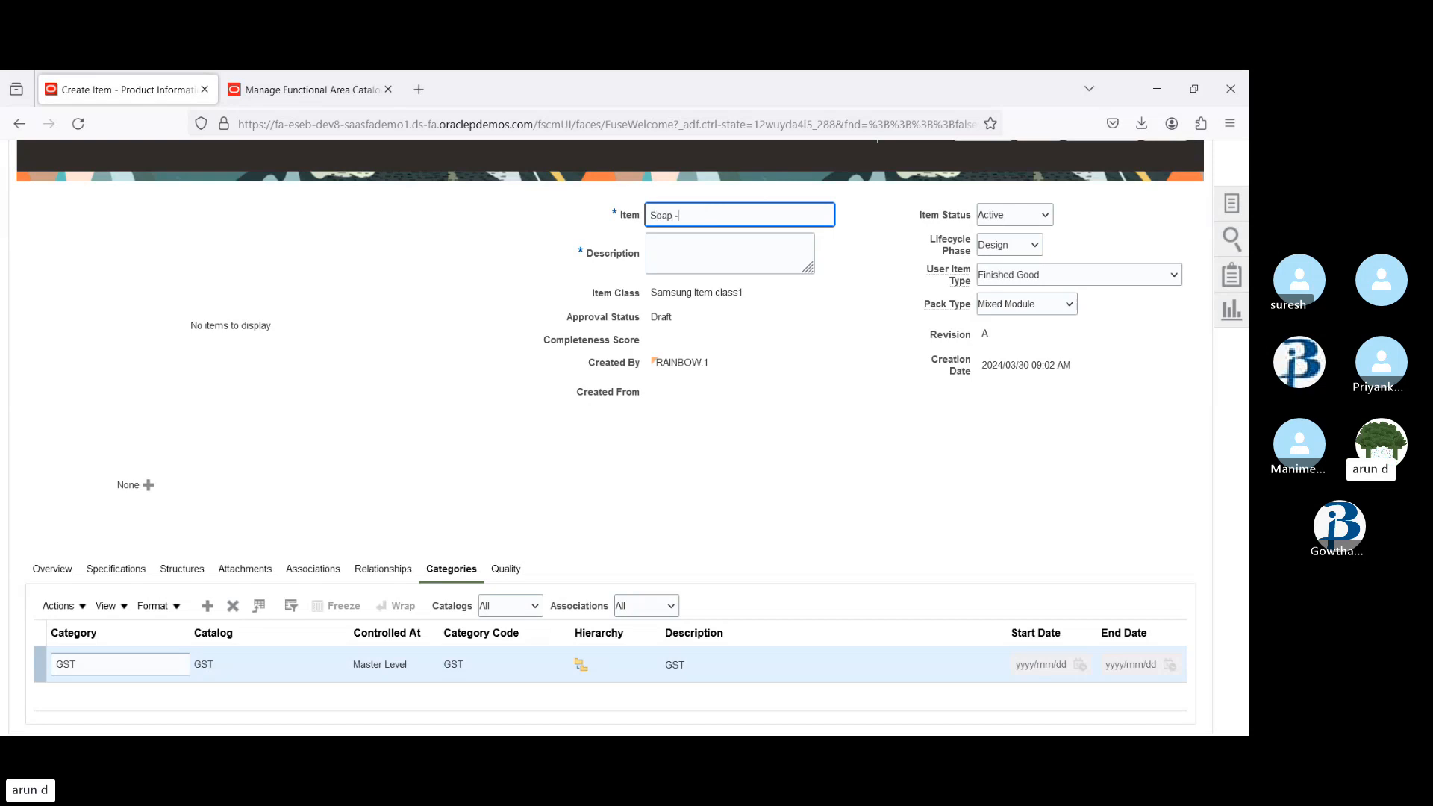
key(Tab)
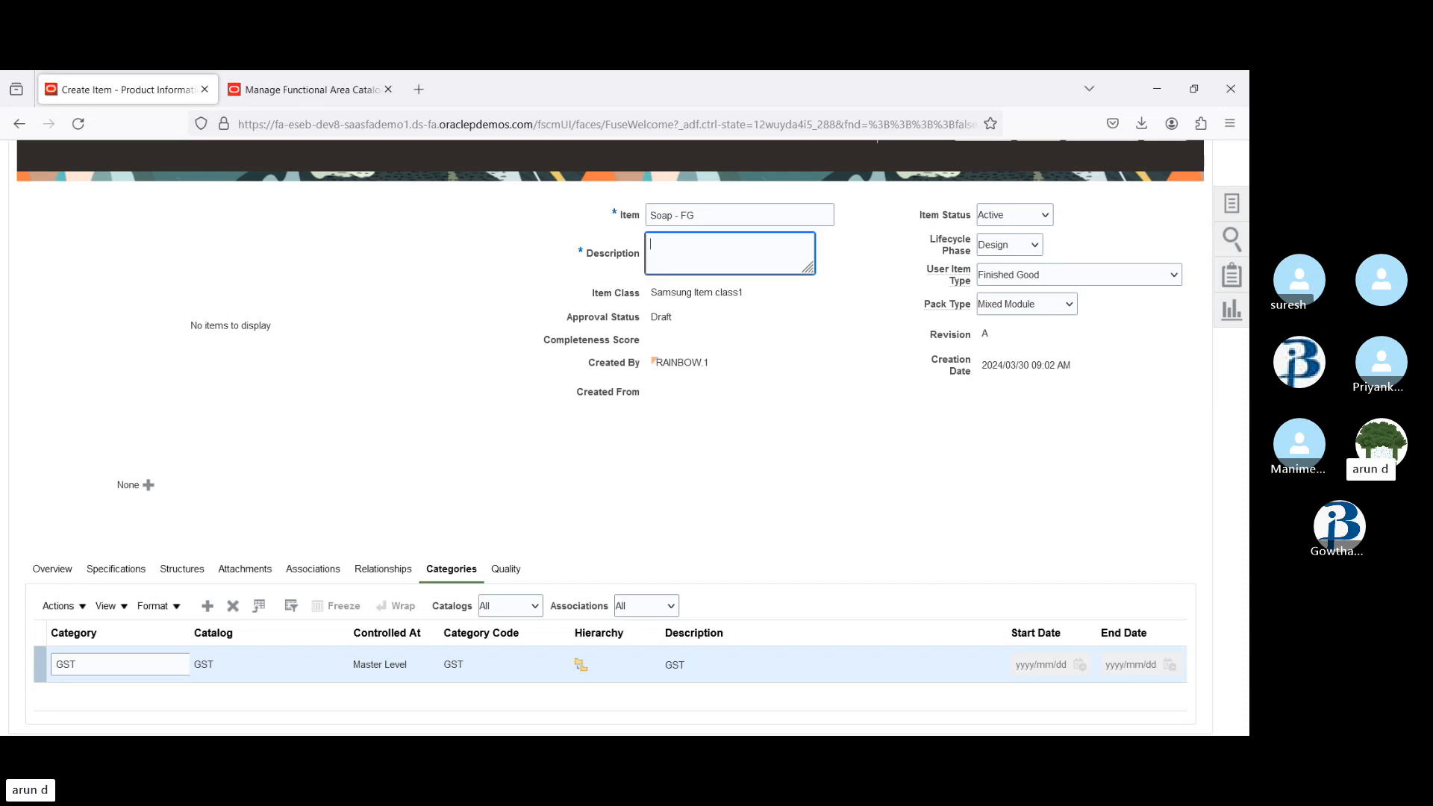
triple_click(725, 214)
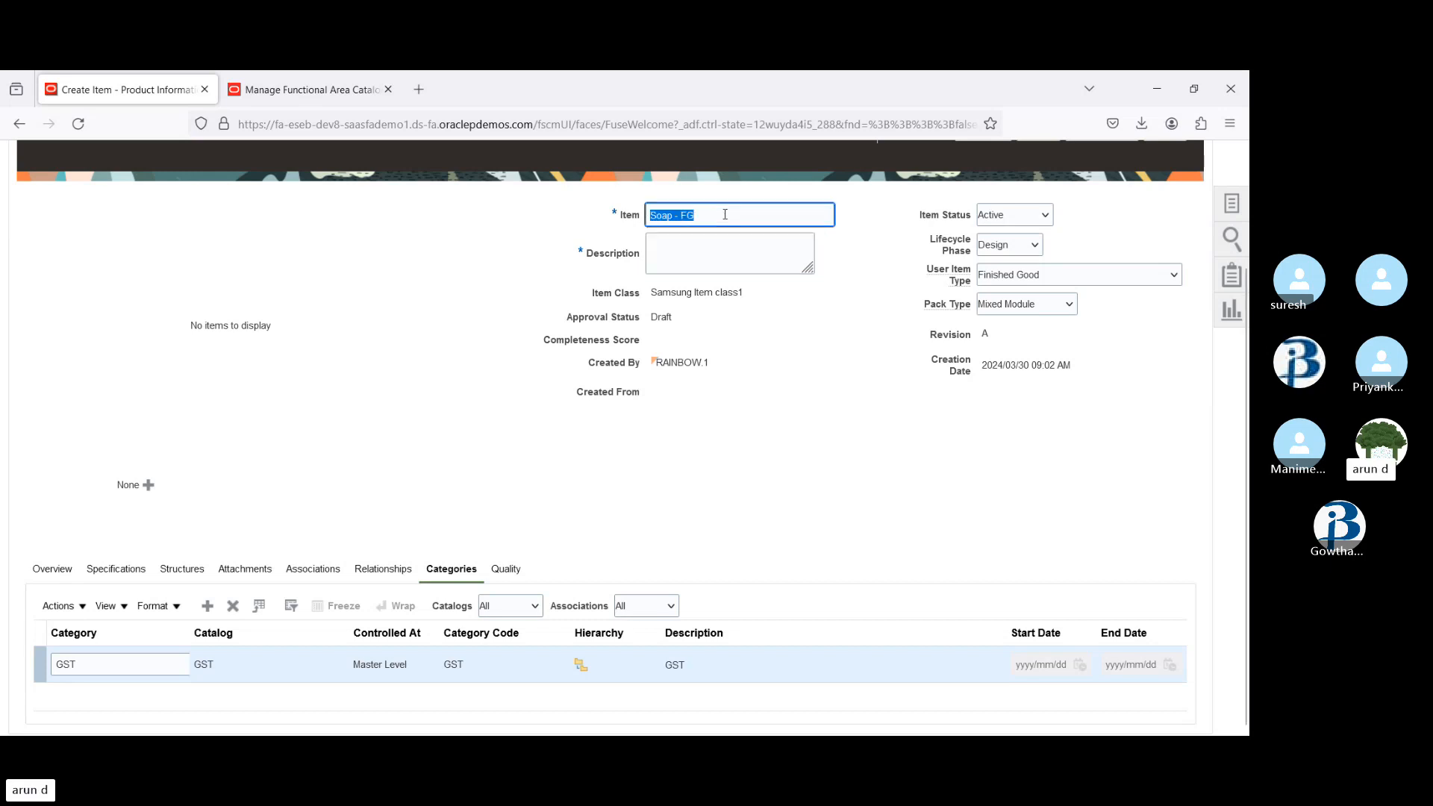
key(ctrl+c)
click(729, 254)
key(ctrl+v)
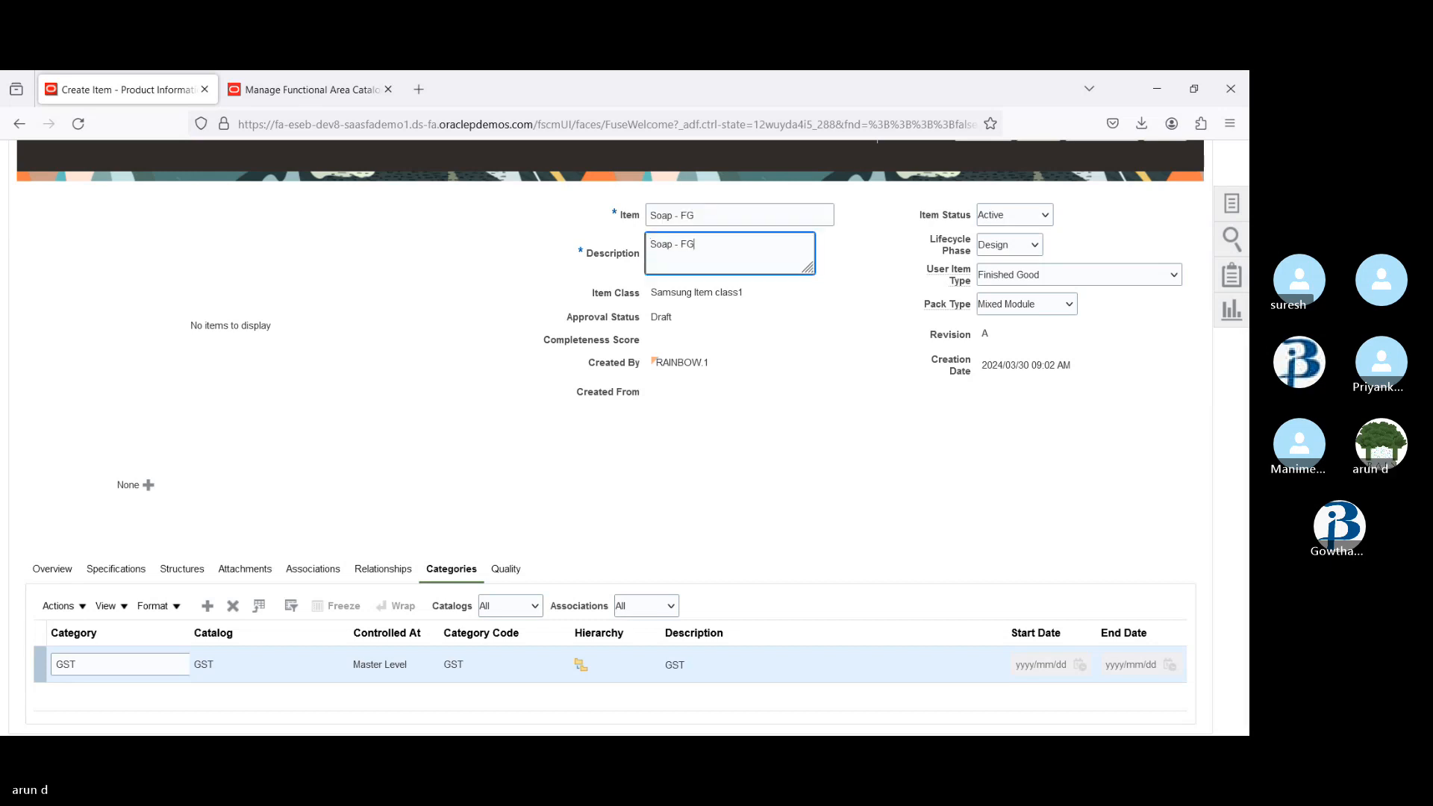
click(795, 438)
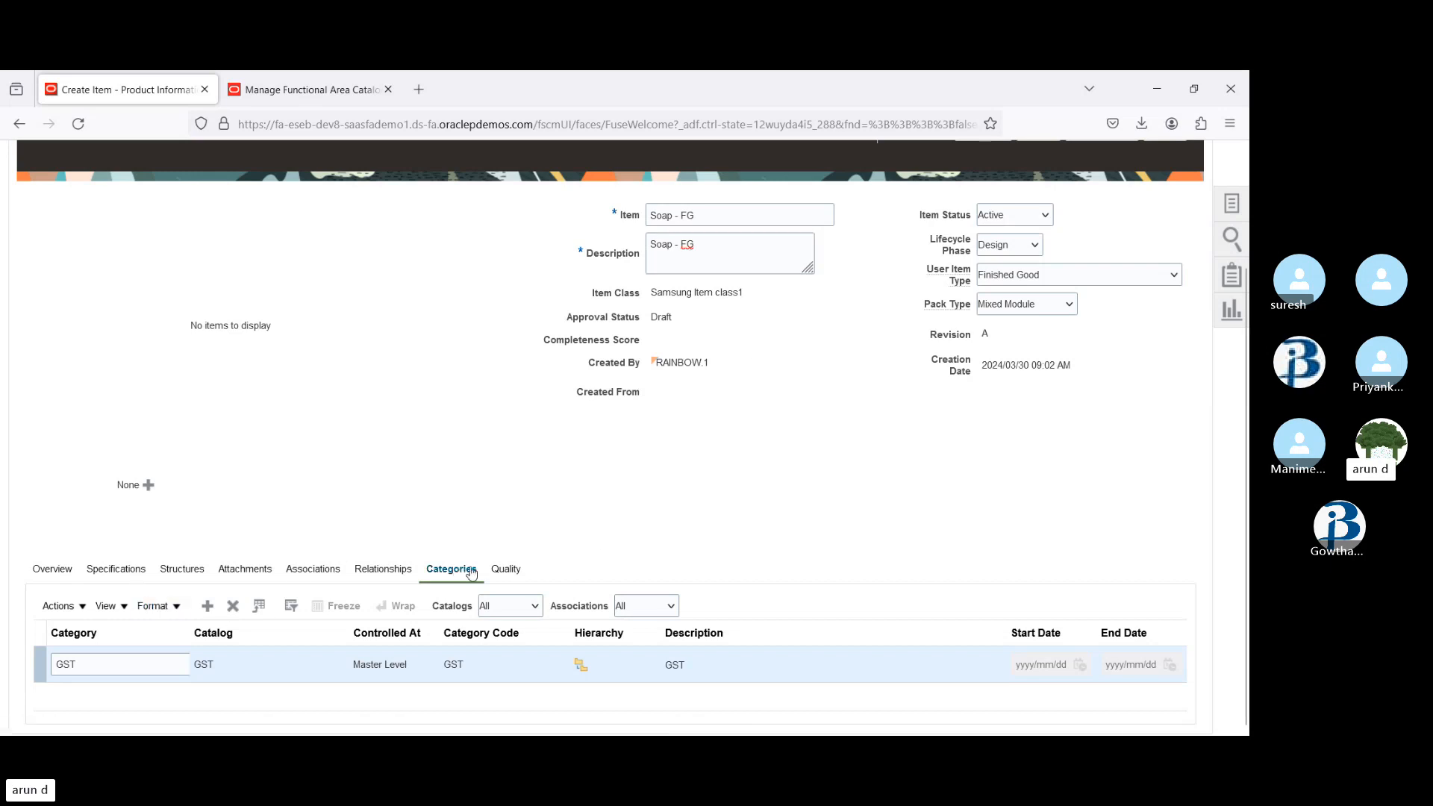
- Try to associate the item with the listed organizations from 001 Seattle through 10000 AAA3-Hyderabad Organization
click(317, 573)
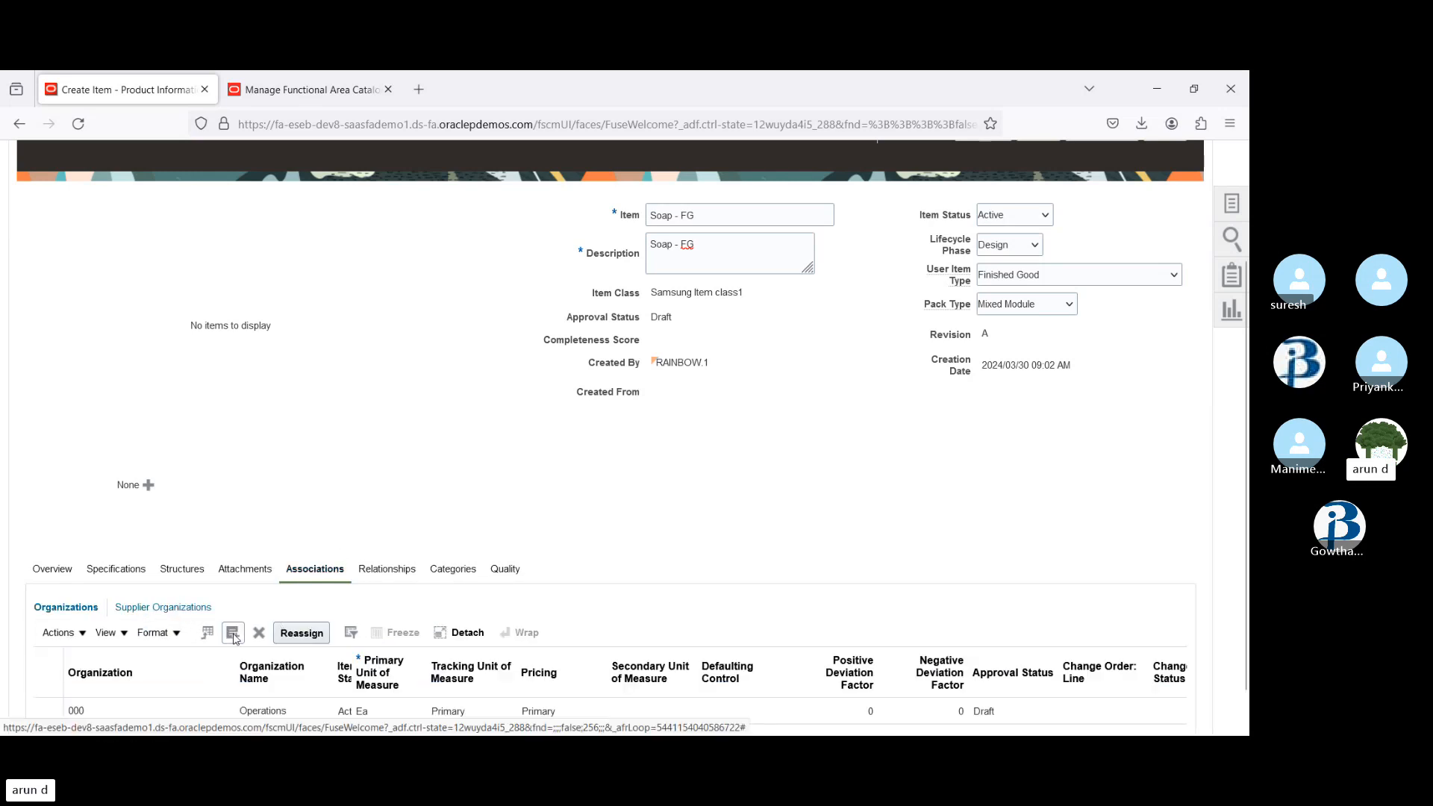
click(236, 637)
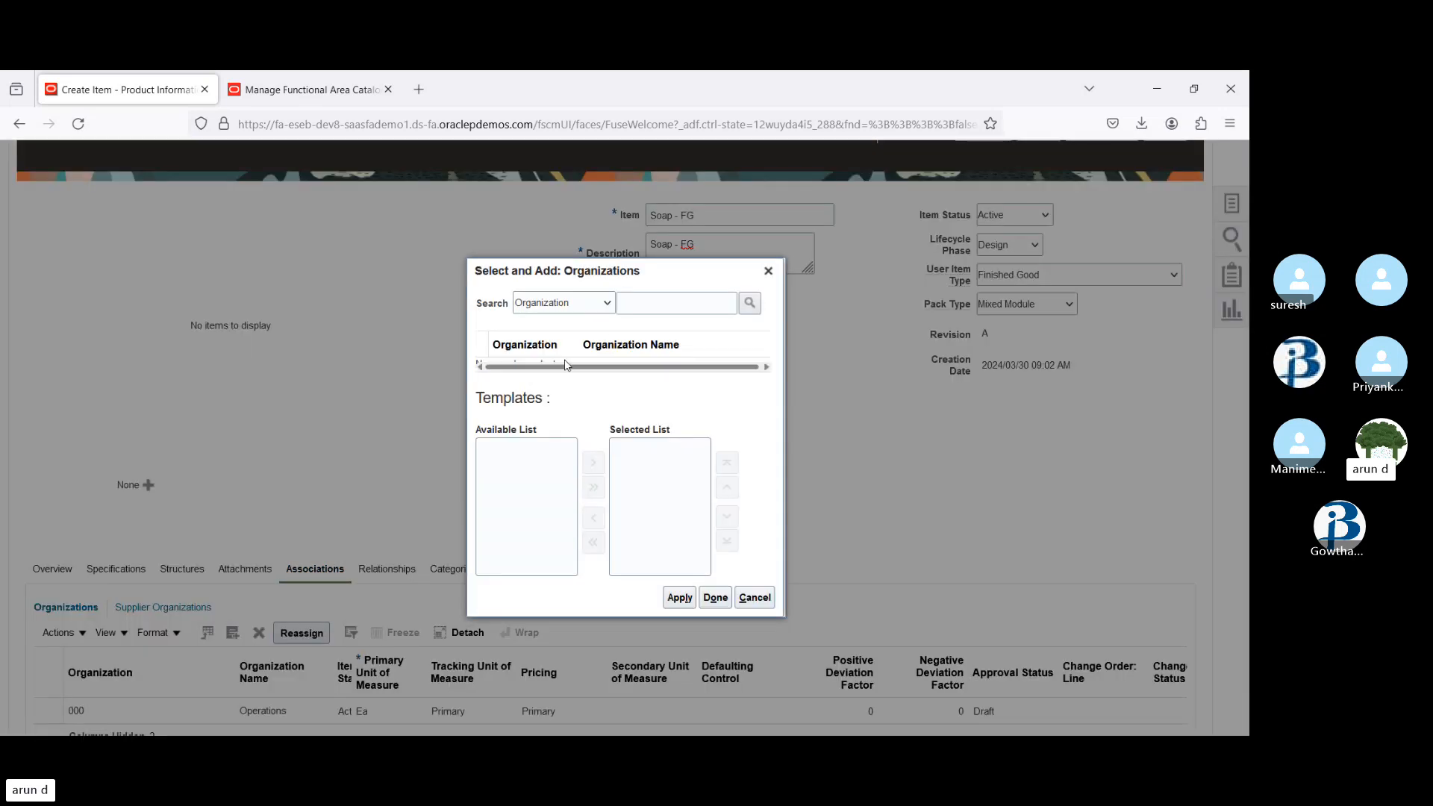
click(750, 303)
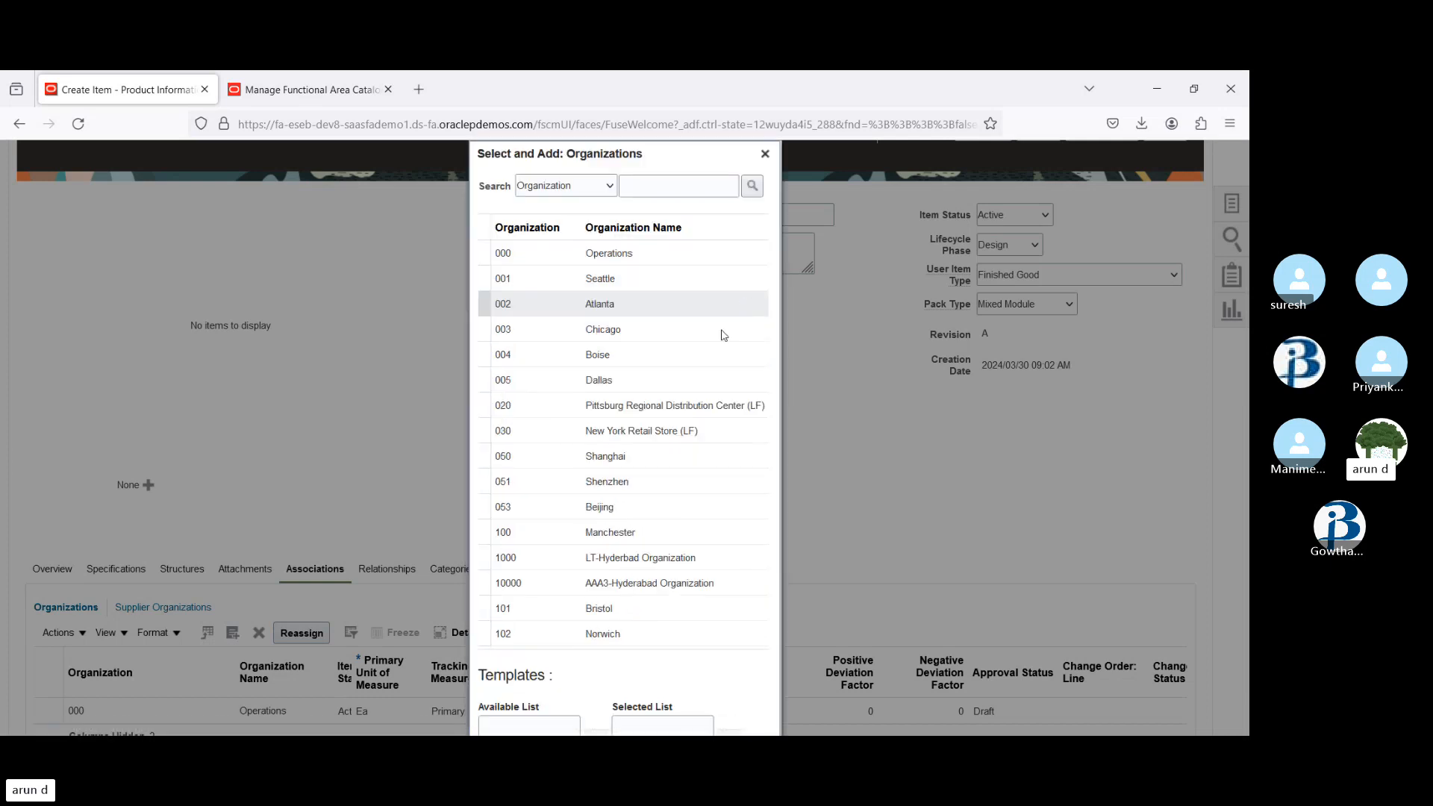
click(527, 284)
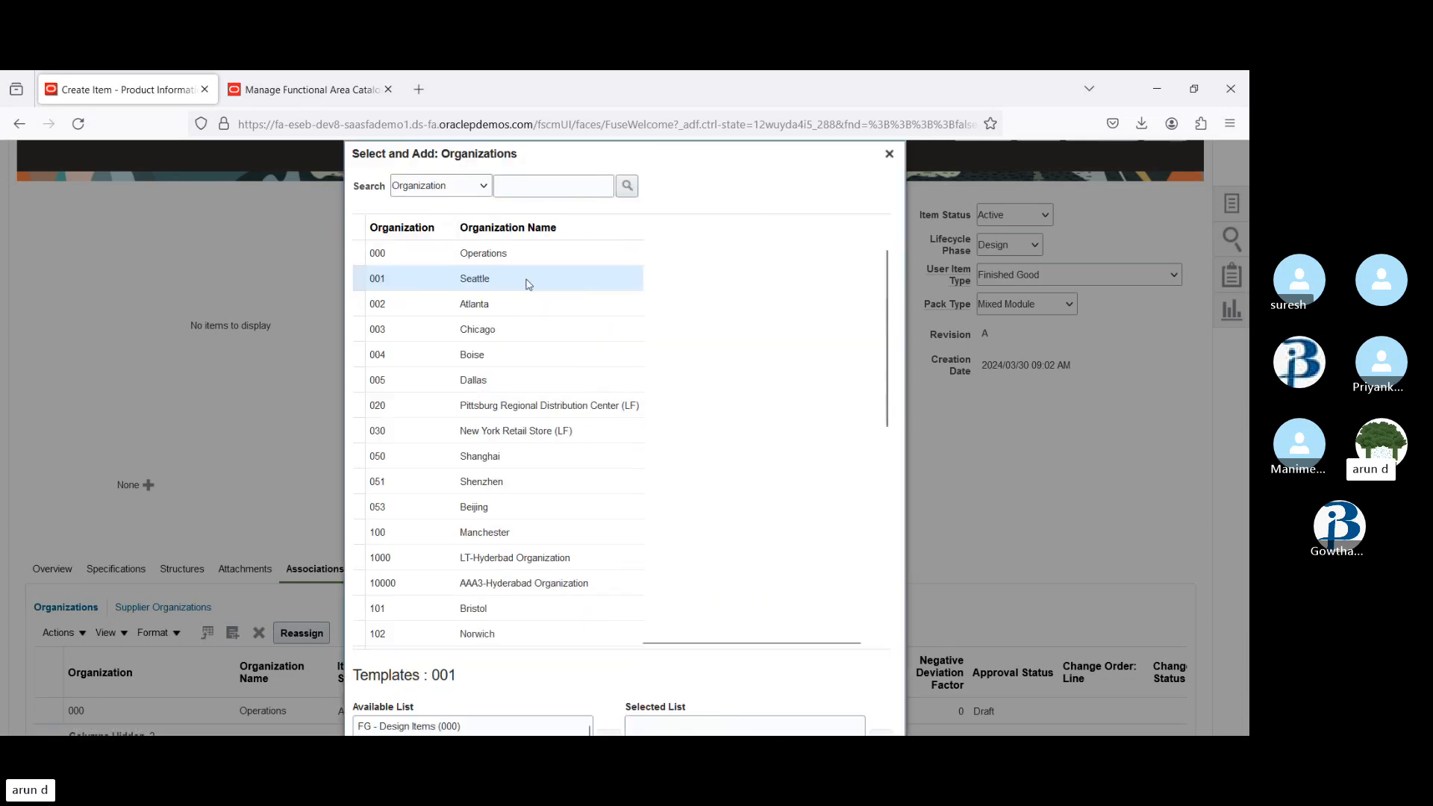
ctrl+click(496, 303)
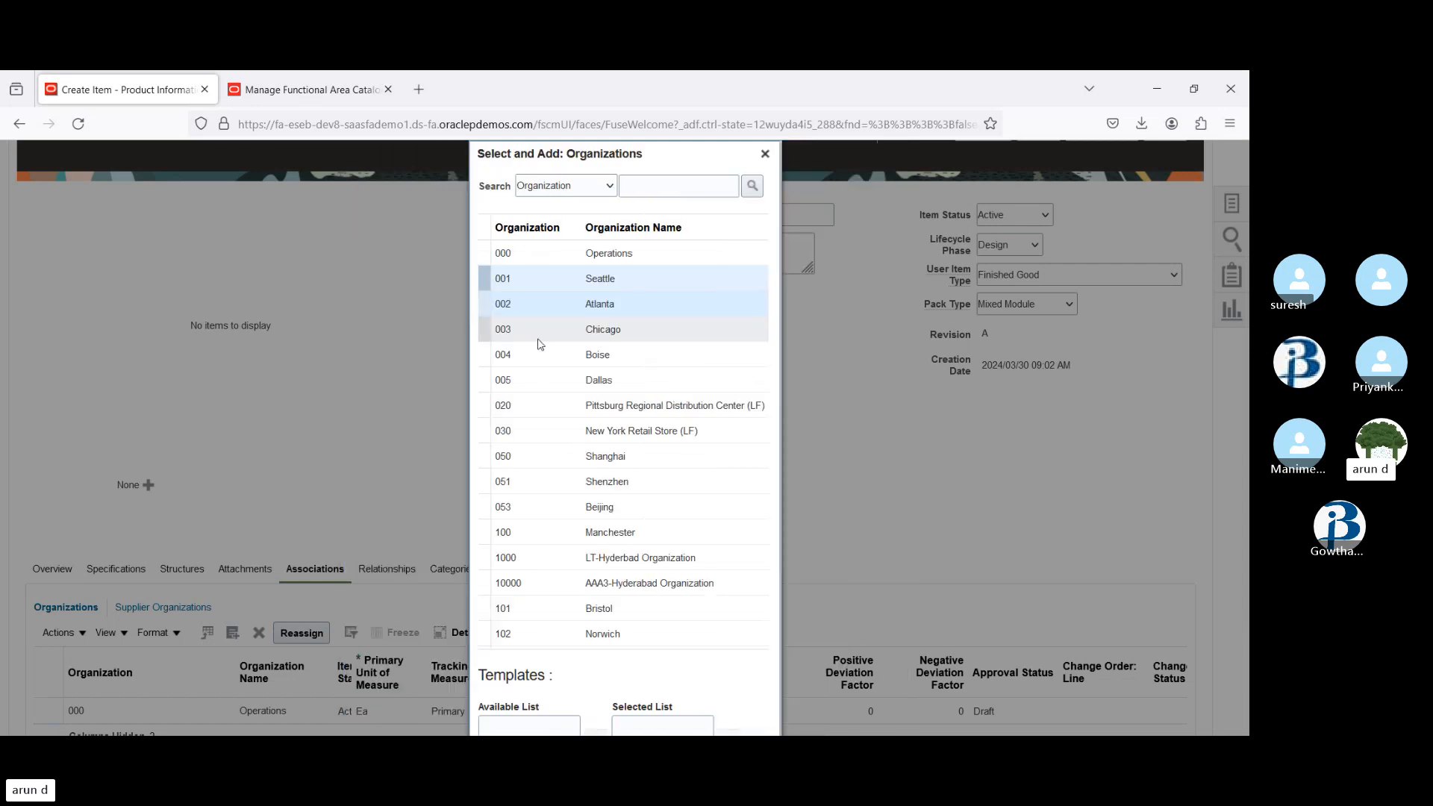
ctrl+click(541, 331)
ctrl+click(537, 352)
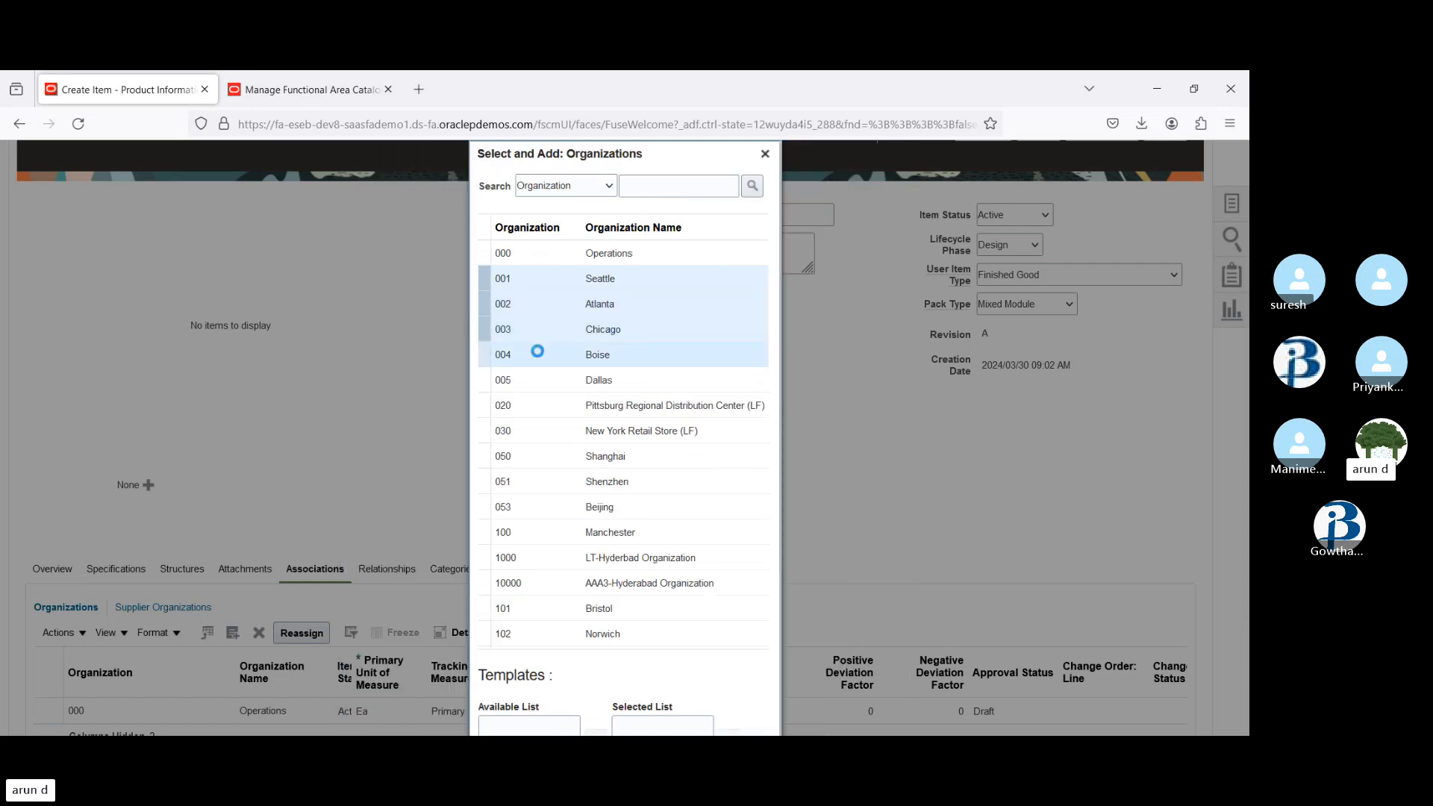
ctrl+click(544, 379)
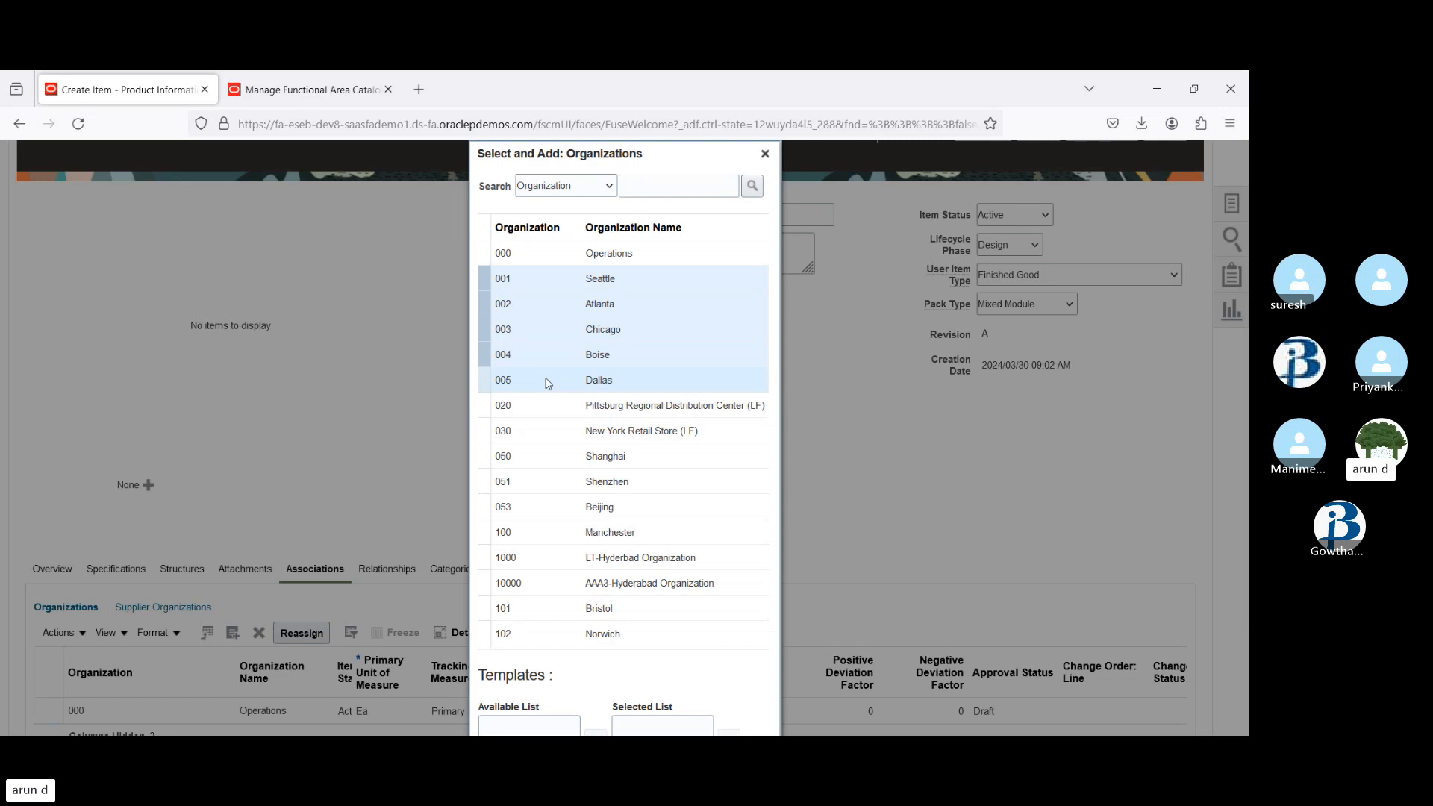
ctrl+click(542, 411)
ctrl+click(542, 429)
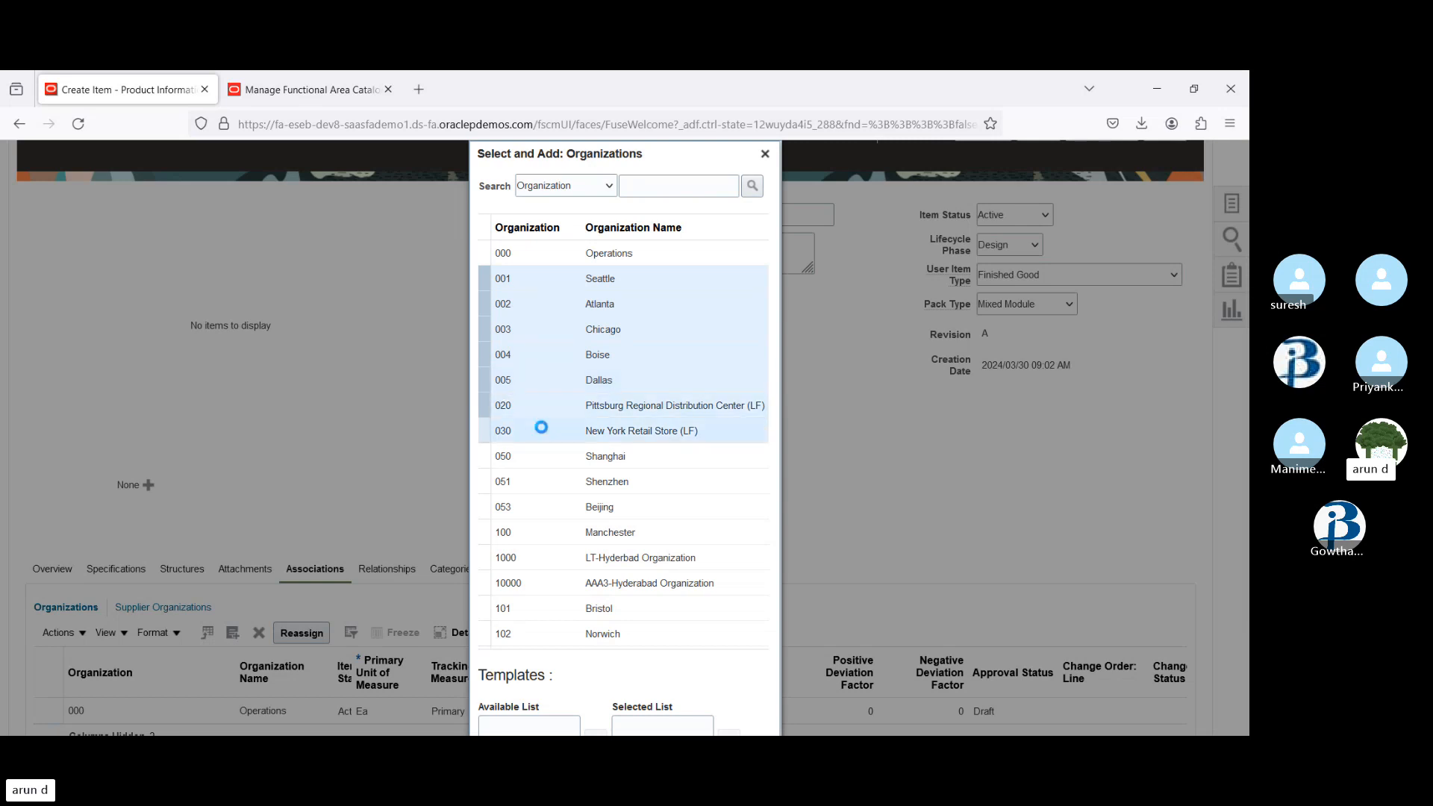
ctrl+click(541, 457)
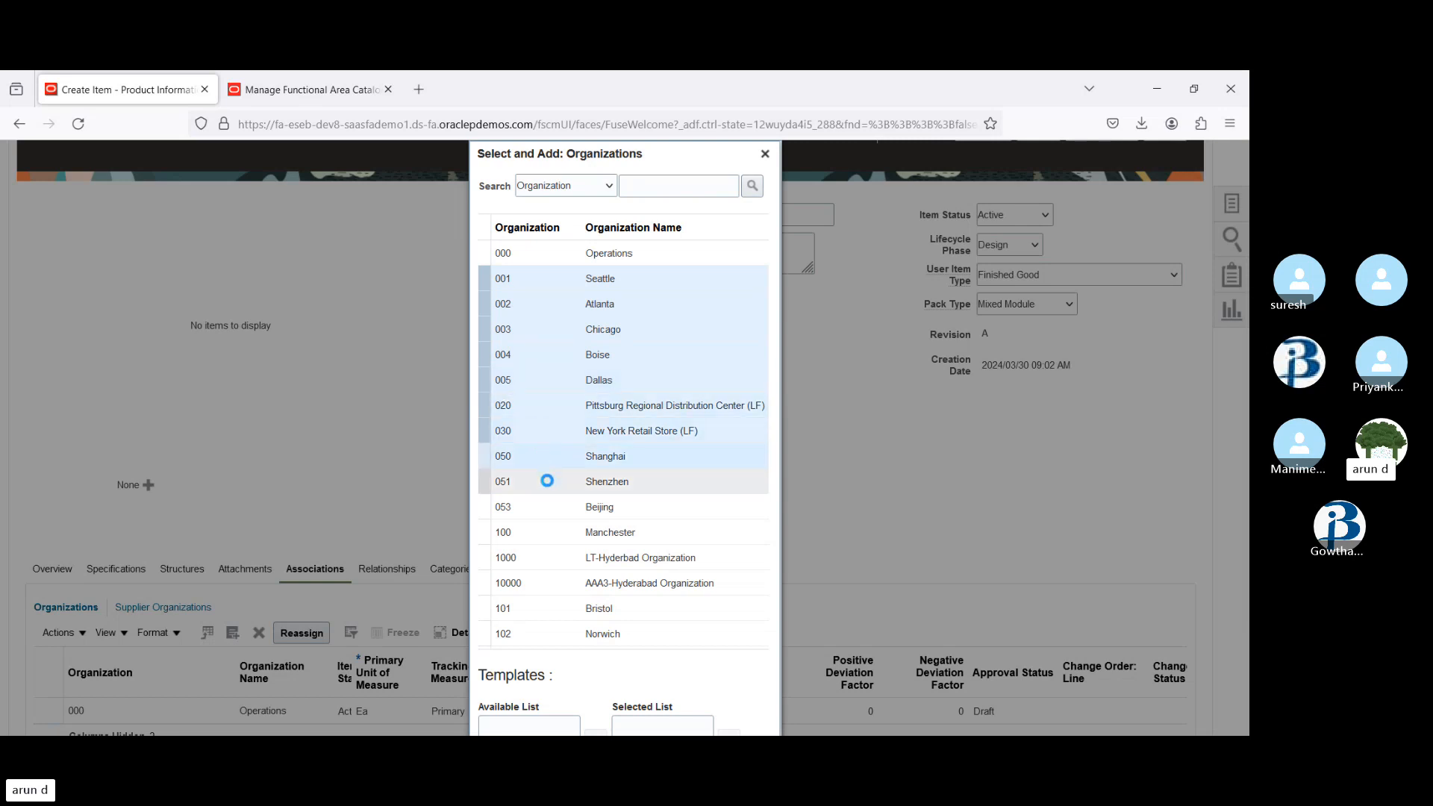
ctrl+click(553, 486)
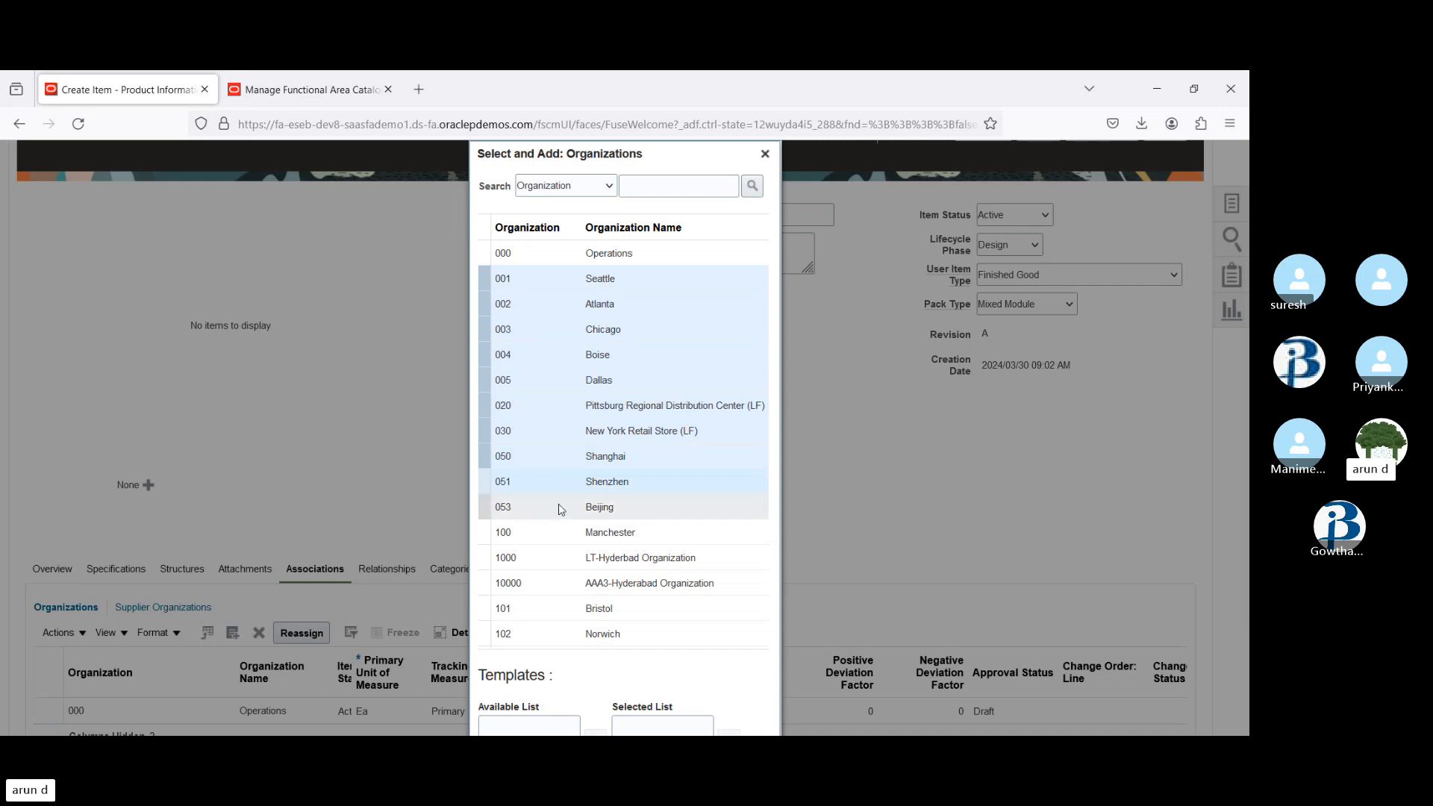
shift+click(581, 556)
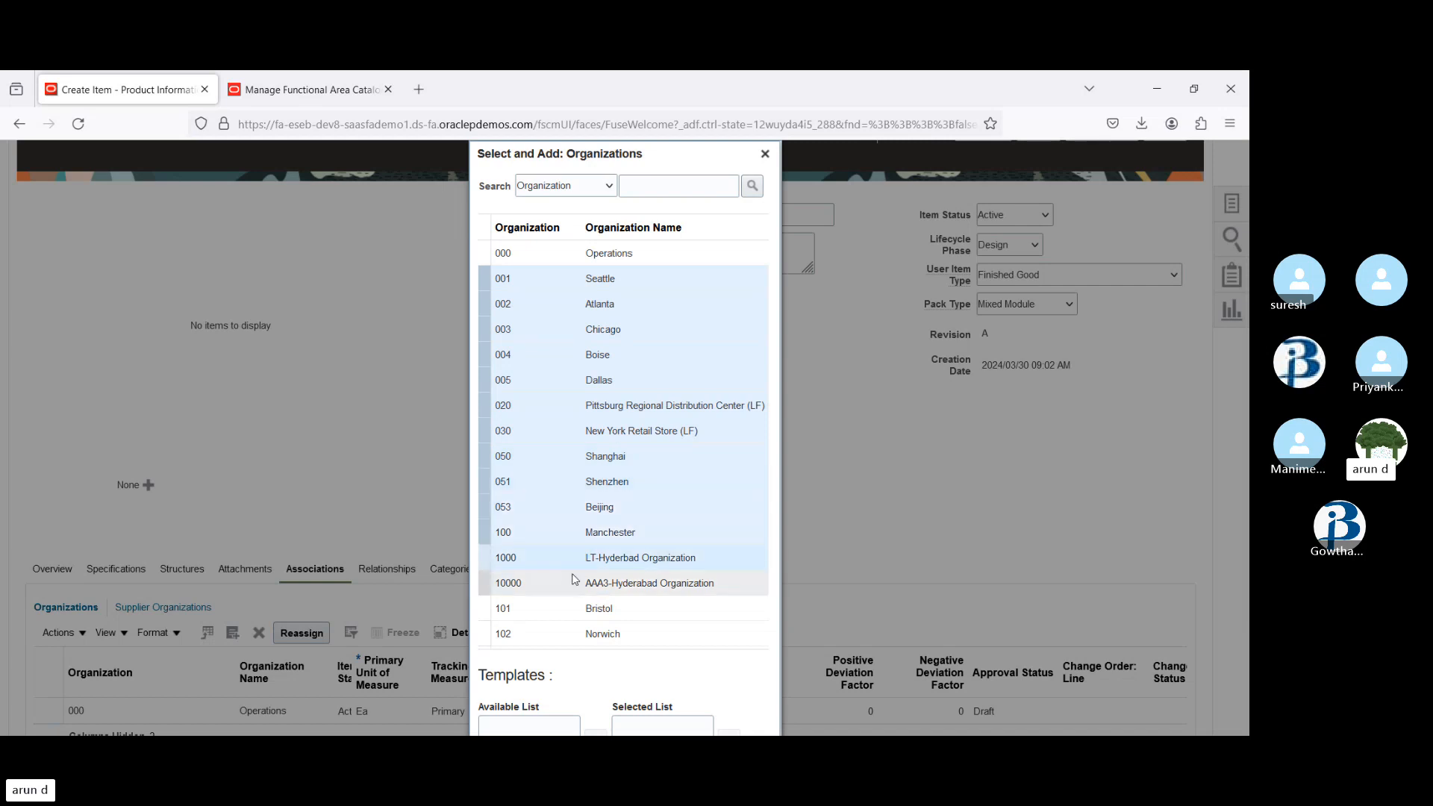
ctrl+click(573, 585)
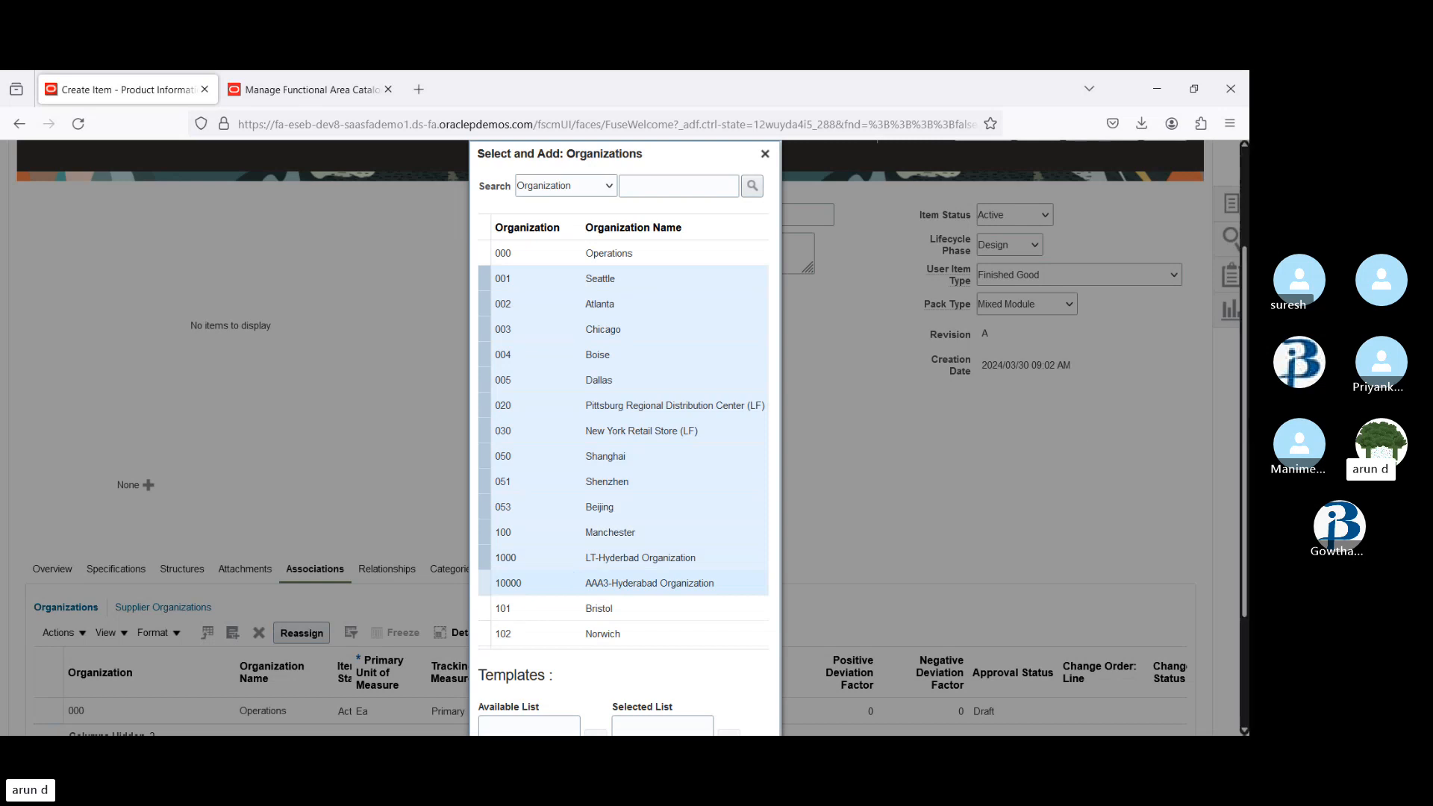
scroll(624, 433, down, 3)
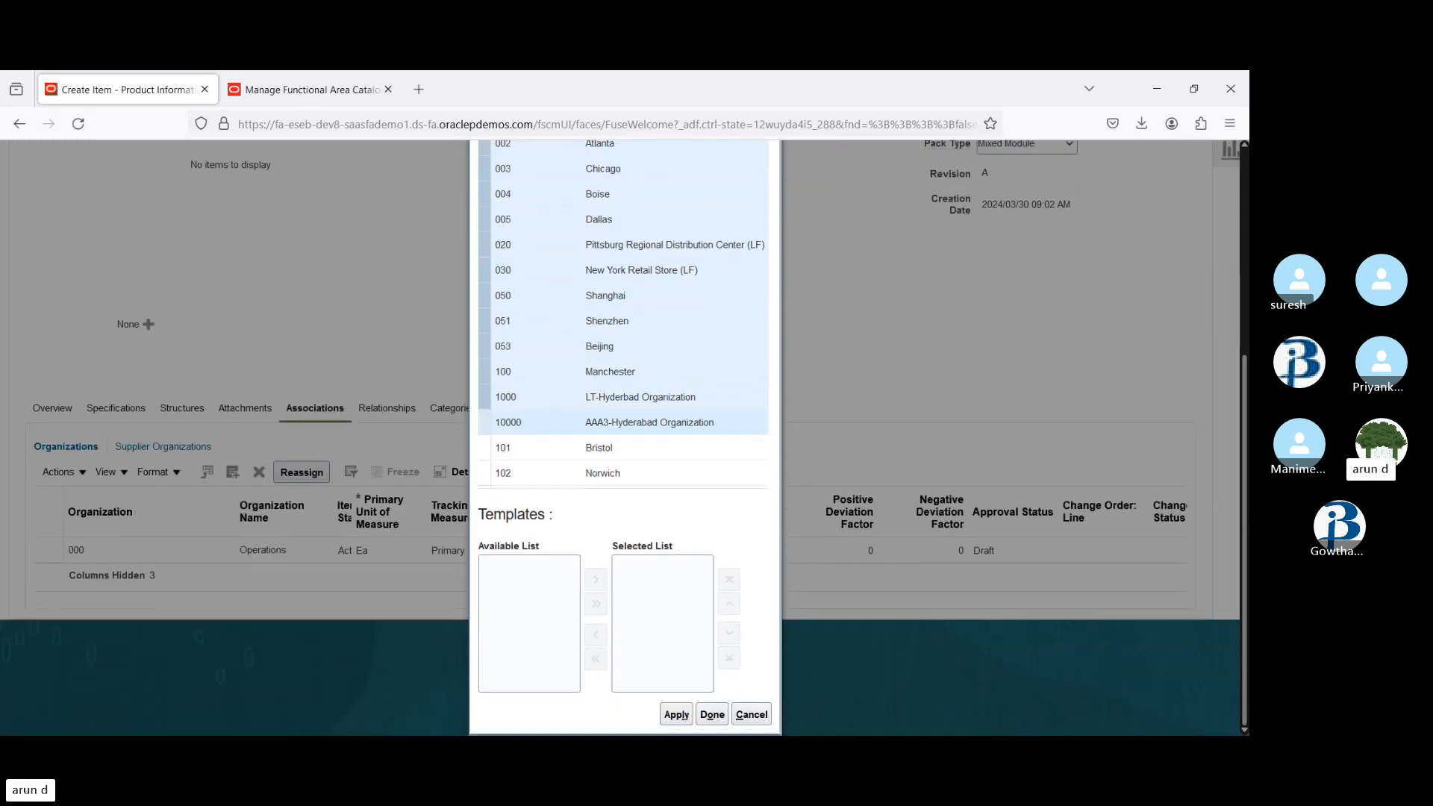
click(712, 714)
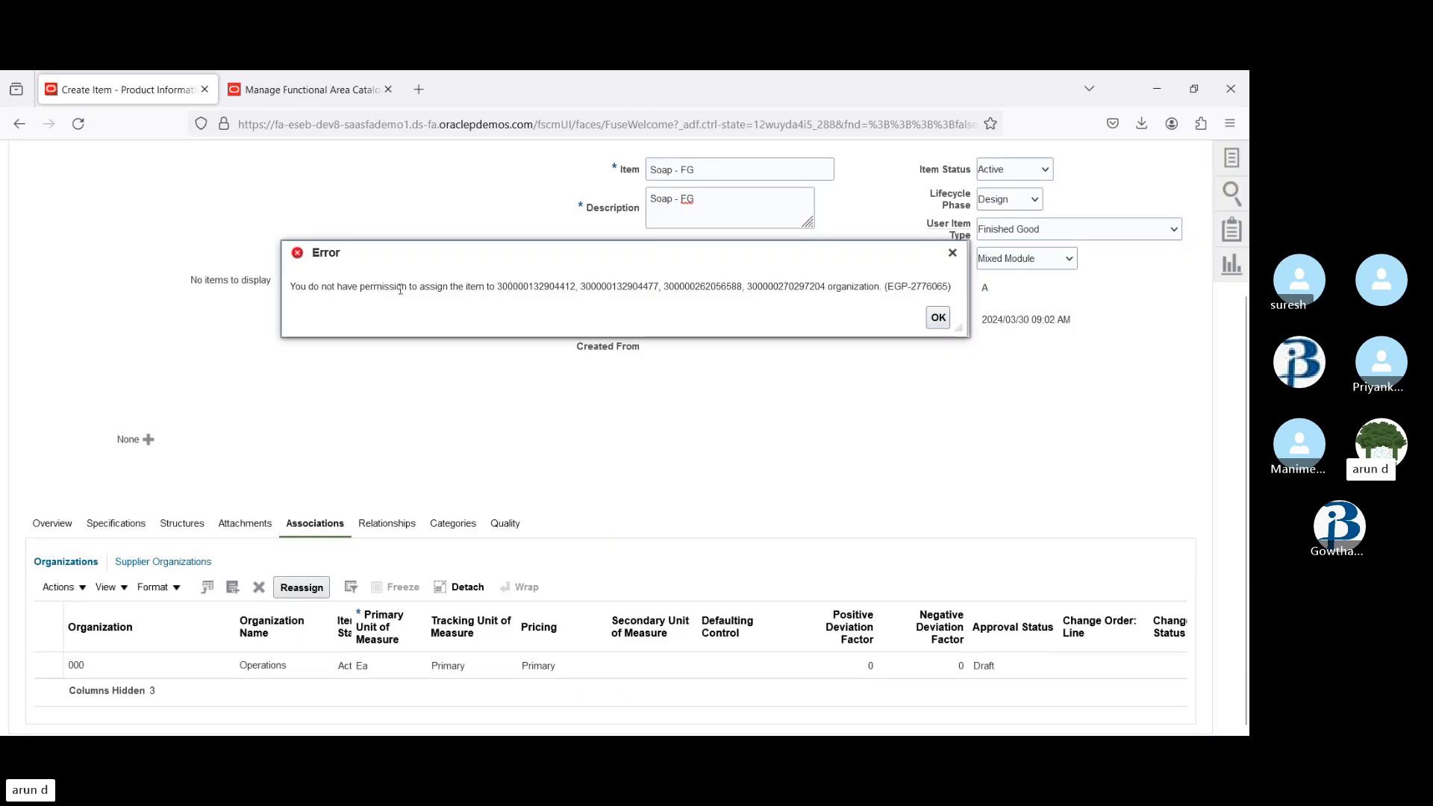
drag(374, 287, 774, 285)
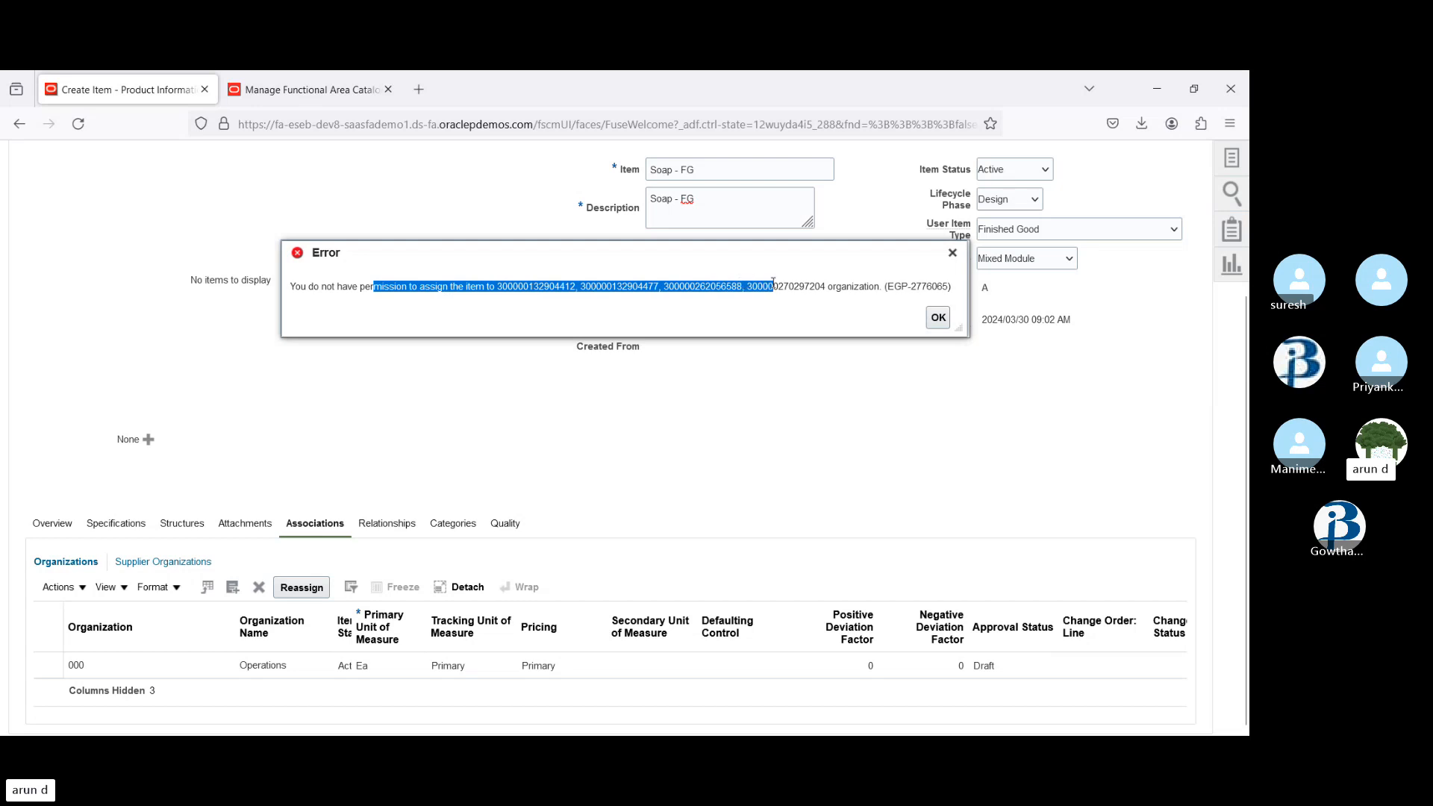
click(939, 319)
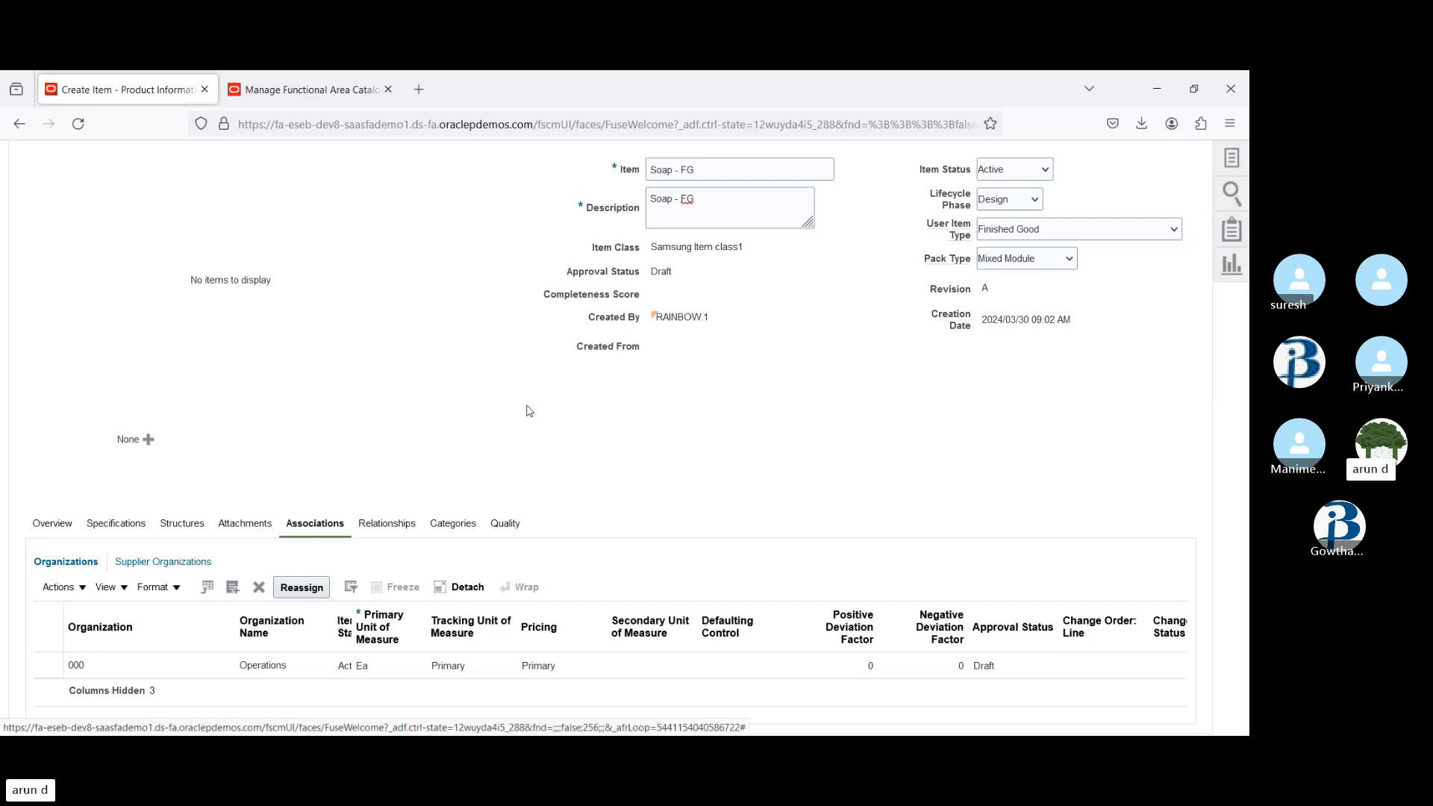
- Associate the item with organizations 001 Seattle, 002 Atlanta and 003 Chicago
click(232, 589)
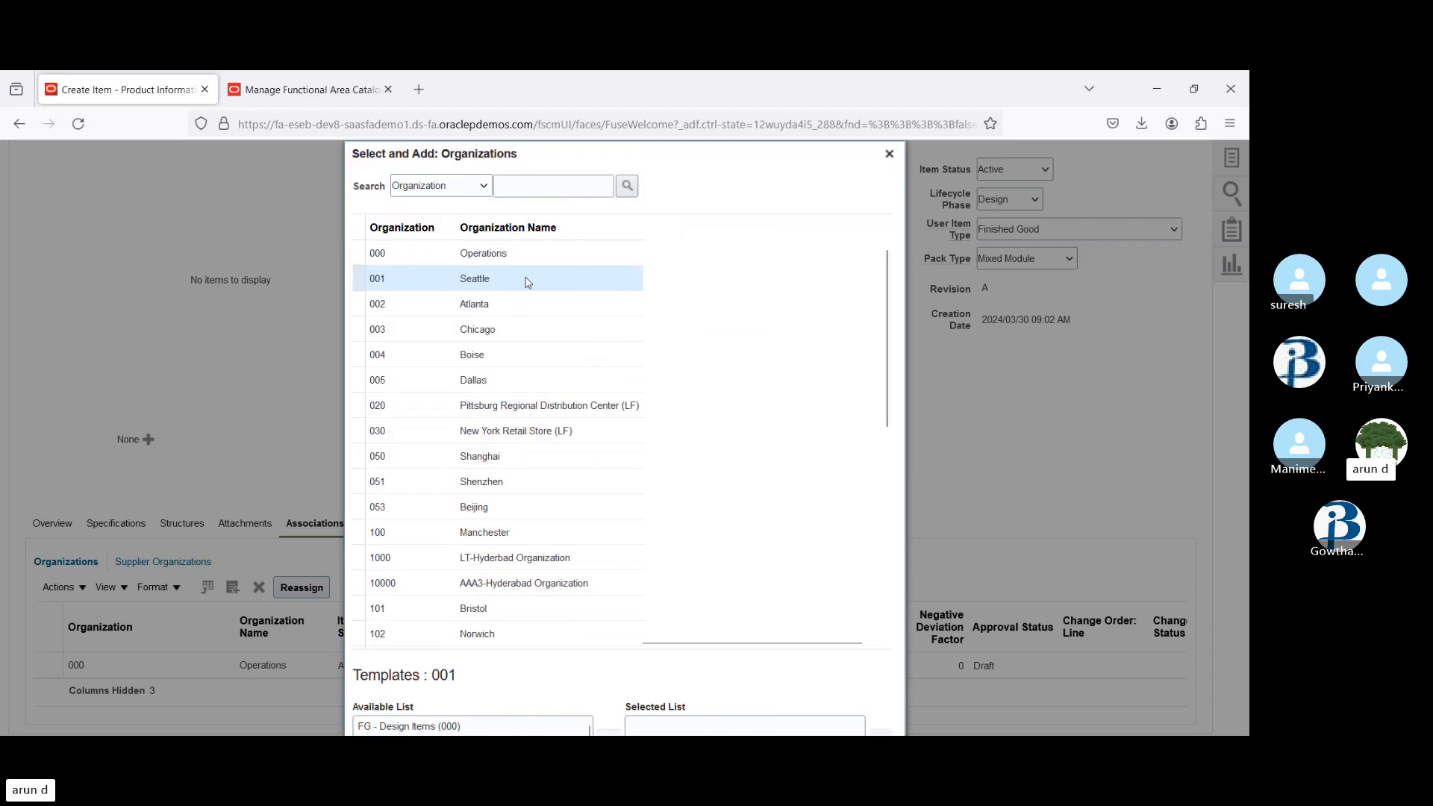
ctrl+click(490, 305)
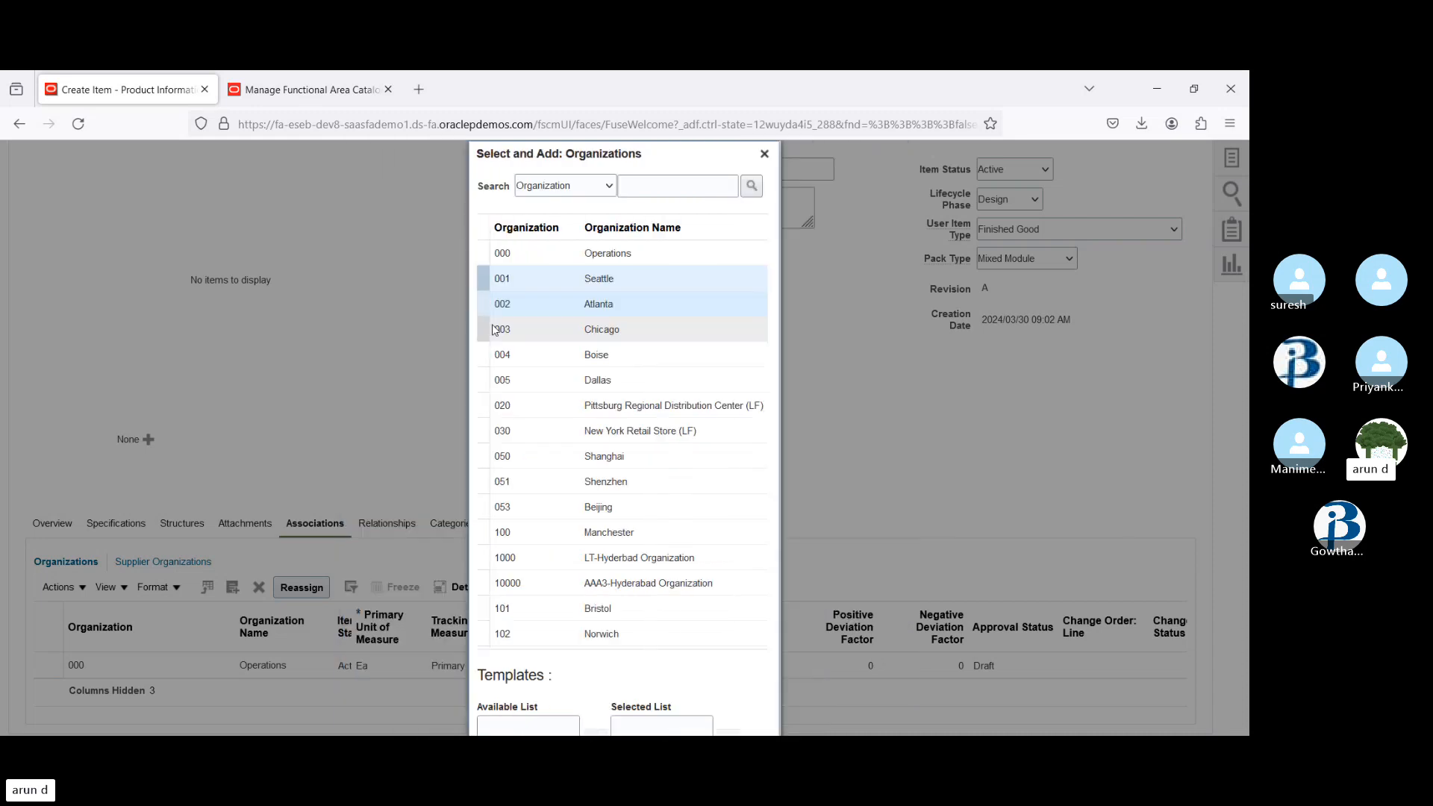
ctrl+click(535, 333)
scroll(716, 657, down, 3)
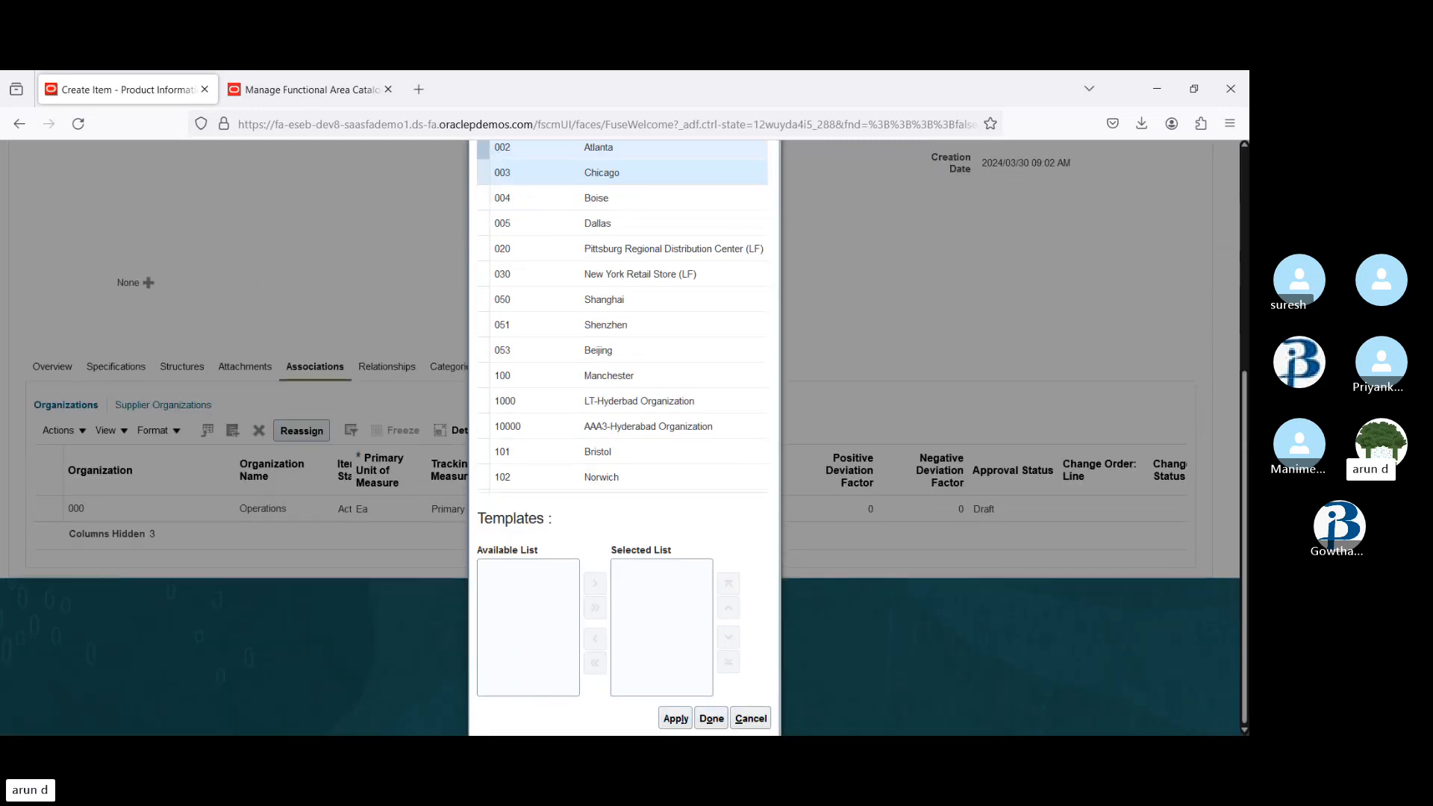
click(703, 721)
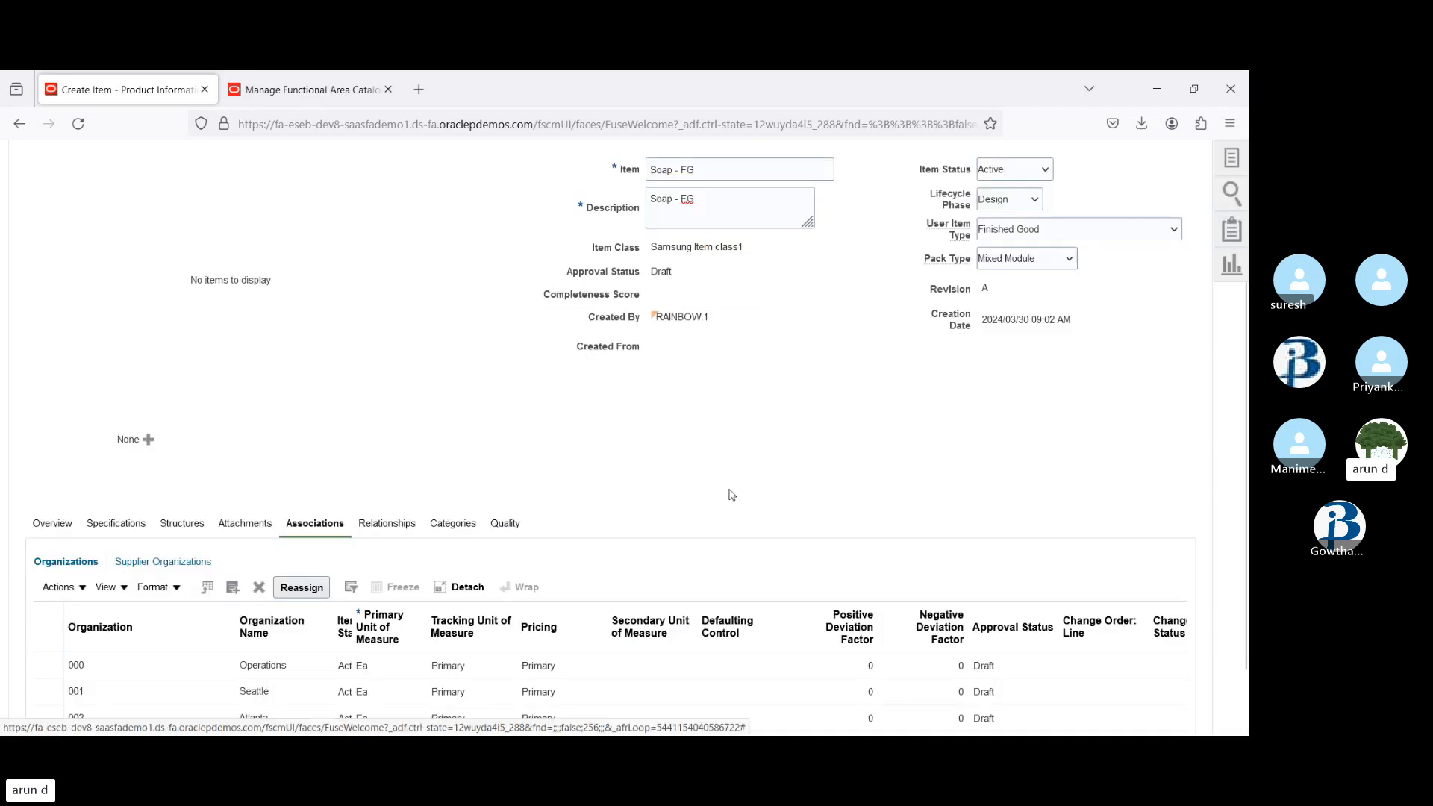
scroll(620, 433, down, 2)
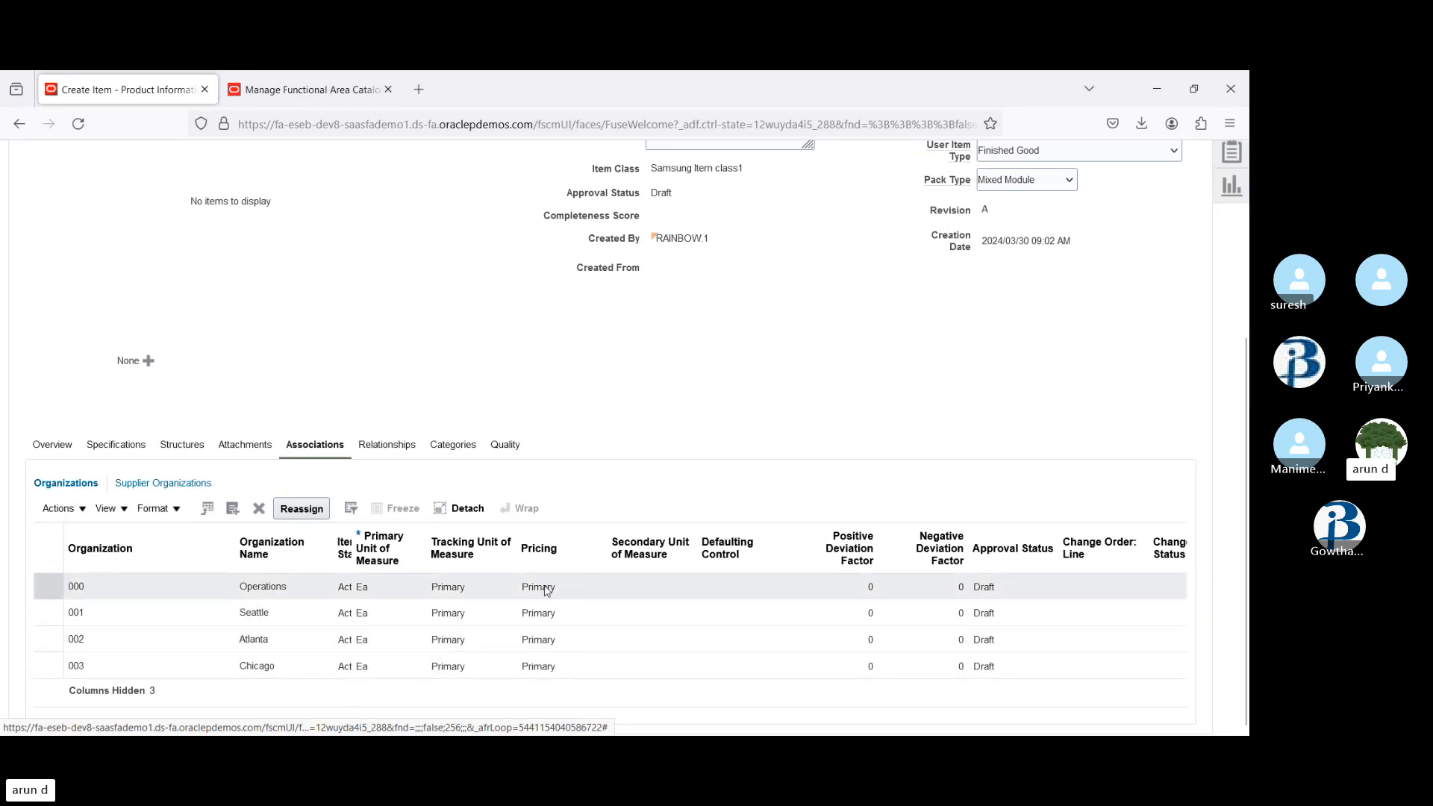
- Add a new category assignment row to the item and search for categories within the GST catalog
click(453, 446)
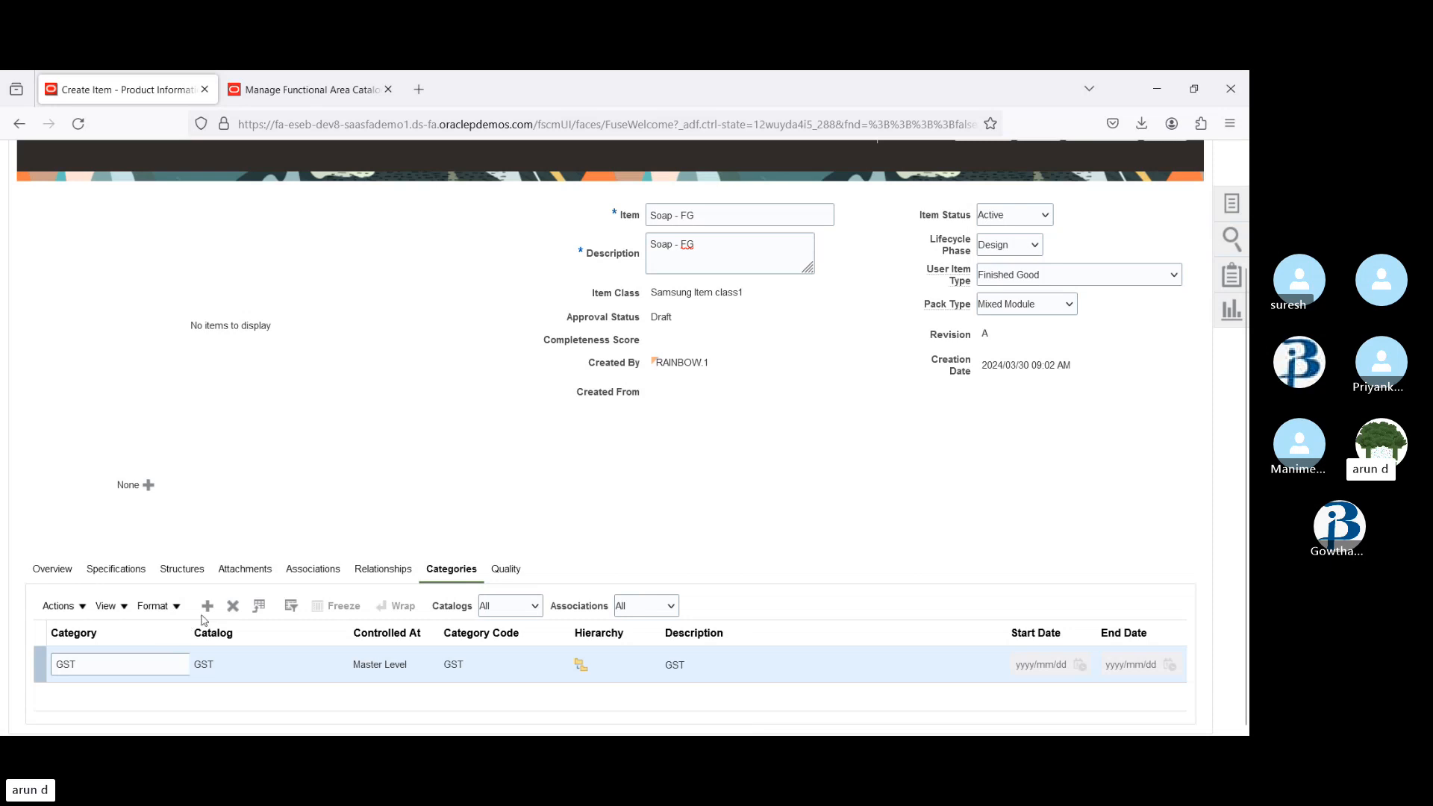
click(207, 609)
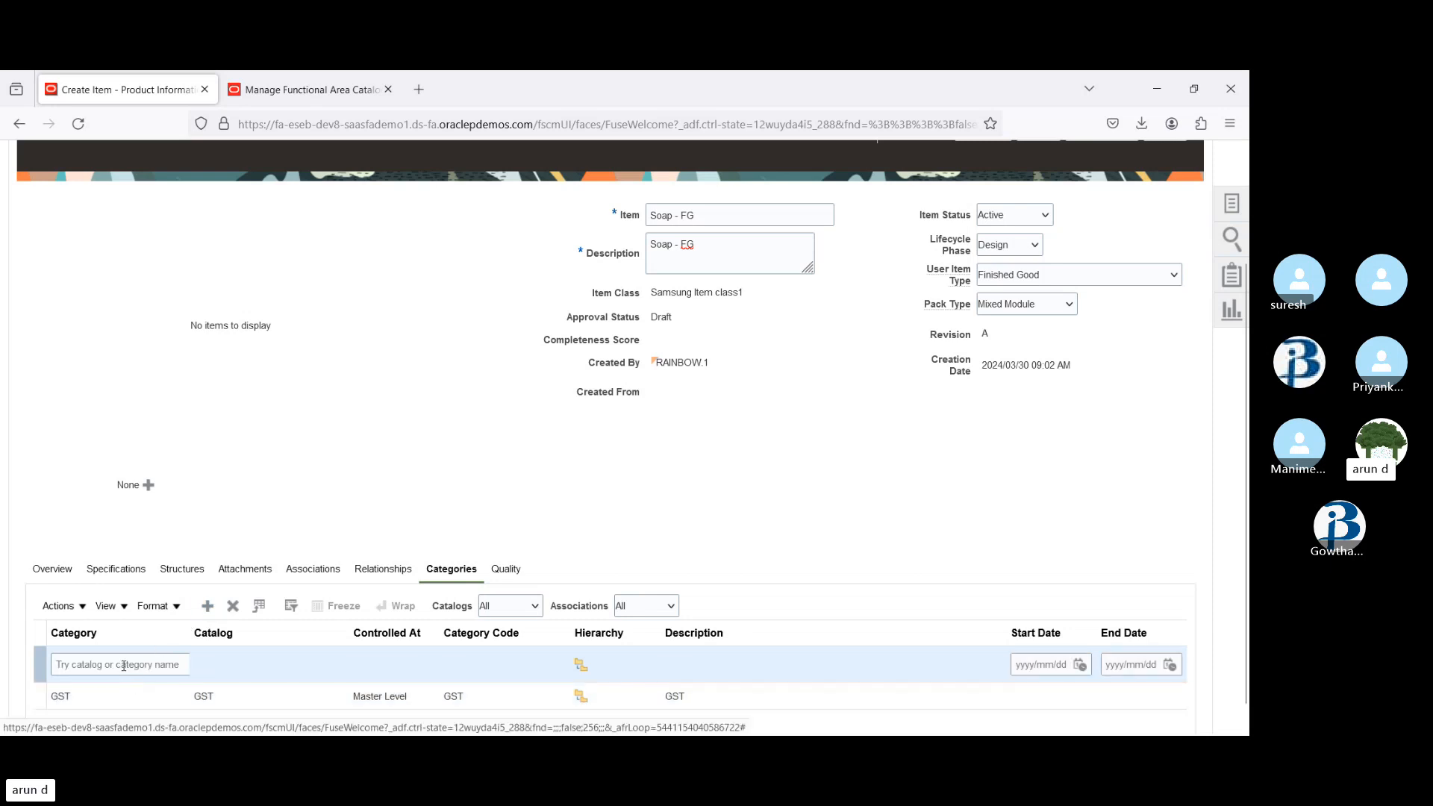
click(124, 665)
text(GST)
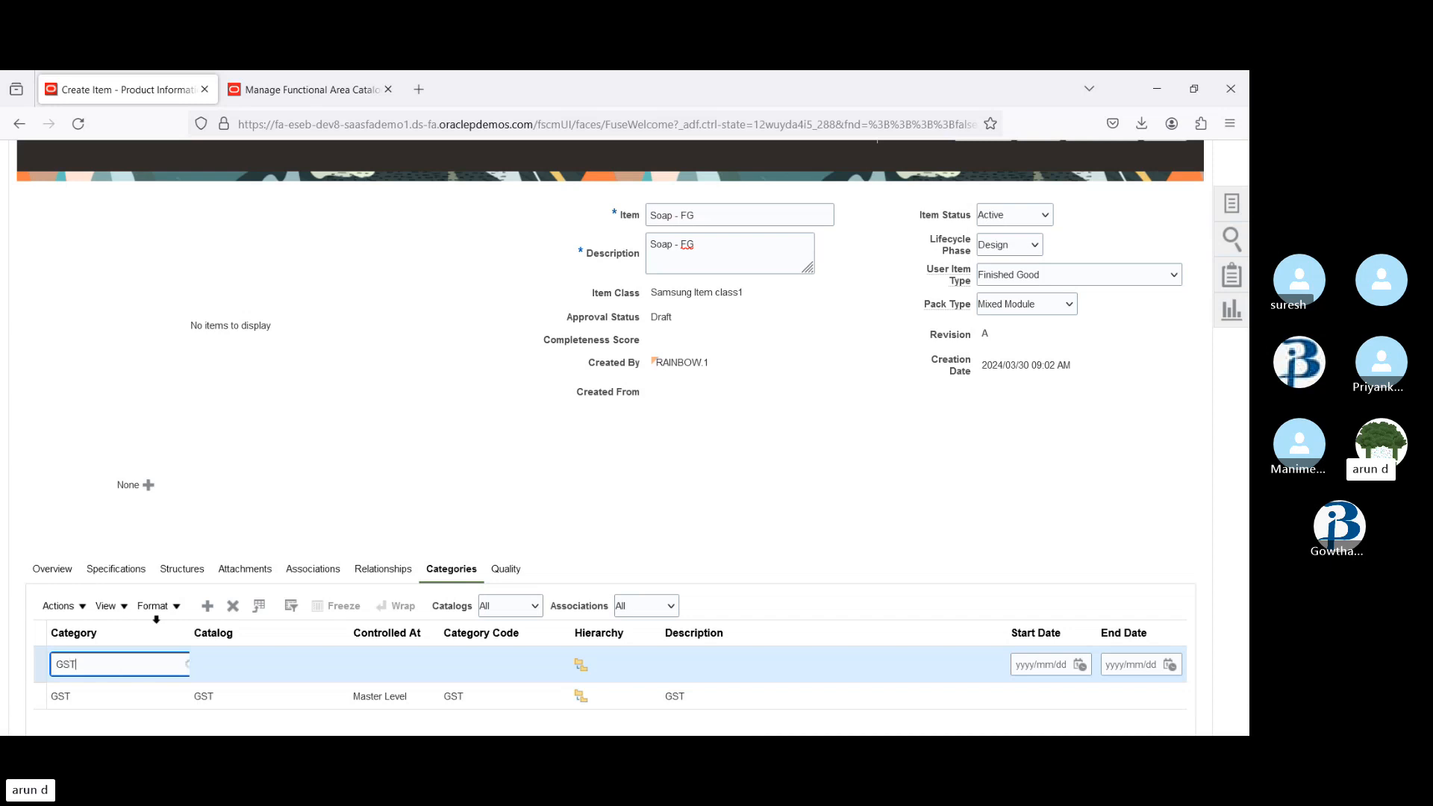
key(Tab)
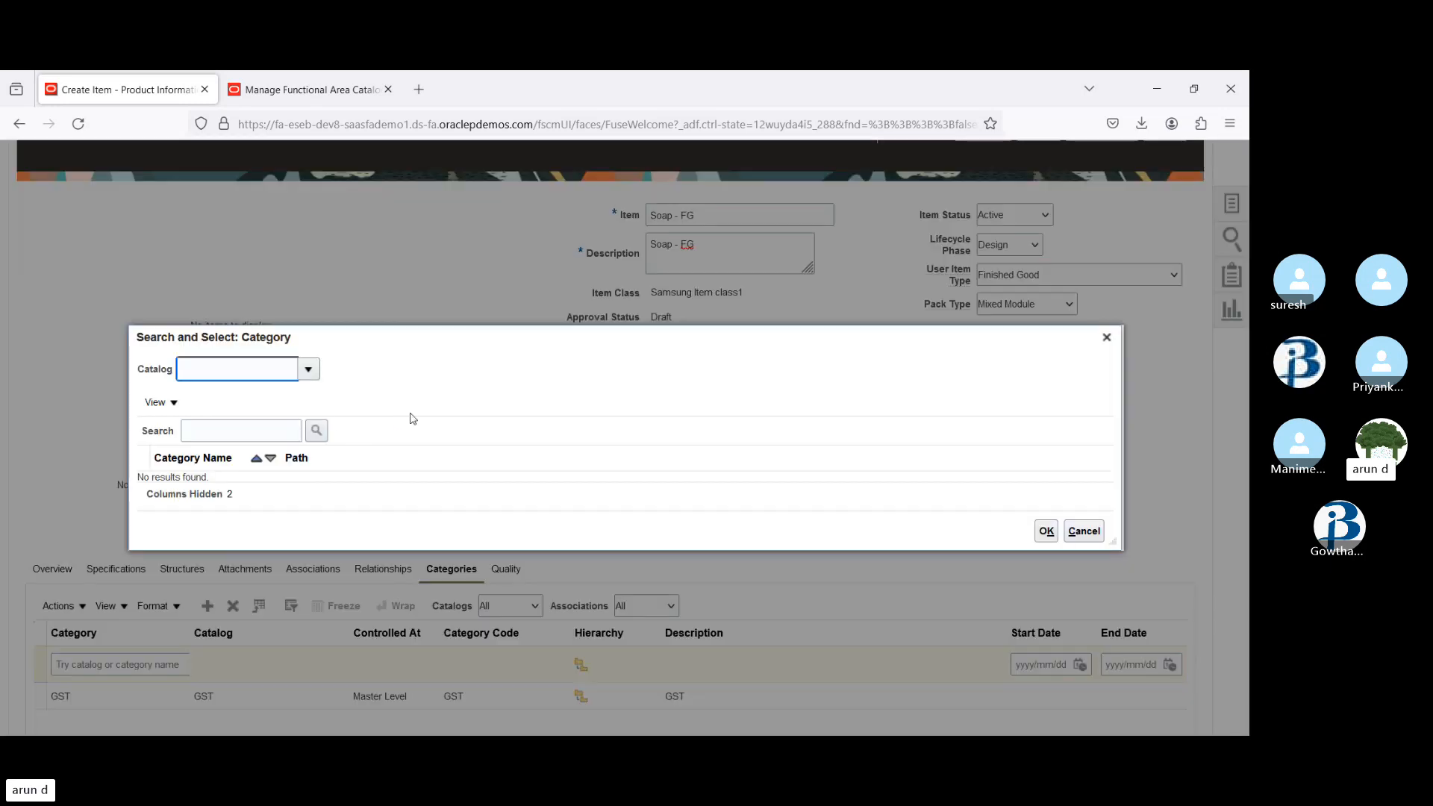
click(309, 371)
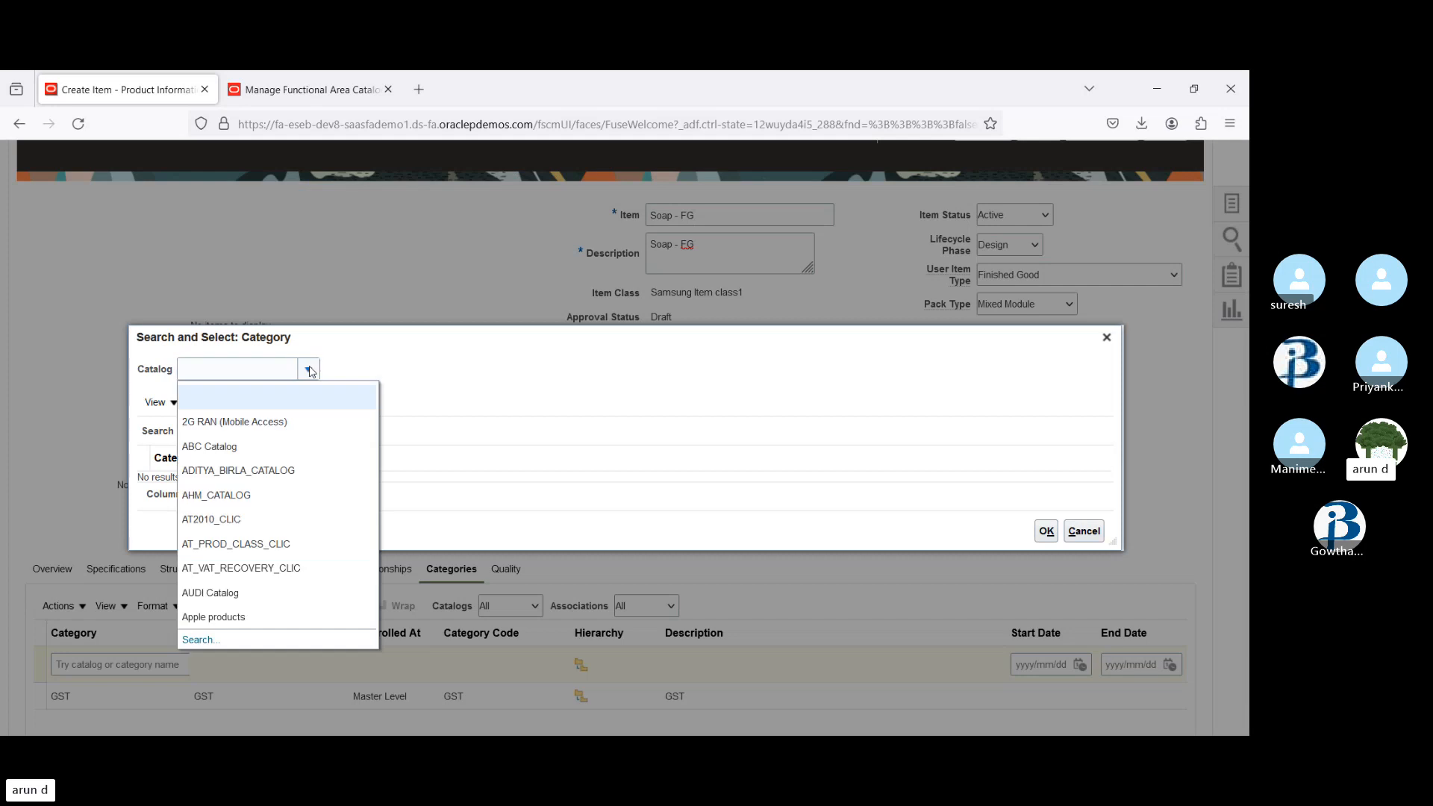
click(225, 369)
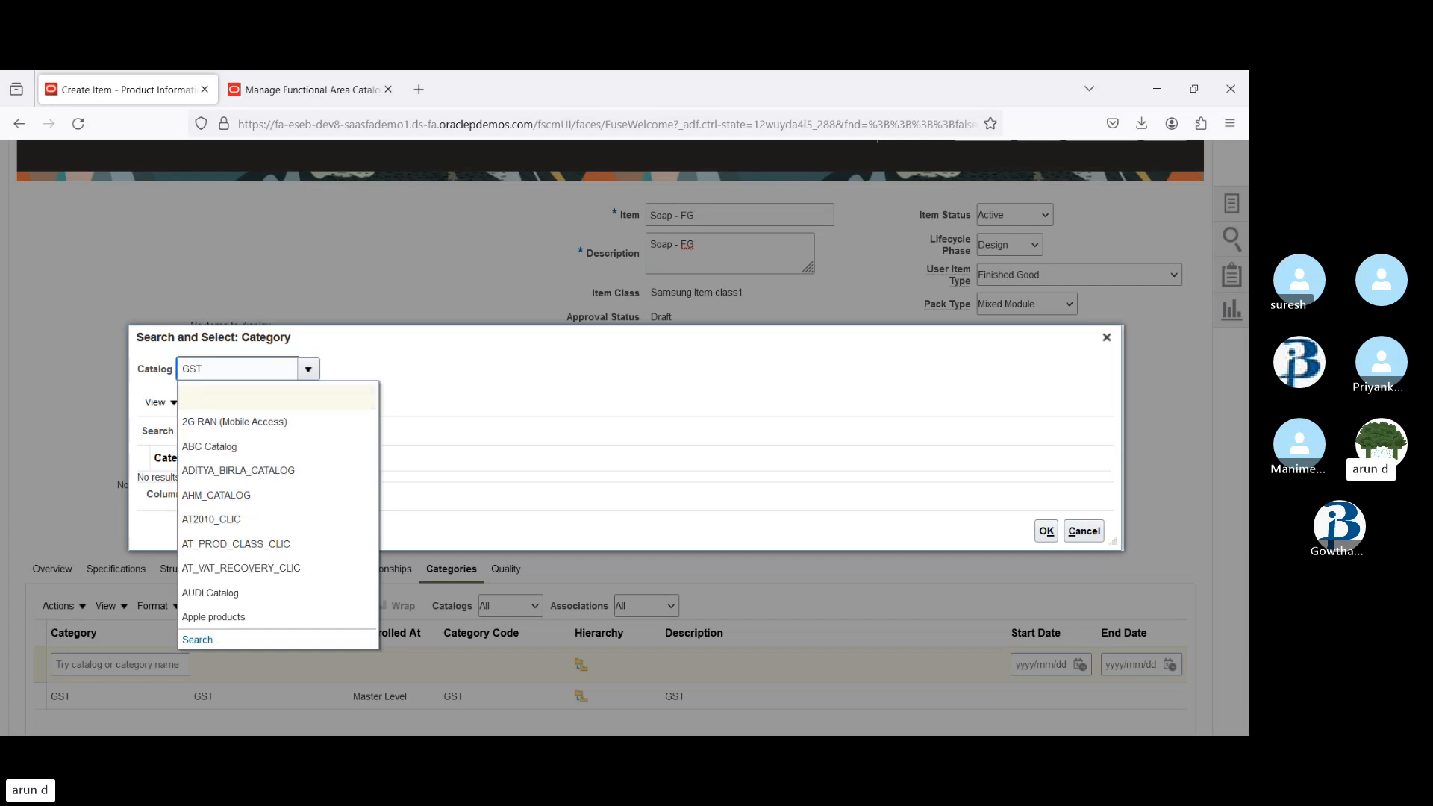
key(Tab)
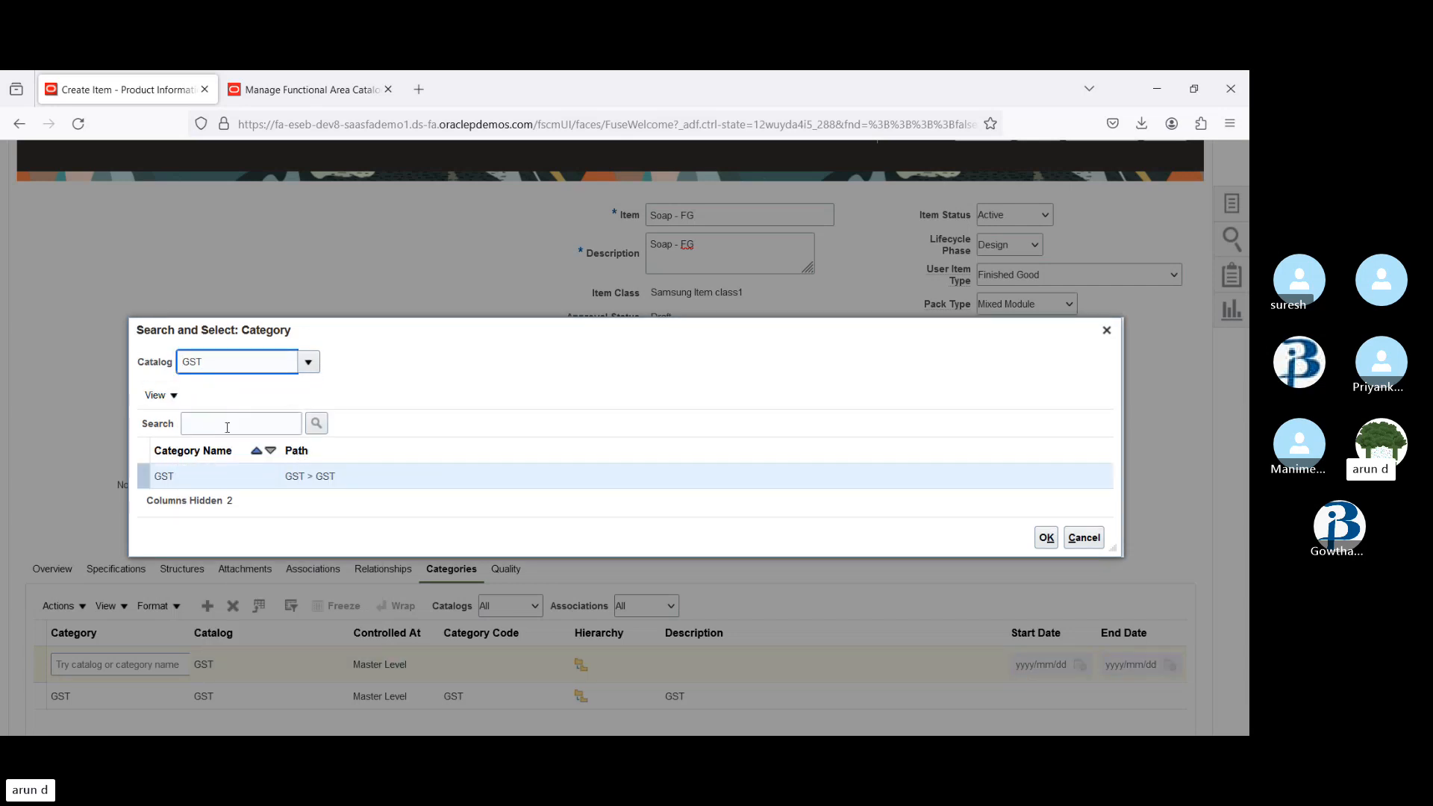
click(320, 425)
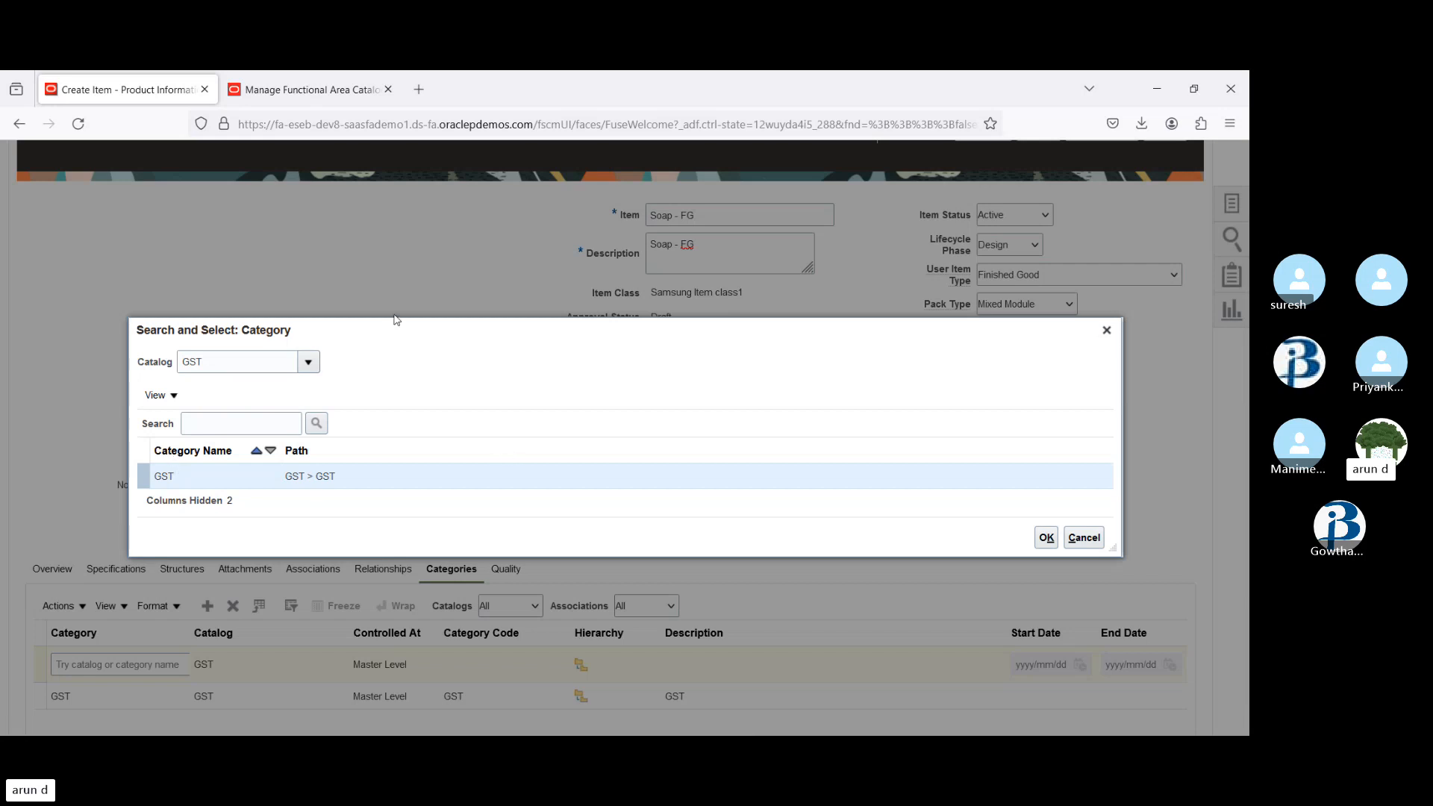
- Go back to the open GST functional area catalog, save and close it, and finish managing catalogs
click(346, 82)
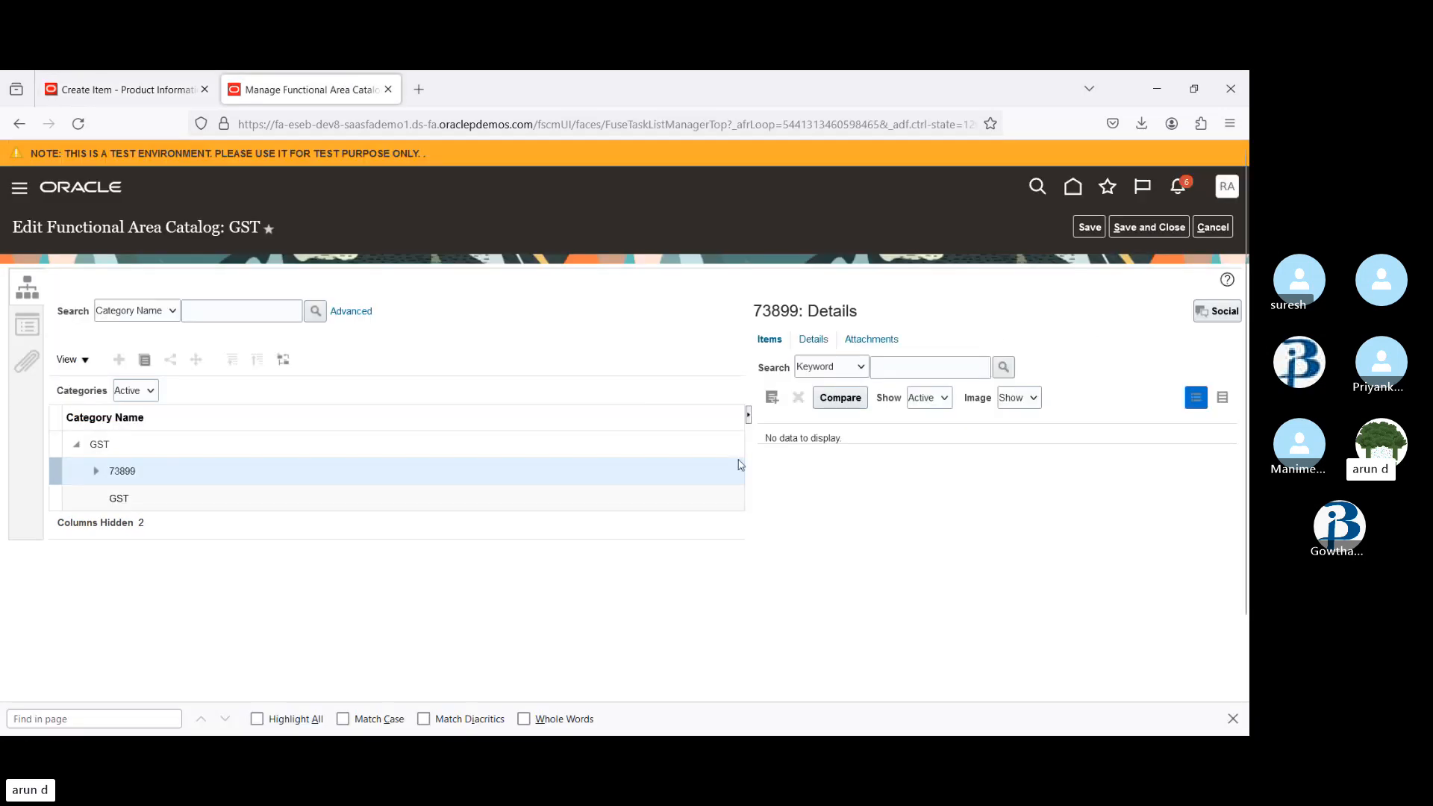
click(1088, 229)
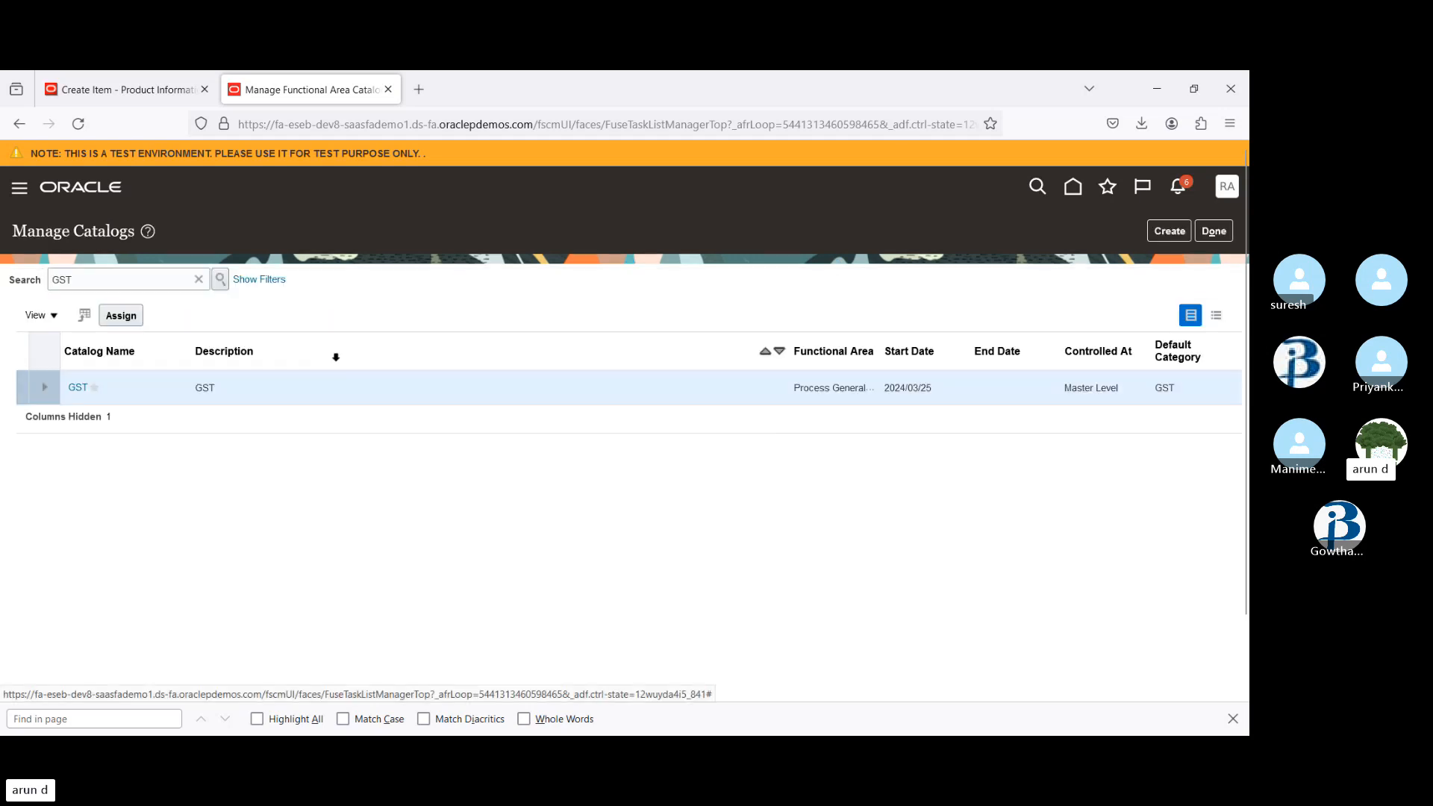
click(1216, 232)
- Return to the item's category selection, repeat the GST catalog search and assign category 73899
click(89, 90)
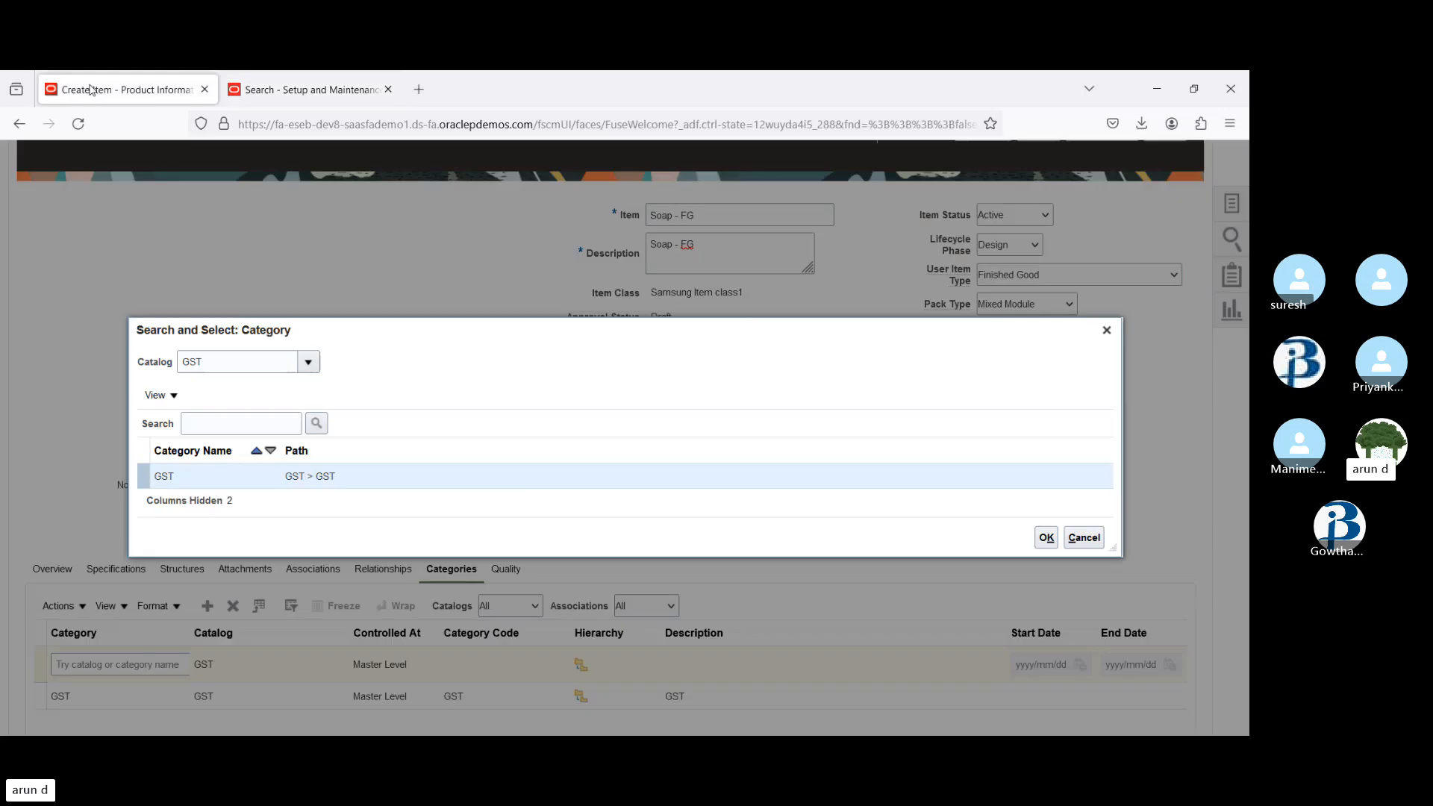
click(317, 423)
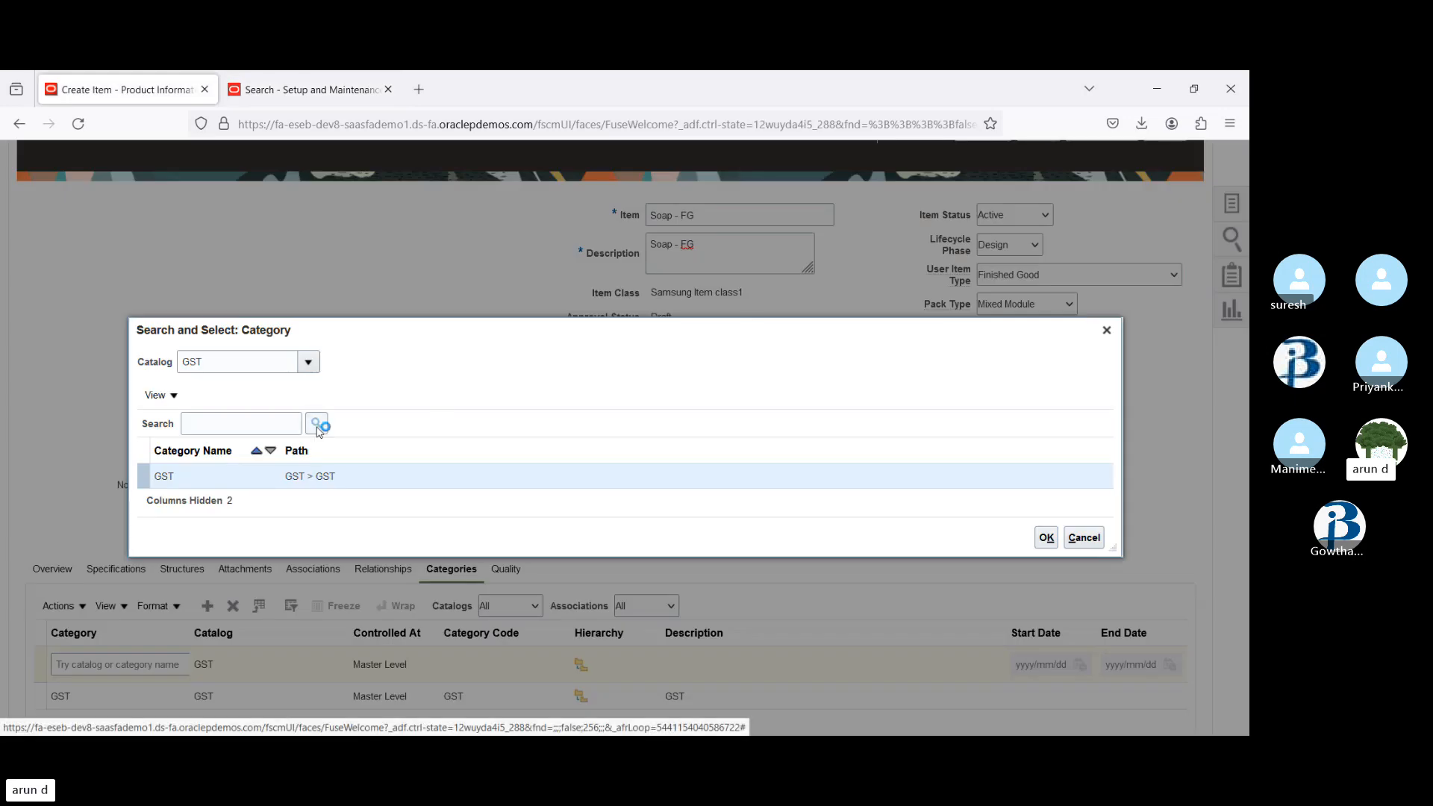
click(233, 463)
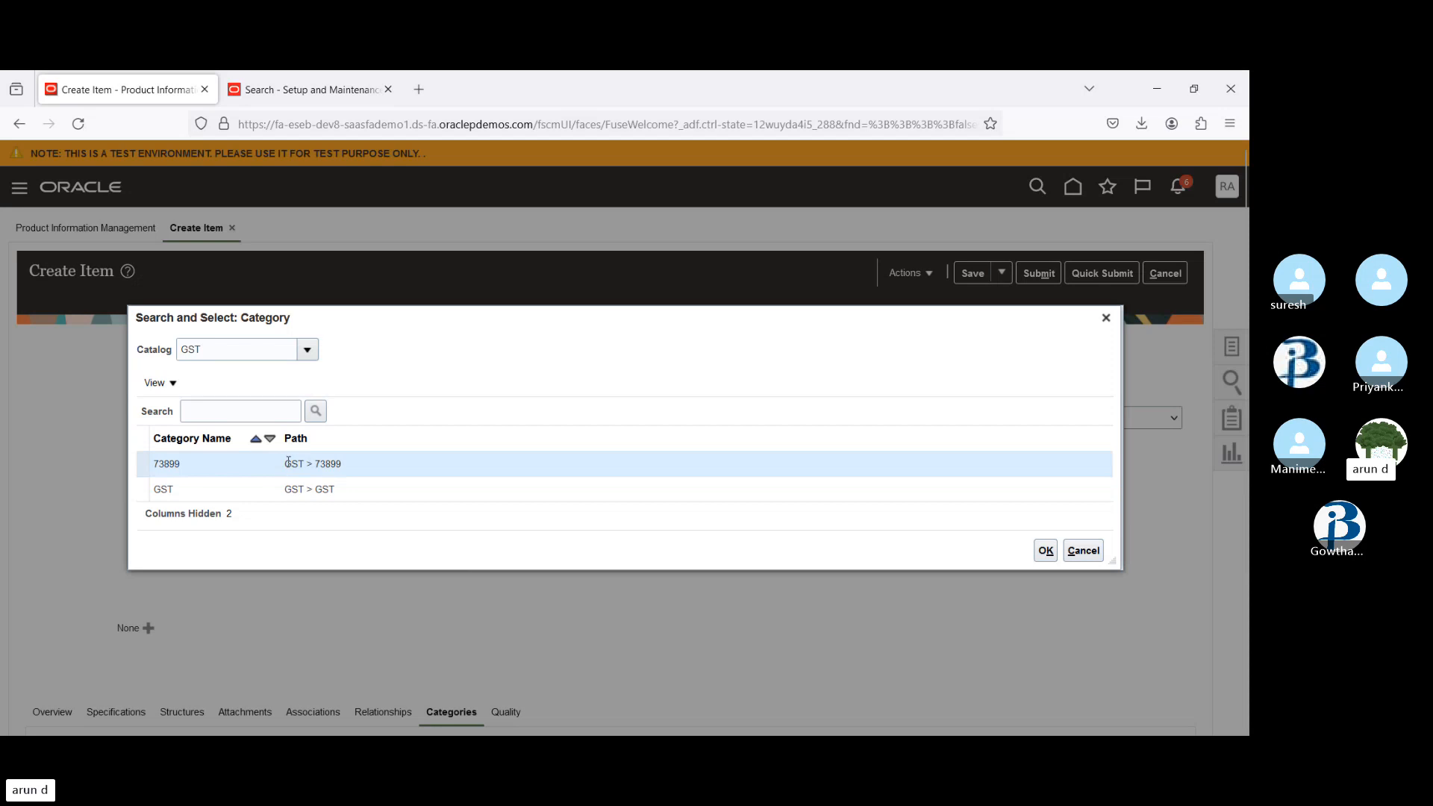
drag(288, 462, 346, 471)
click(575, 467)
click(1045, 551)
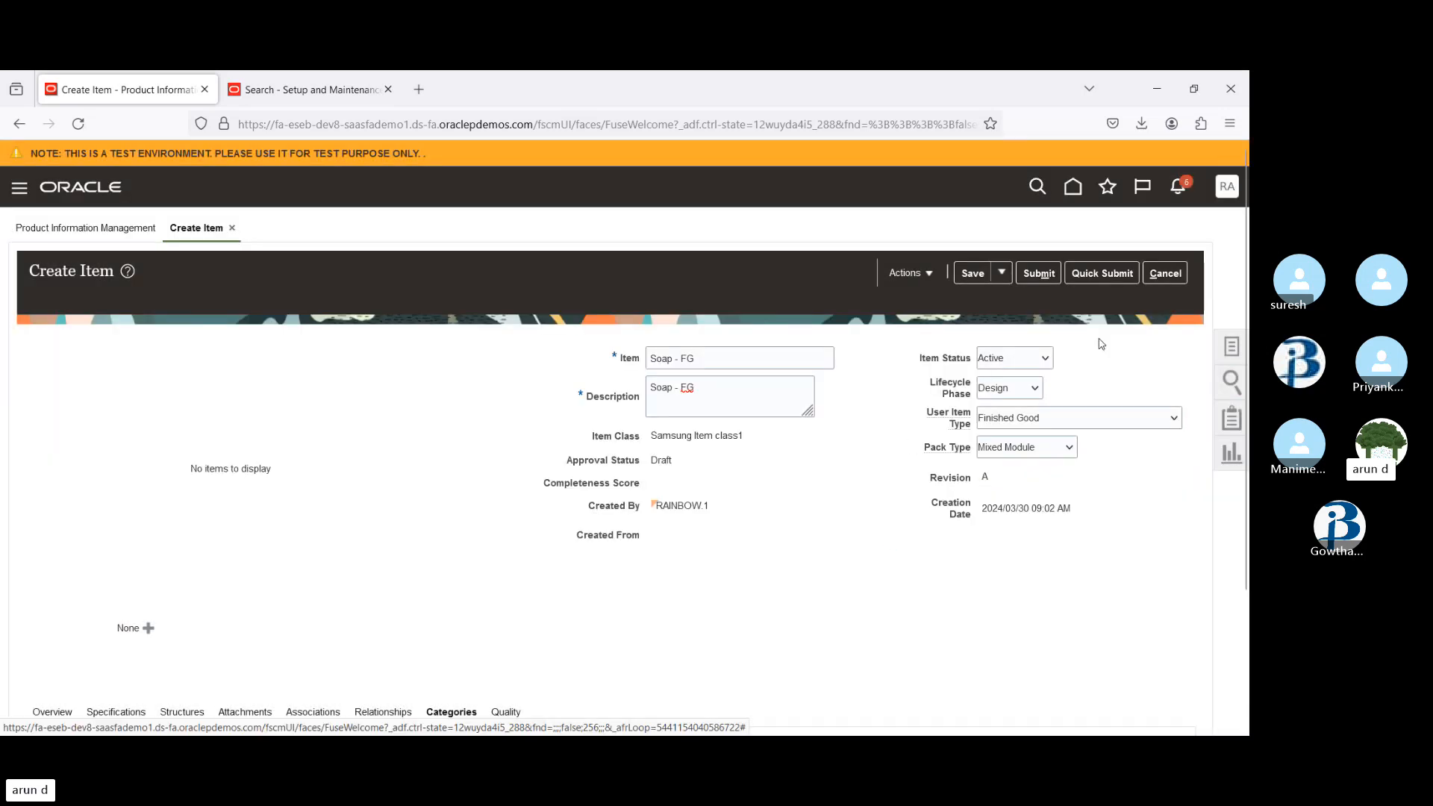
- Set Taxable to Yes in the item's Purchasing specifications and review the available input tax classification codes
drag(1245, 366, 1244, 507)
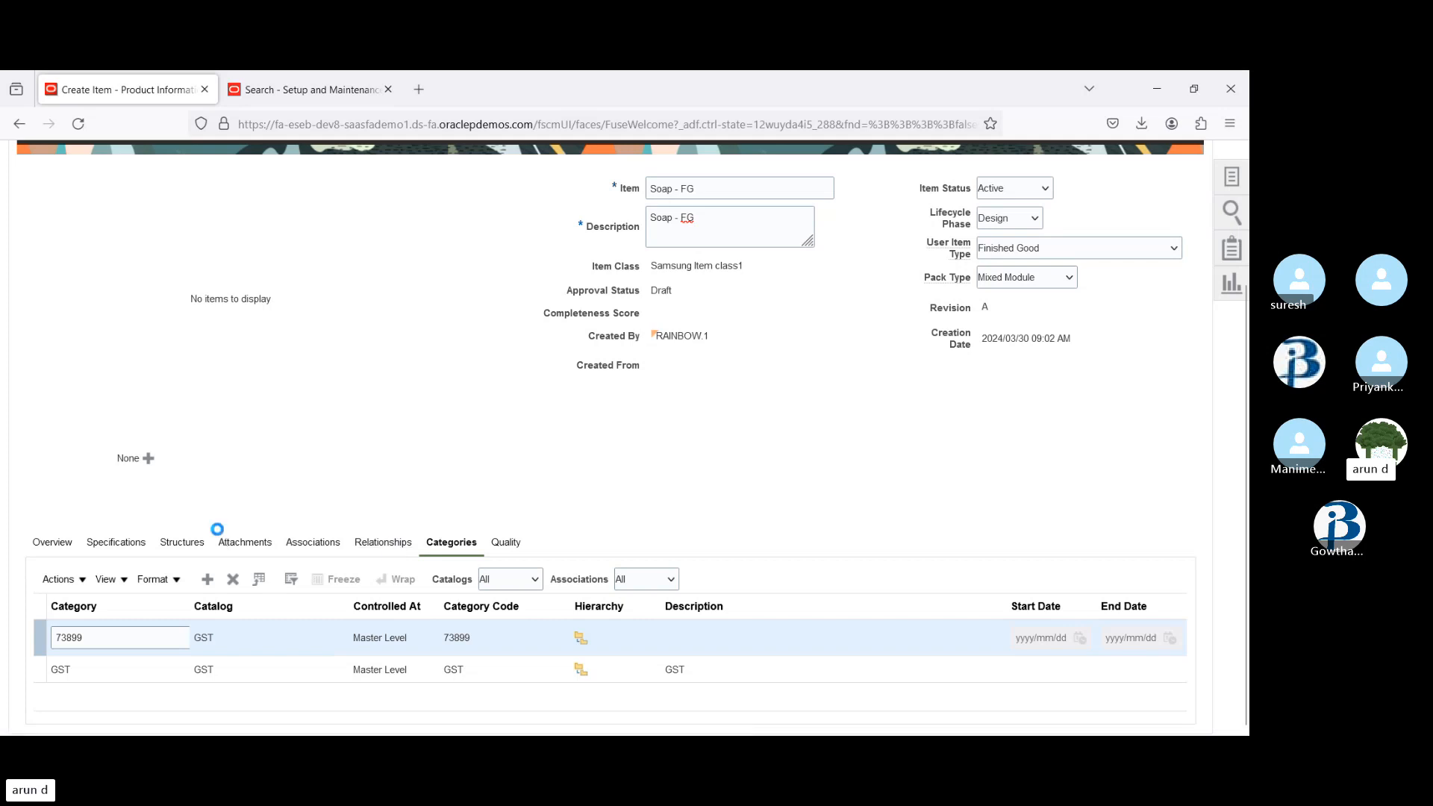
click(383, 542)
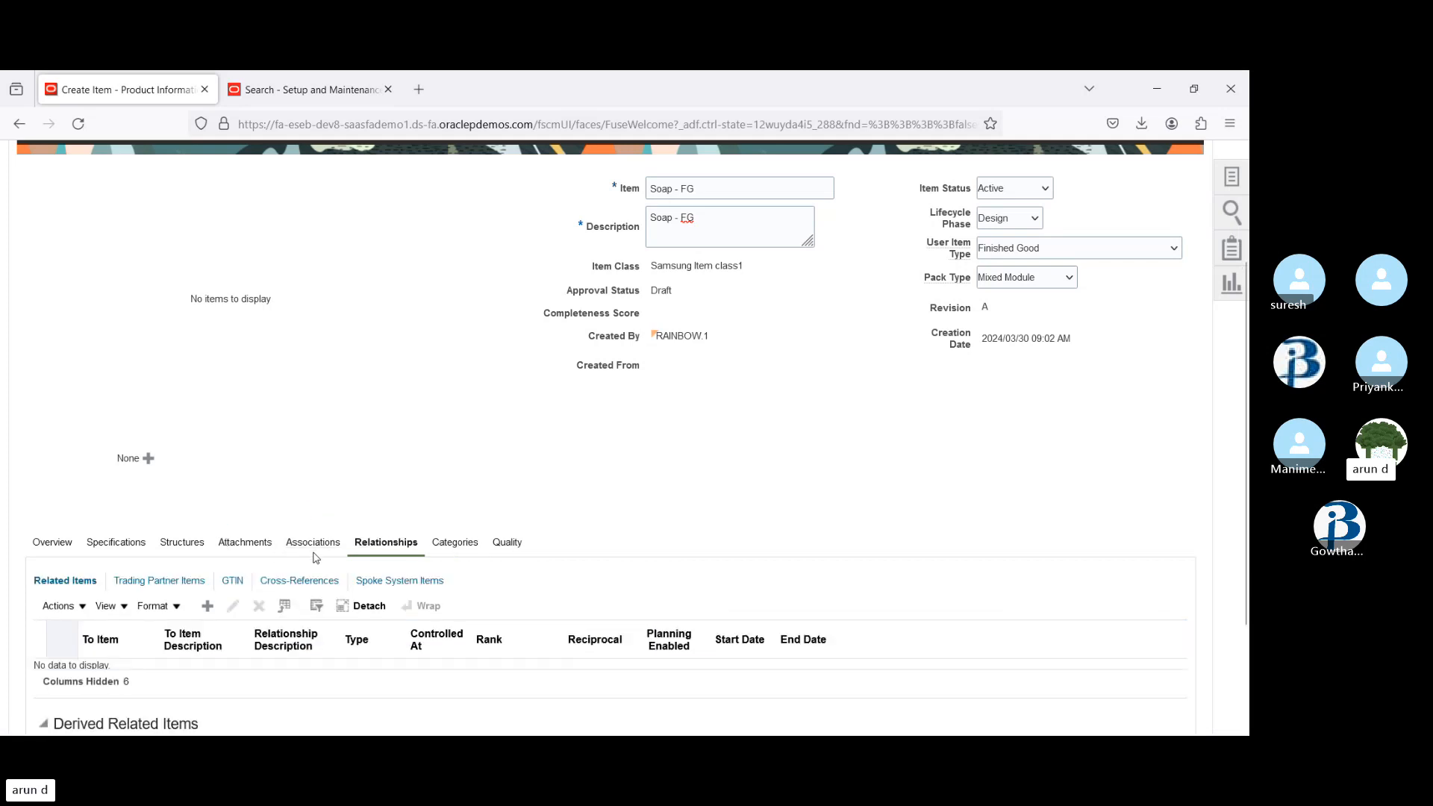
click(128, 548)
drag(1248, 403, 1247, 530)
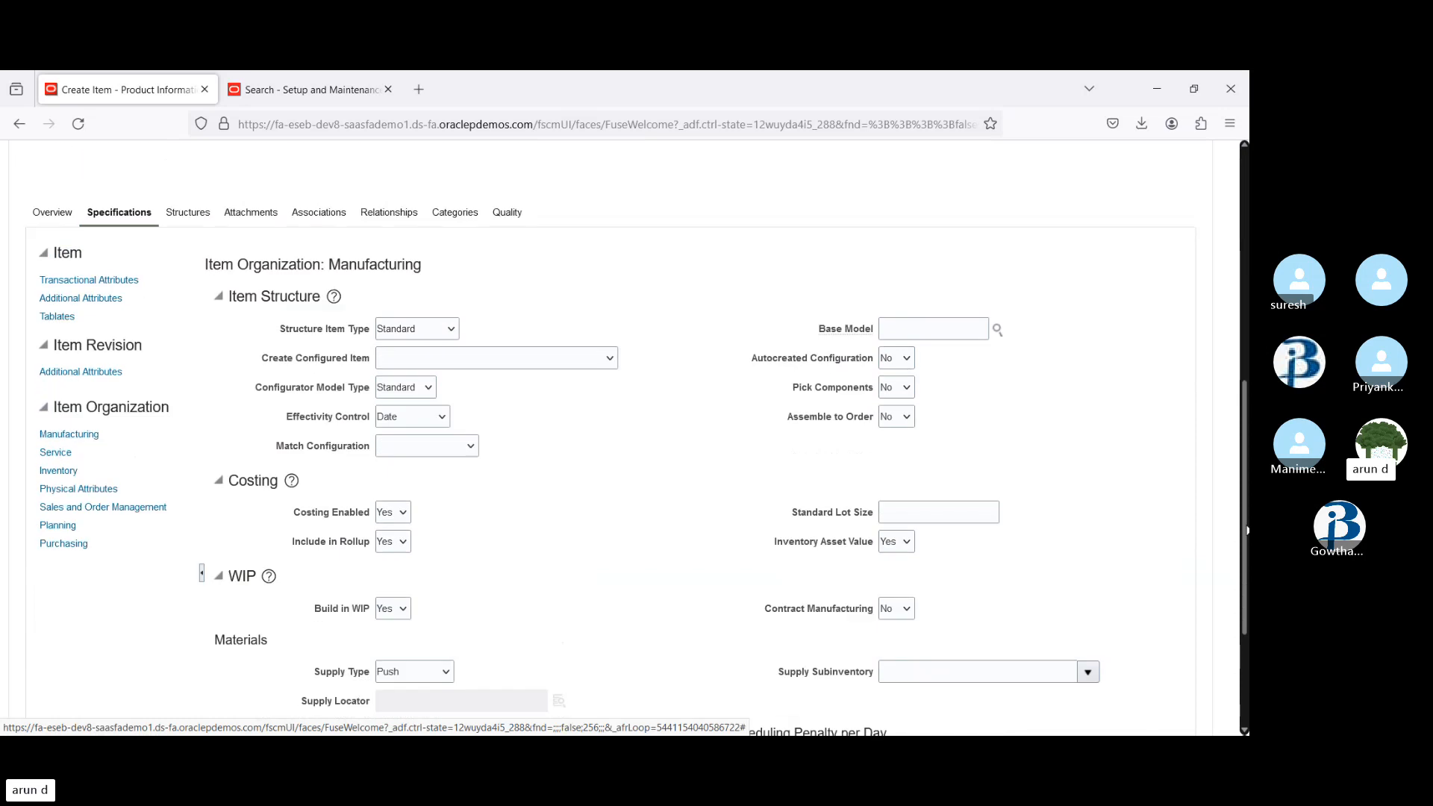
click(65, 544)
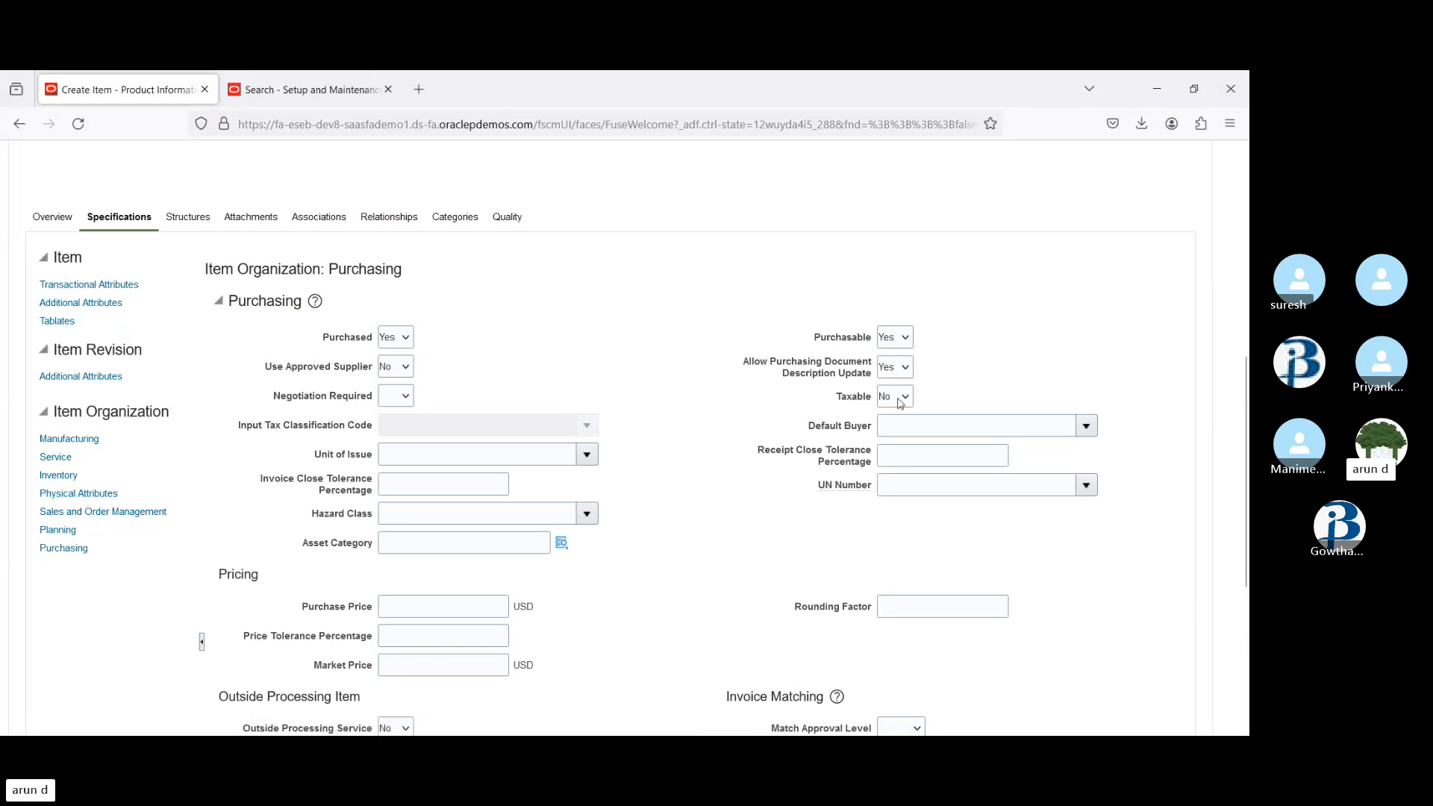
click(901, 398)
click(897, 446)
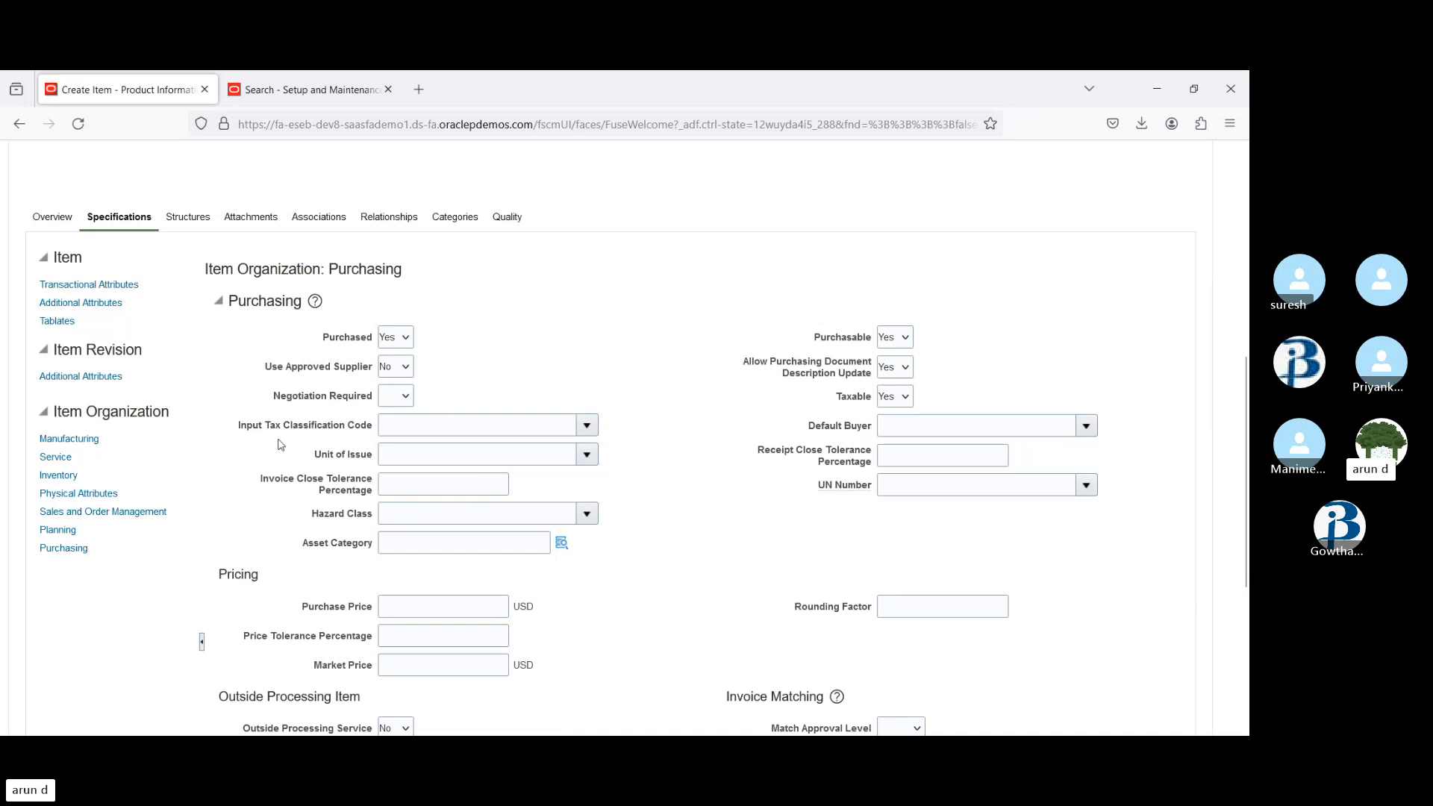
drag(253, 431, 373, 428)
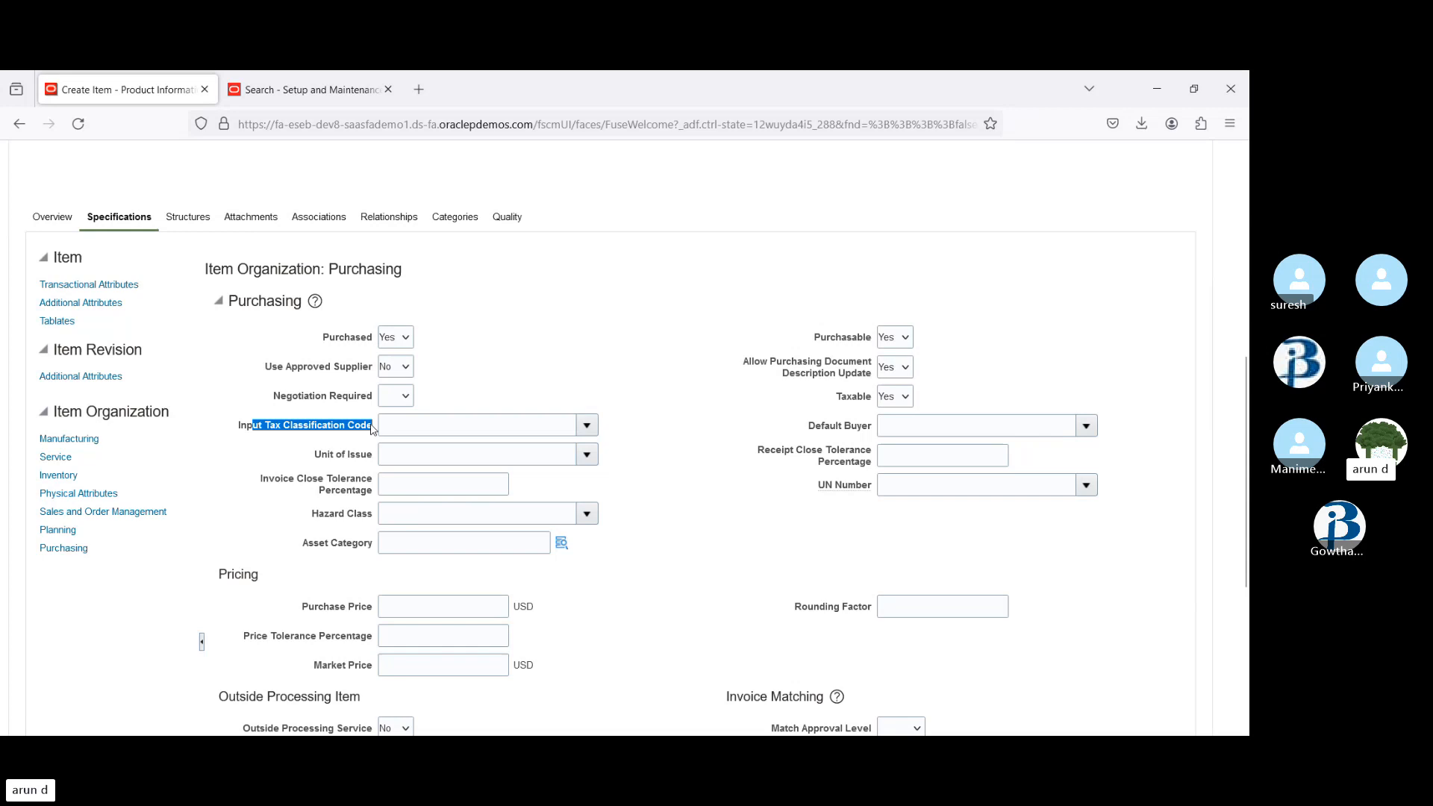
click(587, 426)
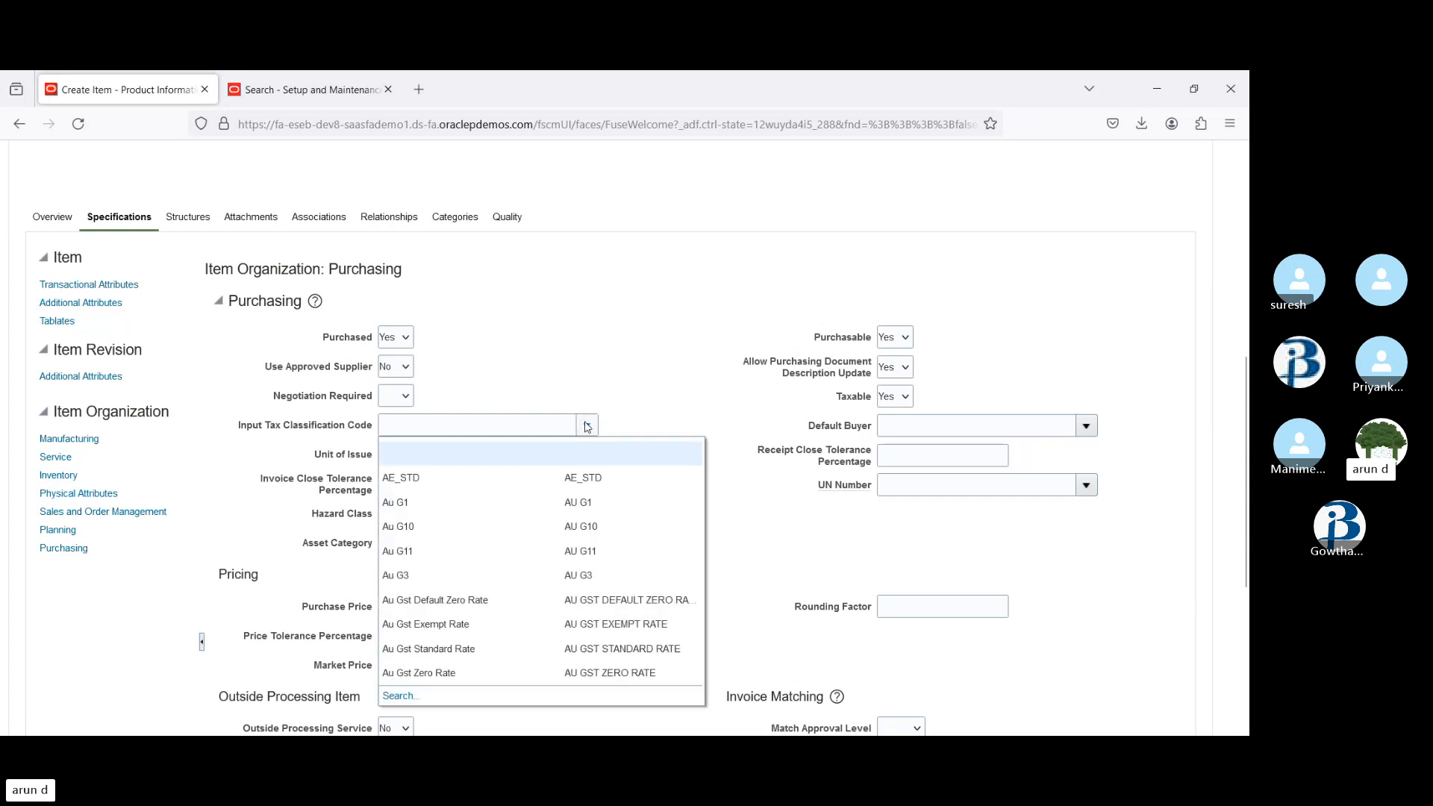
click(650, 408)
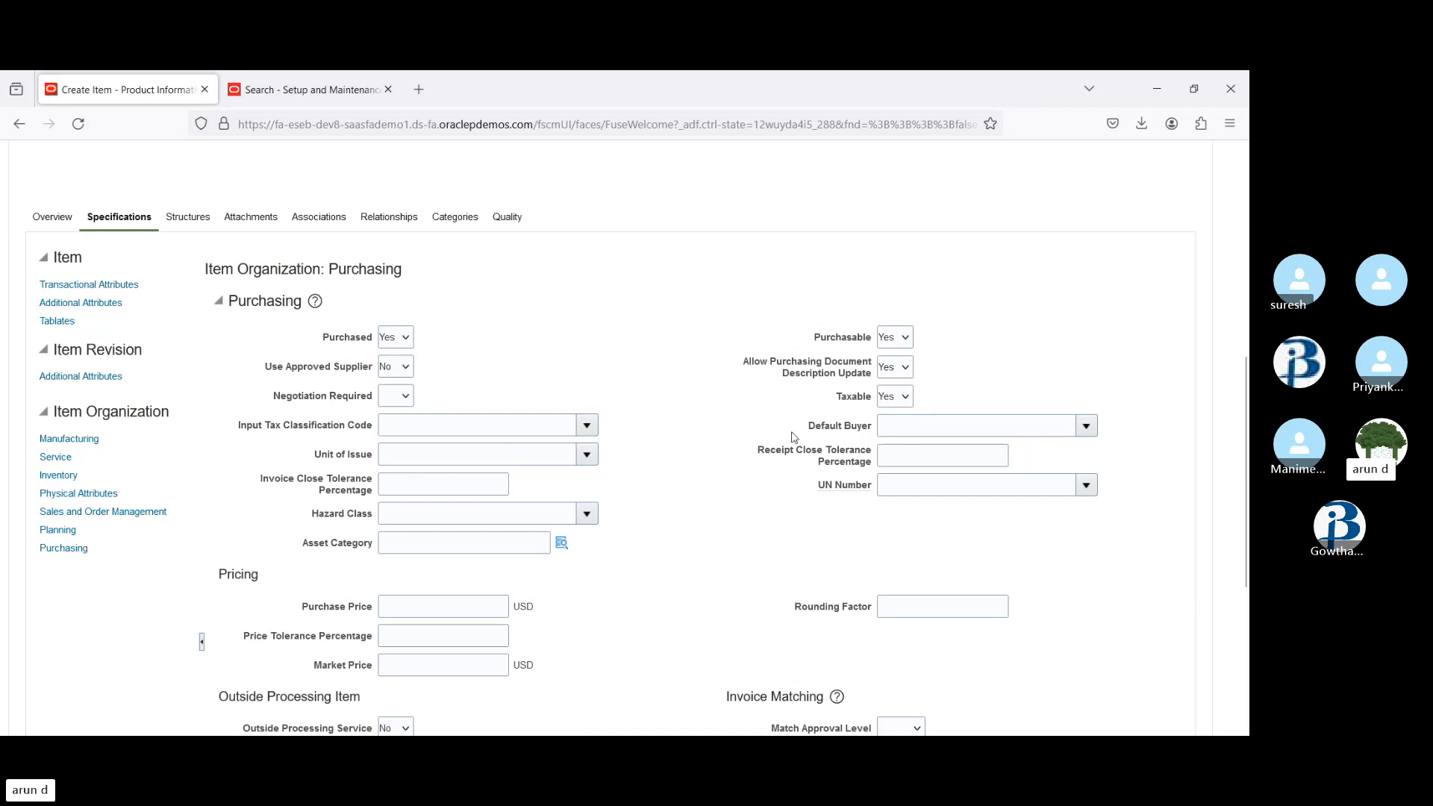
- Submit the Soap - FG item and choose to create a new item request for it
scroll(1243, 448, down, 2)
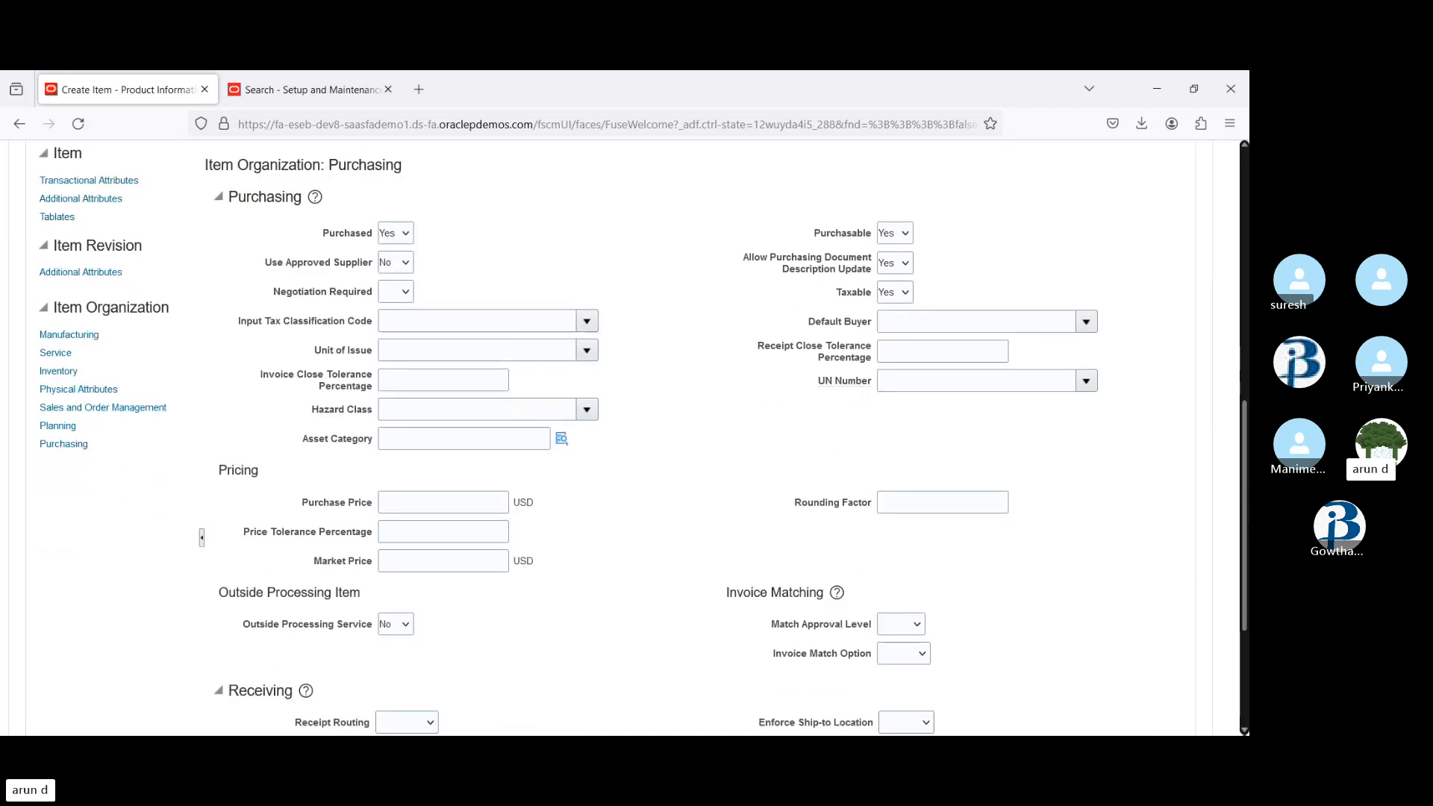
drag(1242, 536, 1246, 315)
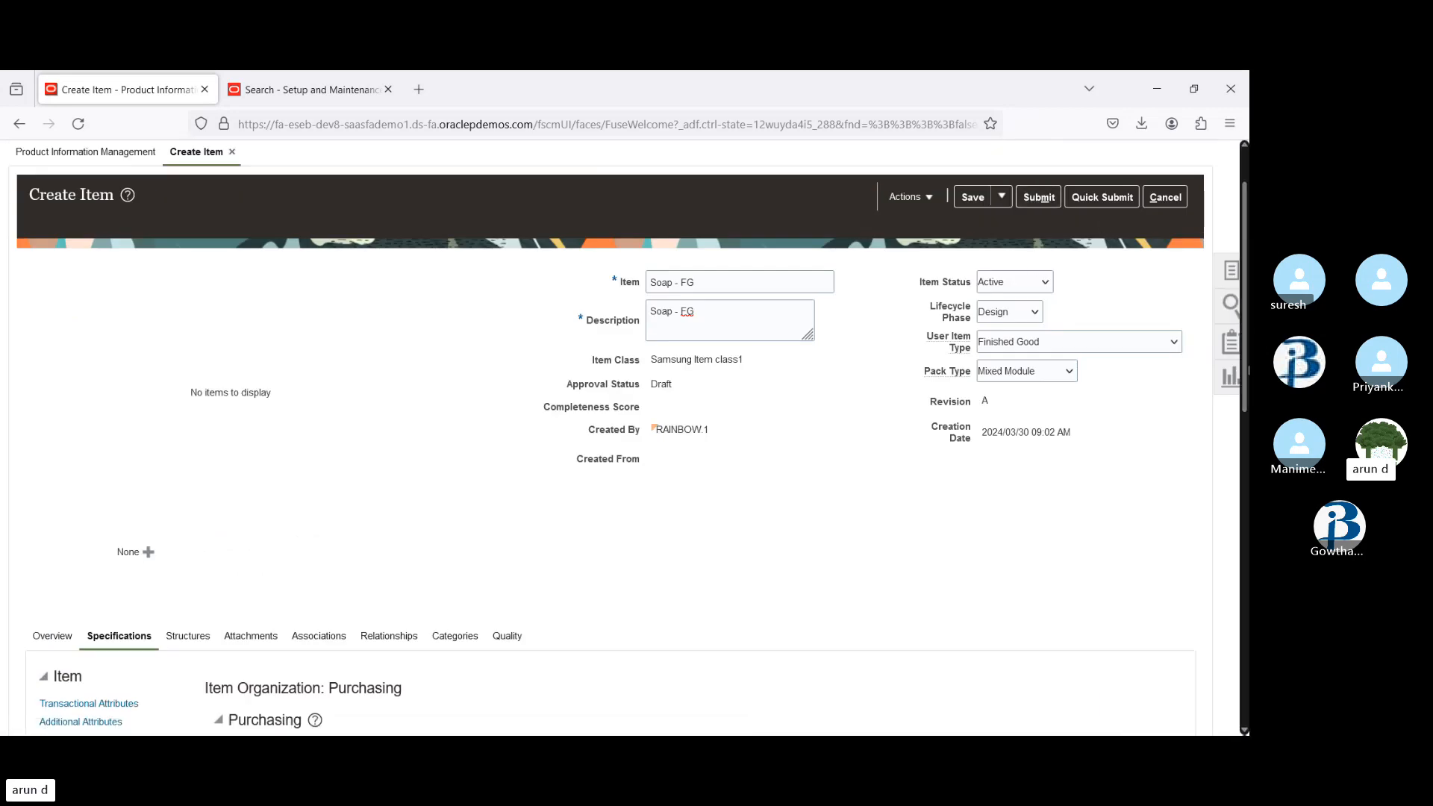
scroll(1248, 371, up, 2)
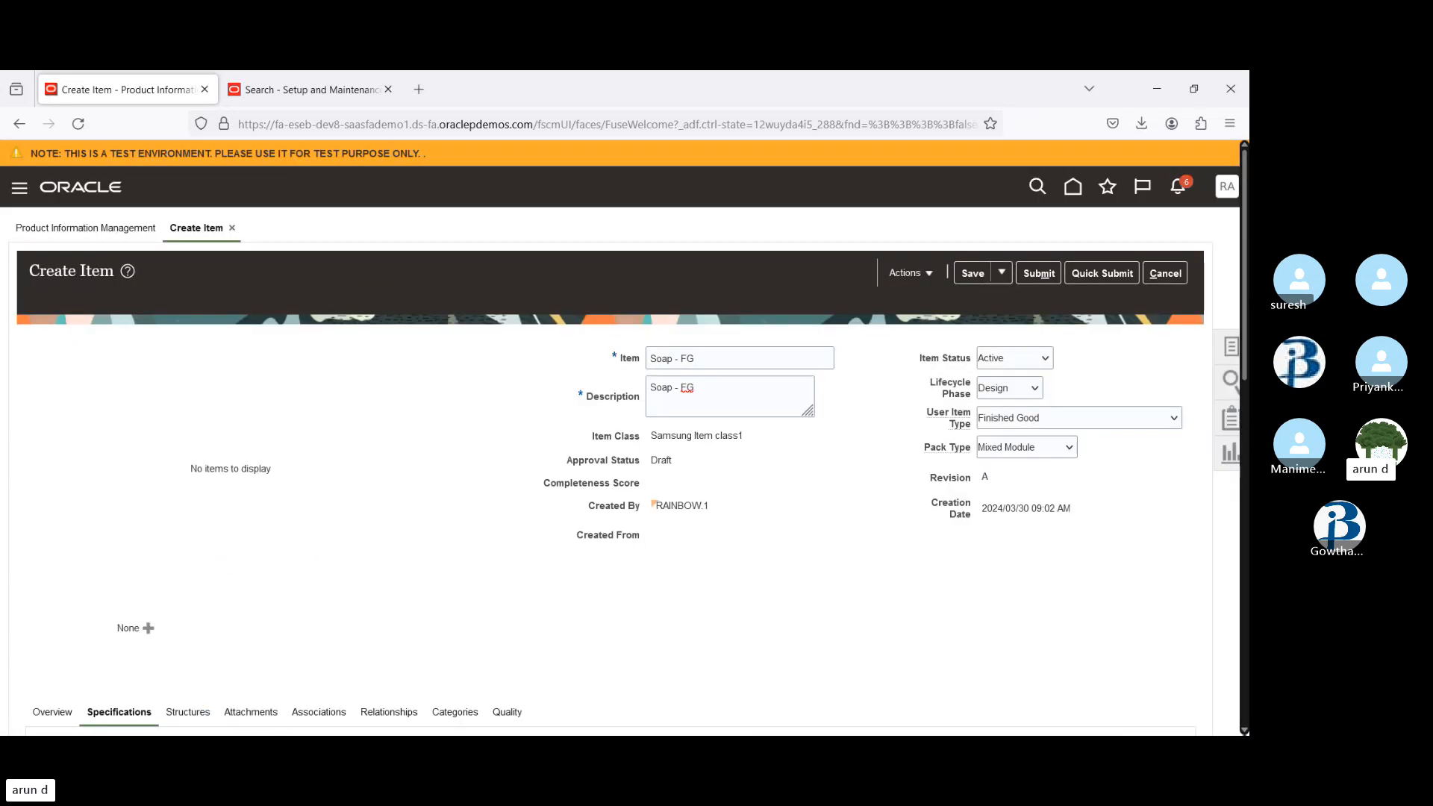
click(1040, 273)
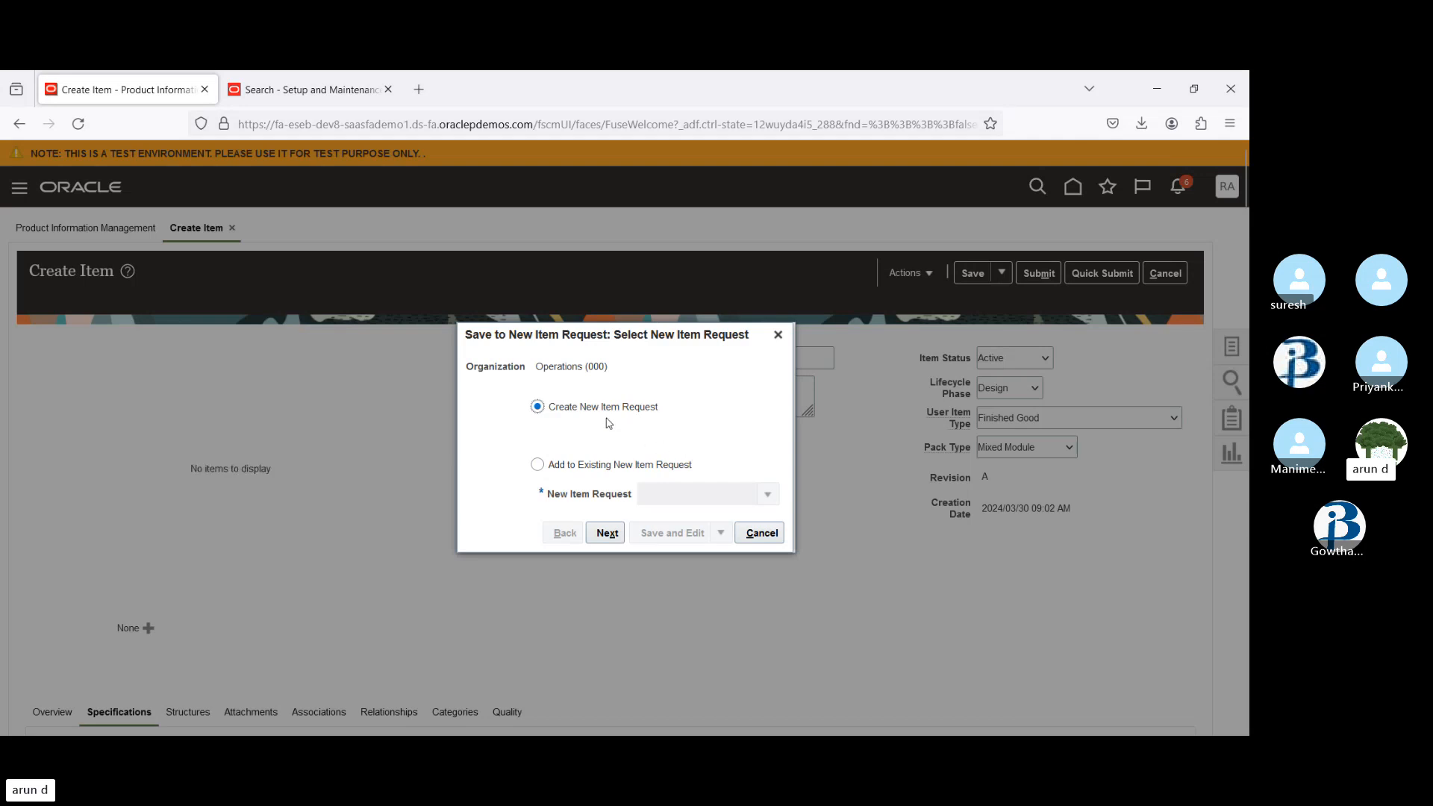
click(615, 536)
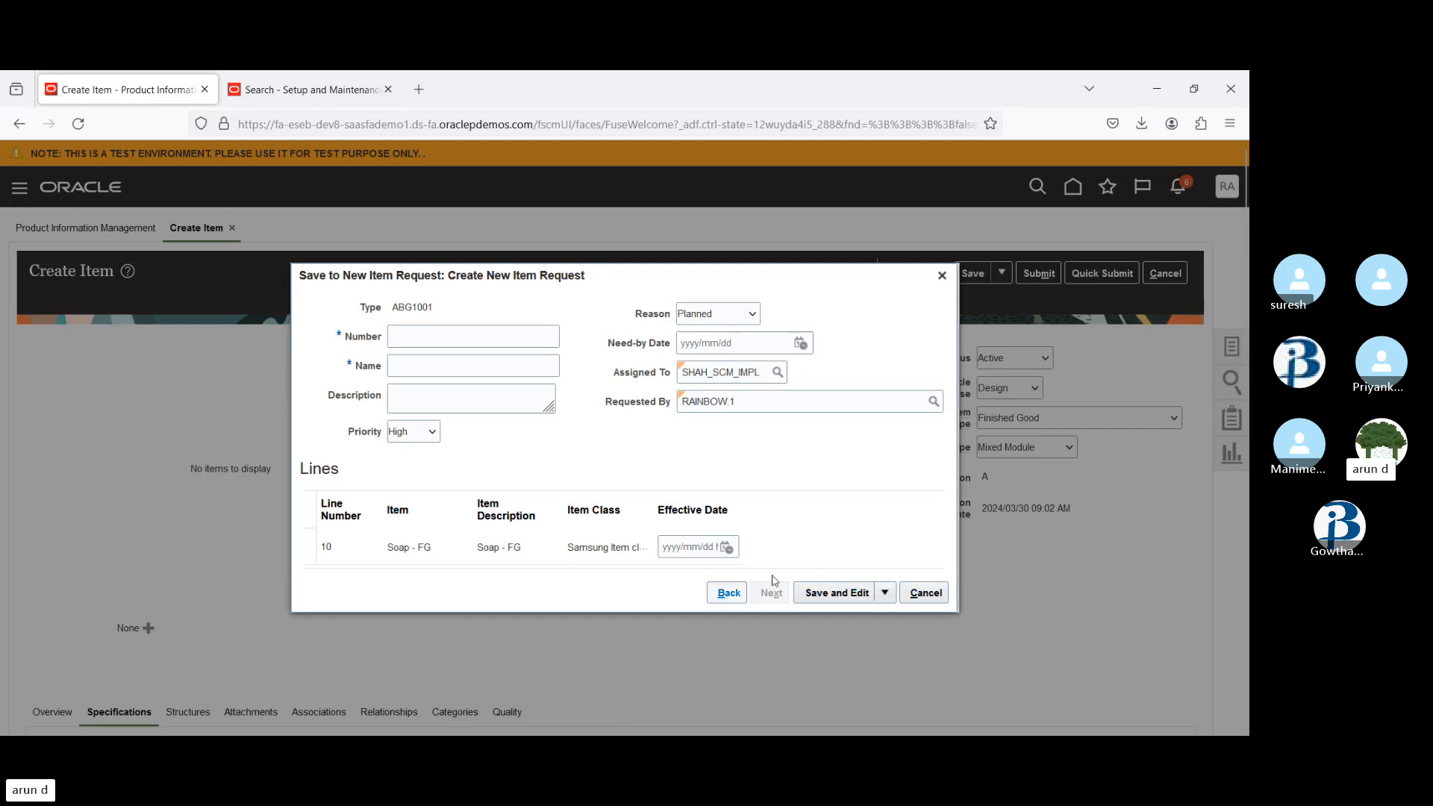
click(295, 91)
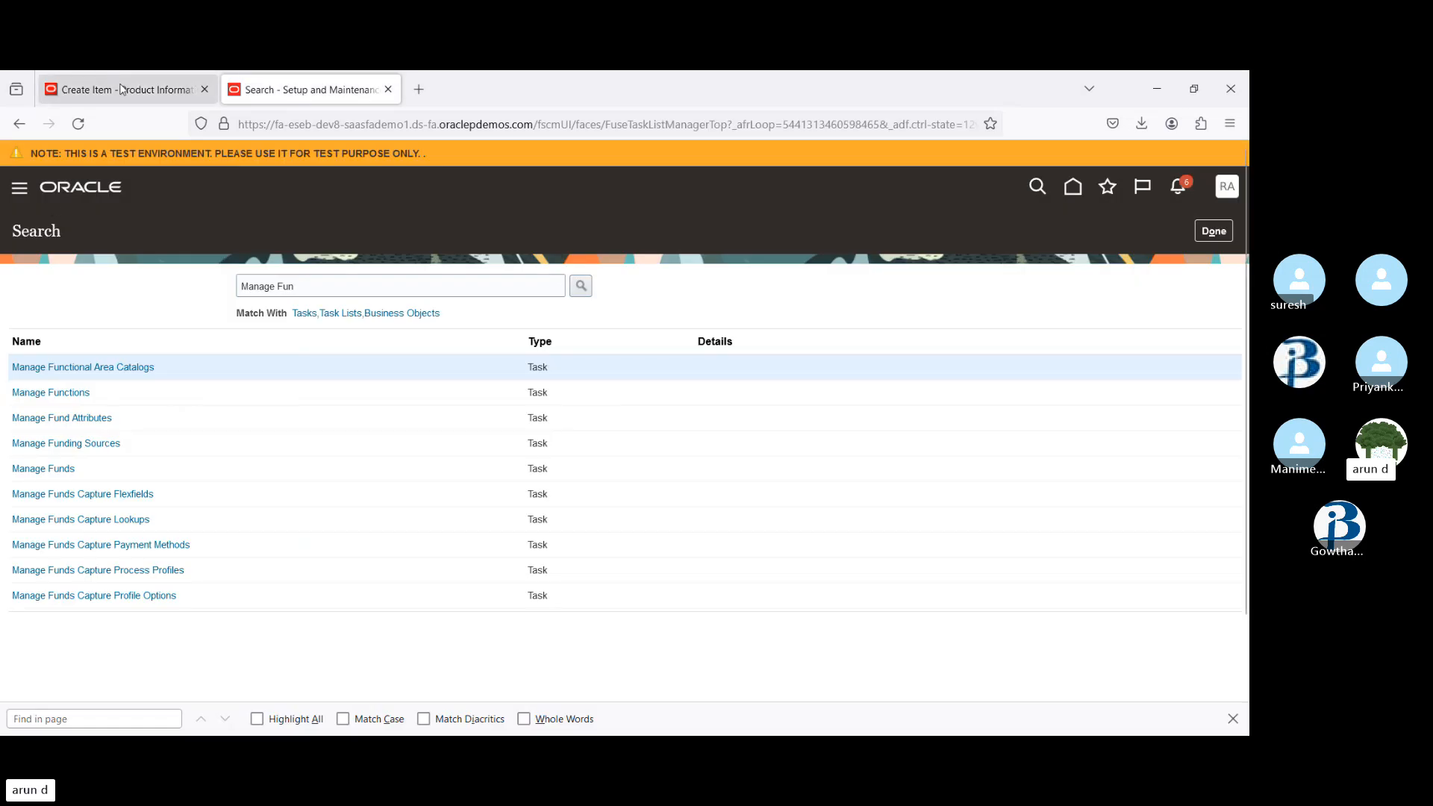
click(123, 91)
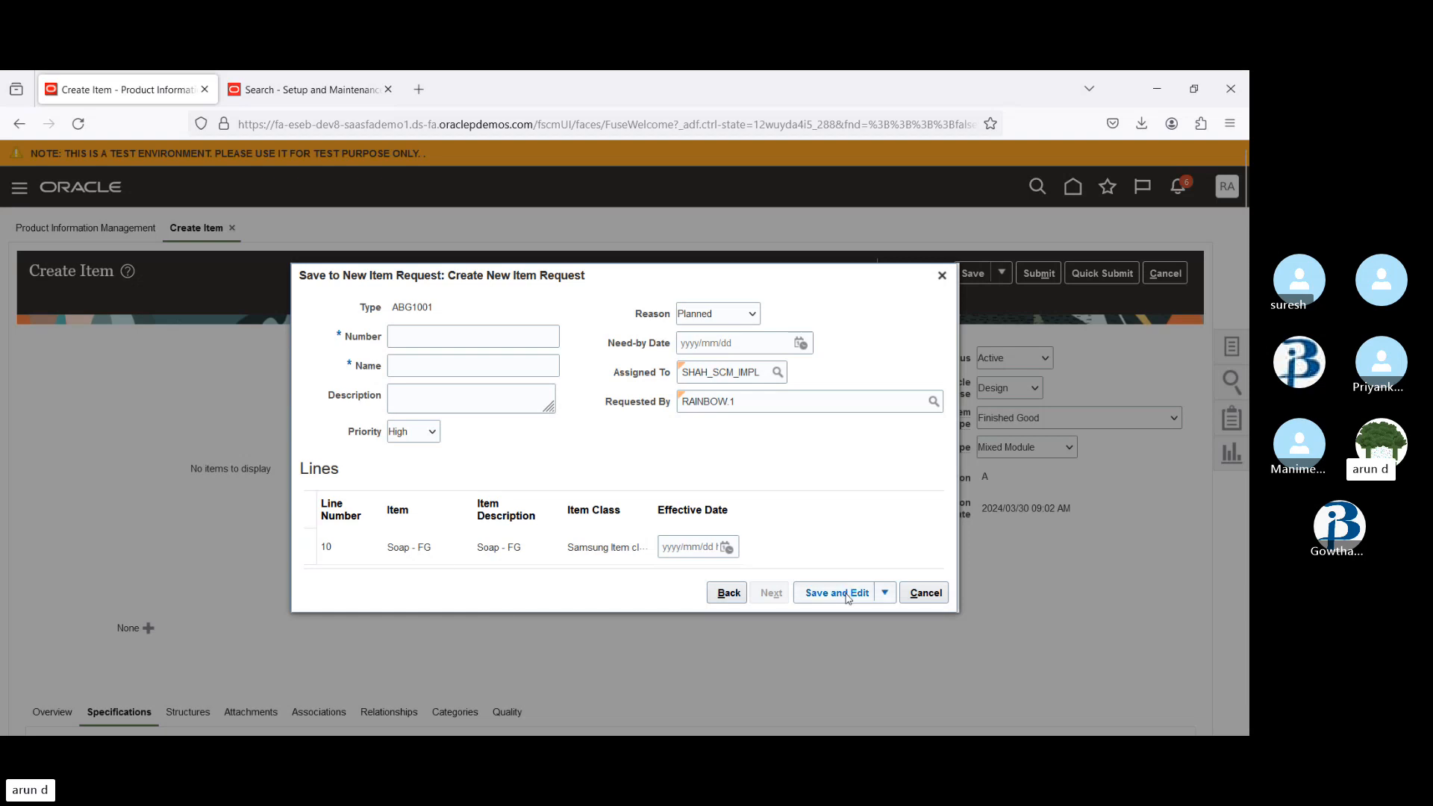
- Enter Default as the new item request's number and name, and save and close the request
click(885, 595)
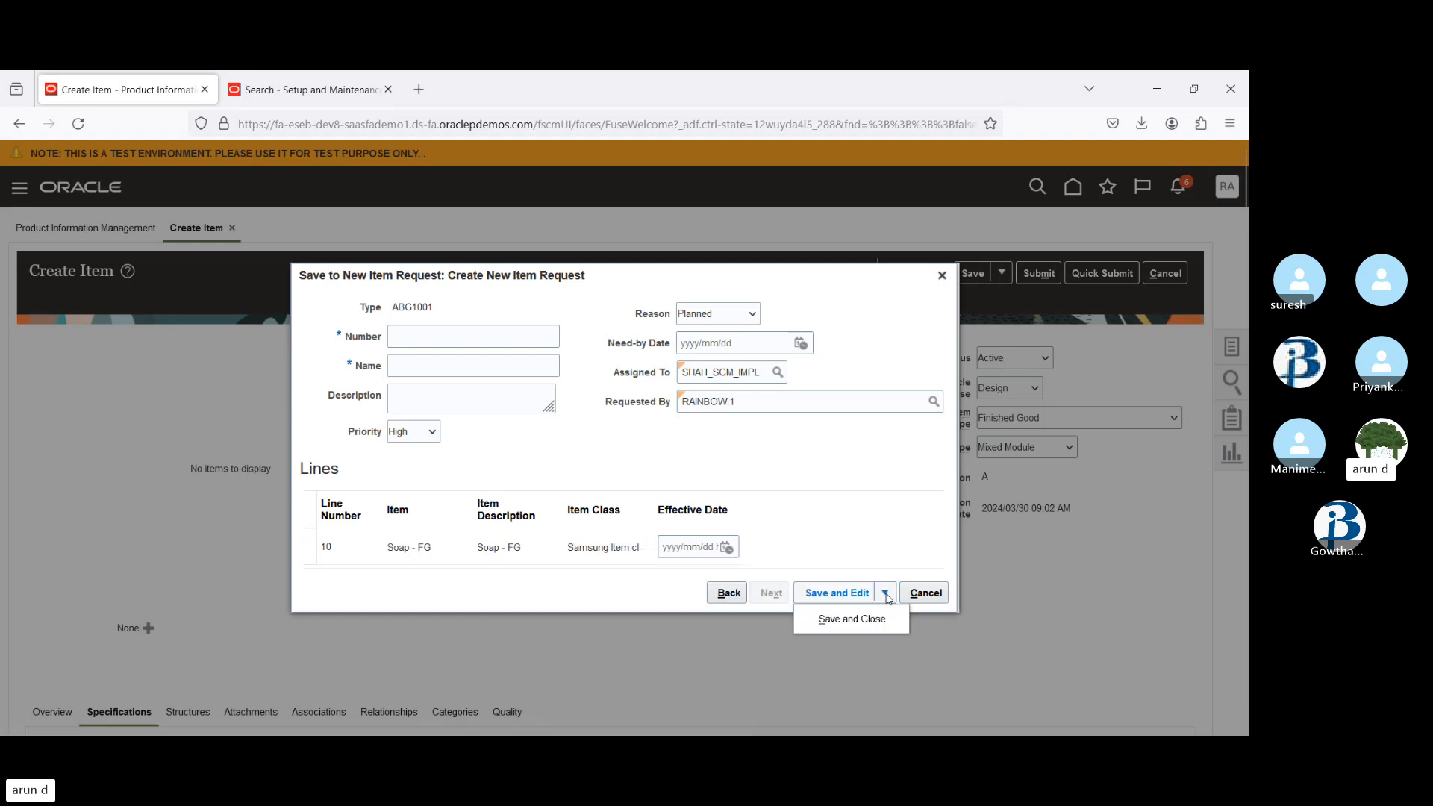
click(852, 620)
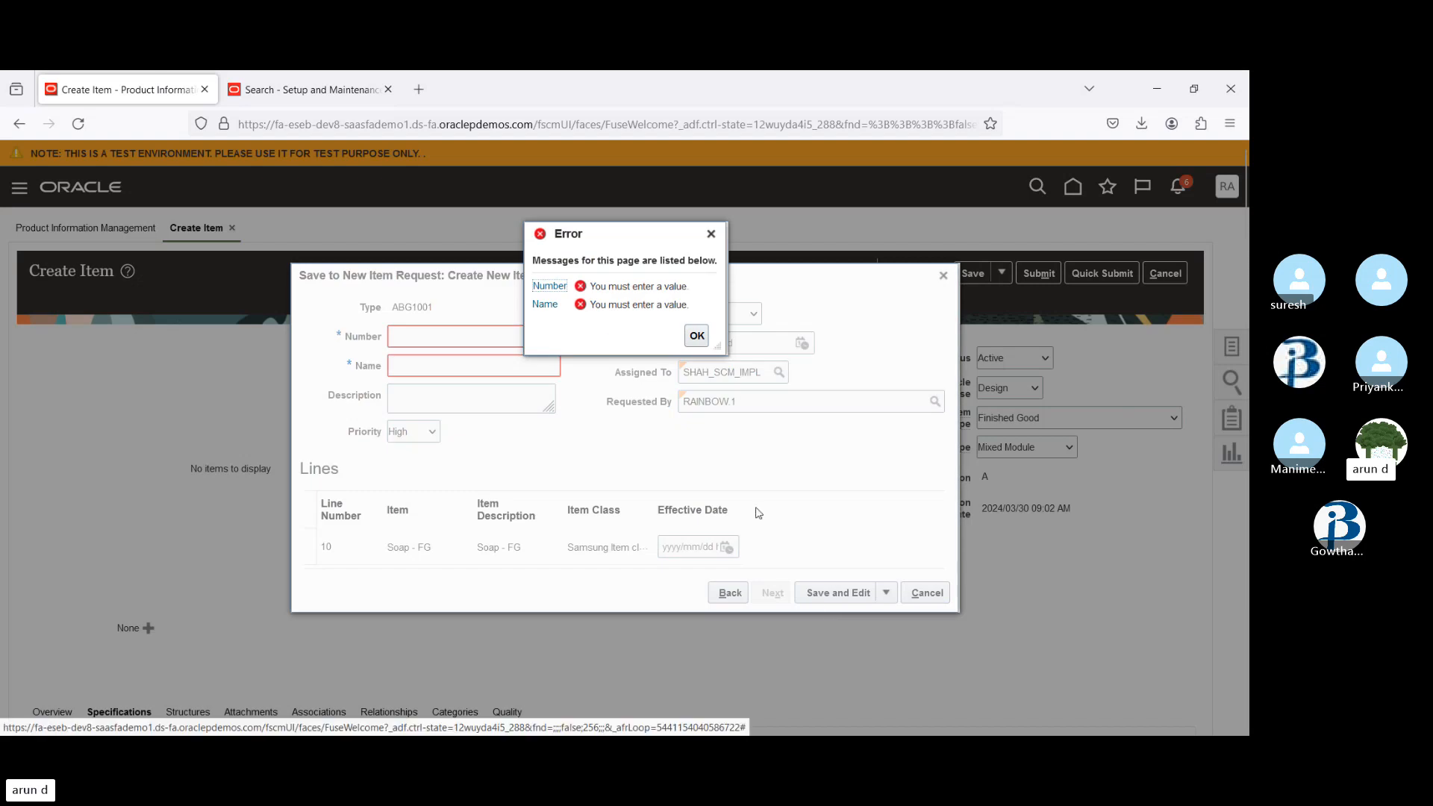
click(697, 336)
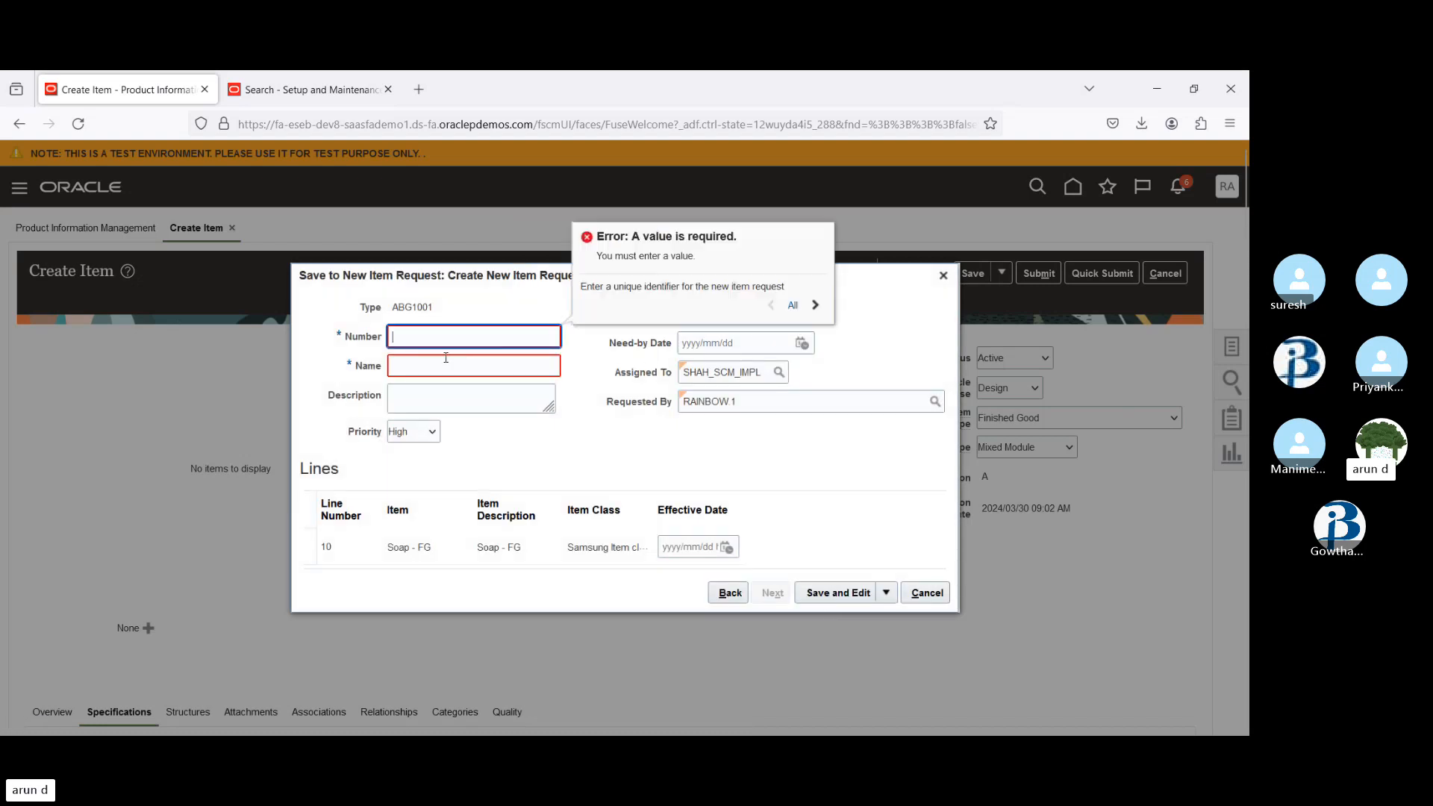
text(Default)
key(Tab)
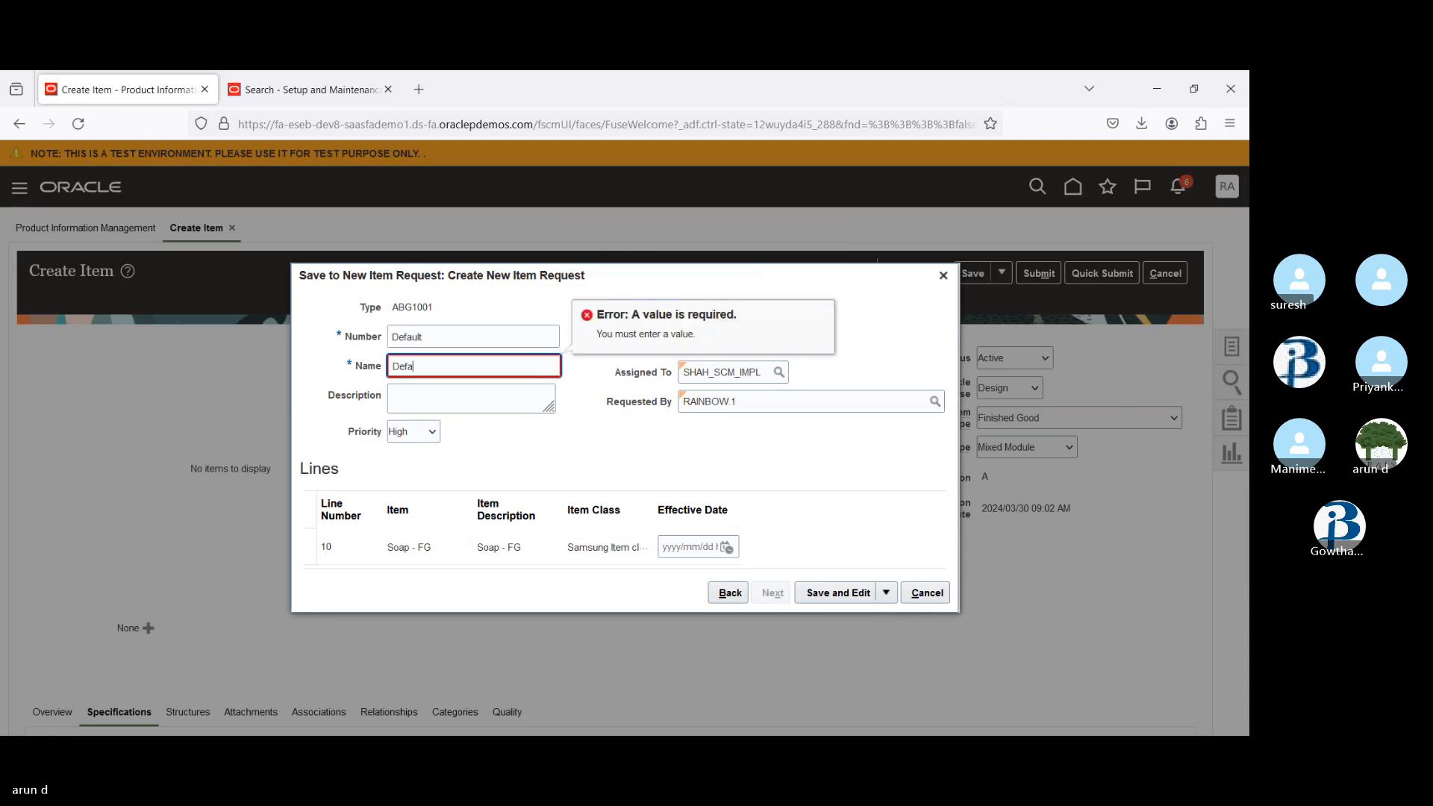
text(Default)
key(Tab)
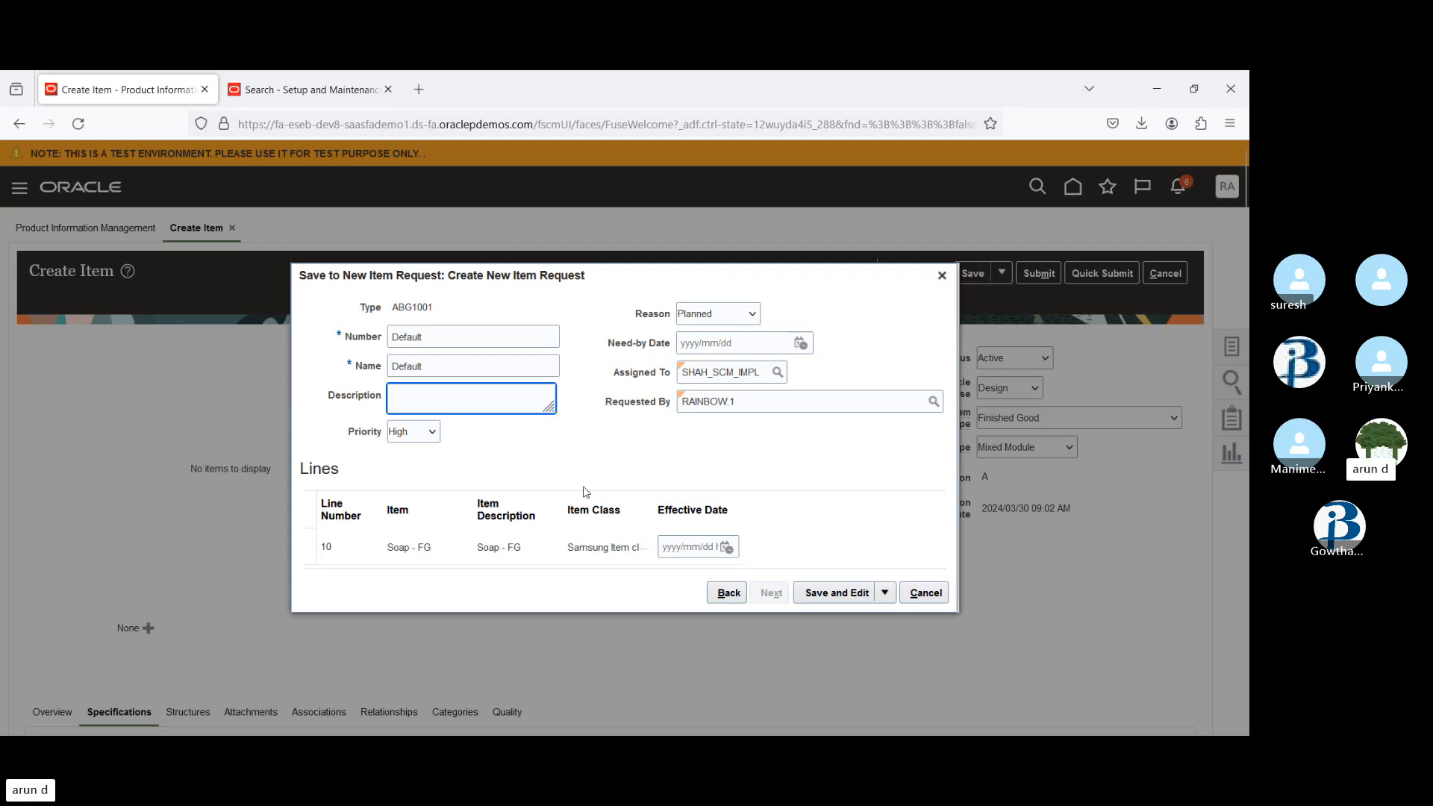
click(884, 593)
click(851, 620)
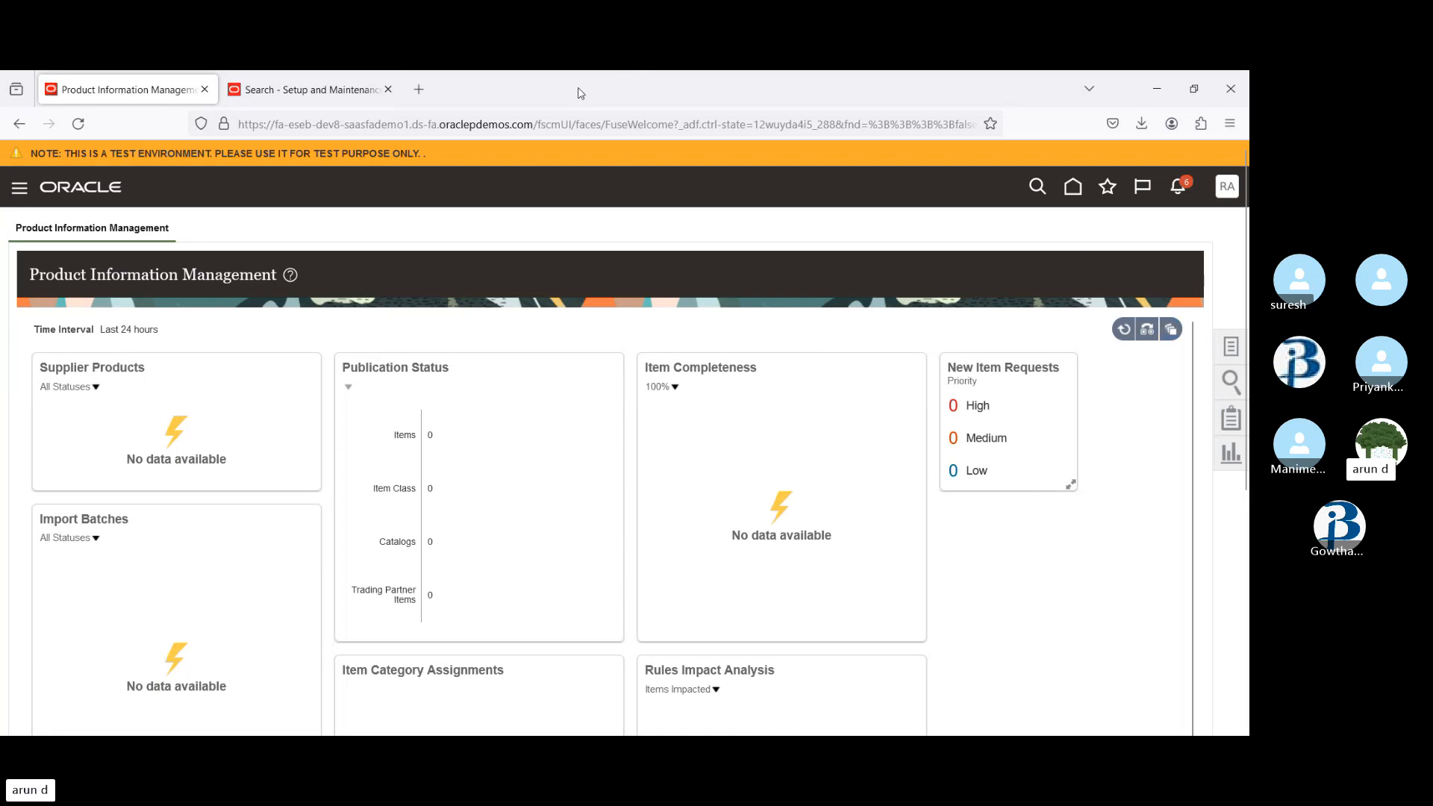
- Return to the Financials setup in Setup and Maintenance and show all tasks for the Transaction Tax functional area
click(323, 90)
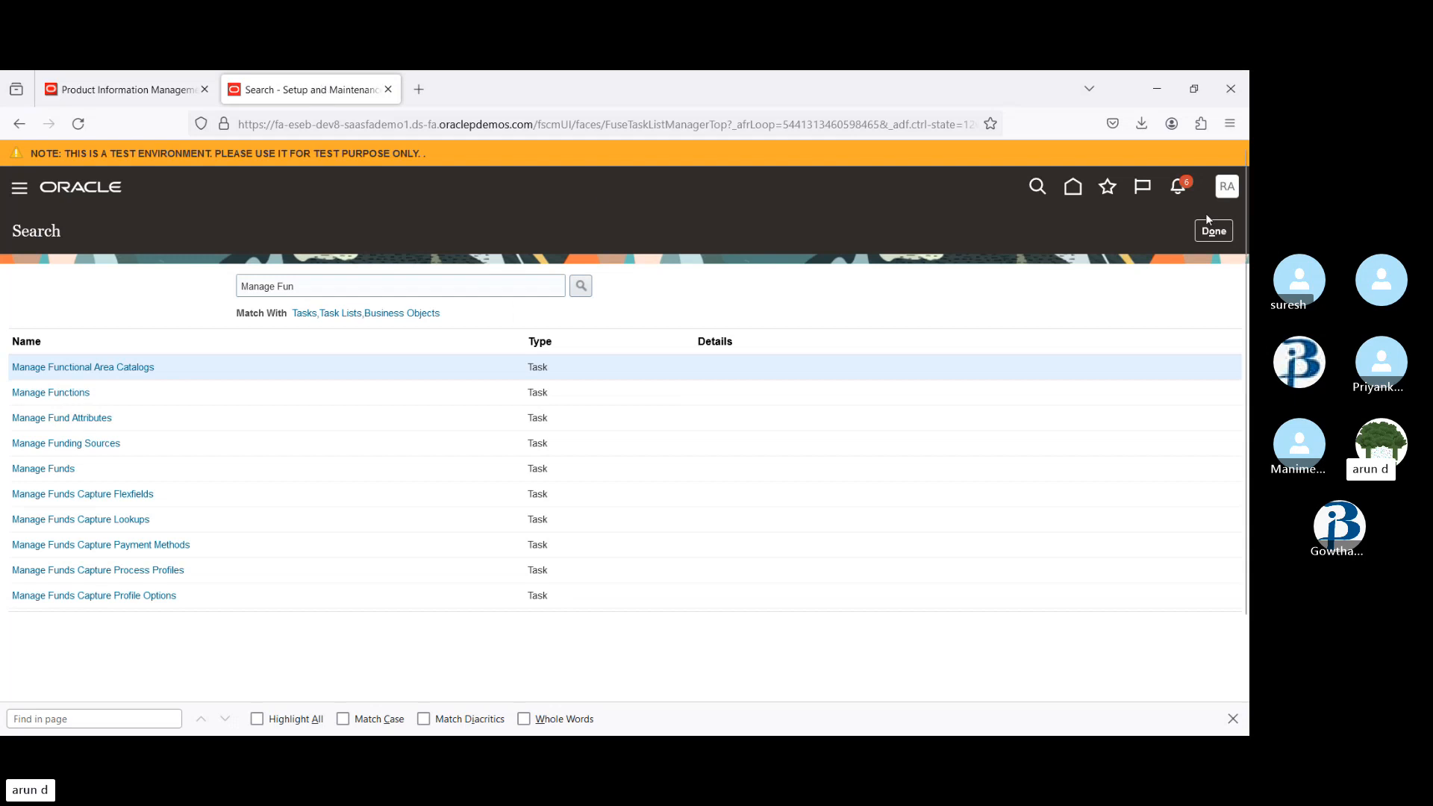
click(1215, 231)
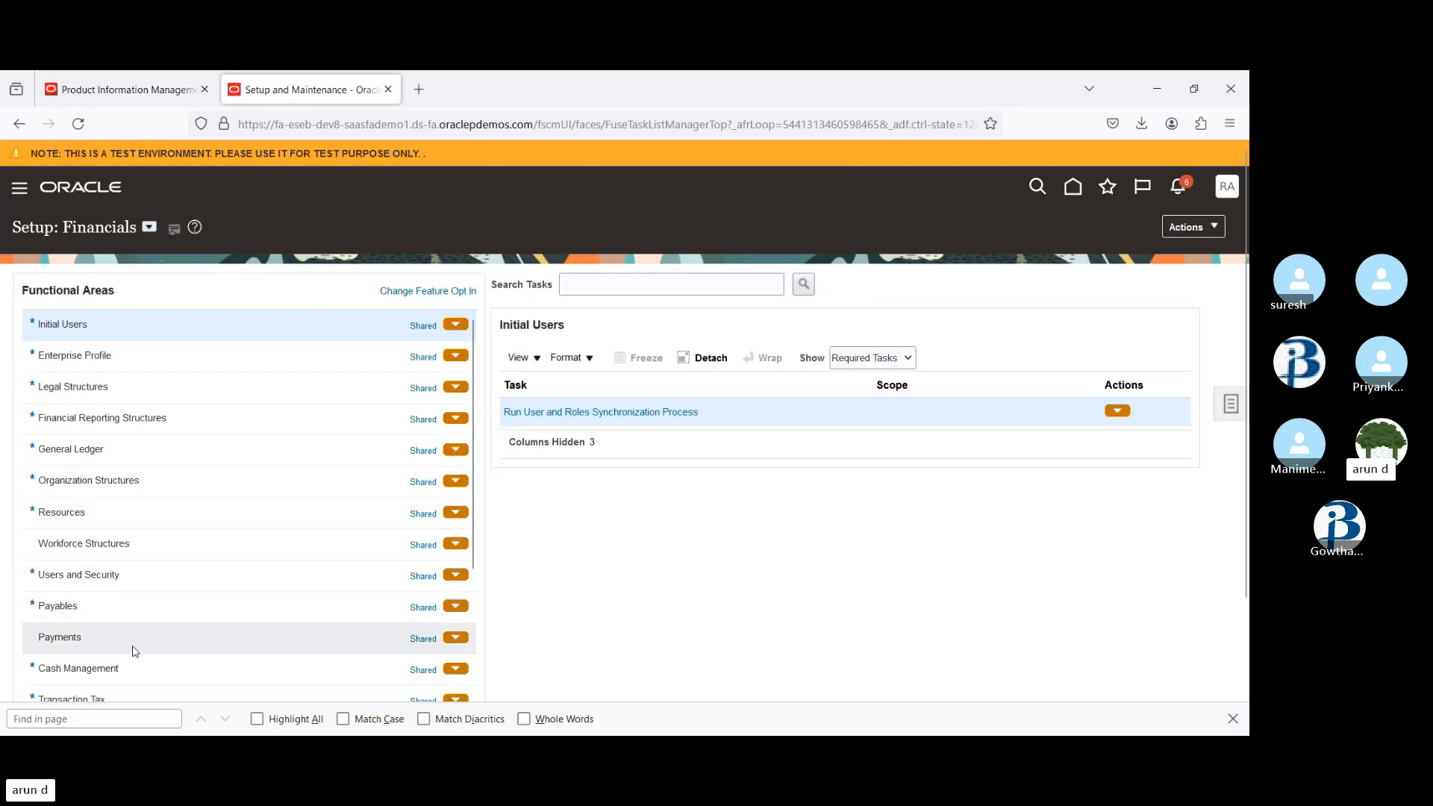
scroll(473, 456, down, 3)
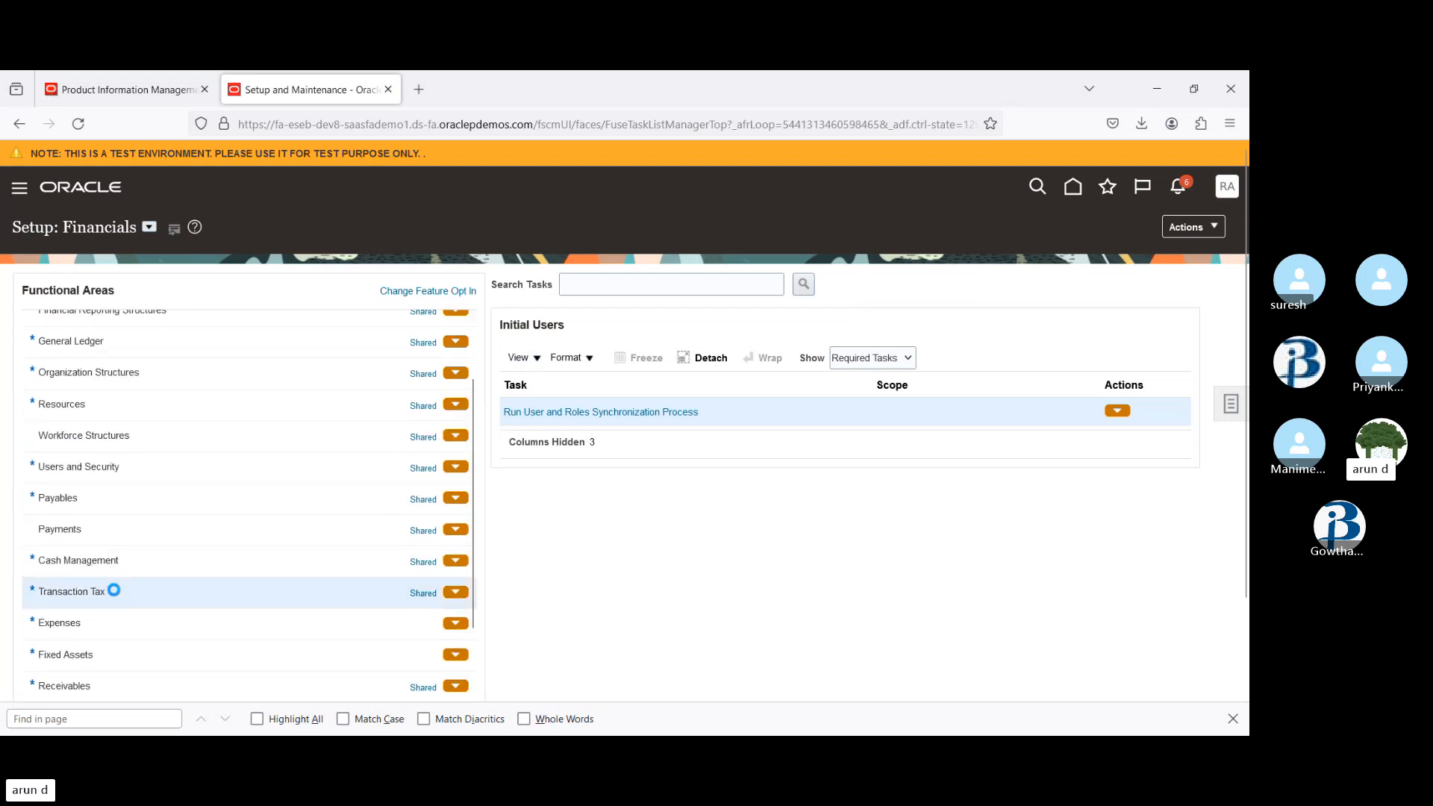
click(117, 595)
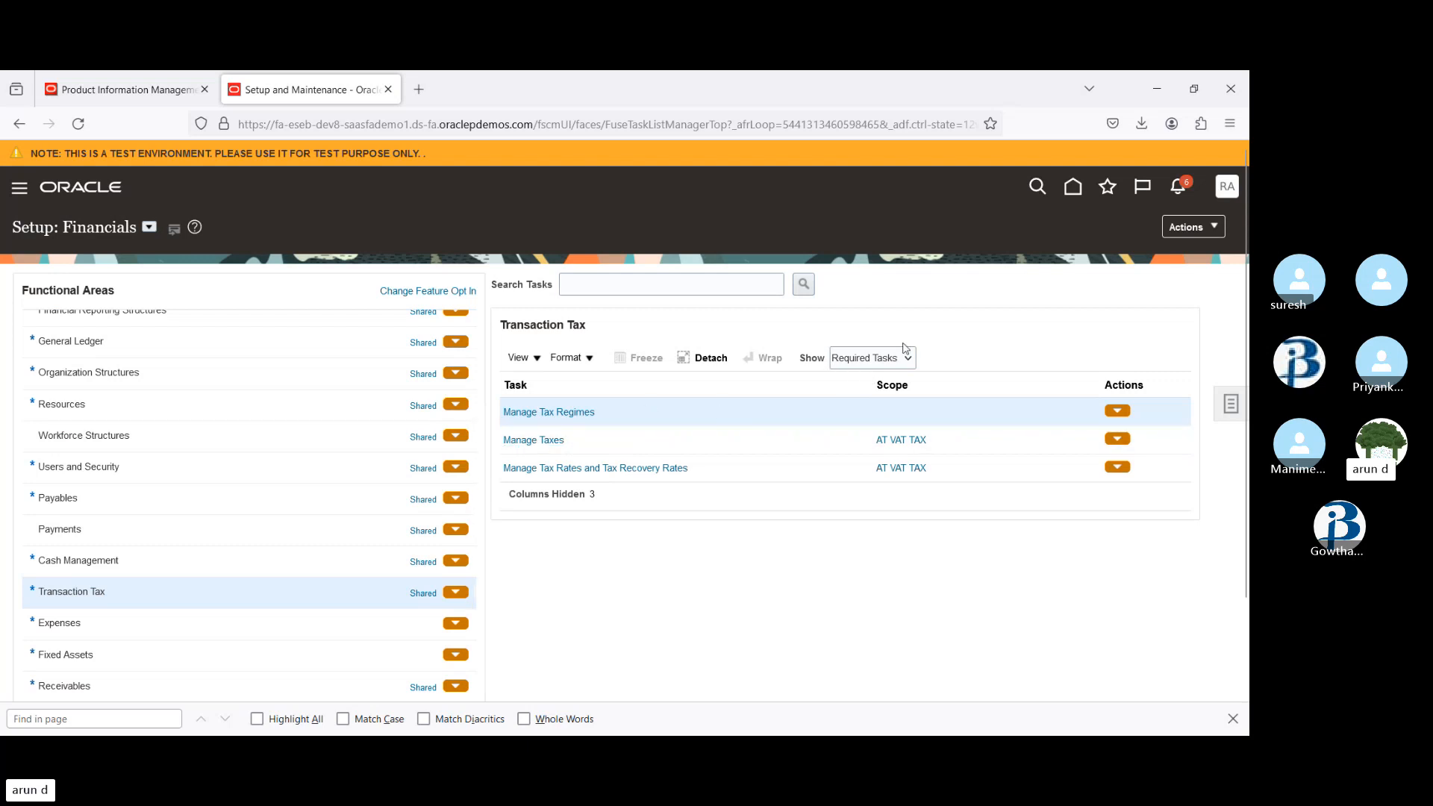
click(883, 365)
click(869, 392)
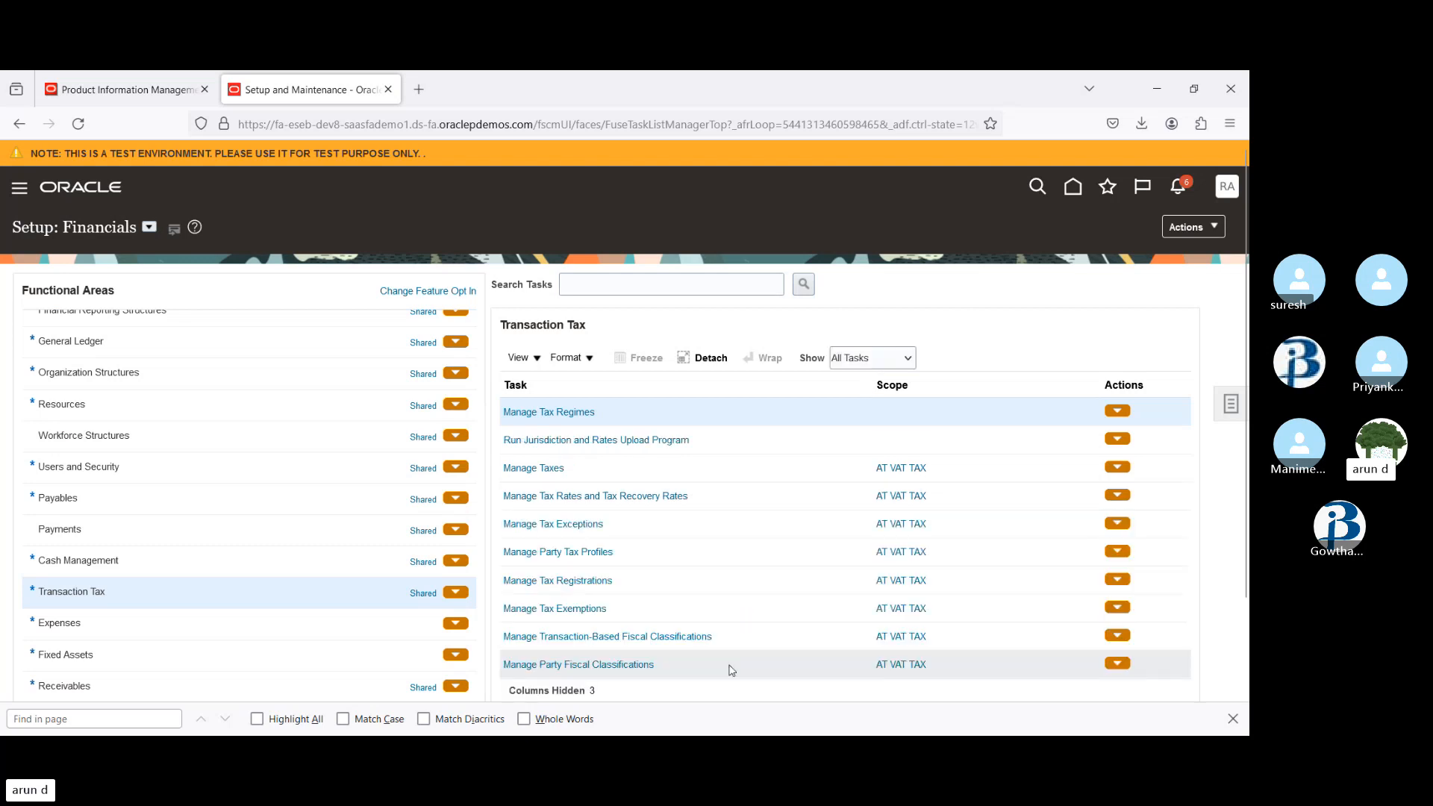
click(713, 533)
scroll(713, 533, down, 3)
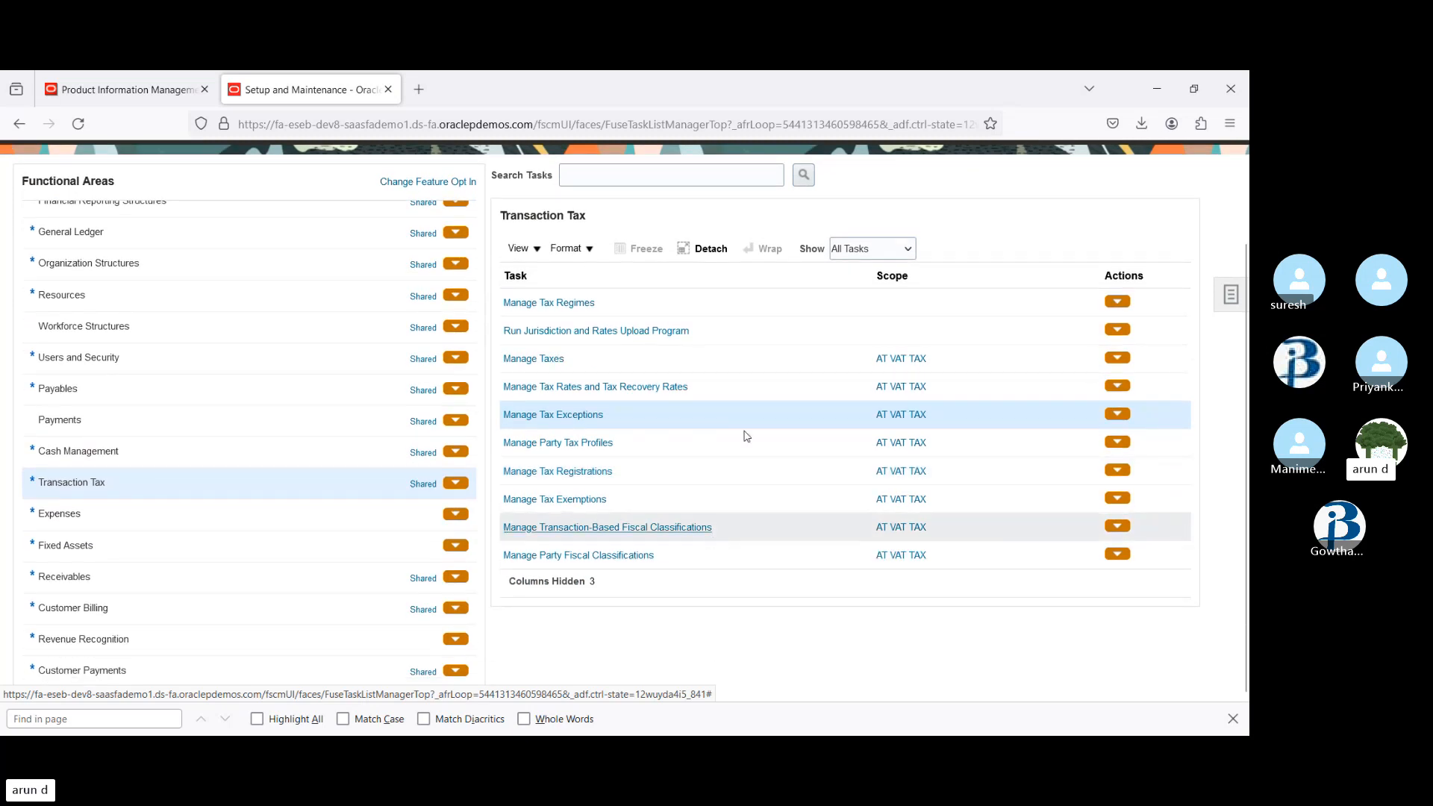
- Locate the Manage Tax Determining Factor Sets task using %Tax%Deter% and start creating a tax determining factor set
click(752, 181)
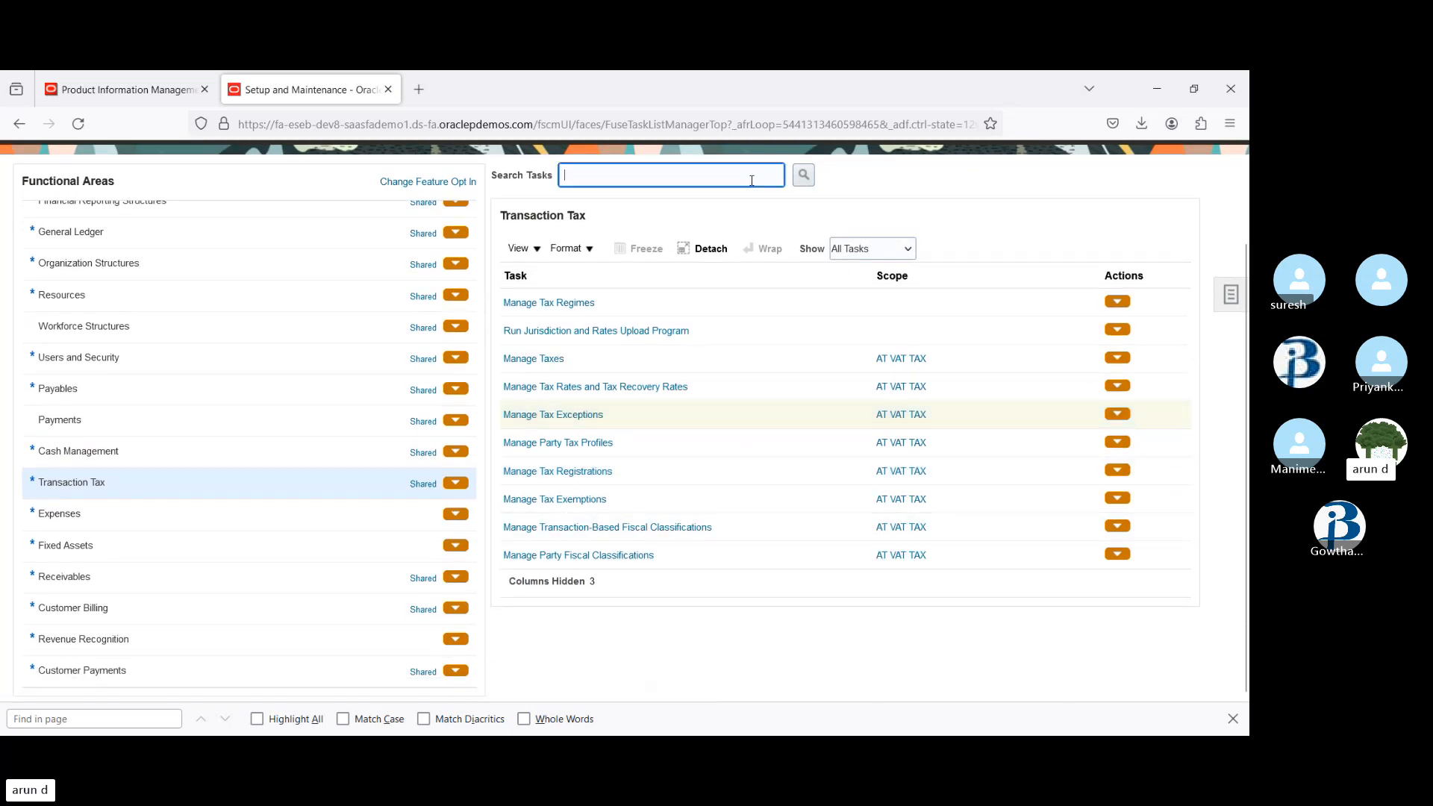
text(%Tax%Deter%)
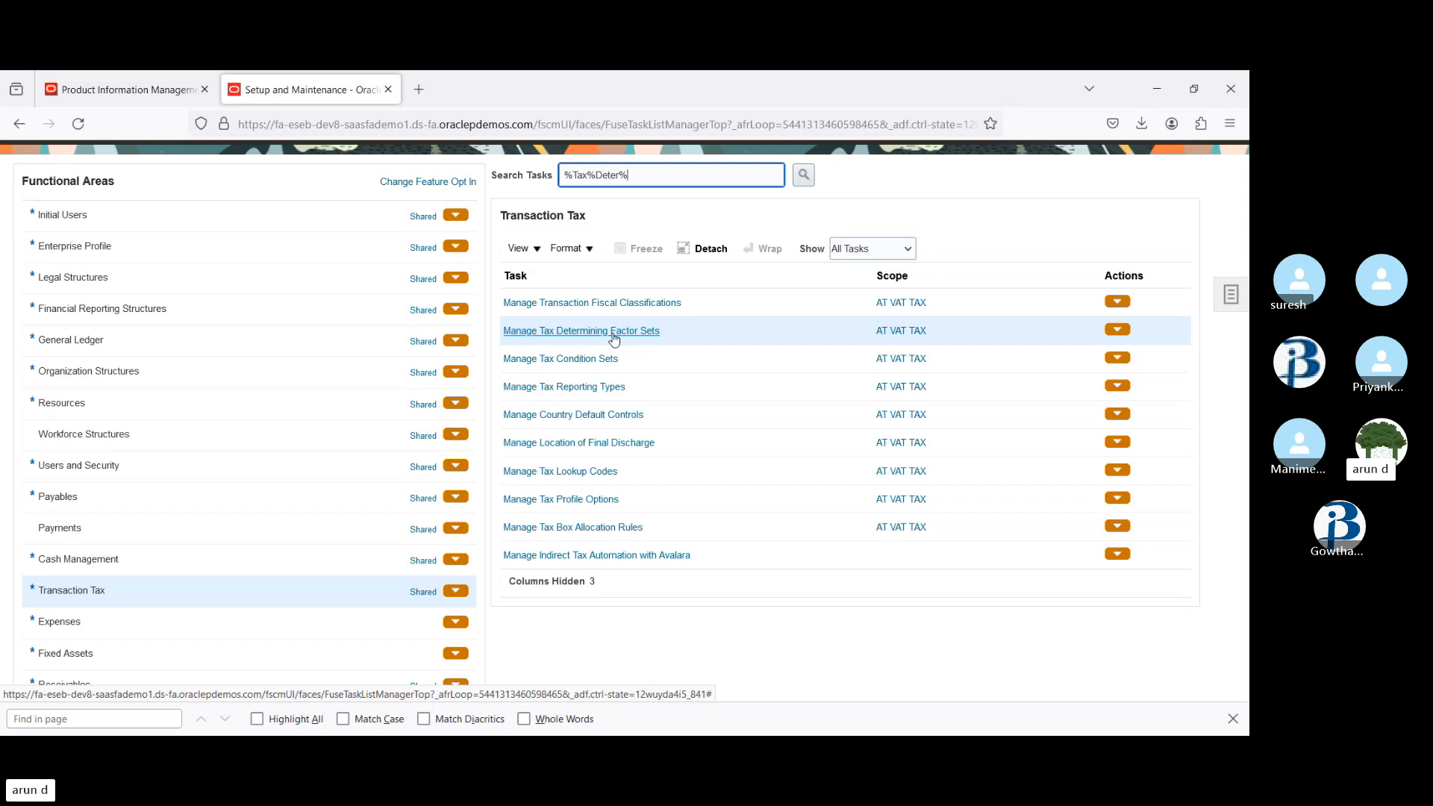
click(613, 334)
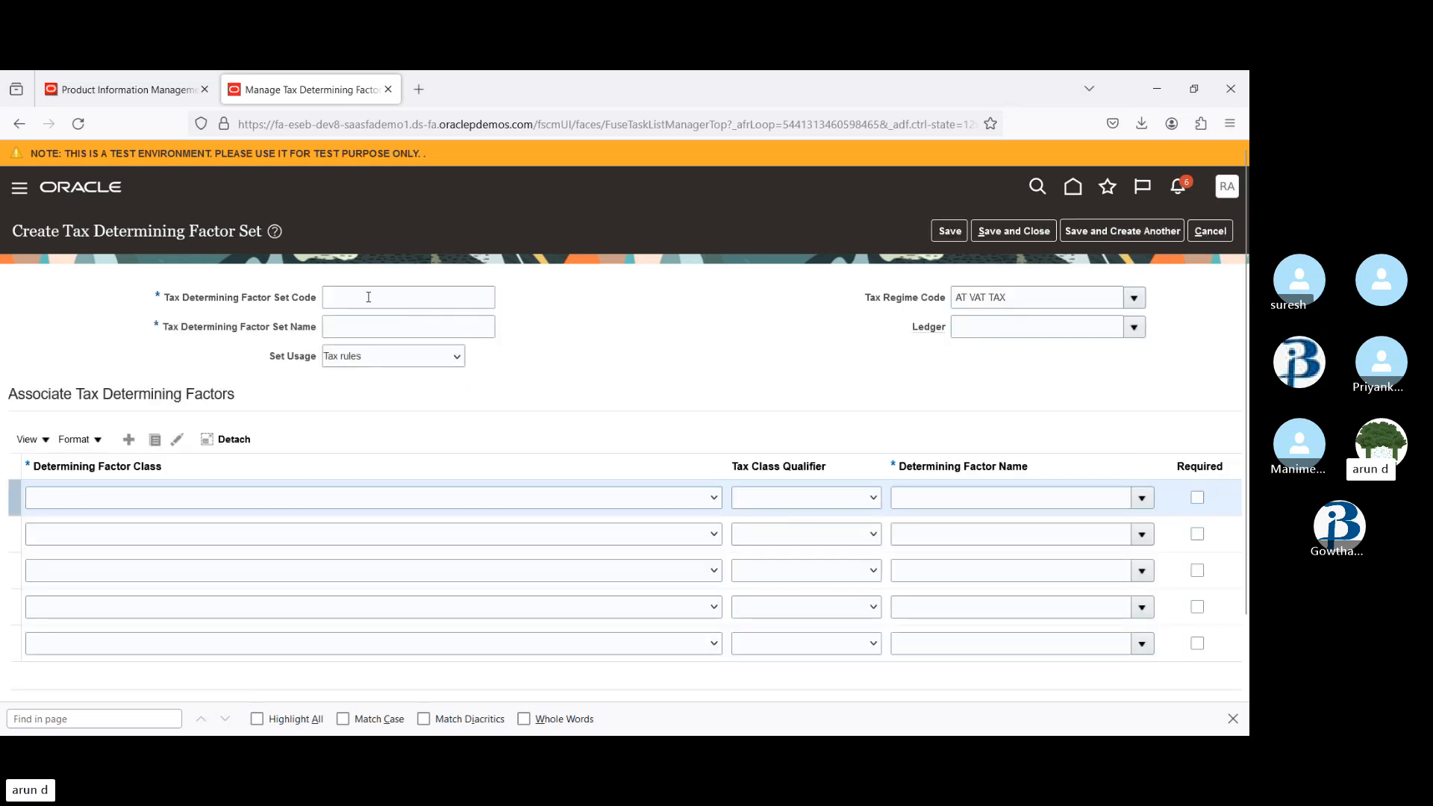
- Enter 73899 as both the code and the name of the tax determining factor set
click(369, 297)
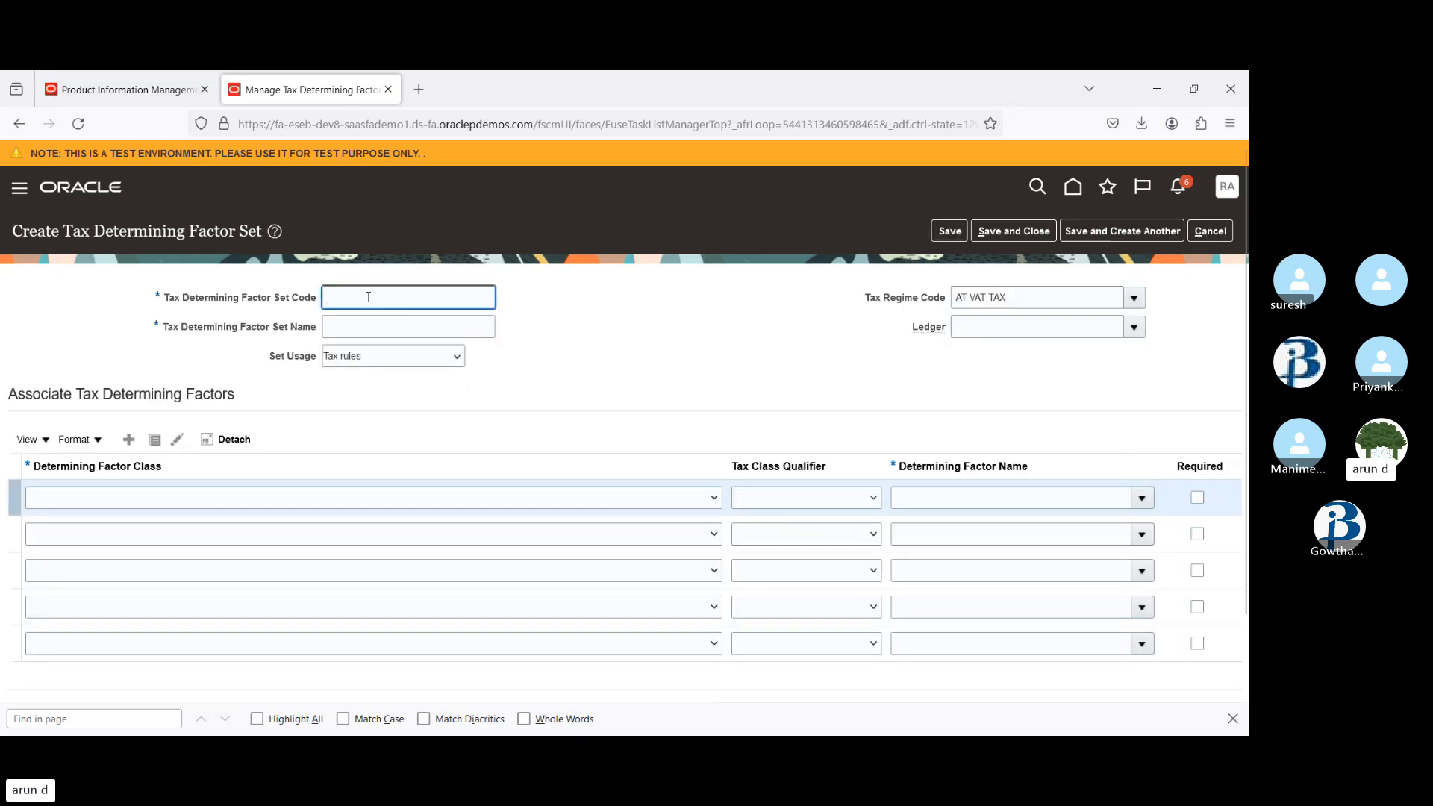
text(Soap - FG)
key(ctrl+a)
key(BackSpace)
text(73899)
key(Tab)
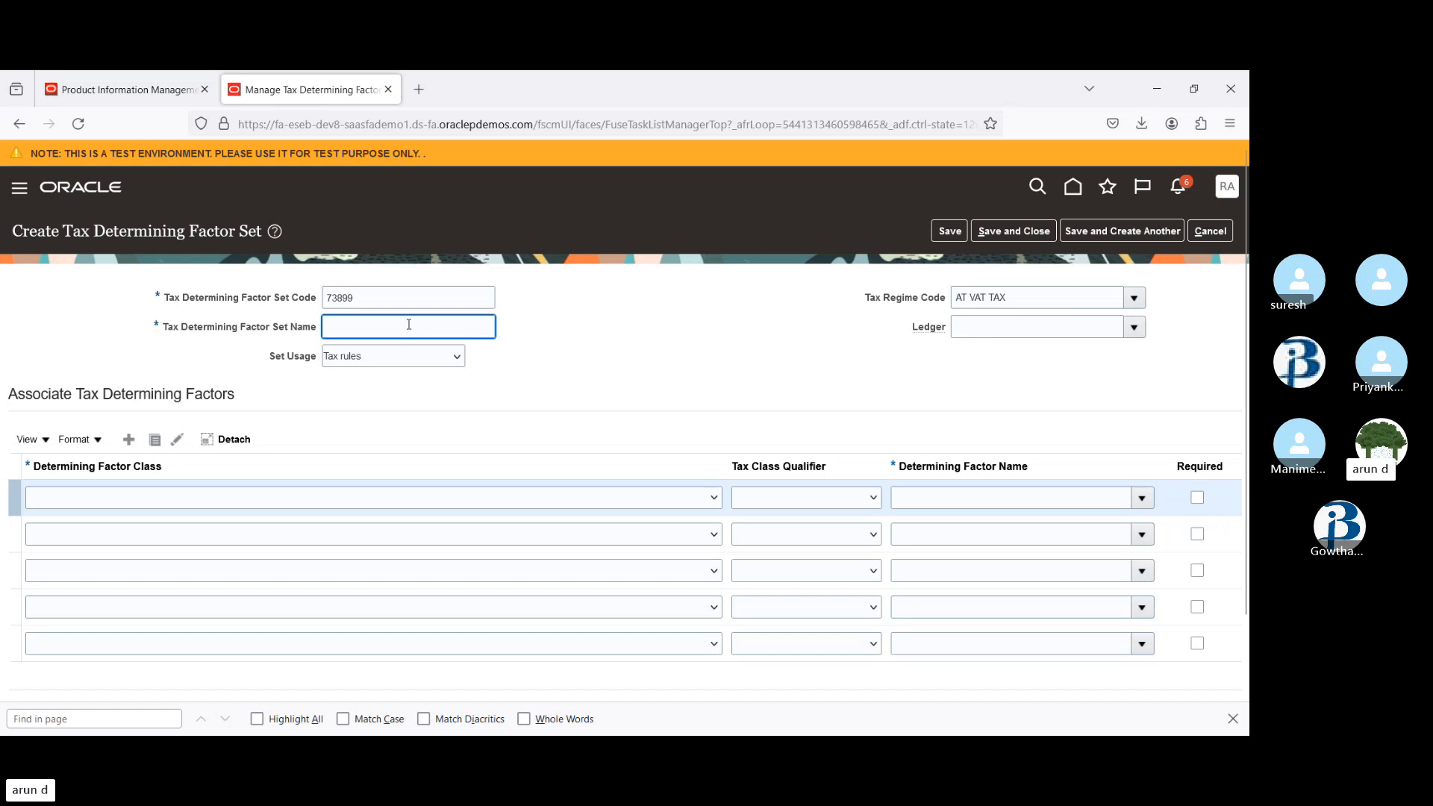
text(73899)
key(Tab)
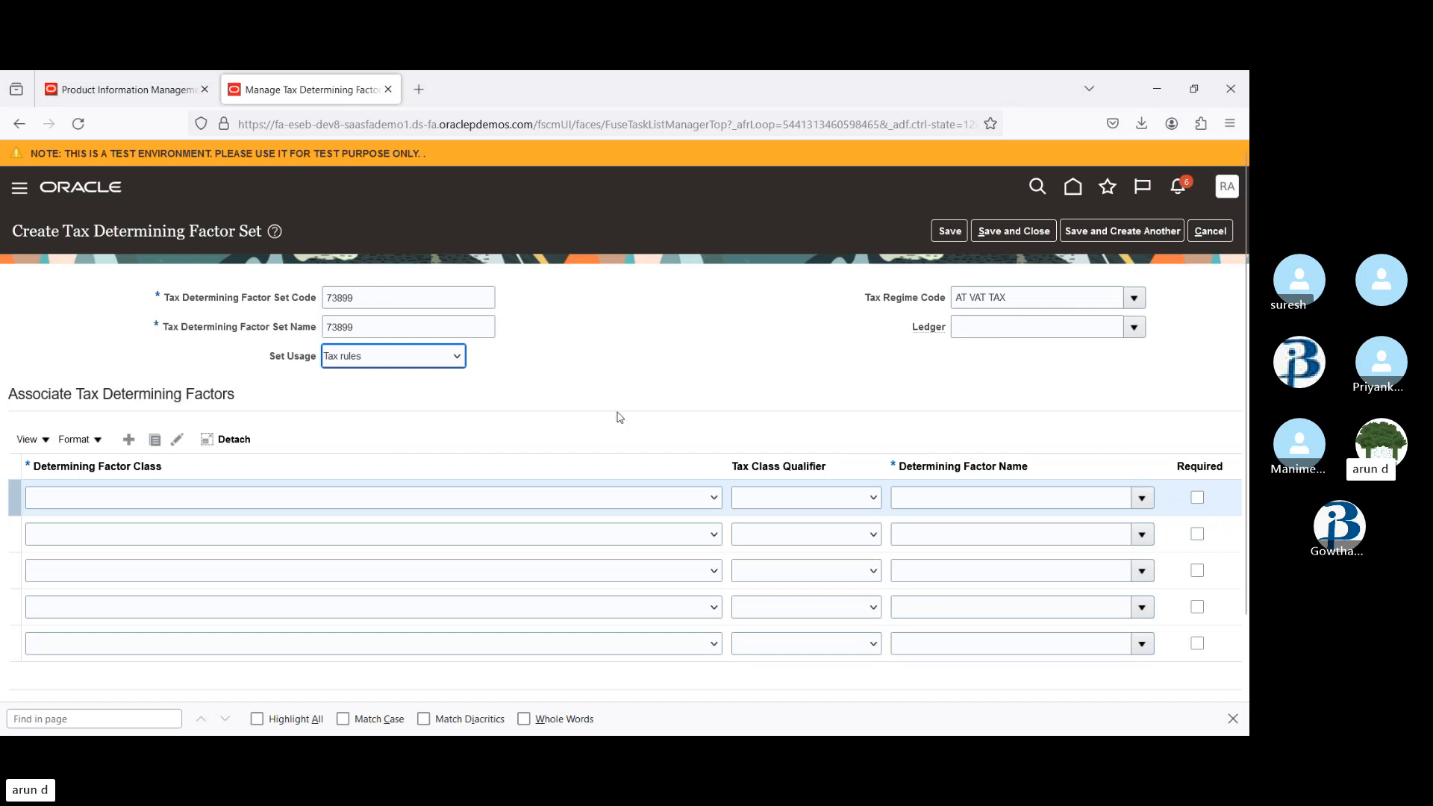
- Associate the Product inventory linked class with determining factor 78890, and save and close the tax determining factor set
click(650, 384)
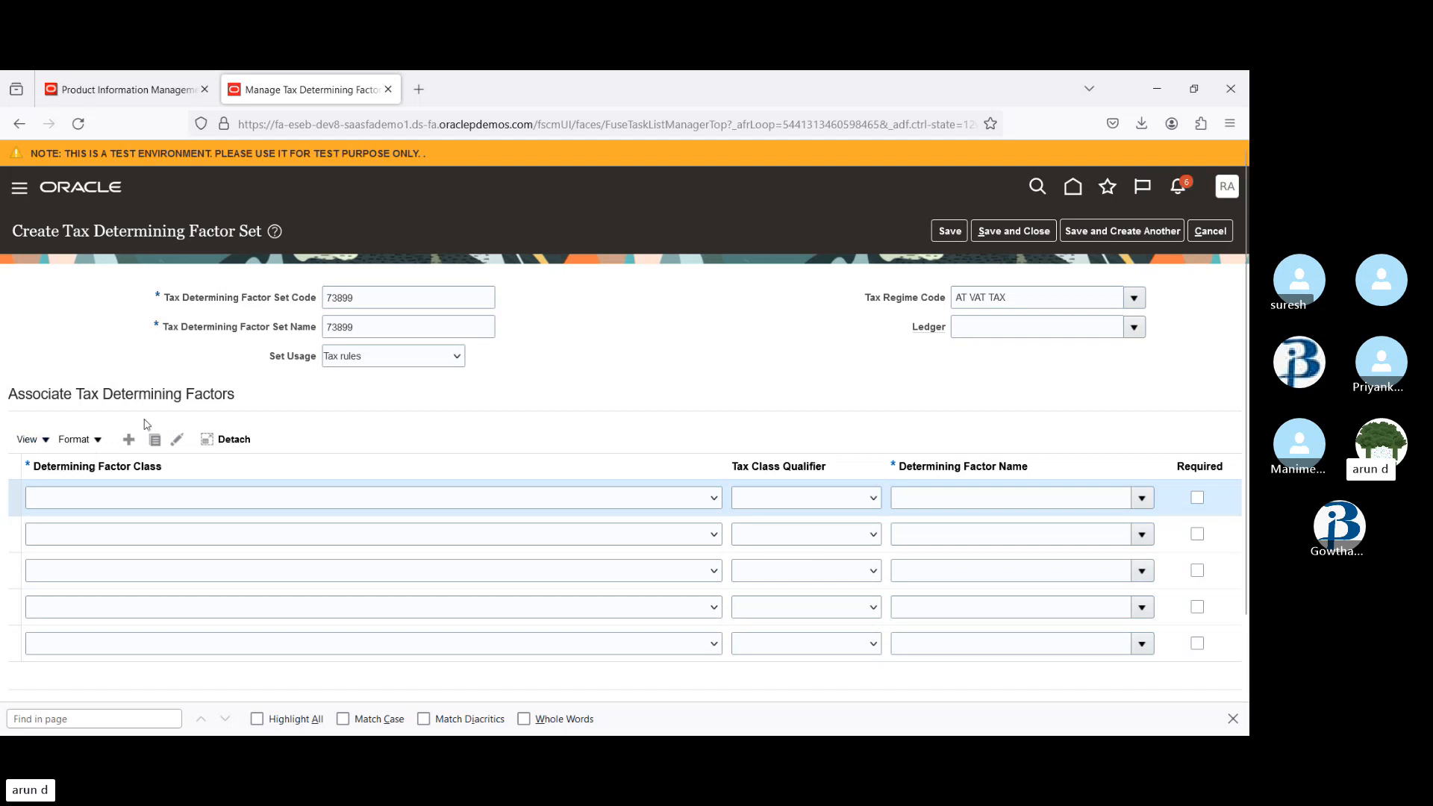
click(65, 369)
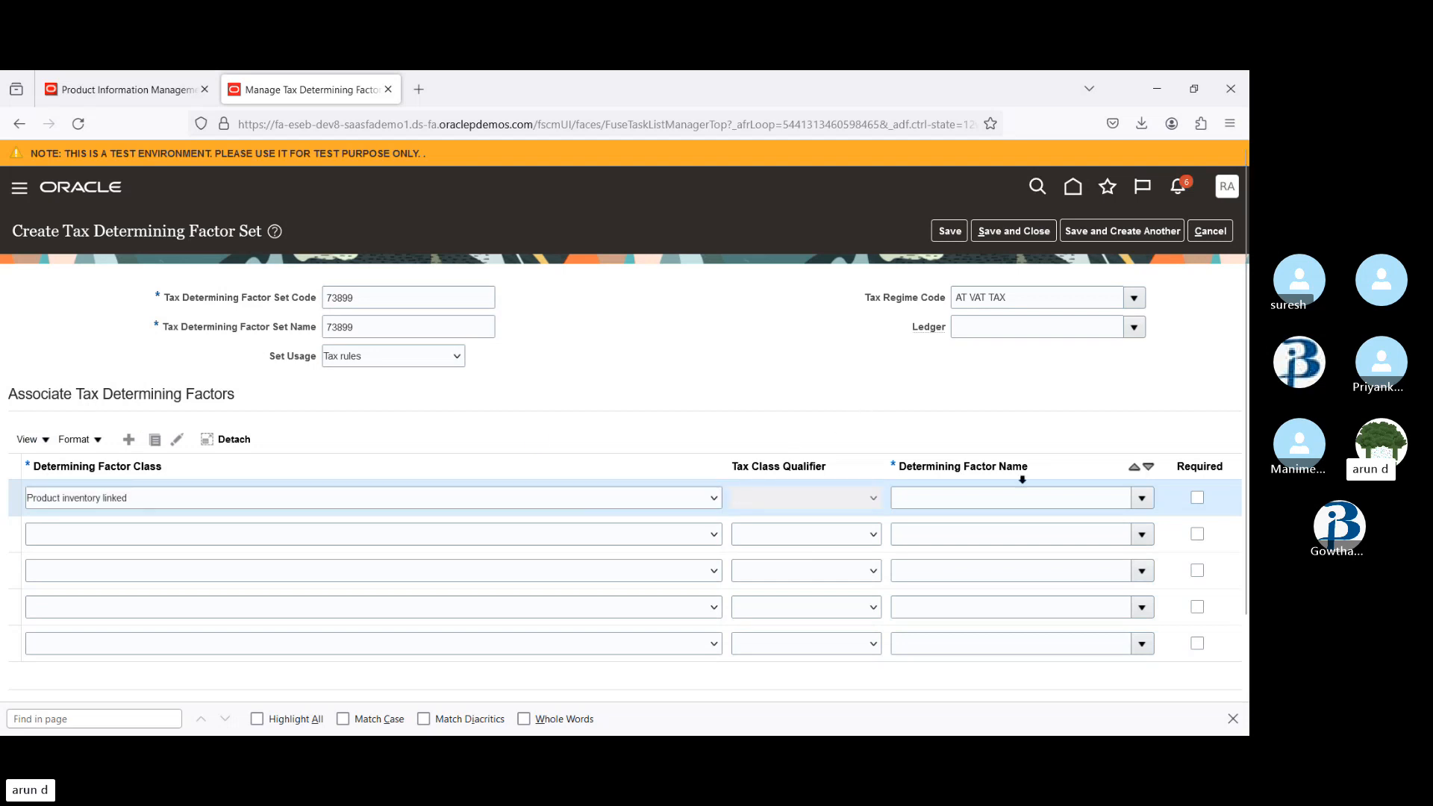
click(1140, 498)
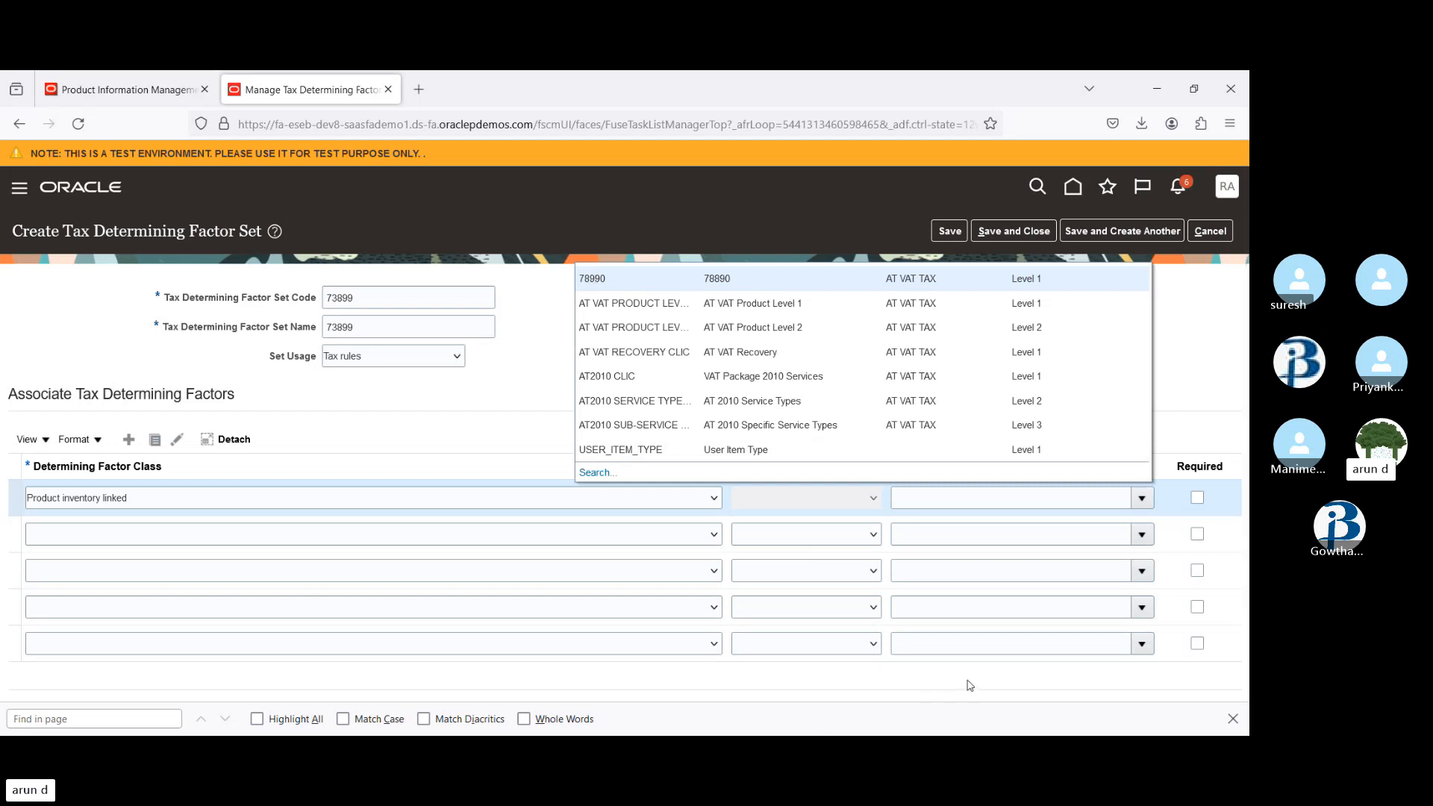
click(639, 283)
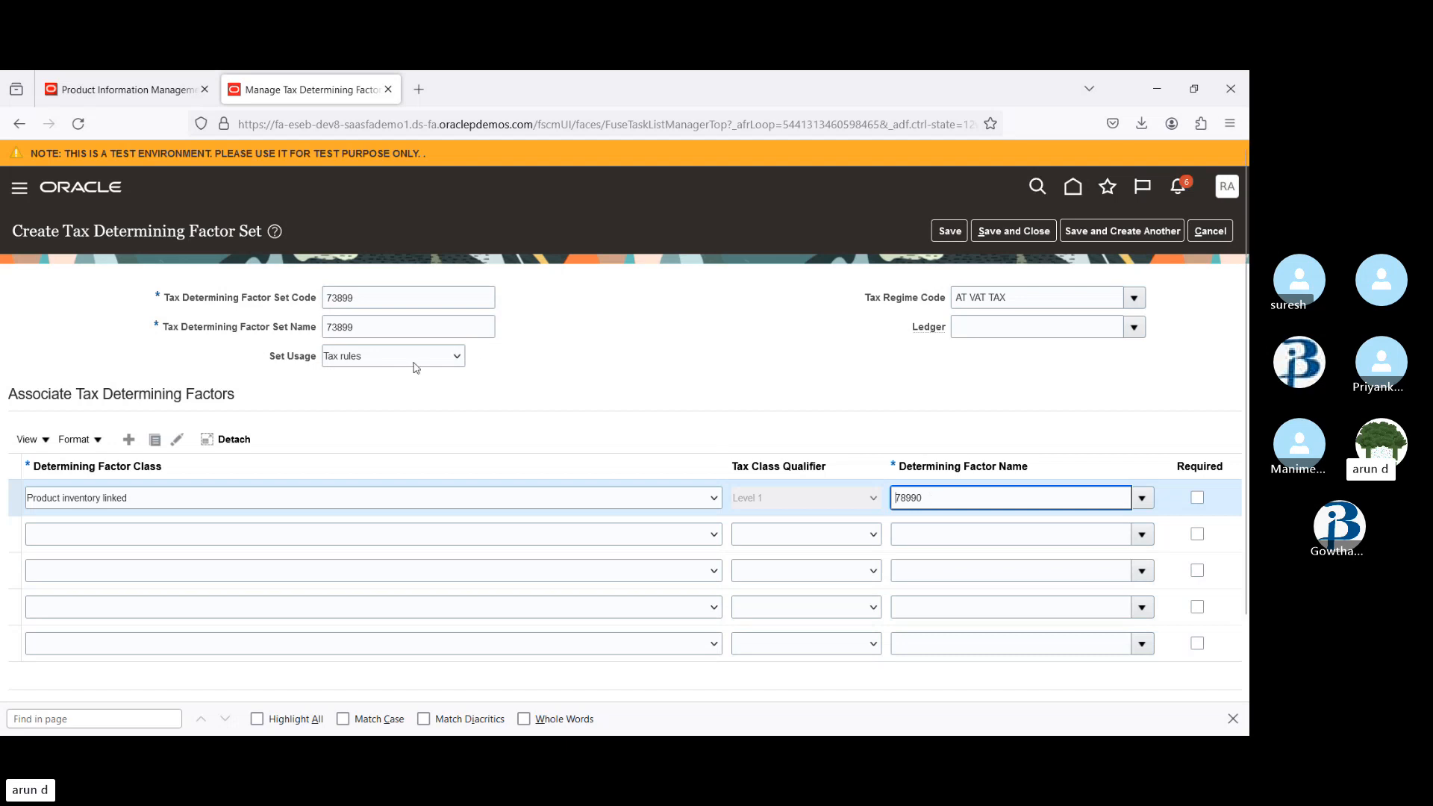
click(947, 232)
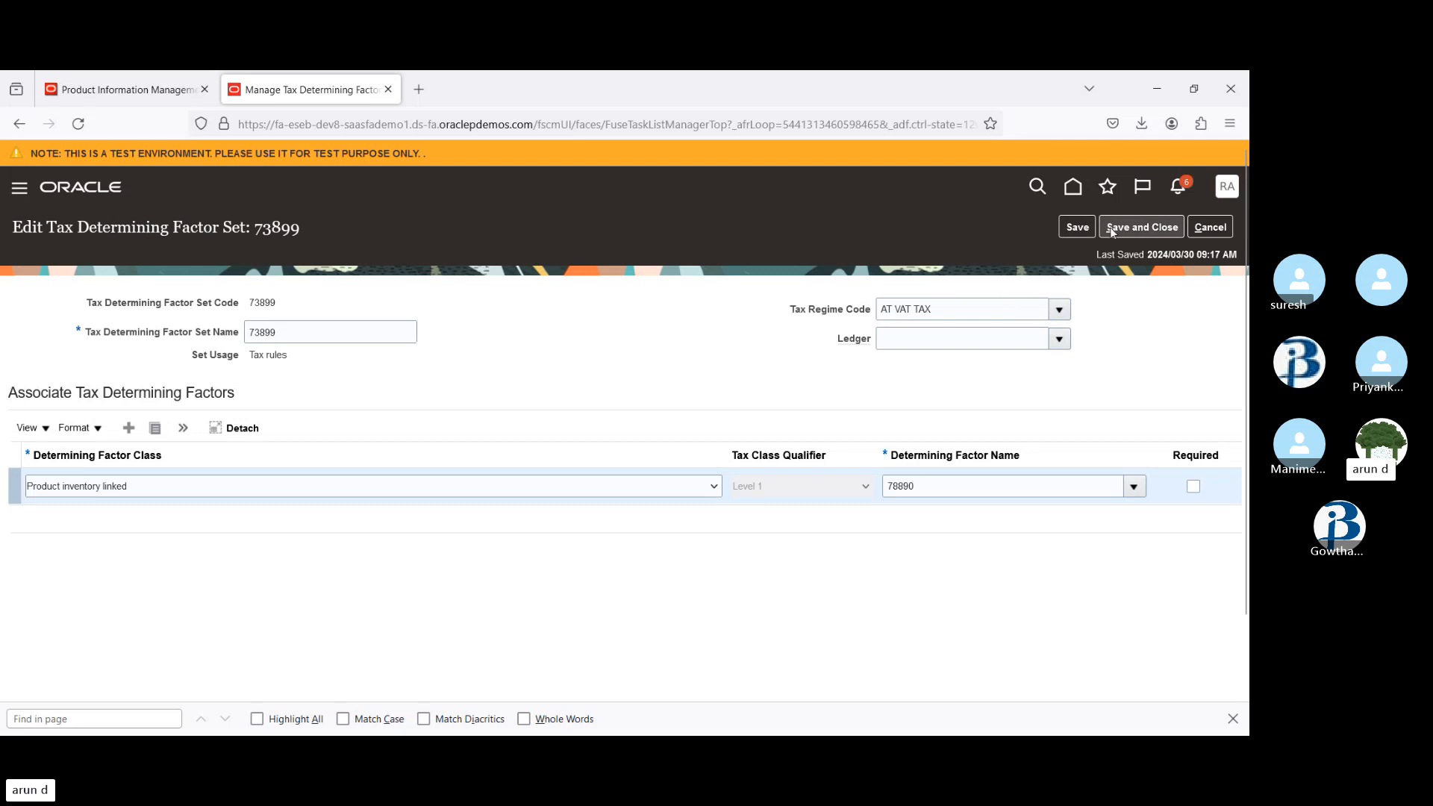
click(1155, 229)
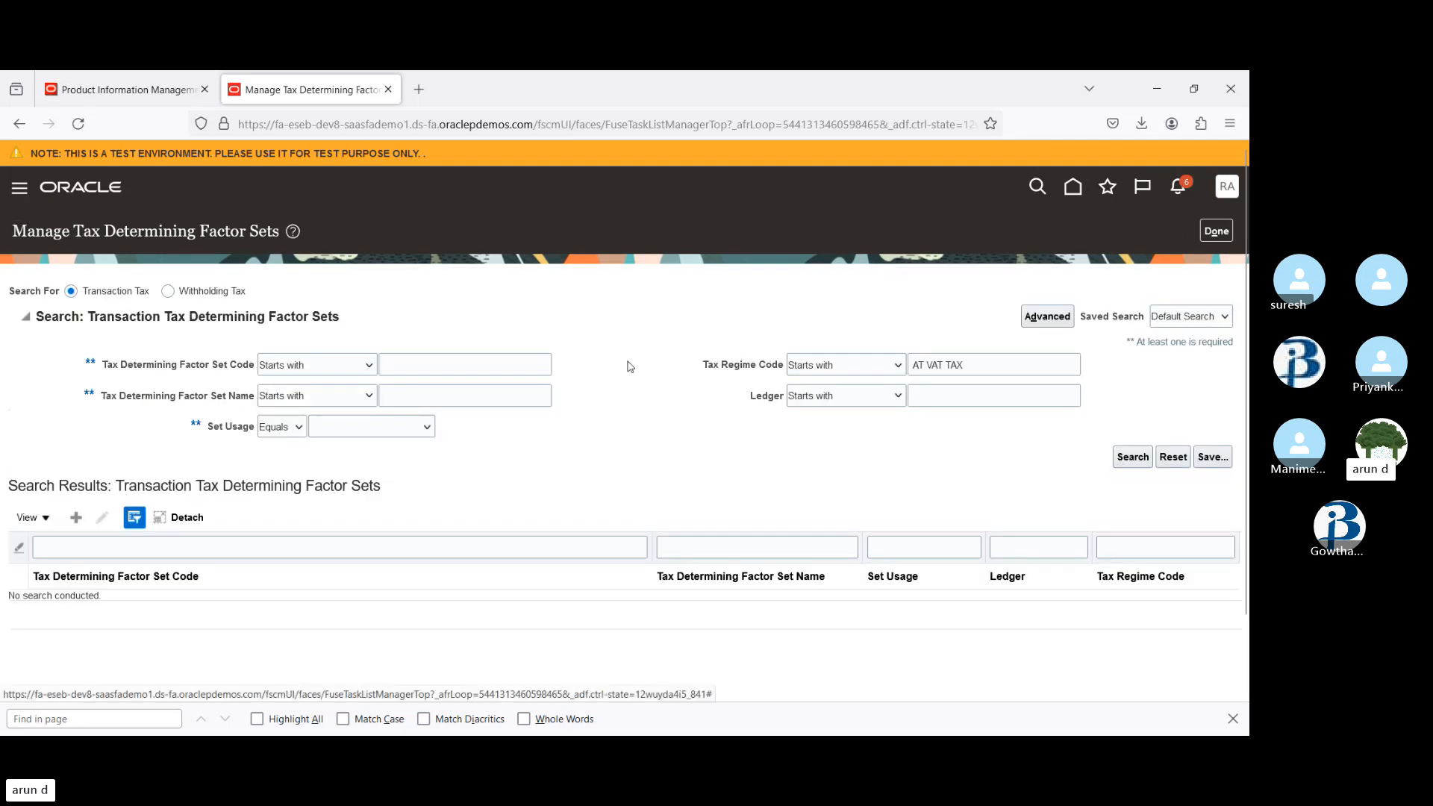
- Finish with the determining factor sets, open Manage Tax Condition Sets, and start creating a tax condition set
click(1217, 232)
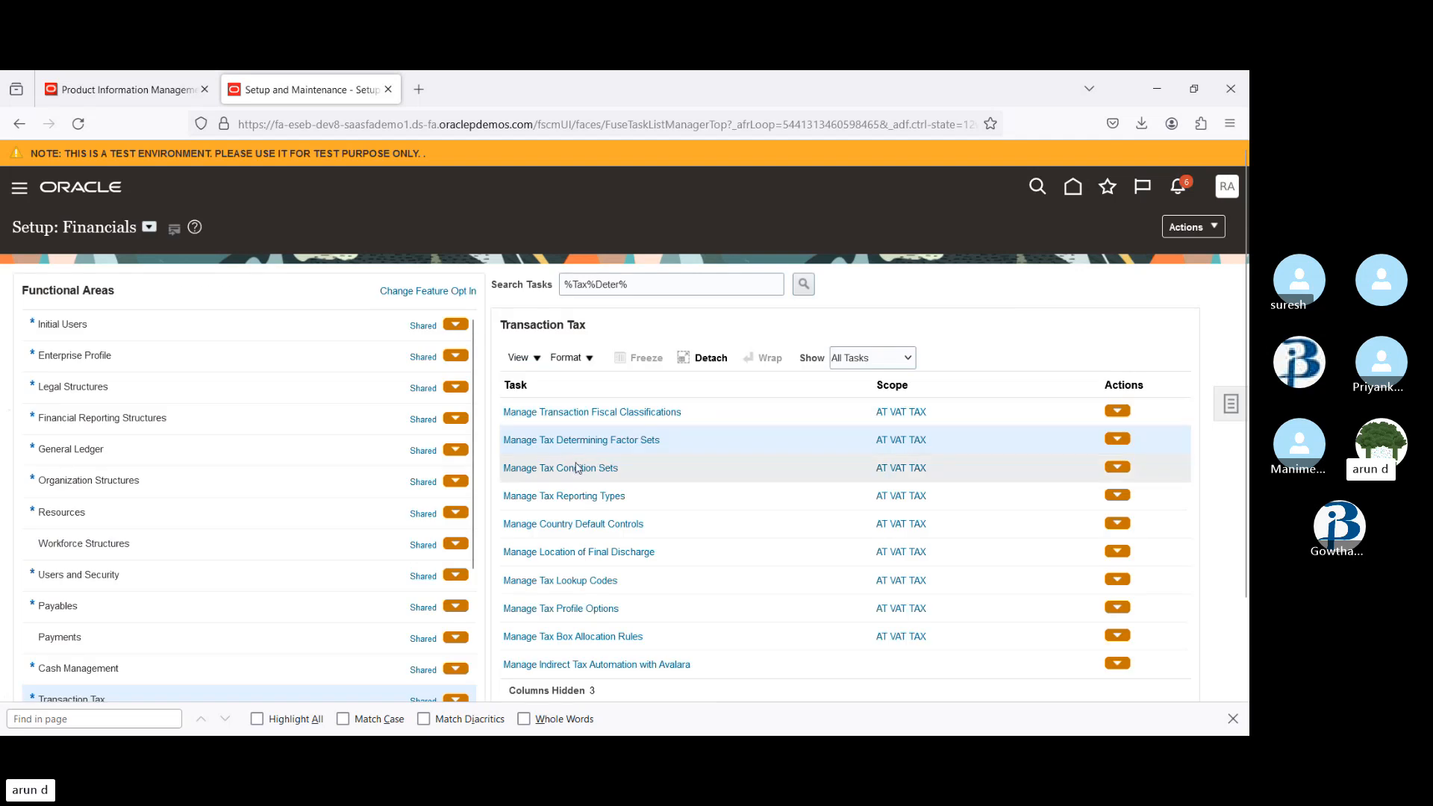
click(565, 470)
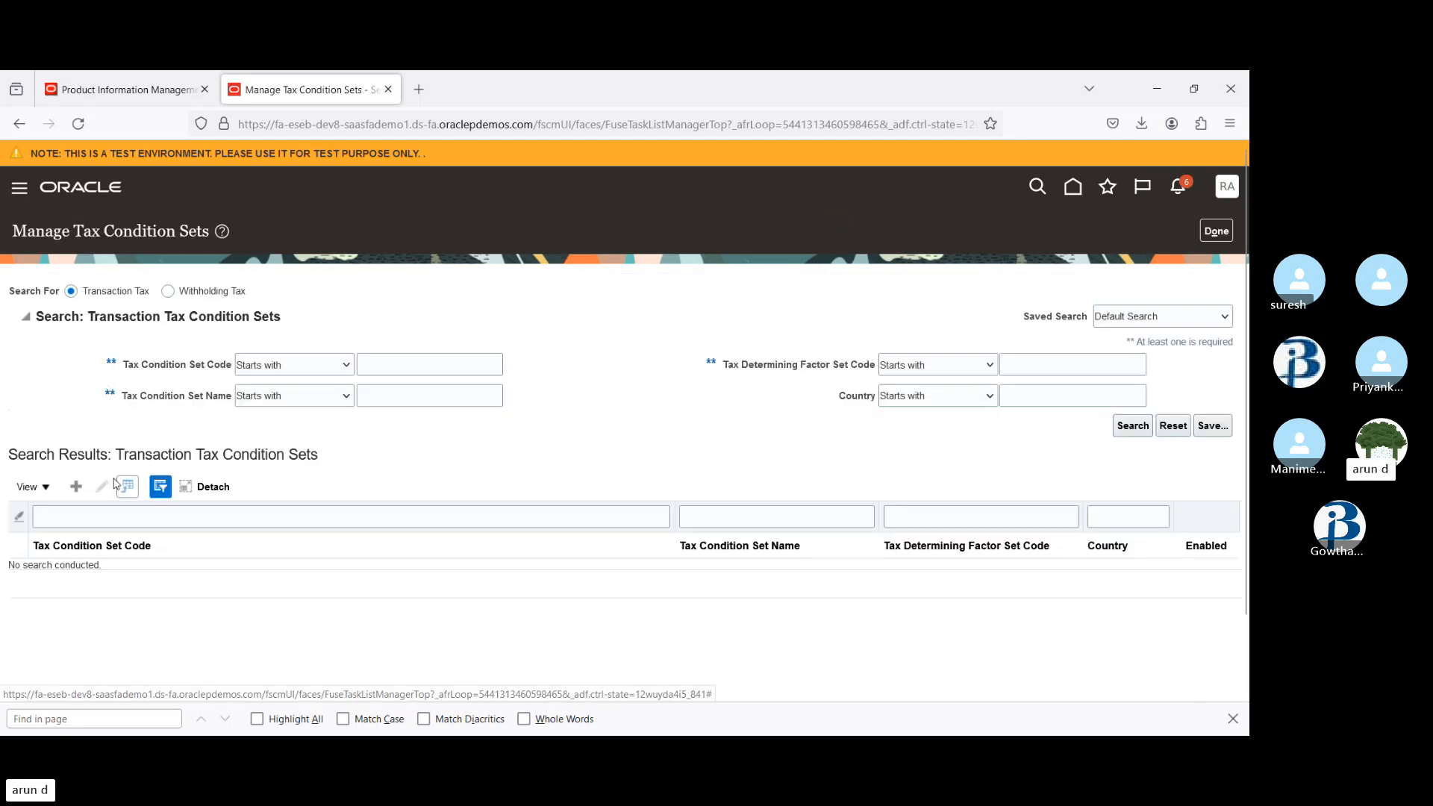
click(76, 489)
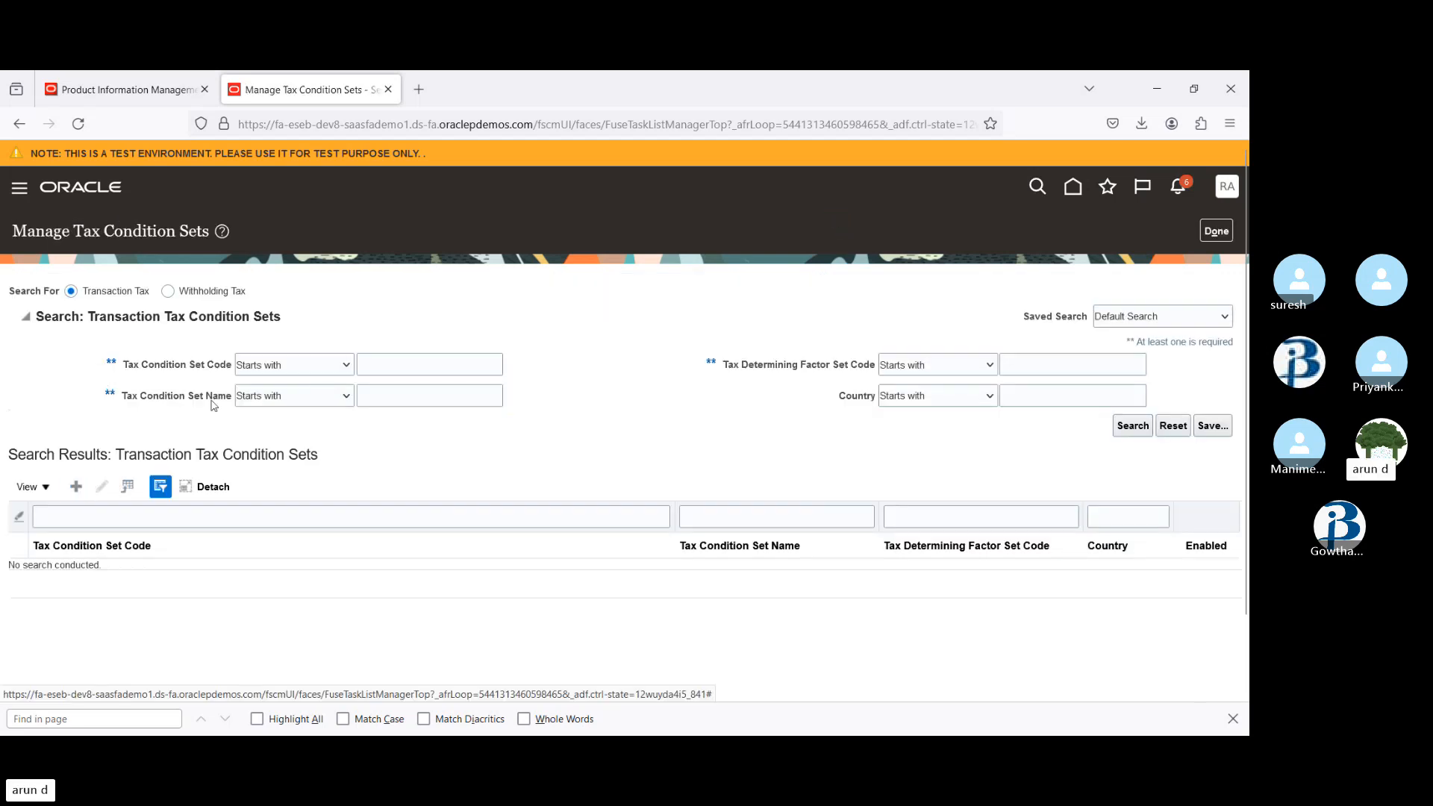
- Enter 73899 as the tax condition set's code and name, and as its tax determining factor set code
click(342, 297)
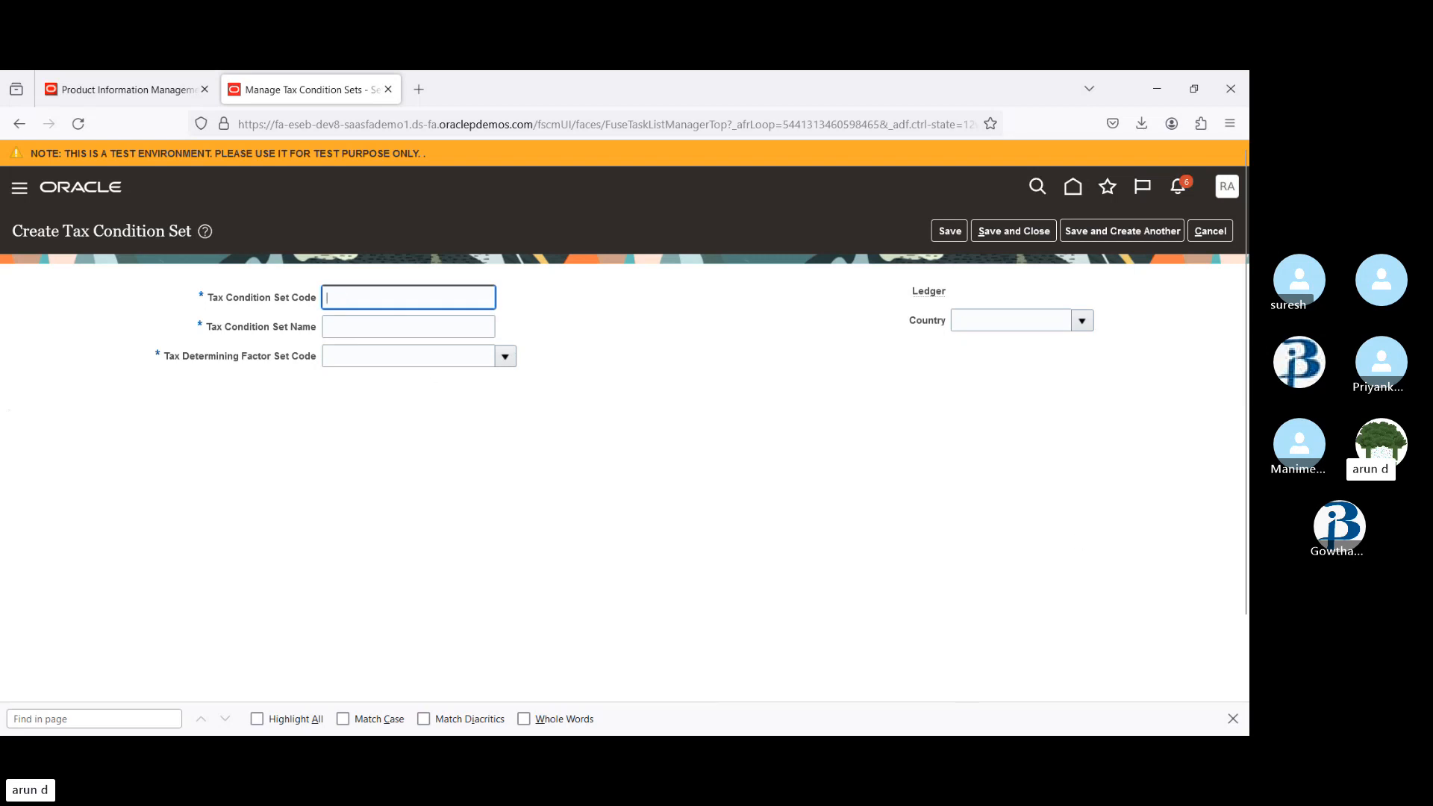
click(972, 662)
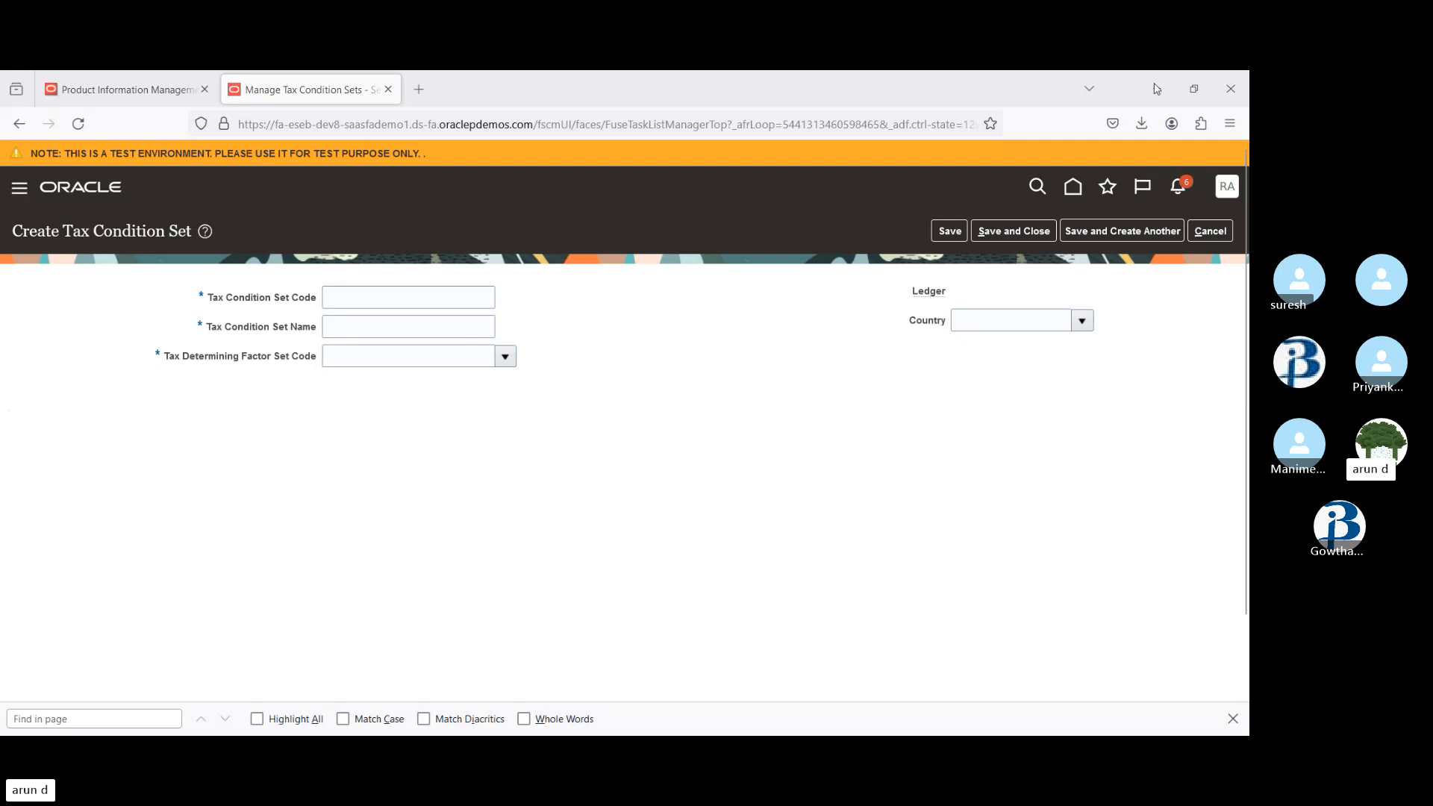
click(774, 307)
text(73899)
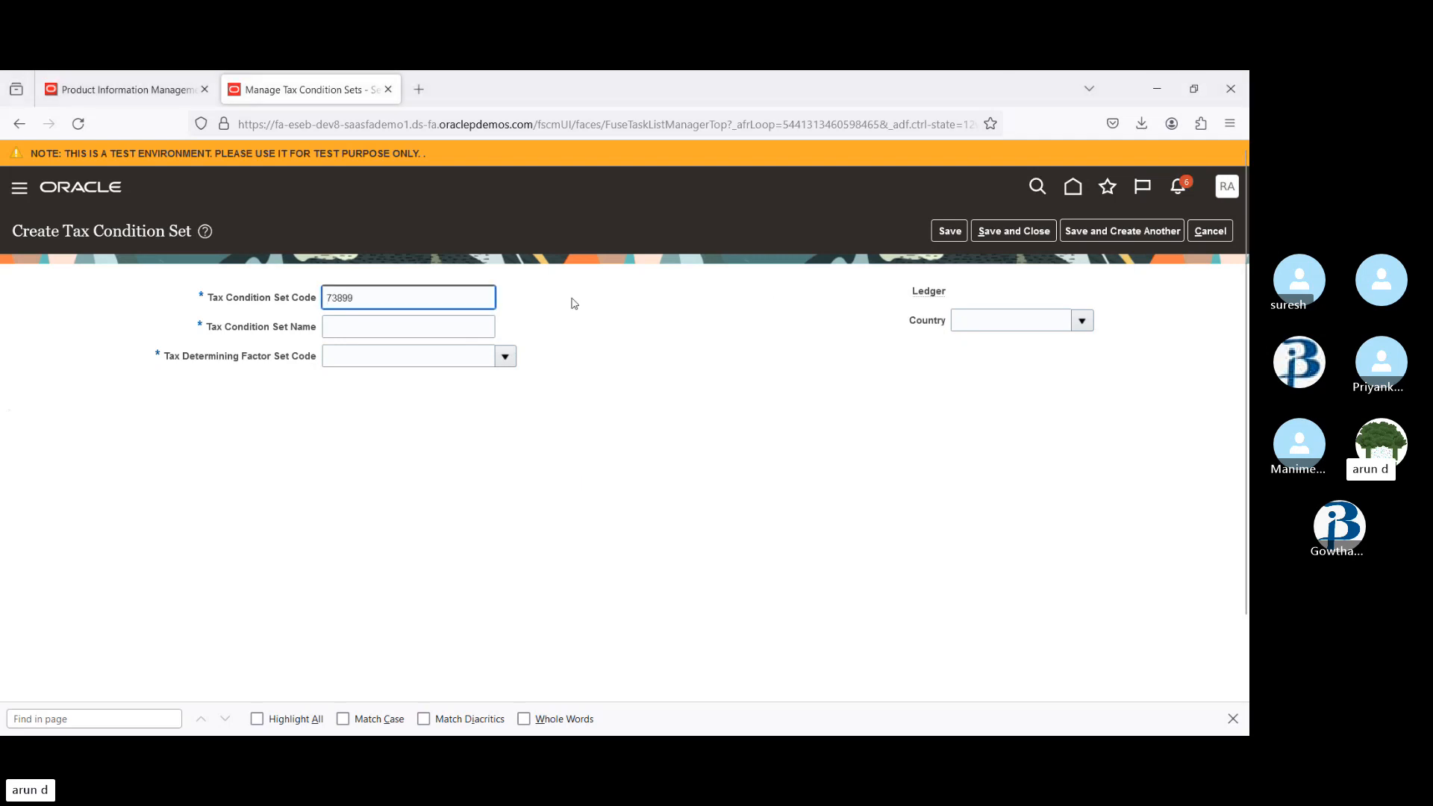
key(Tab)
text(73899)
key(Tab)
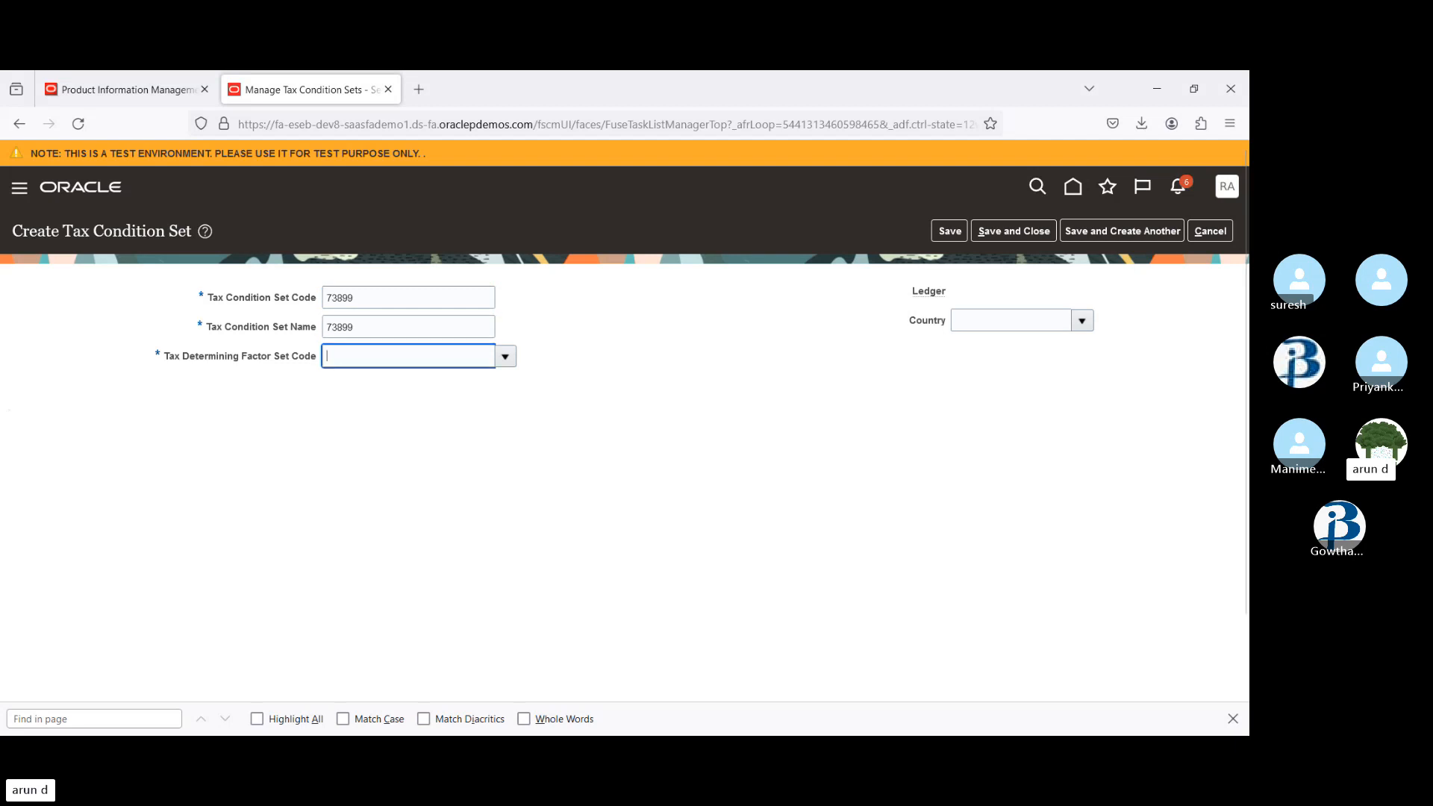
text(73899)
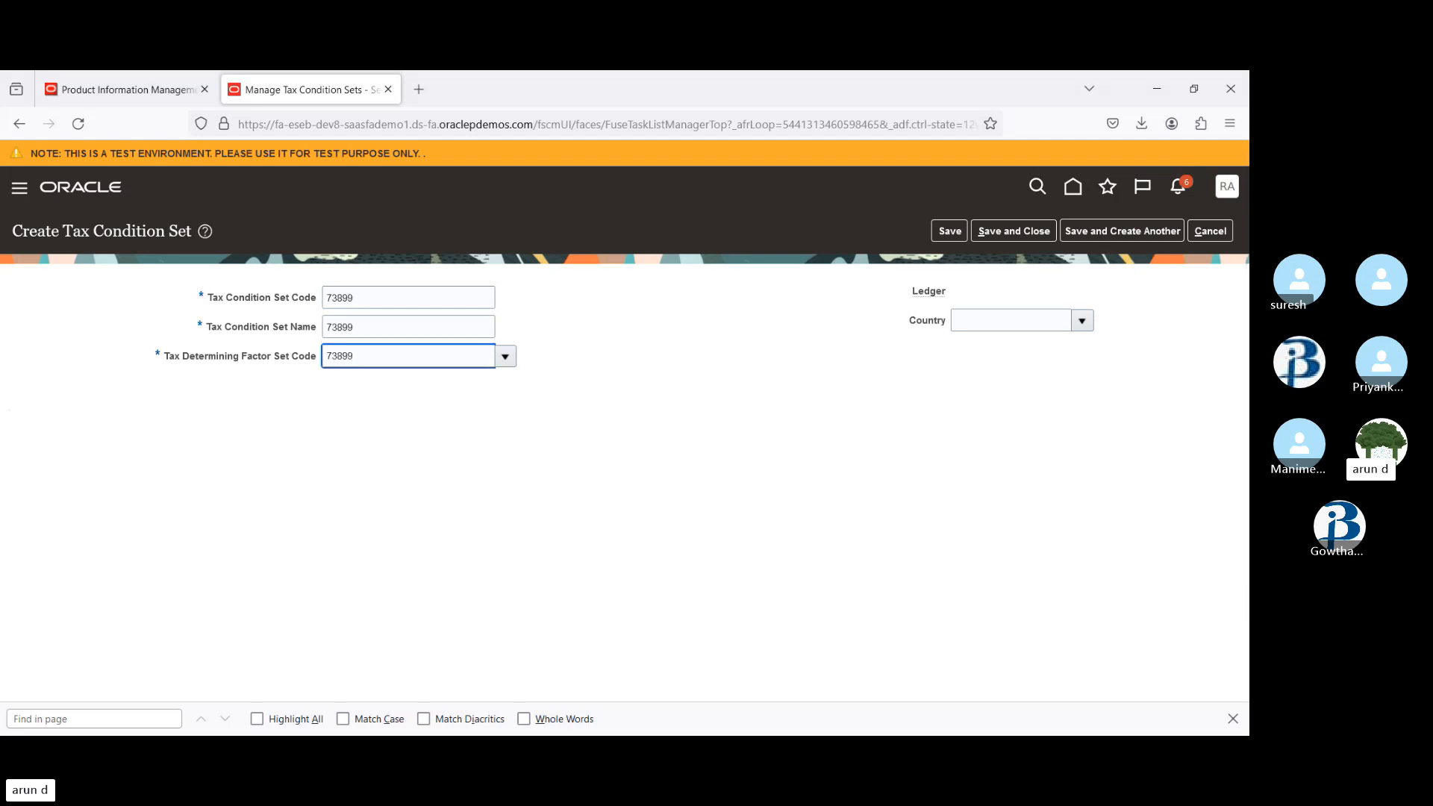
click(389, 386)
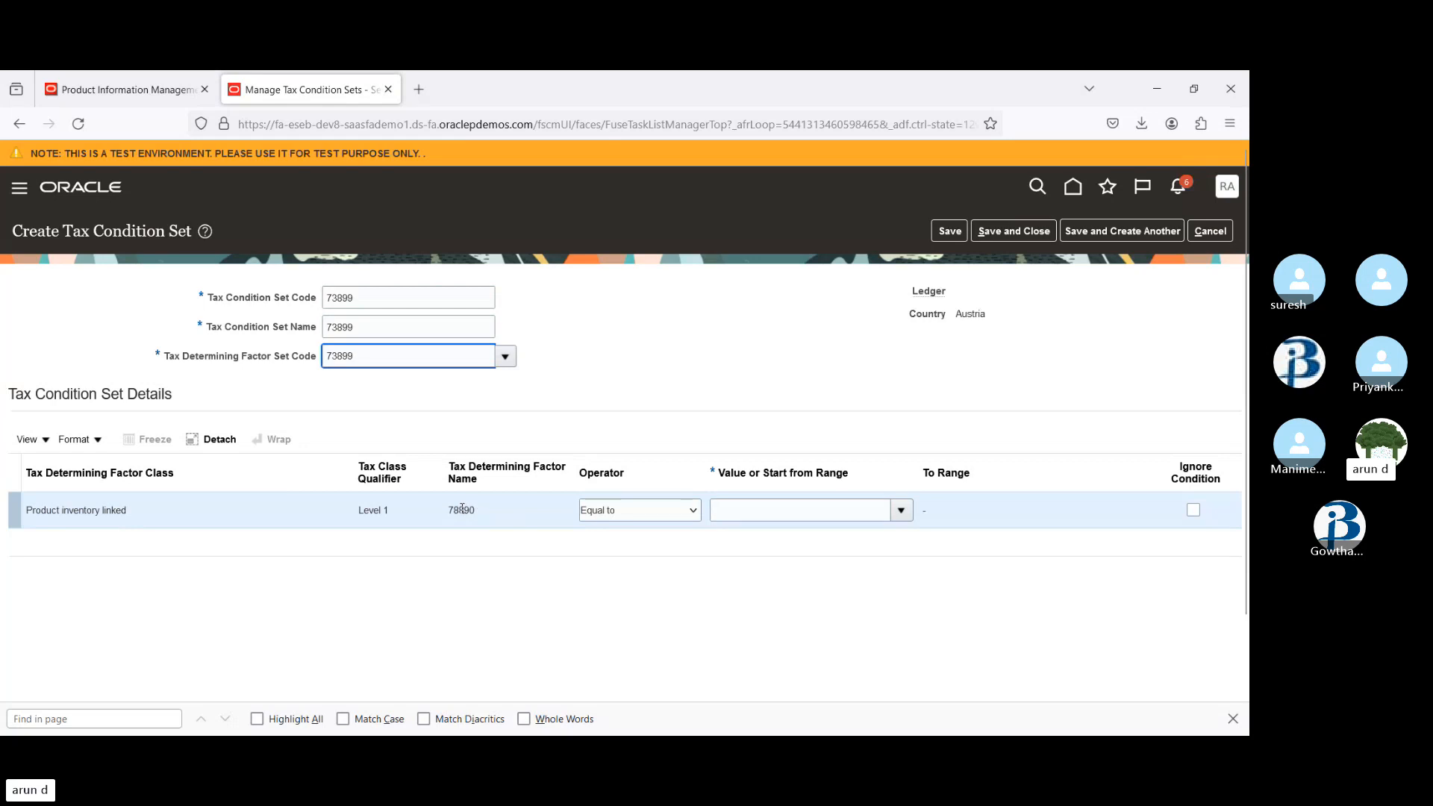
- Search the values for the Product inventory linked condition by the name 73899, and search again without a name
click(902, 511)
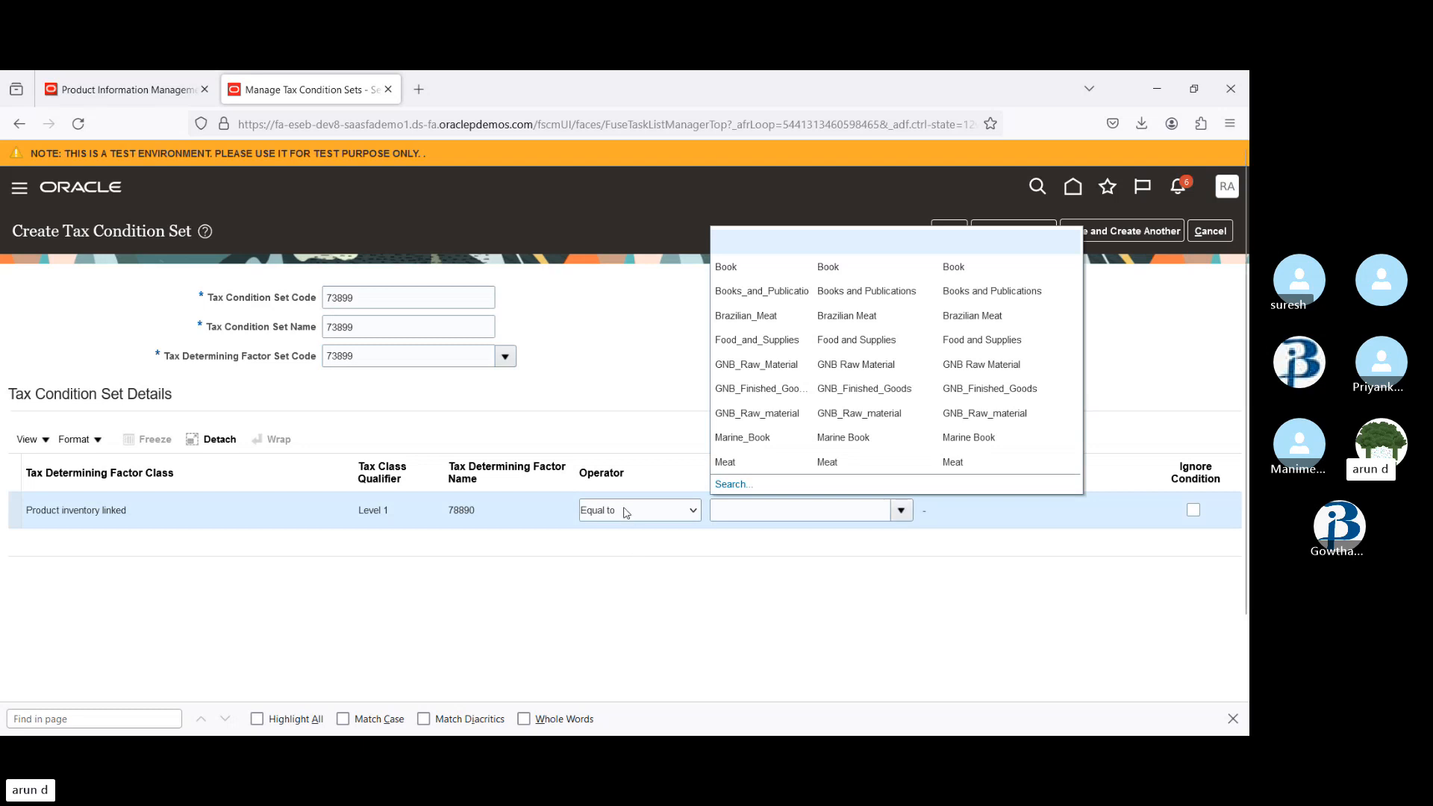
click(732, 485)
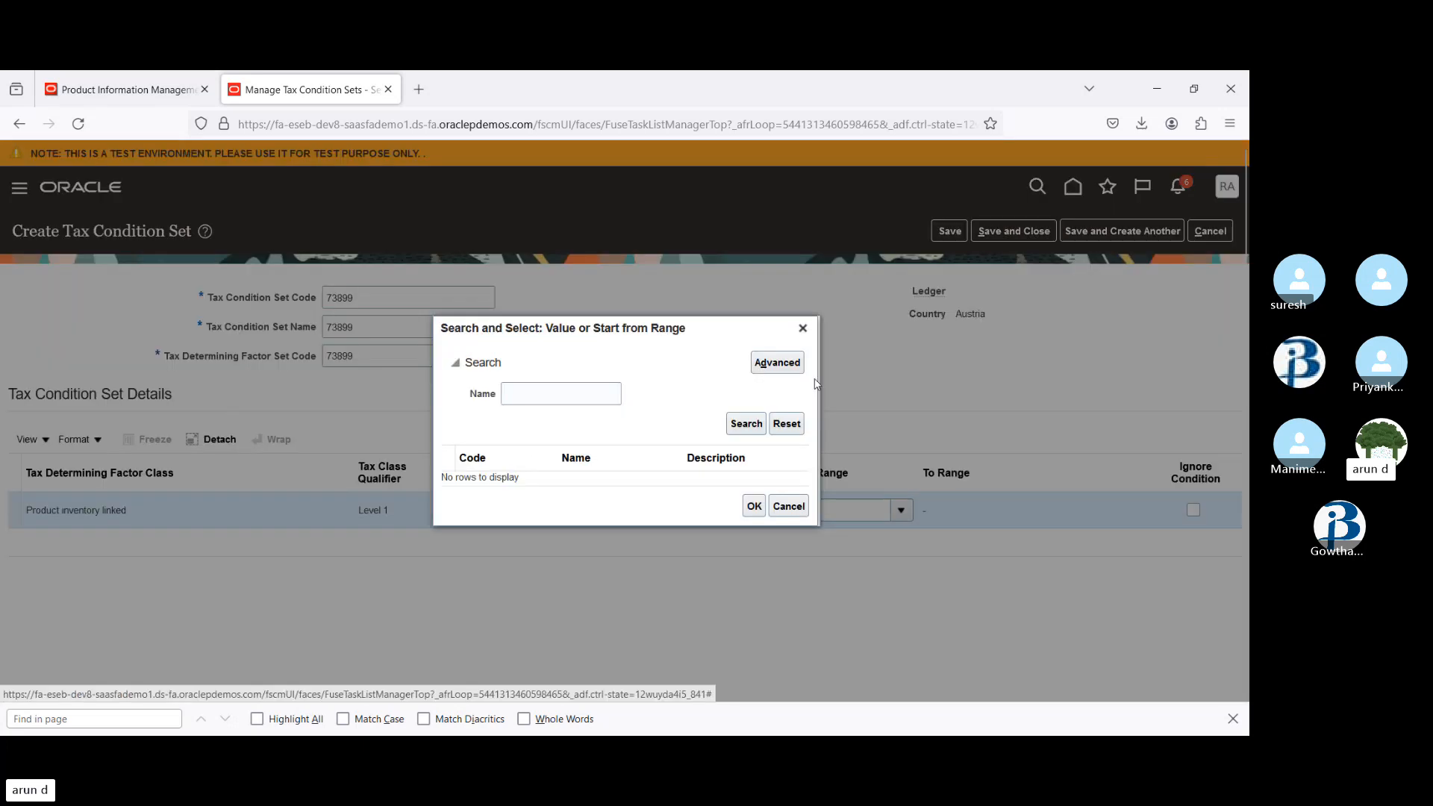
click(545, 395)
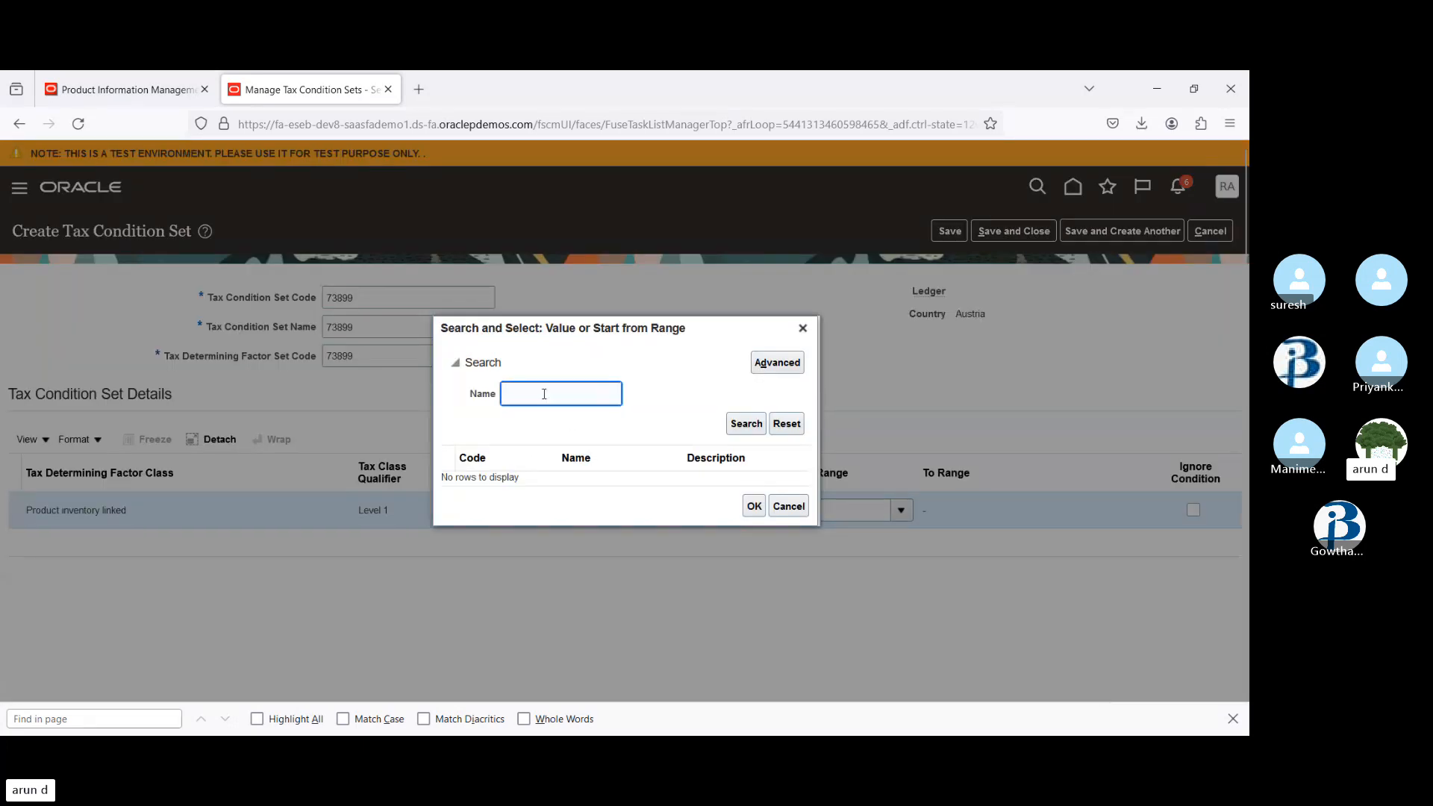
text(73899)
click(746, 425)
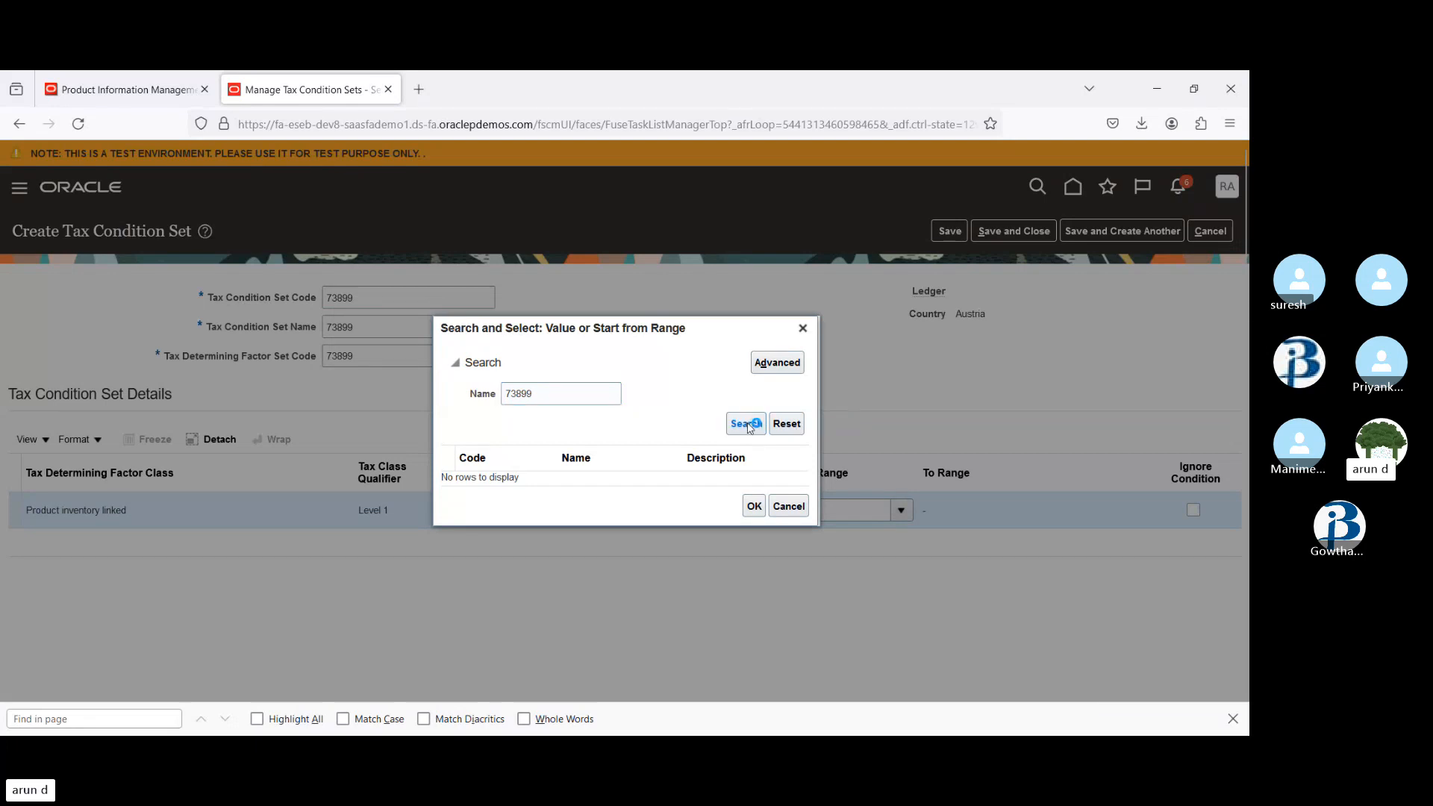
double_click(557, 391)
key(BackSpace)
key(Return)
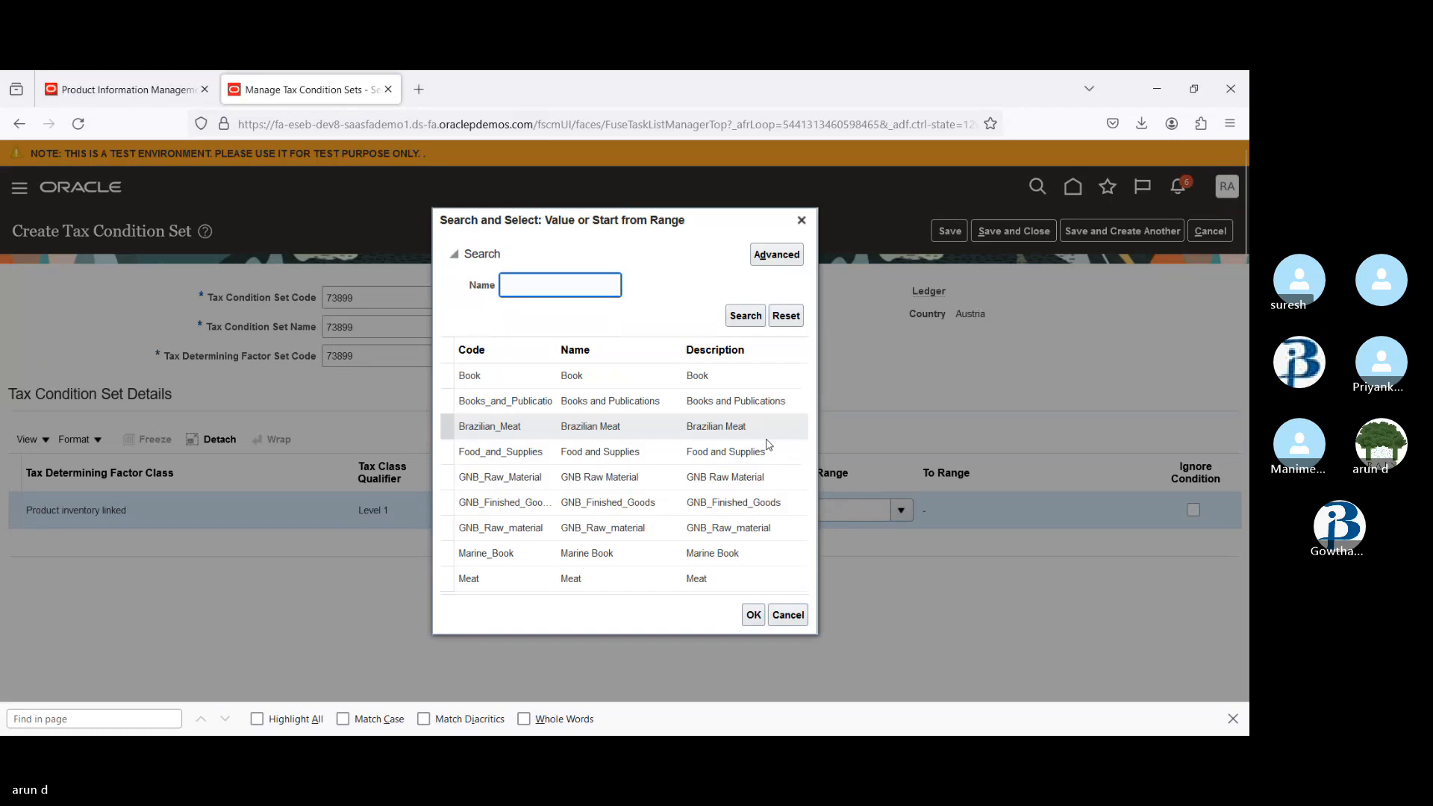
- Look through the listed condition values from Book to Meat for the item's product classification
click(565, 377)
key(Down)
key(Down)
key(Down)
key(Down)
key(Down)
key(Down)
key(Down)
key(Down)
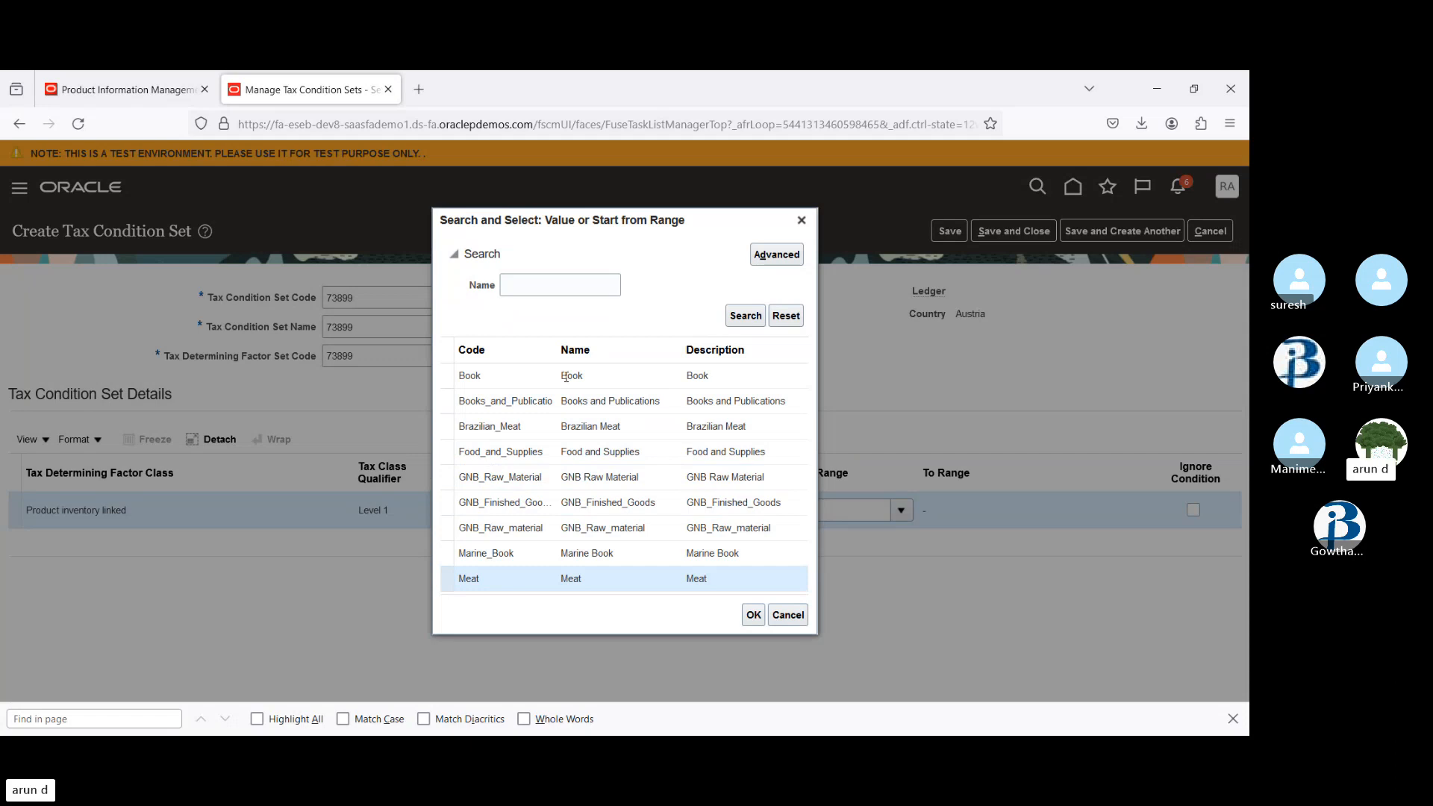
key(Up)
key(Up)
key(Up)
key(Up)
key(Up)
key(Up)
key(Up)
key(Up)
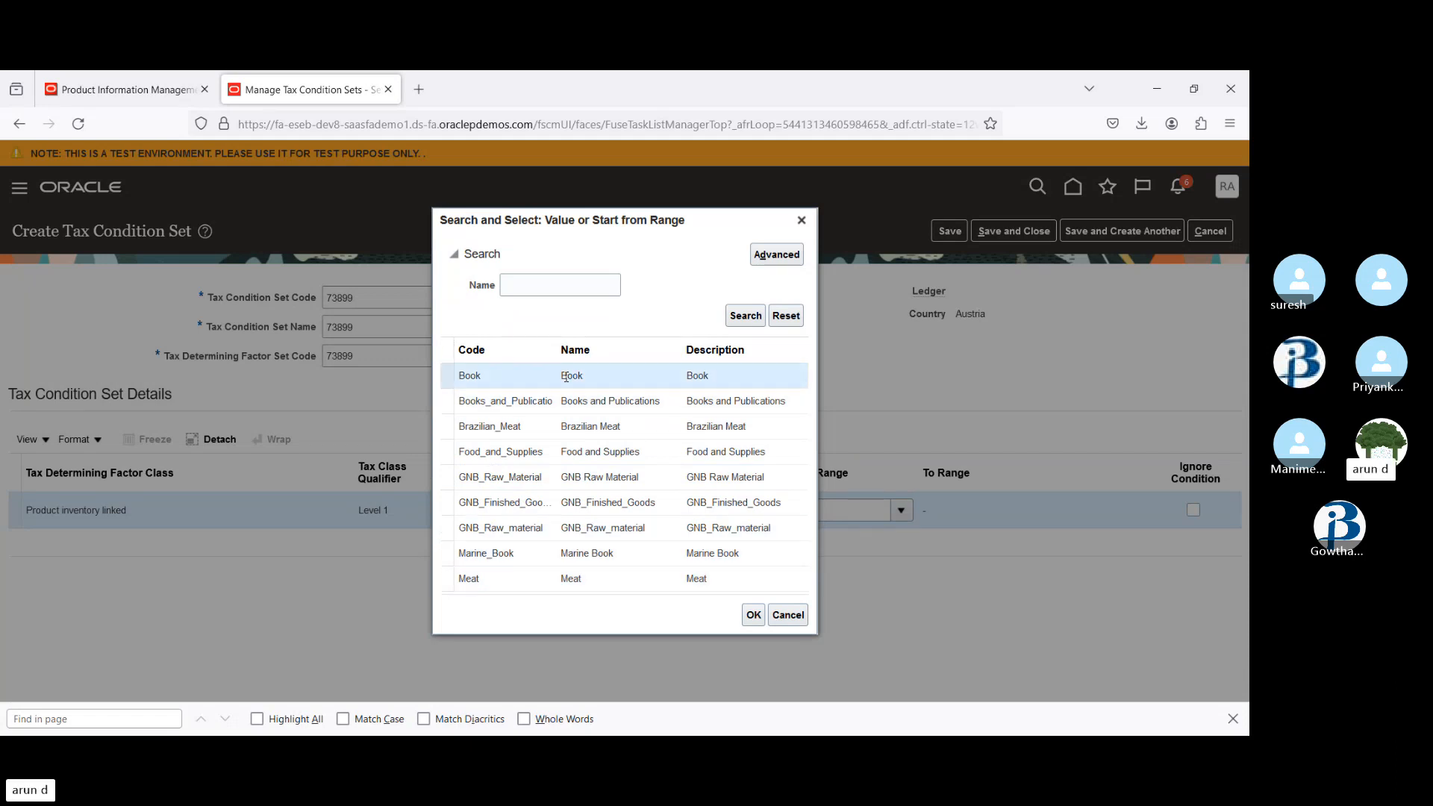
key(Down)
key(Down)
key(Down)
key(Down)
key(Down)
key(Down)
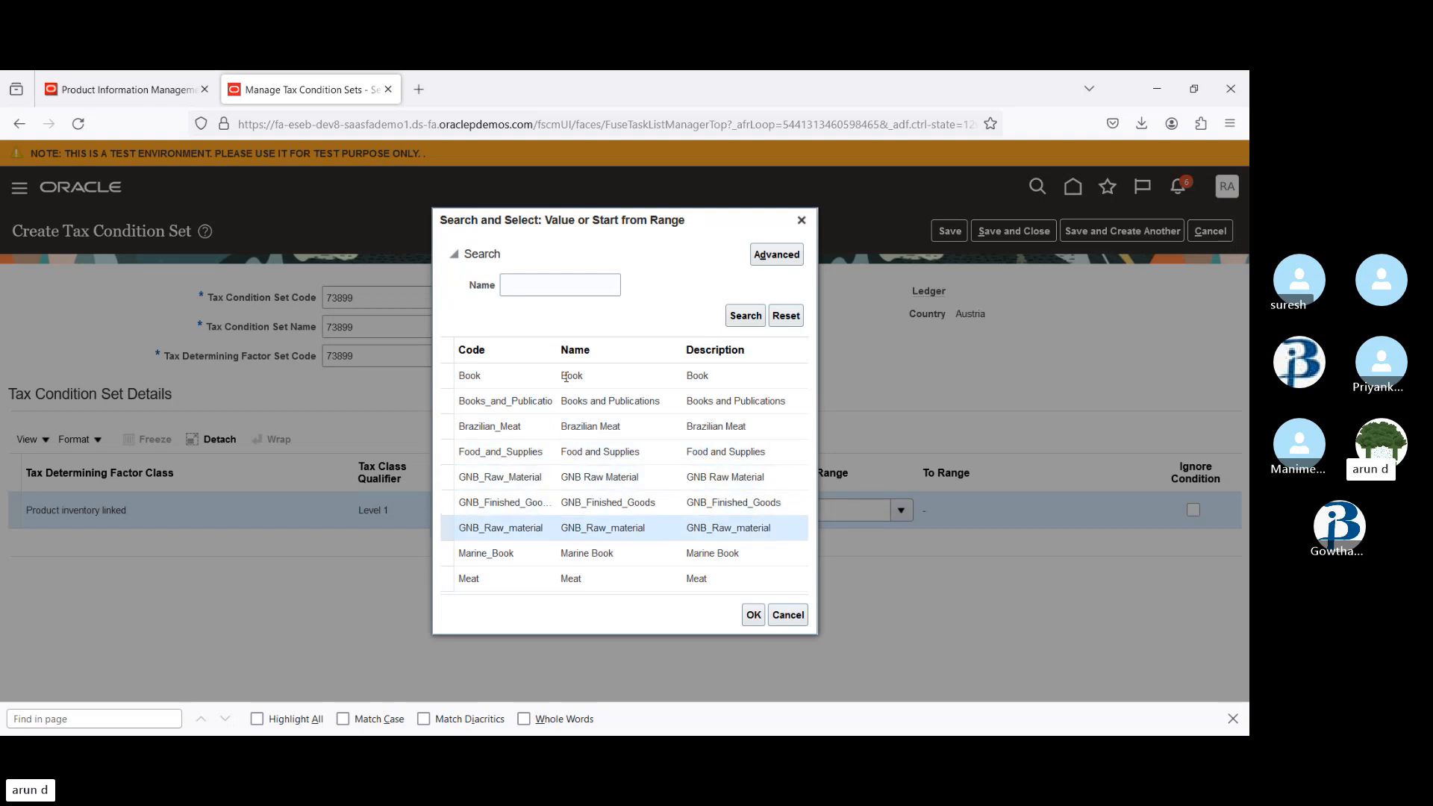
key(Down)
key(Down)
key(Up)
key(Up)
key(Up)
key(Up)
key(Up)
key(Up)
key(Up)
key(Up)
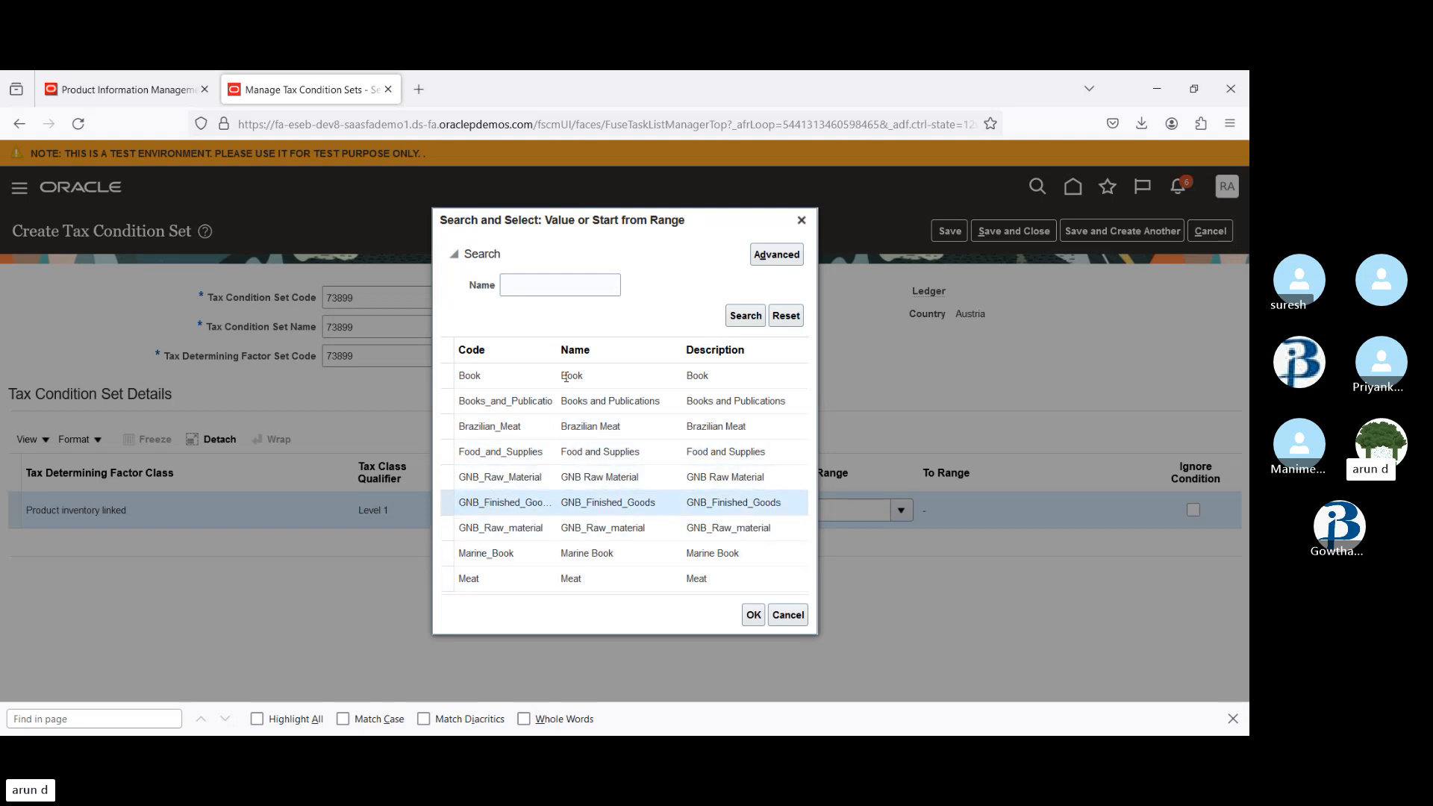
- Switch to the Product Information Management browser tab and open the task search page in Setup and Maintenance
click(127, 90)
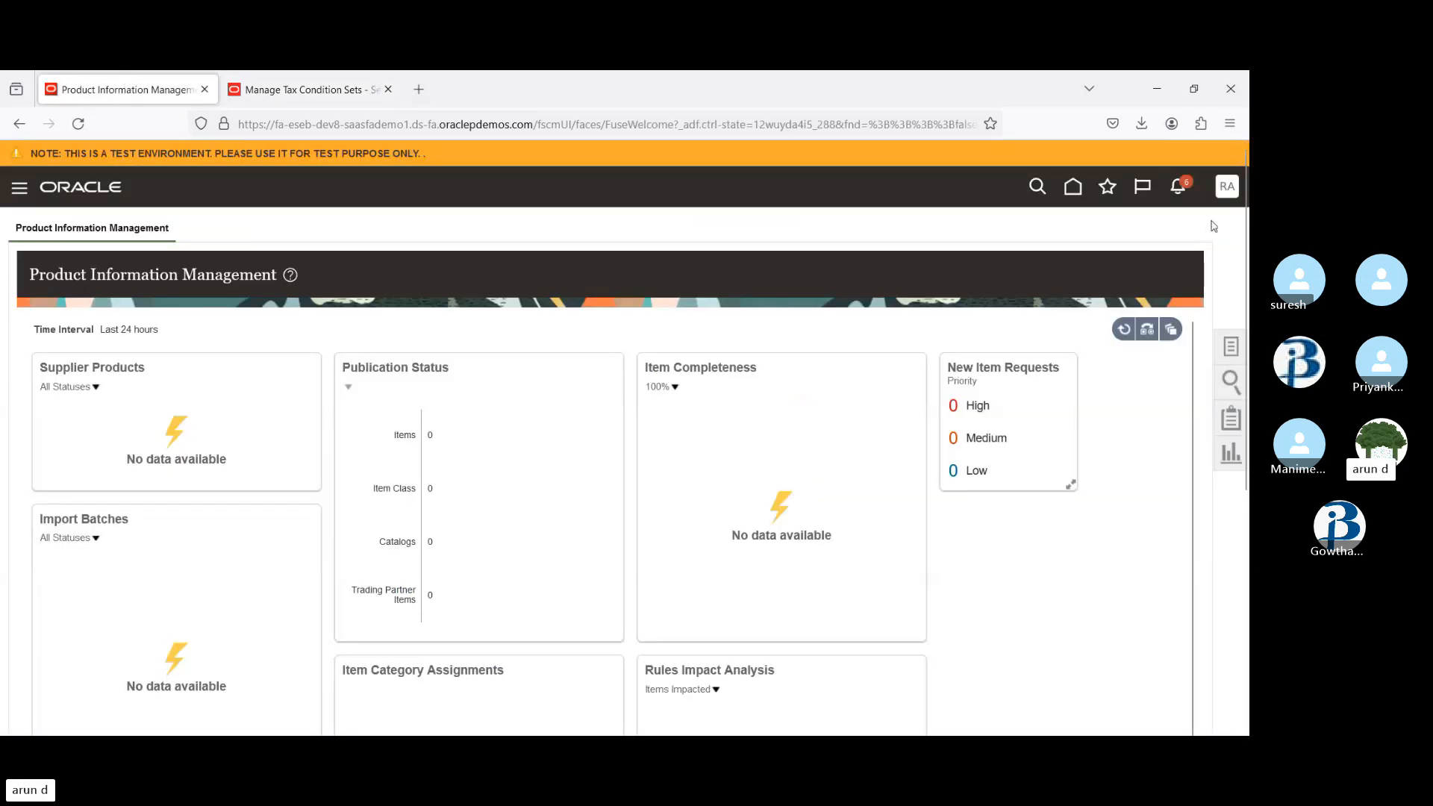
click(1225, 197)
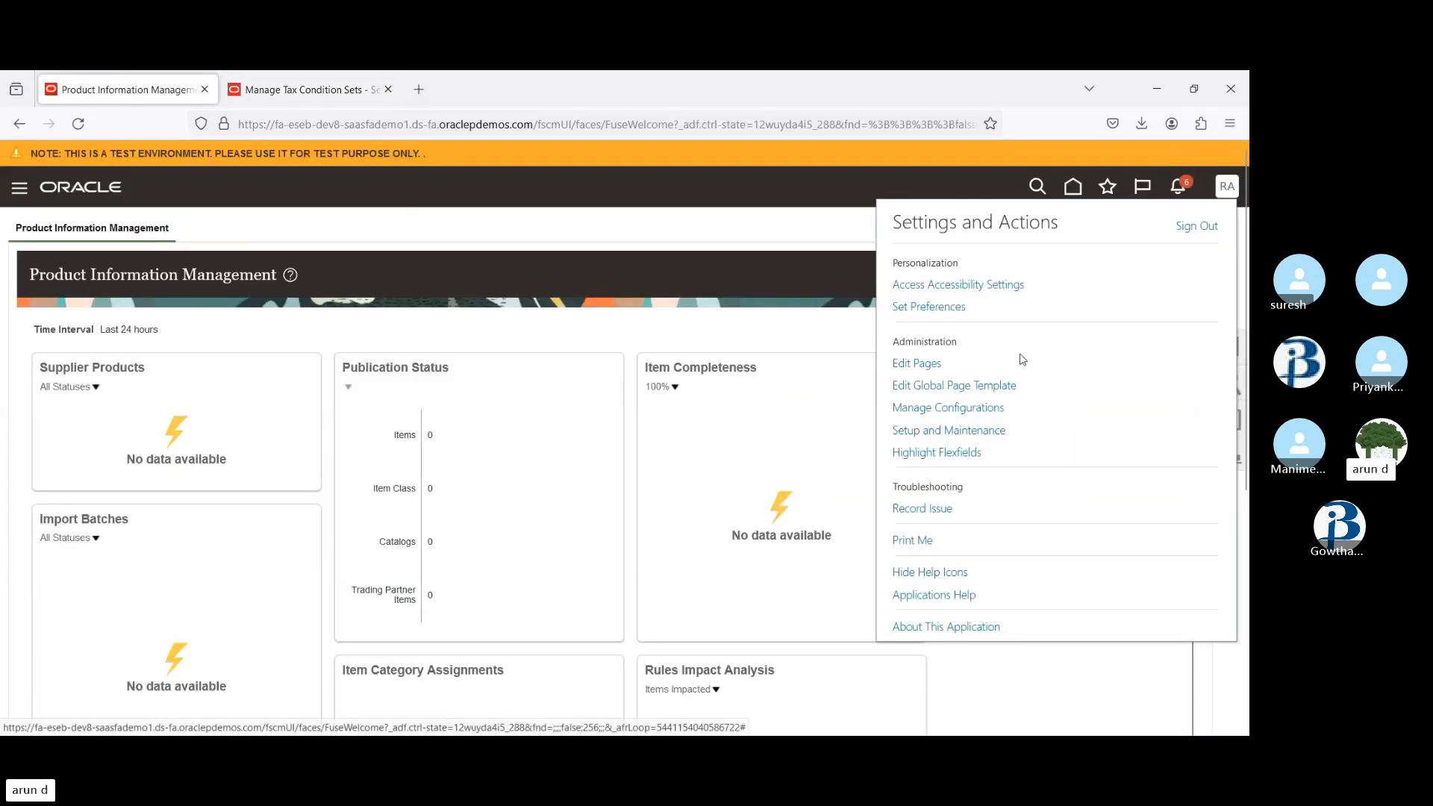
click(929, 433)
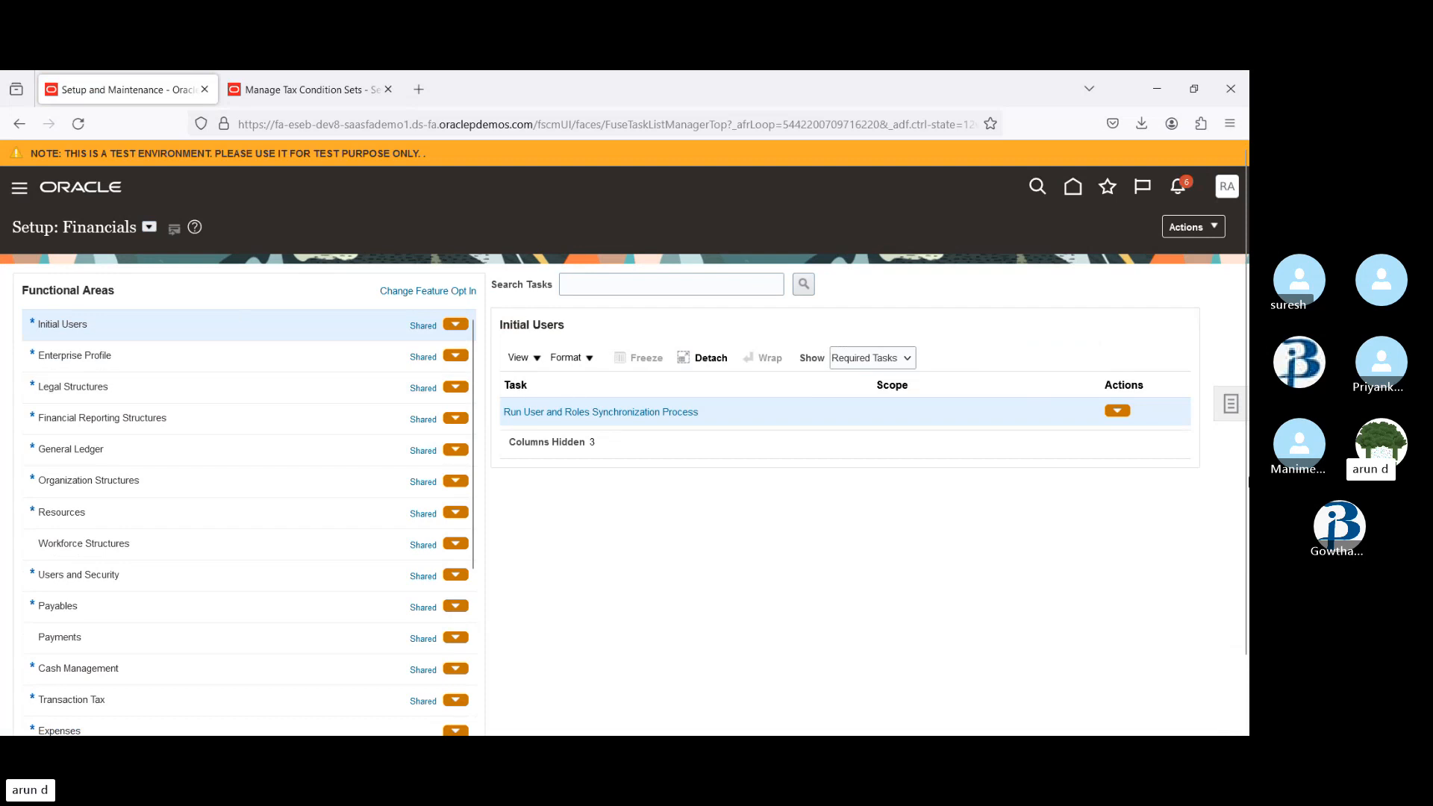
click(1232, 403)
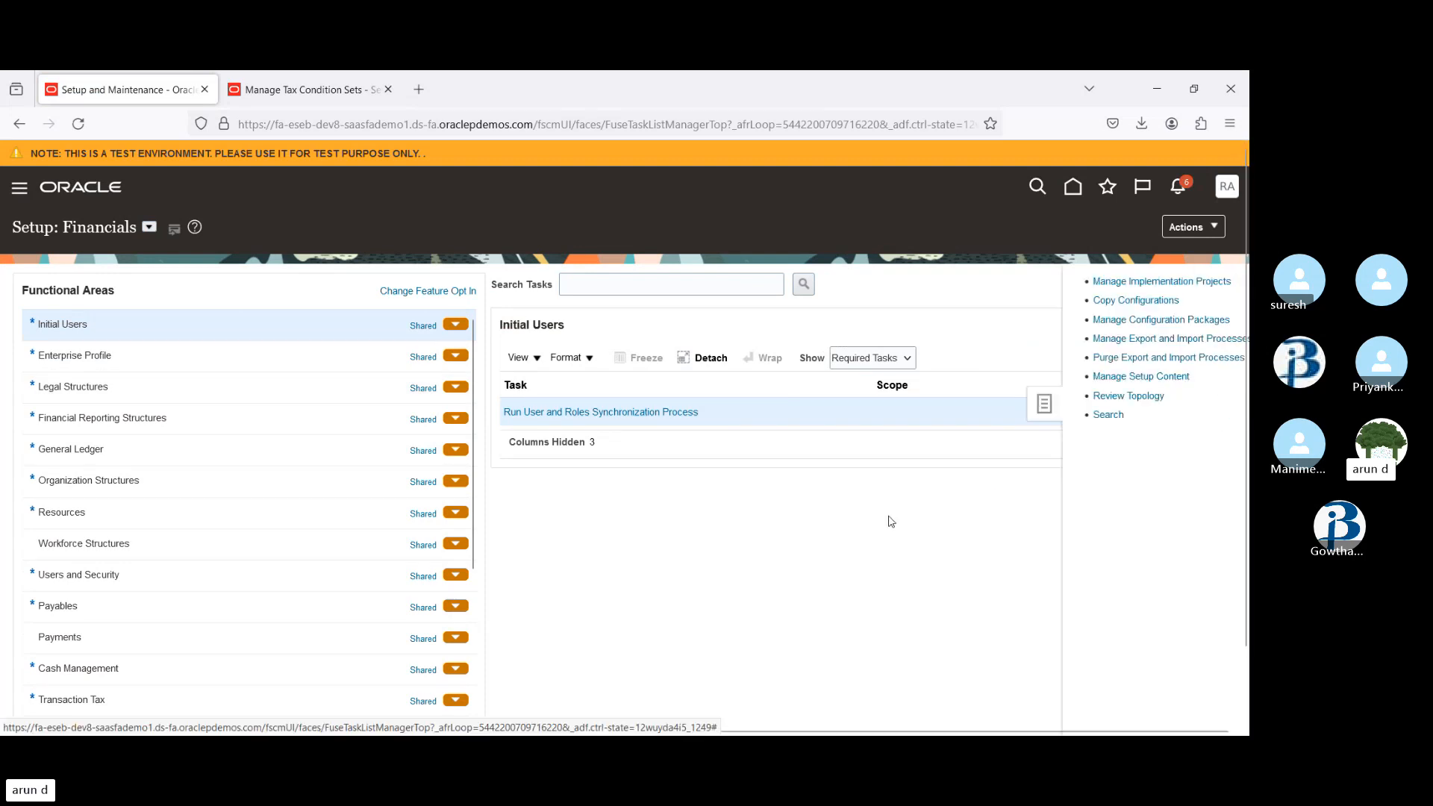
click(1090, 413)
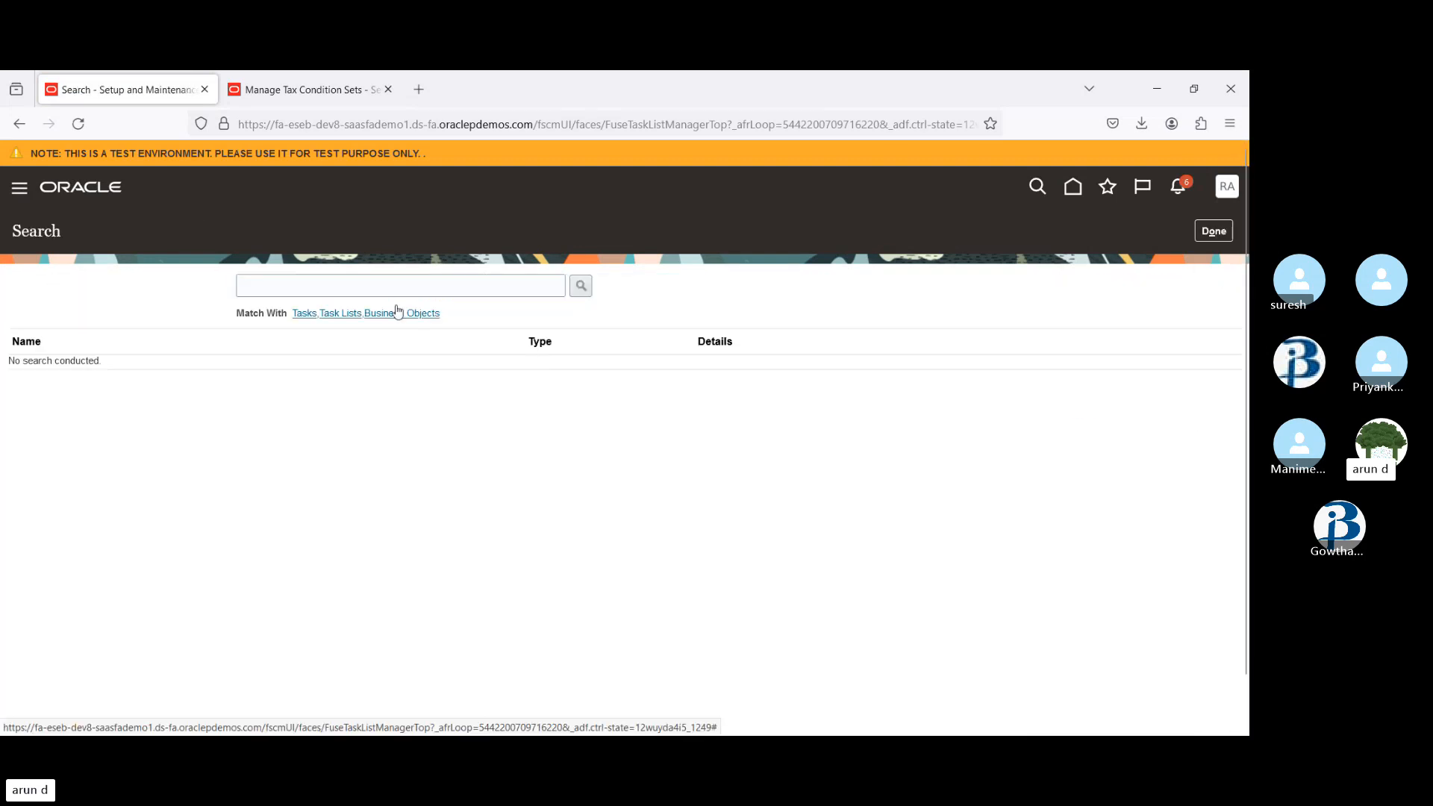
- Find and open the Manage Functional Area Catalogs task using Manage Fun, and view the catalog list
click(380, 285)
text(M)
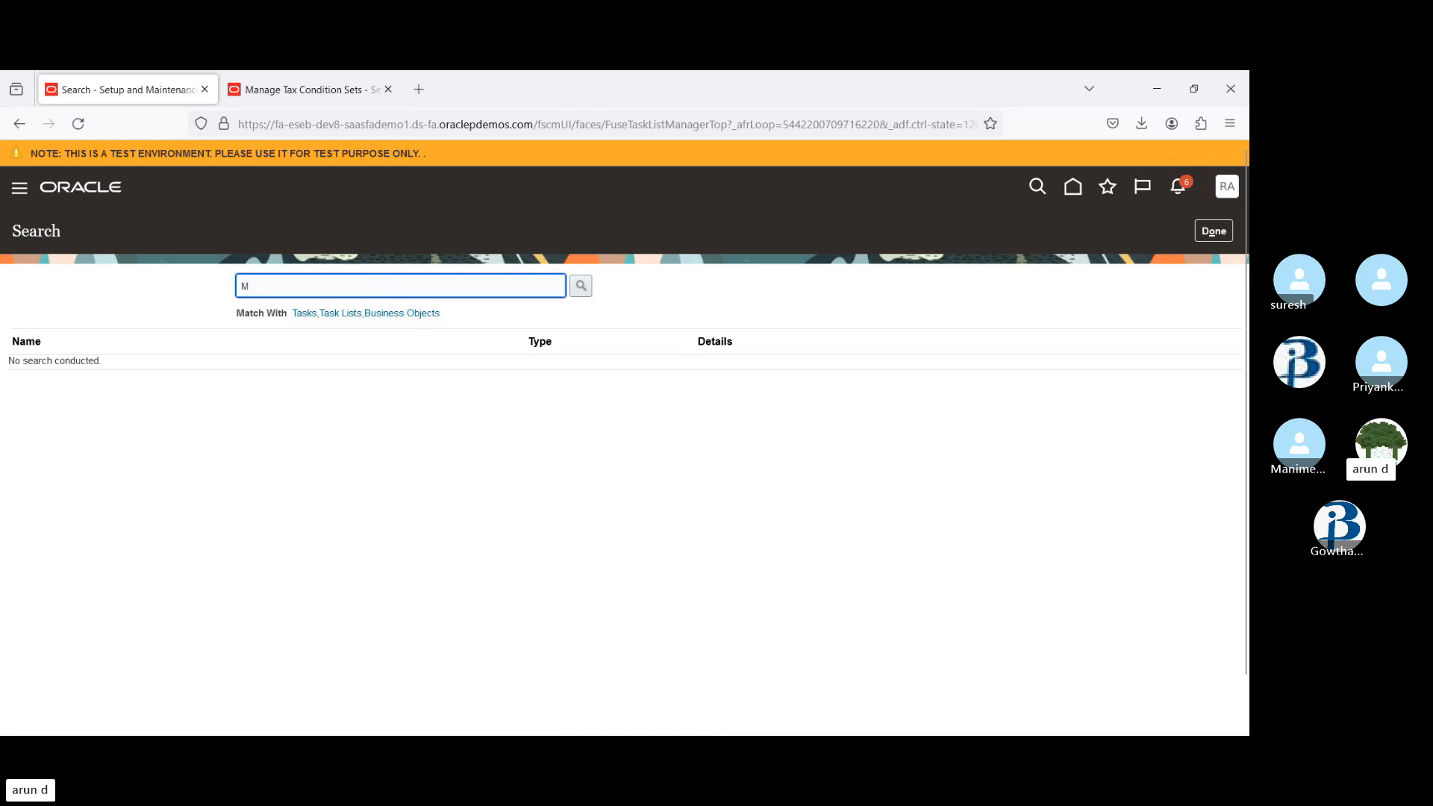
text(anage)
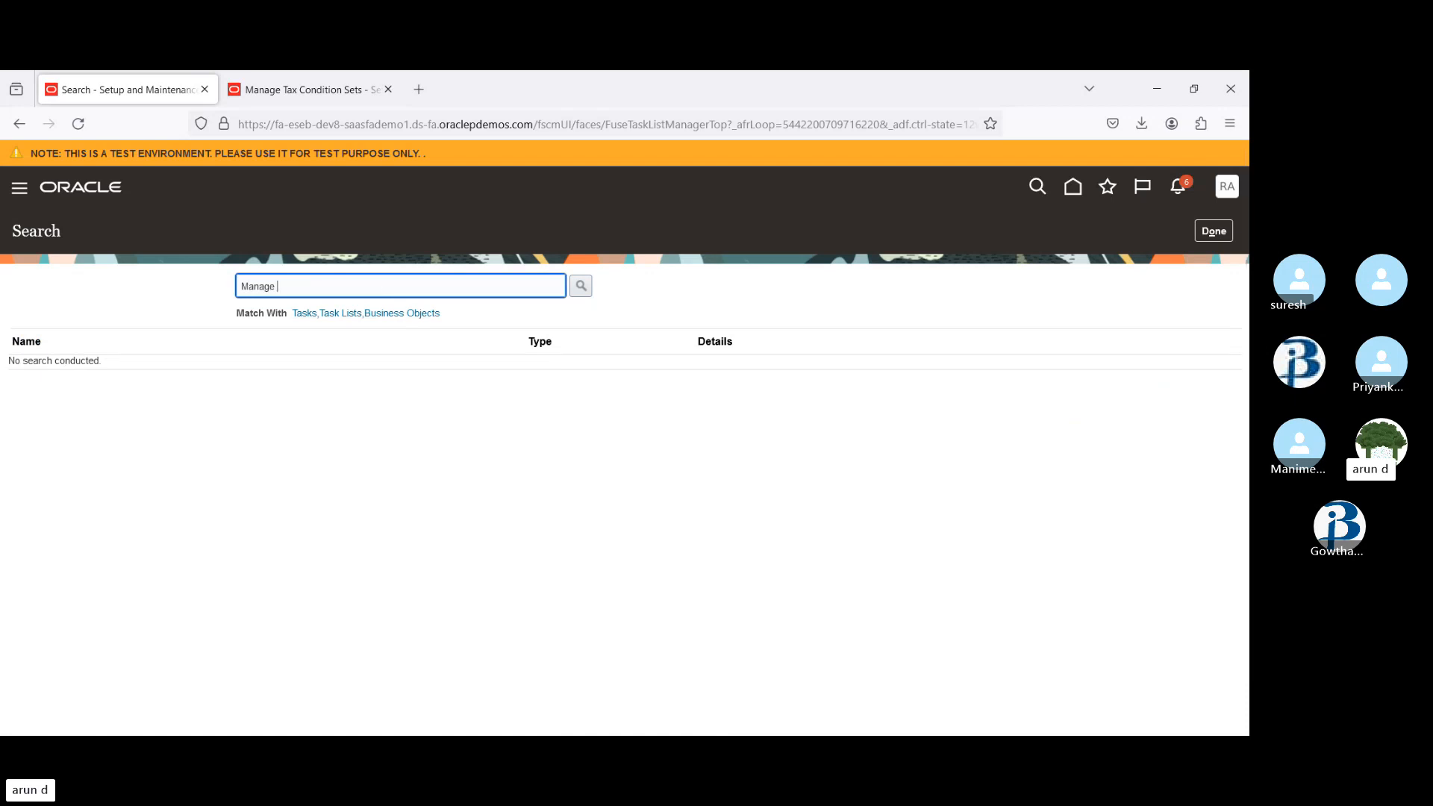
text( Fun)
key(Return)
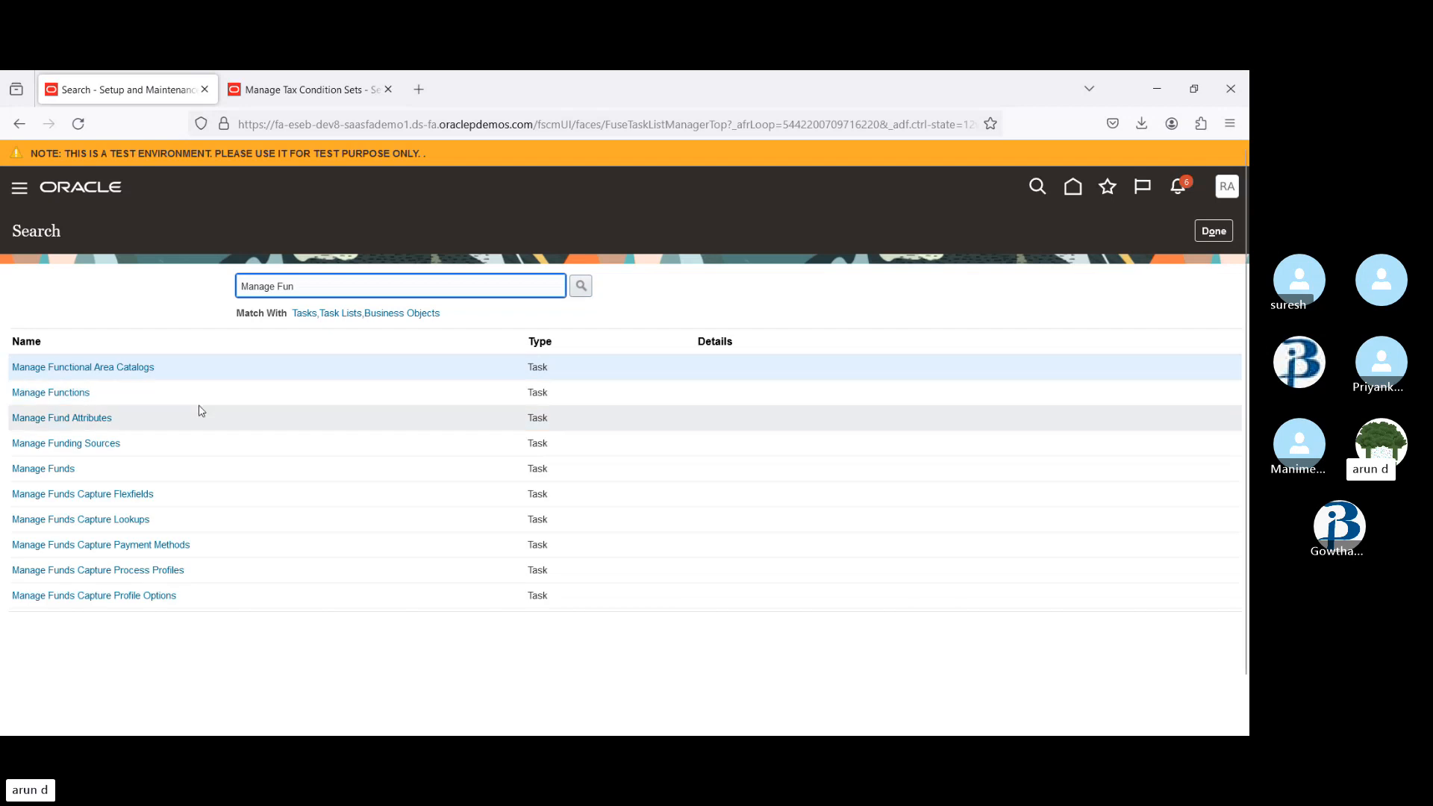
click(116, 366)
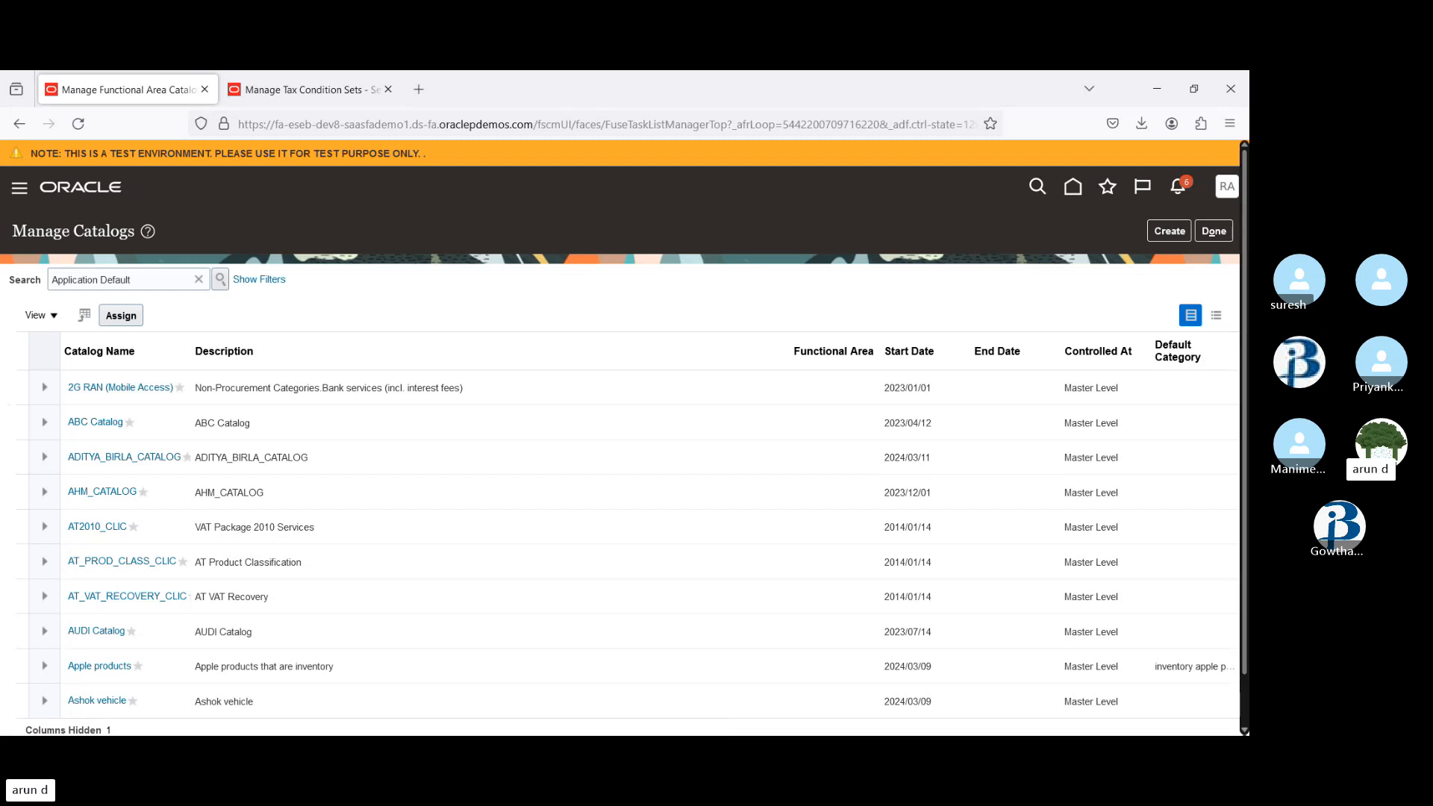
scroll(624, 439, down, 1)
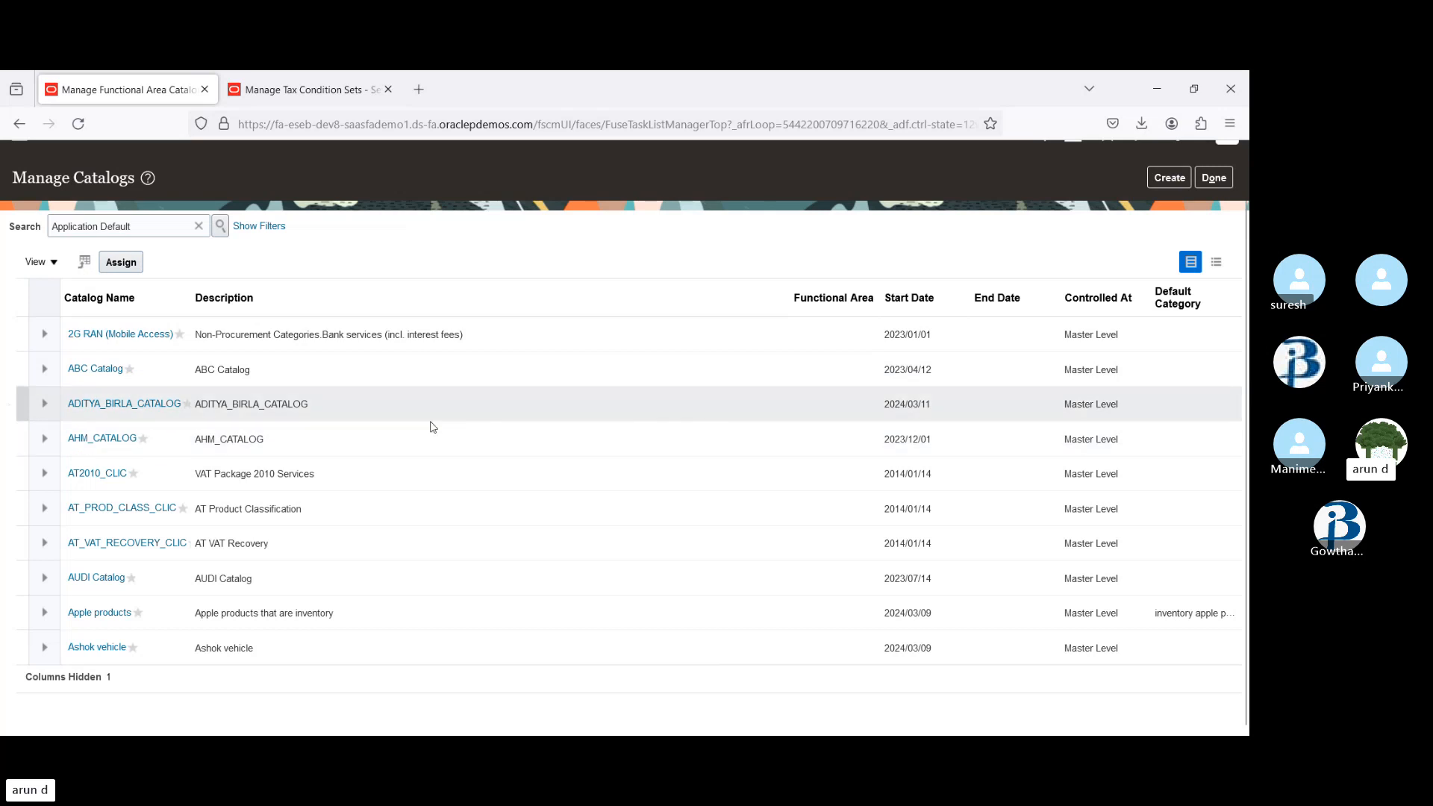
click(827, 333)
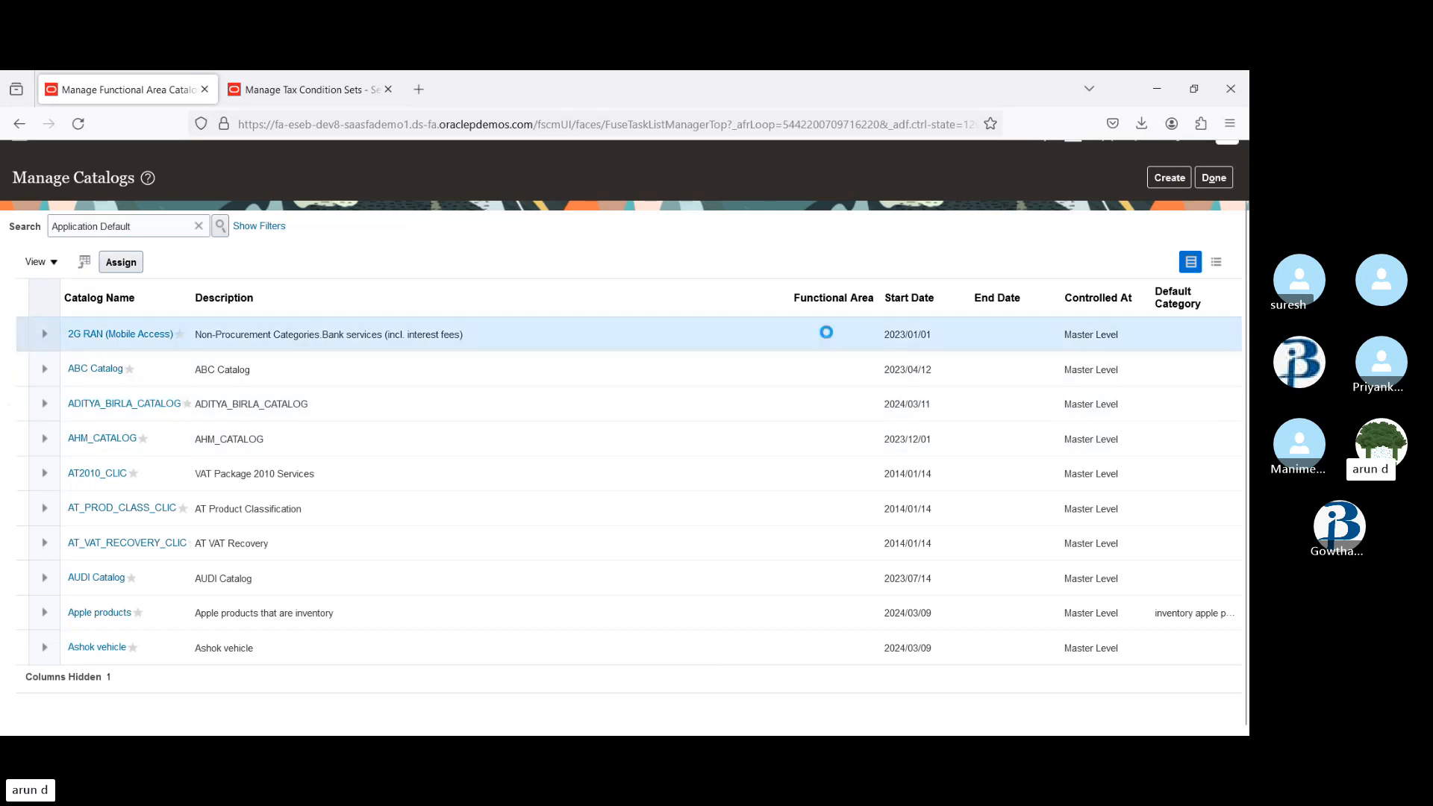
- Look through the Manage Catalogs list from 2G RAN (Mobile Access) to Blue_star for a matching product classification catalog
key(Down)
key(Down)
key(Down)
key(Down)
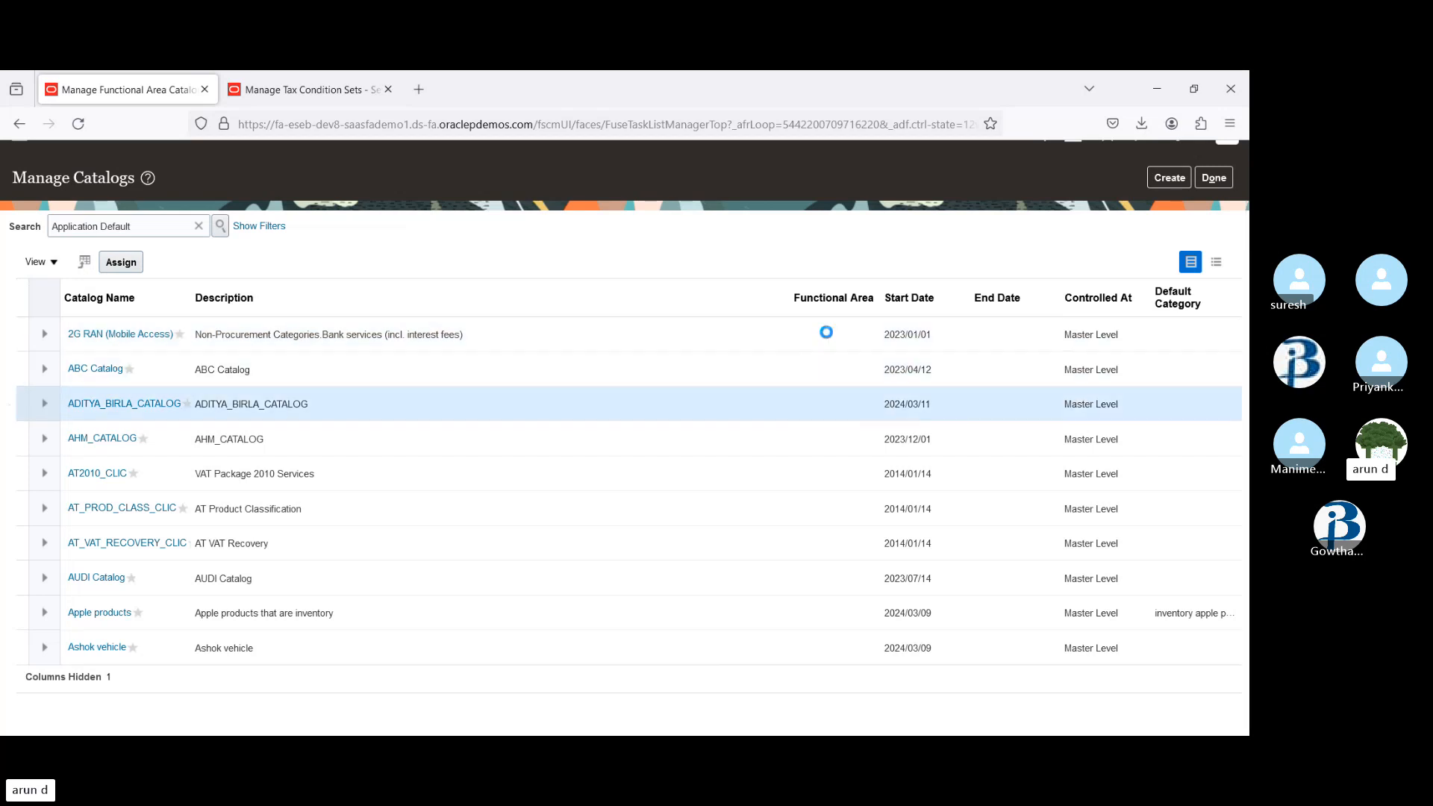
key(Down)
key(Down)
key(Down)
key(Down)
key(Down)
key(Down)
key(Down)
key(Up)
key(Up)
key(Up)
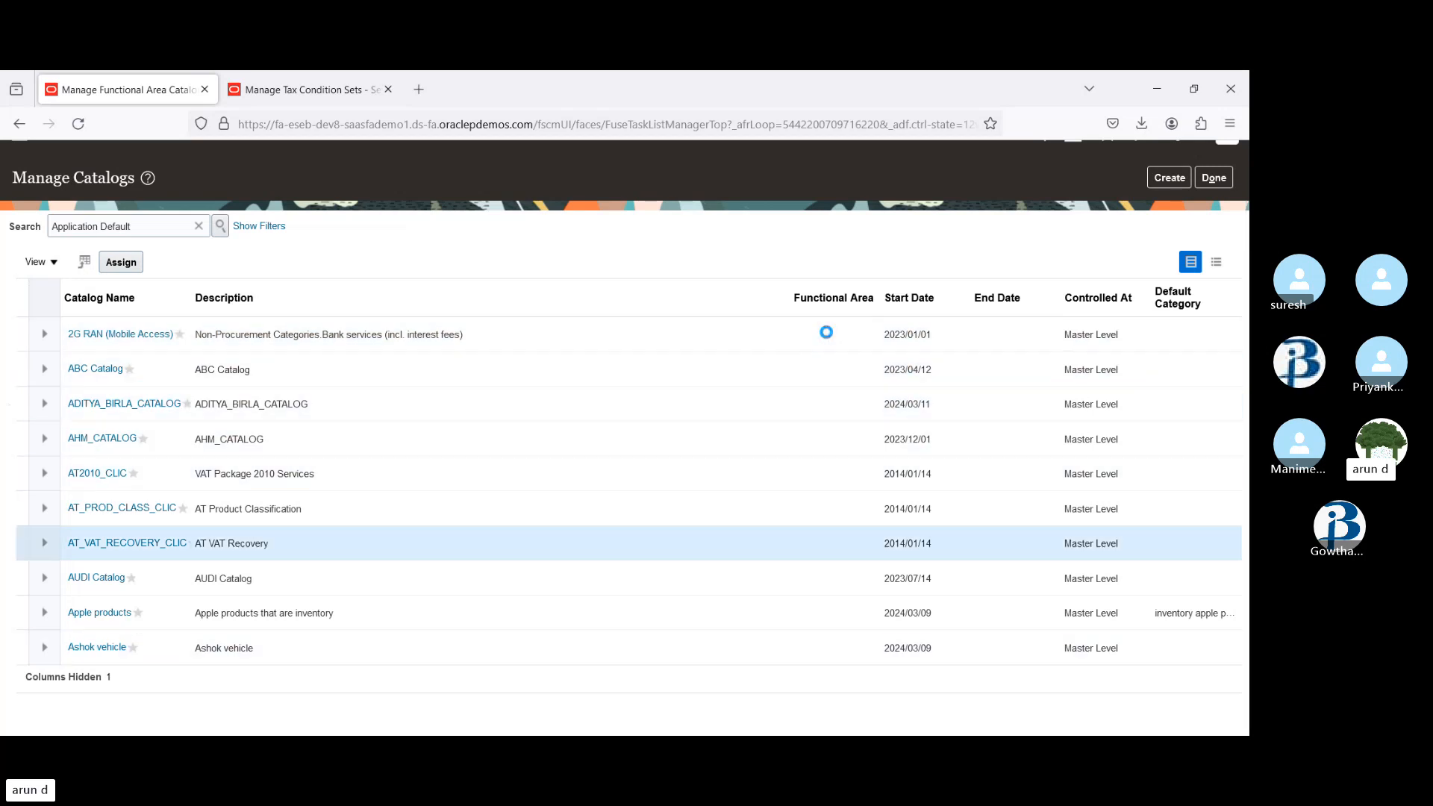
key(Down)
key(Down)
key(Down)
key(Down)
key(Down)
key(Down)
key(Up)
key(Up)
key(Up)
key(Up)
key(Up)
key(Up)
key(Up)
key(Up)
key(Down)
key(Down)
key(Down)
key(Down)
key(Down)
key(Down)
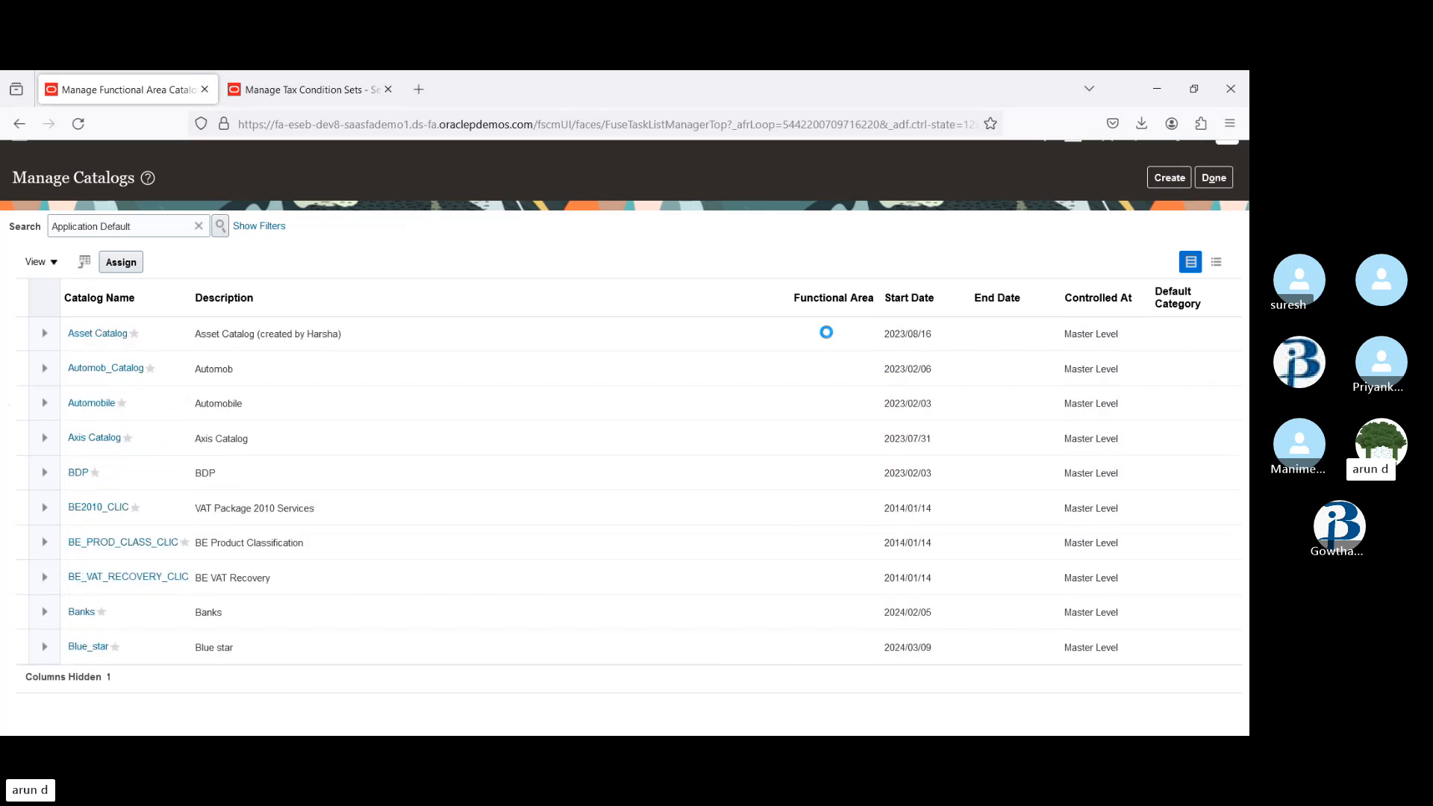
key(Up)
key(Up)
key(Up)
key(Down)
key(Down)
key(Down)
key(Up)
key(Up)
key(Up)
key(Up)
key(Down)
key(Down)
key(Down)
key(Down)
key(Down)
key(Down)
key(Down)
key(Down)
key(Down)
key(Down)
key(Down)
key(Down)
key(Down)
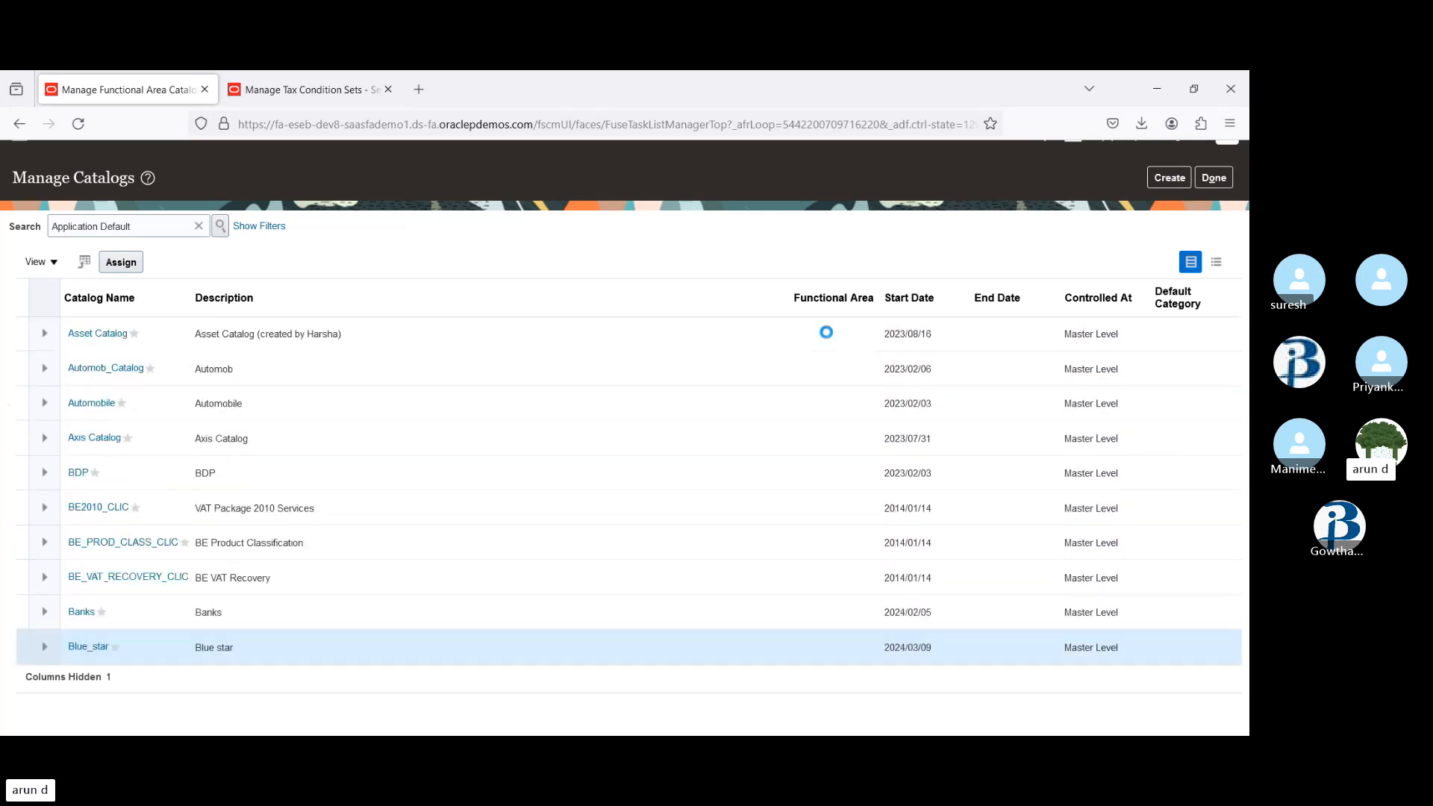
key(Up)
key(Up)
key(Up)
key(Up)
key(Up)
key(Up)
key(Up)
key(Up)
key(Up)
key(Up)
key(Up)
key(Up)
key(Up)
key(Up)
key(Up)
key(Up)
key(Up)
key(Up)
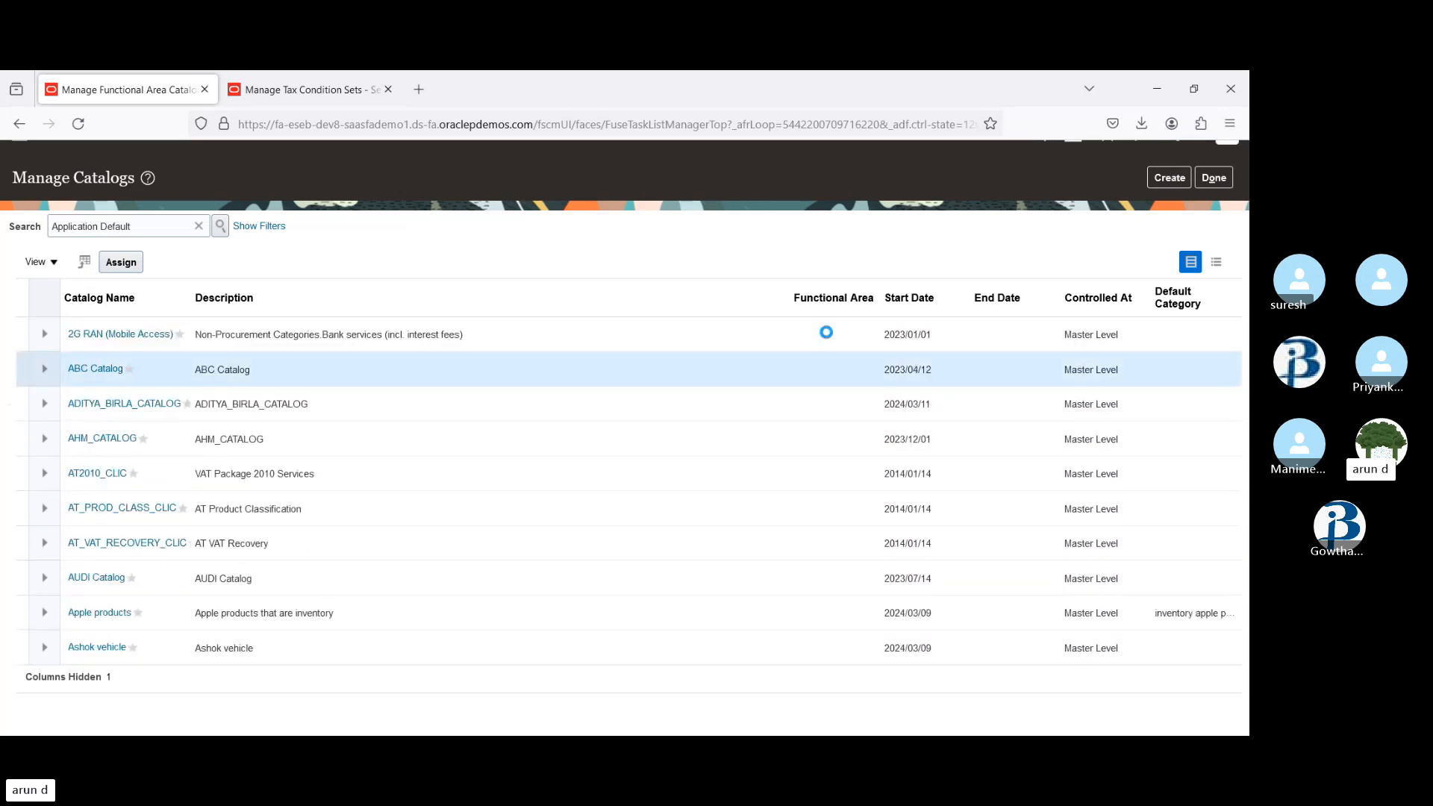
- Search the catalogs for Purchasing and open the Purchasing functional area catalog
triple_click(162, 225)
text(Pur)
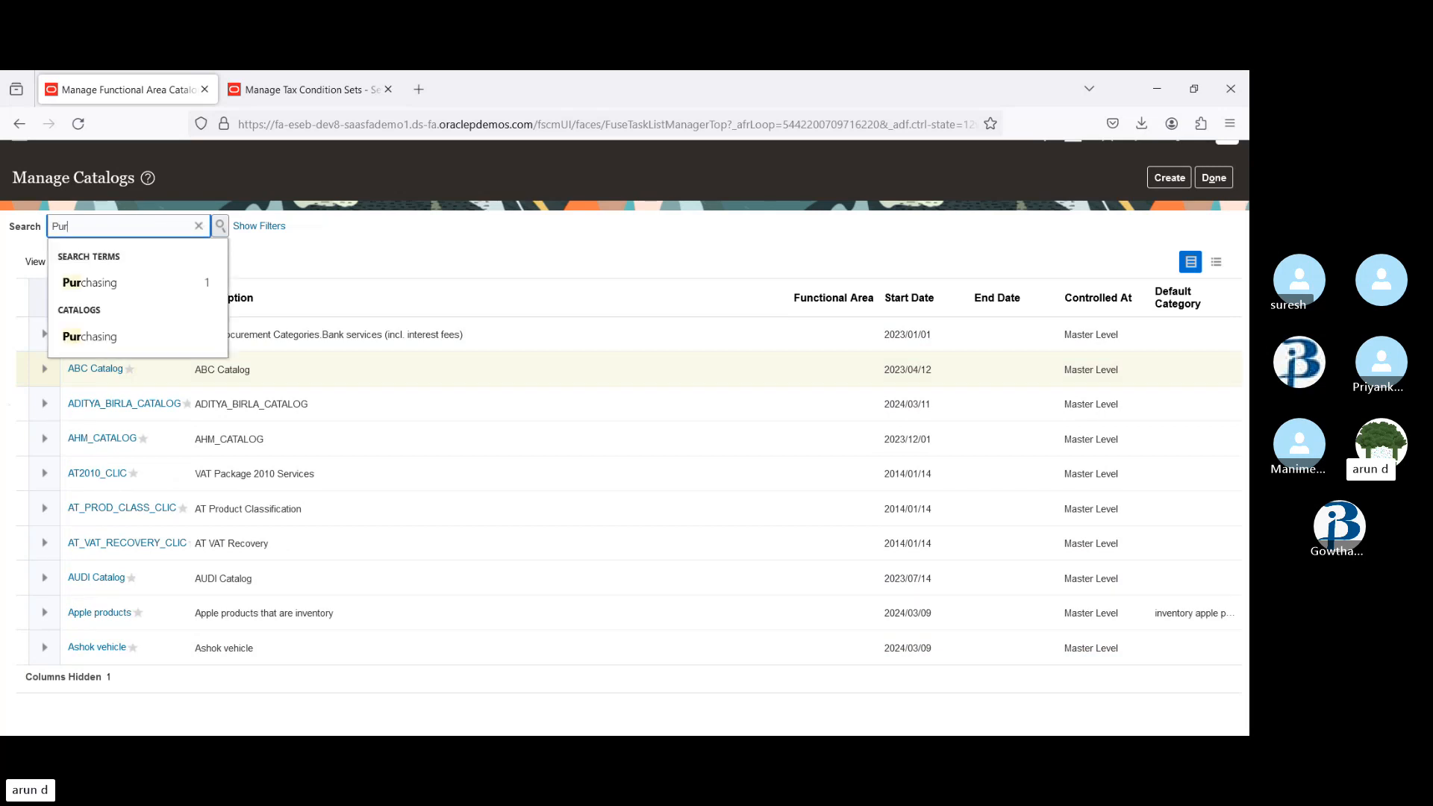
click(105, 284)
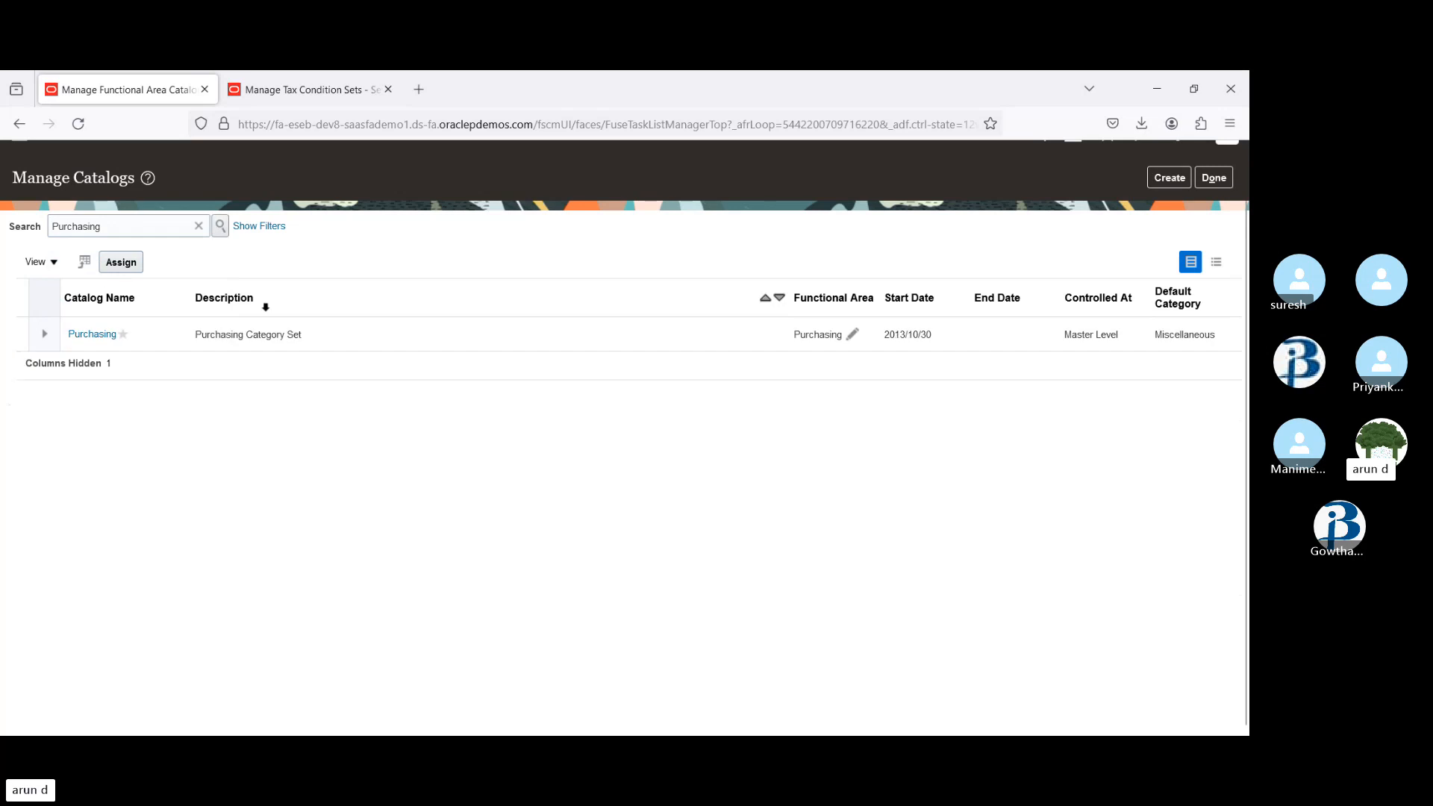
click(401, 328)
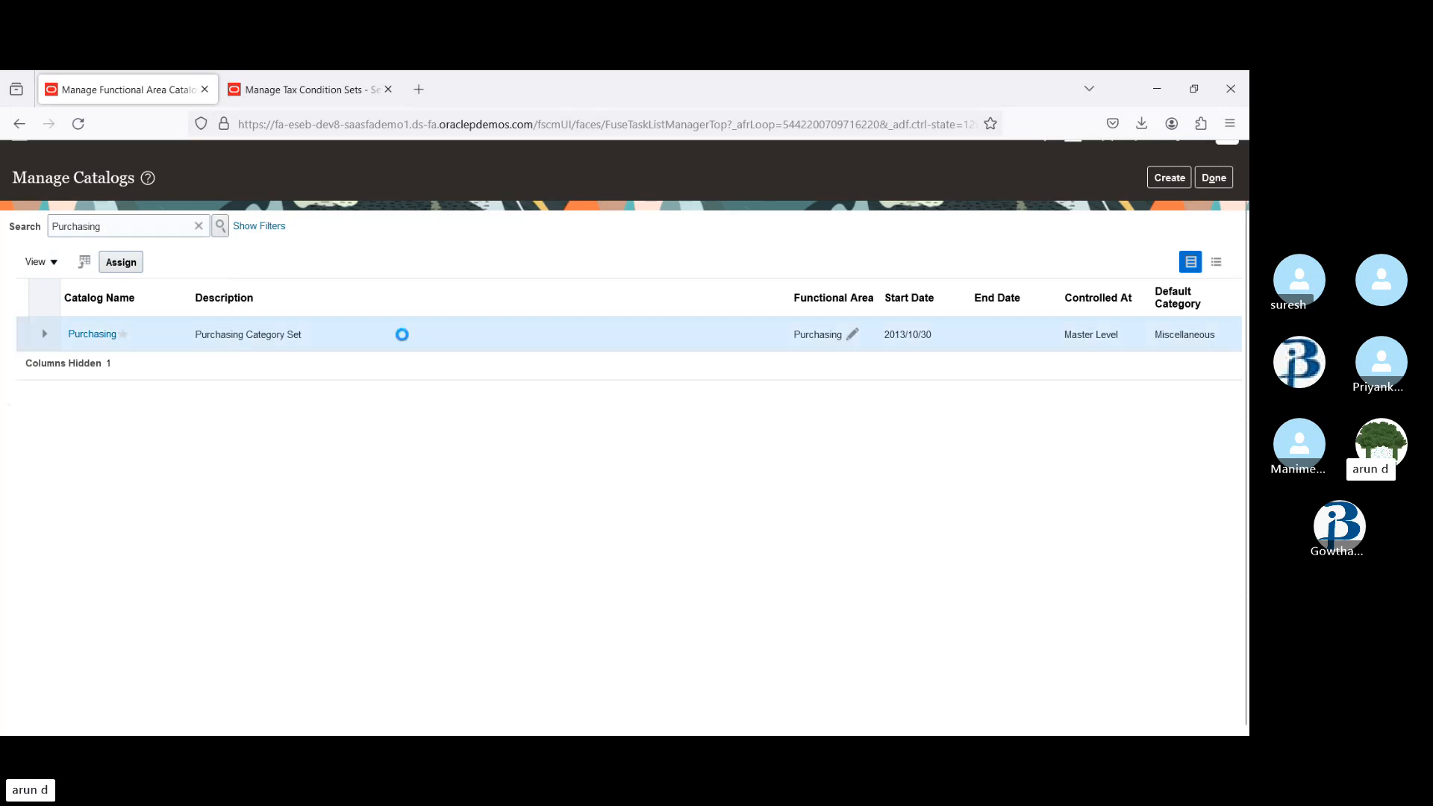
click(86, 335)
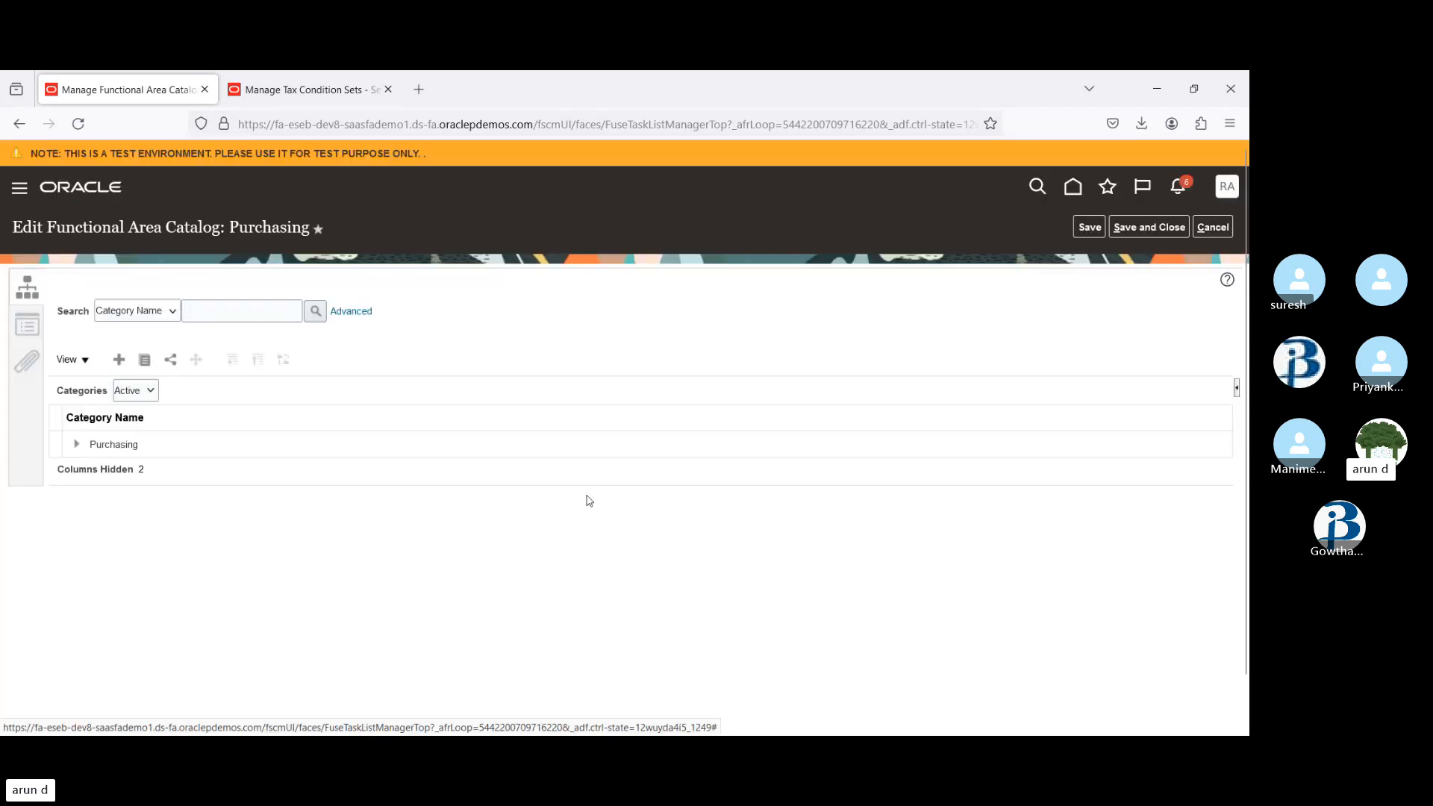
- Expand the Purchasing category, review its subcategories, and leave the catalog without saving
click(77, 446)
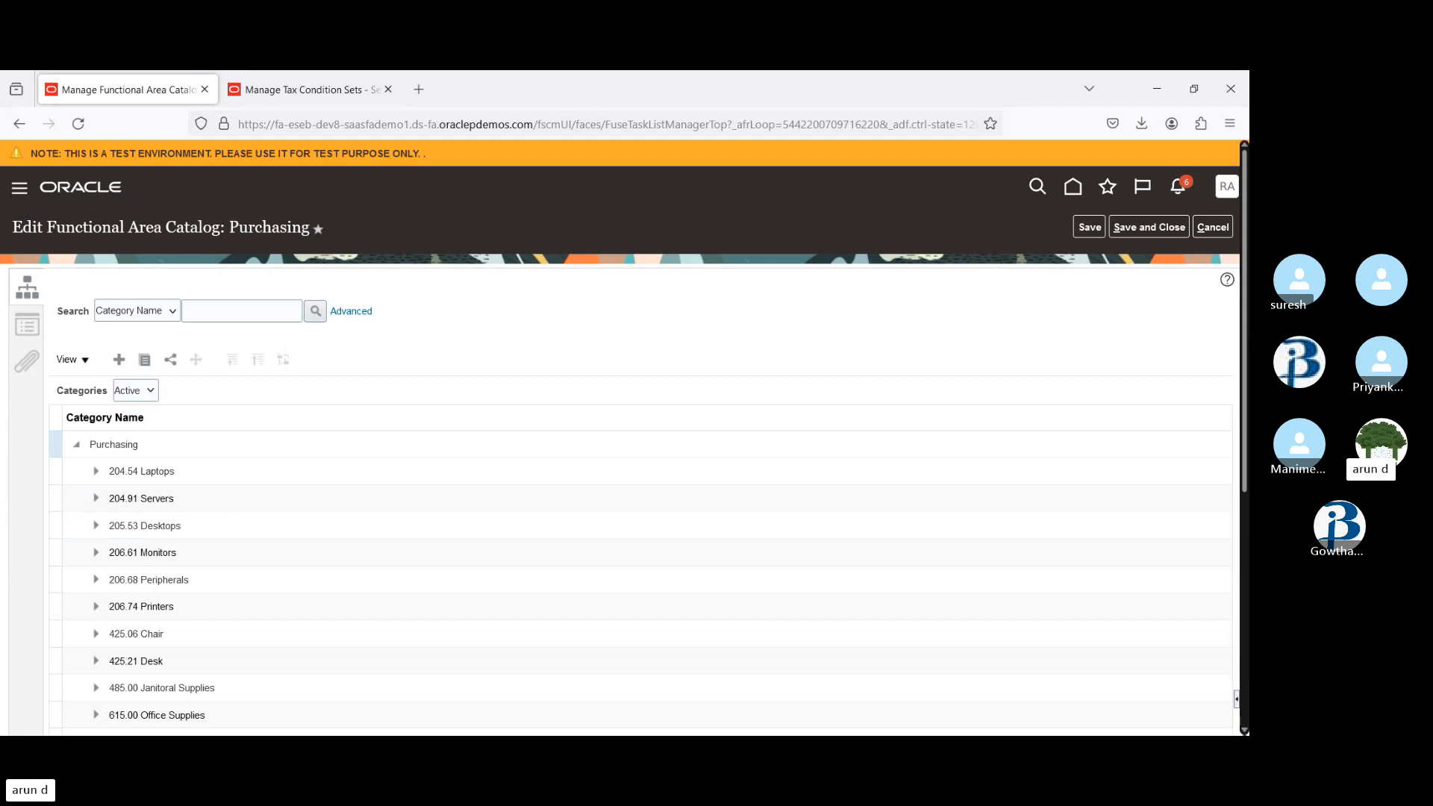
drag(1242, 313, 1225, 629)
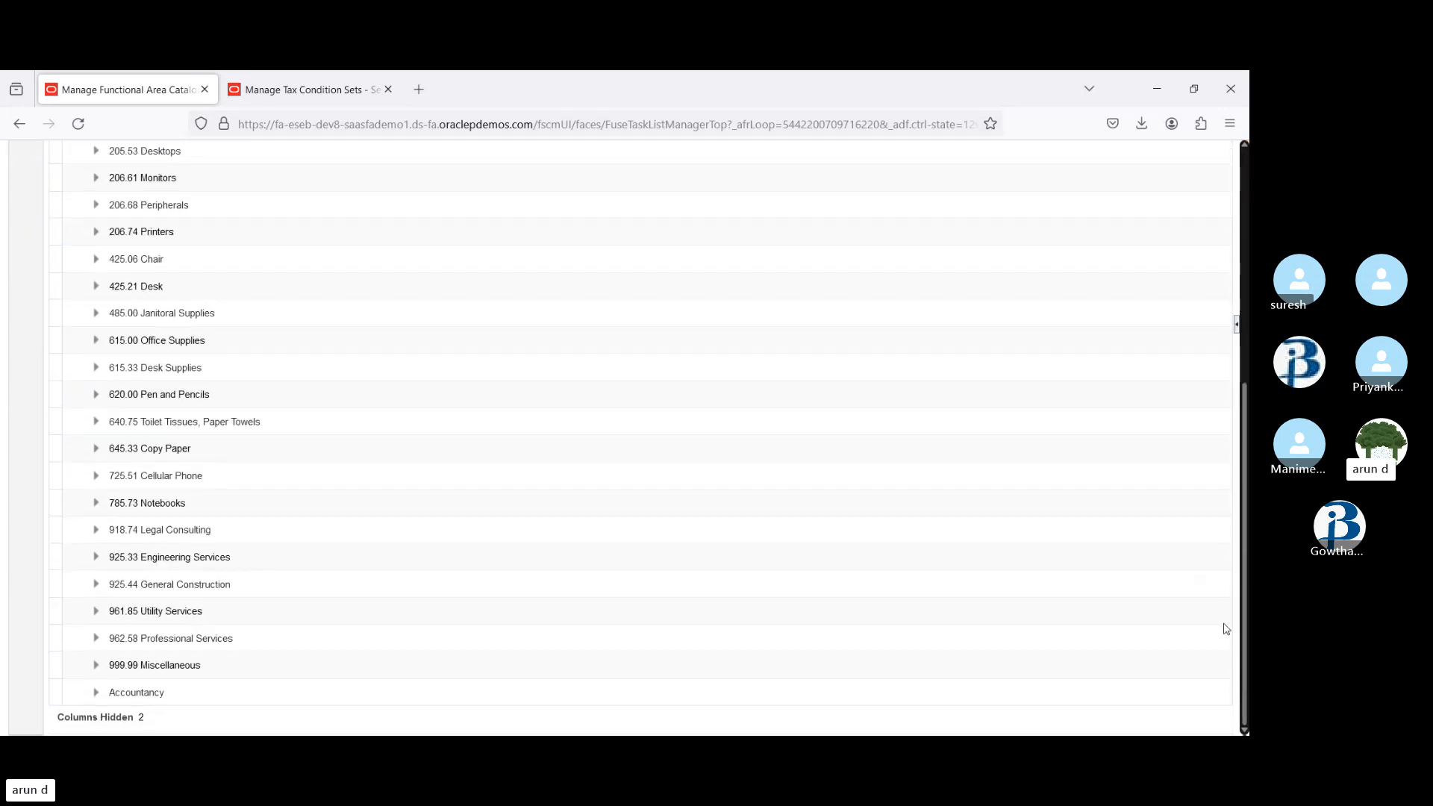
scroll(1239, 537, up, 5)
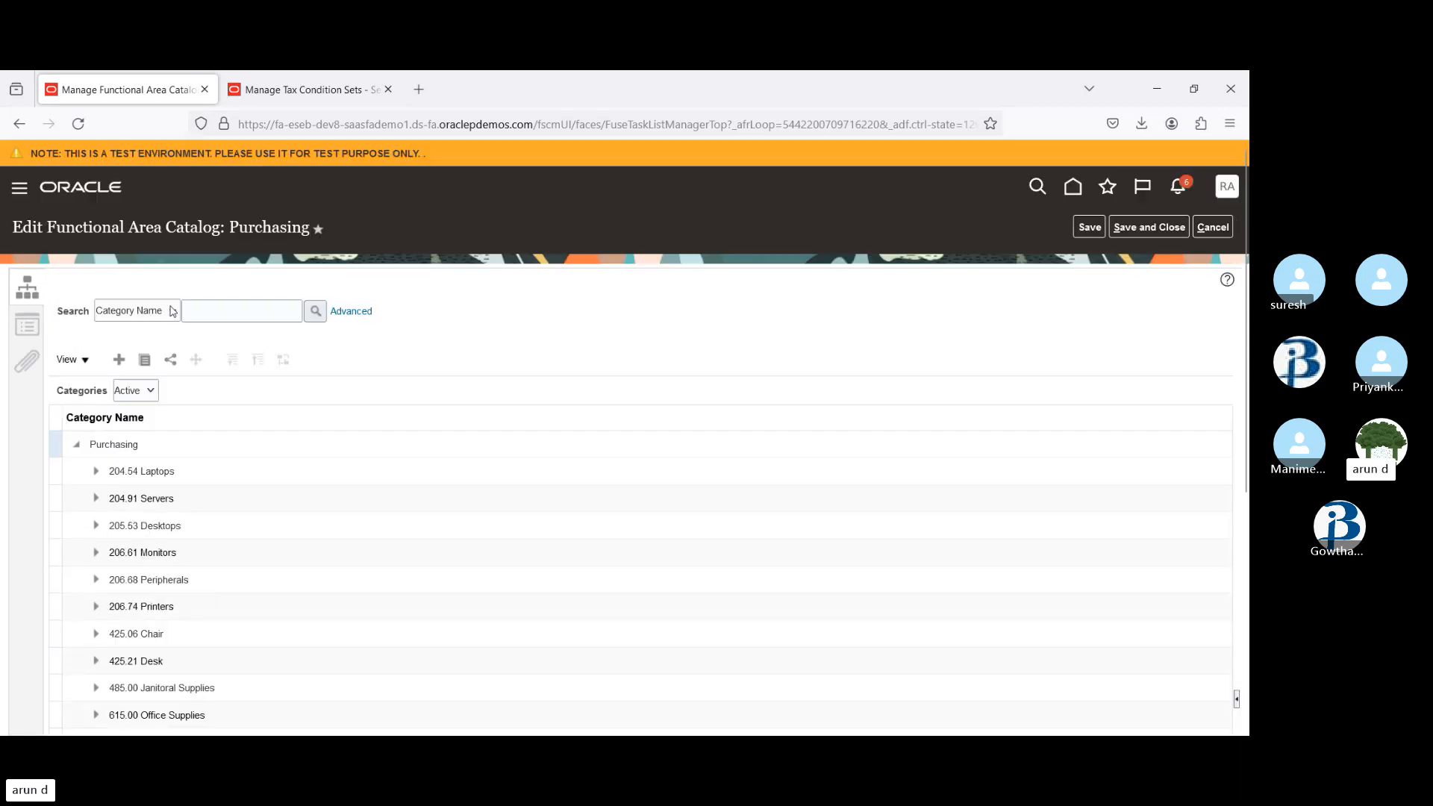
click(1228, 234)
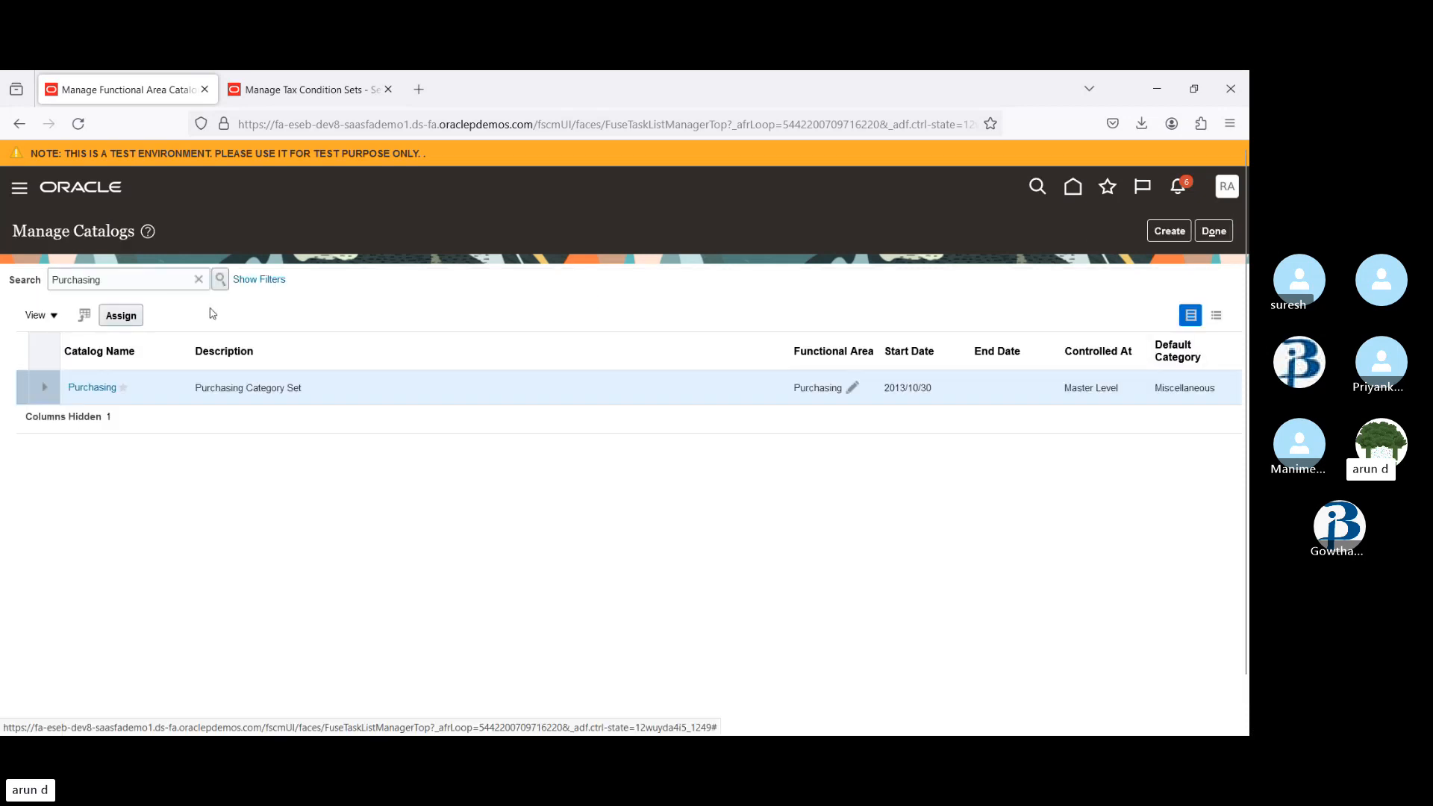
- Find and open the AT_PROD_CLASS_CLIC catalog, expand its root category, and review the categories in it
click(198, 281)
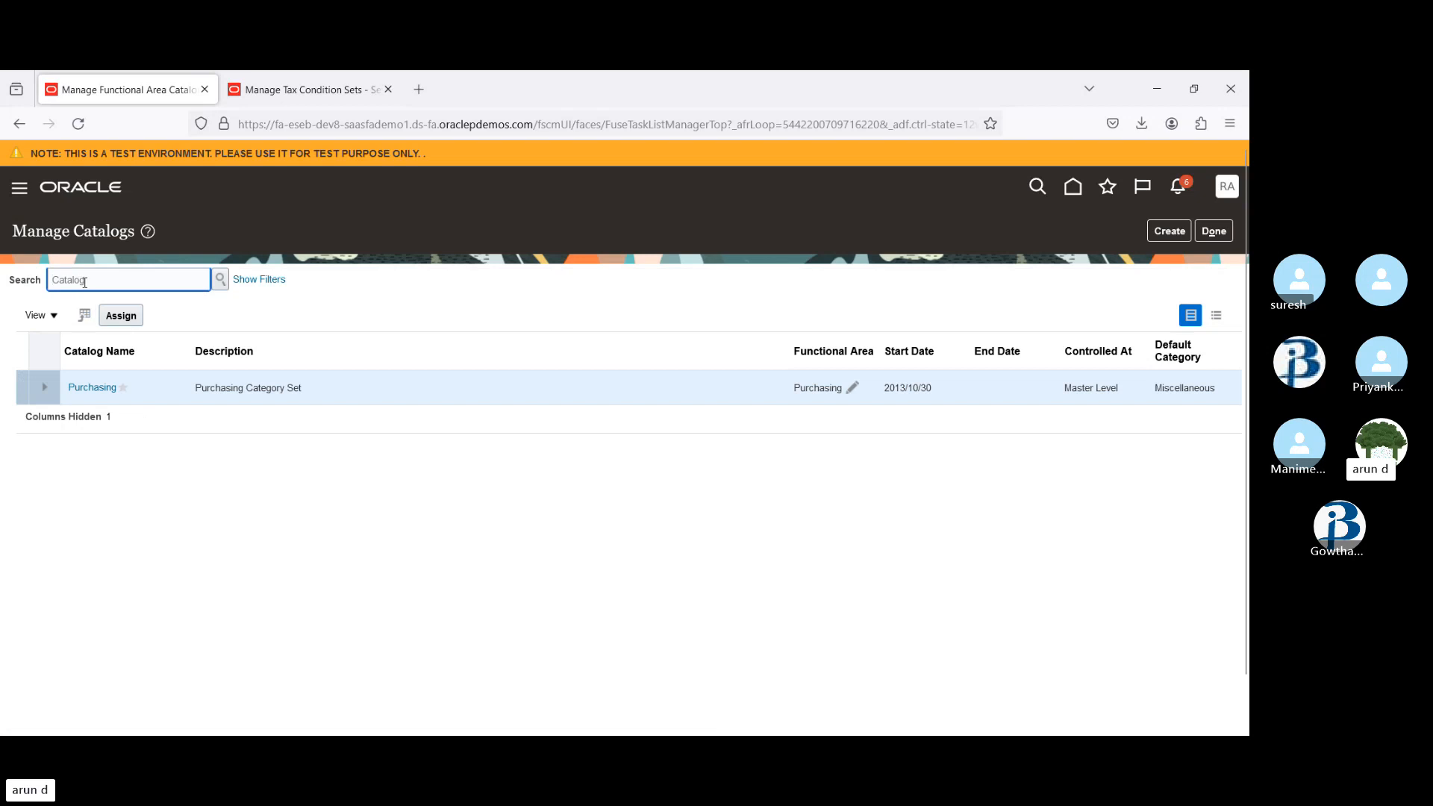
text(AT)
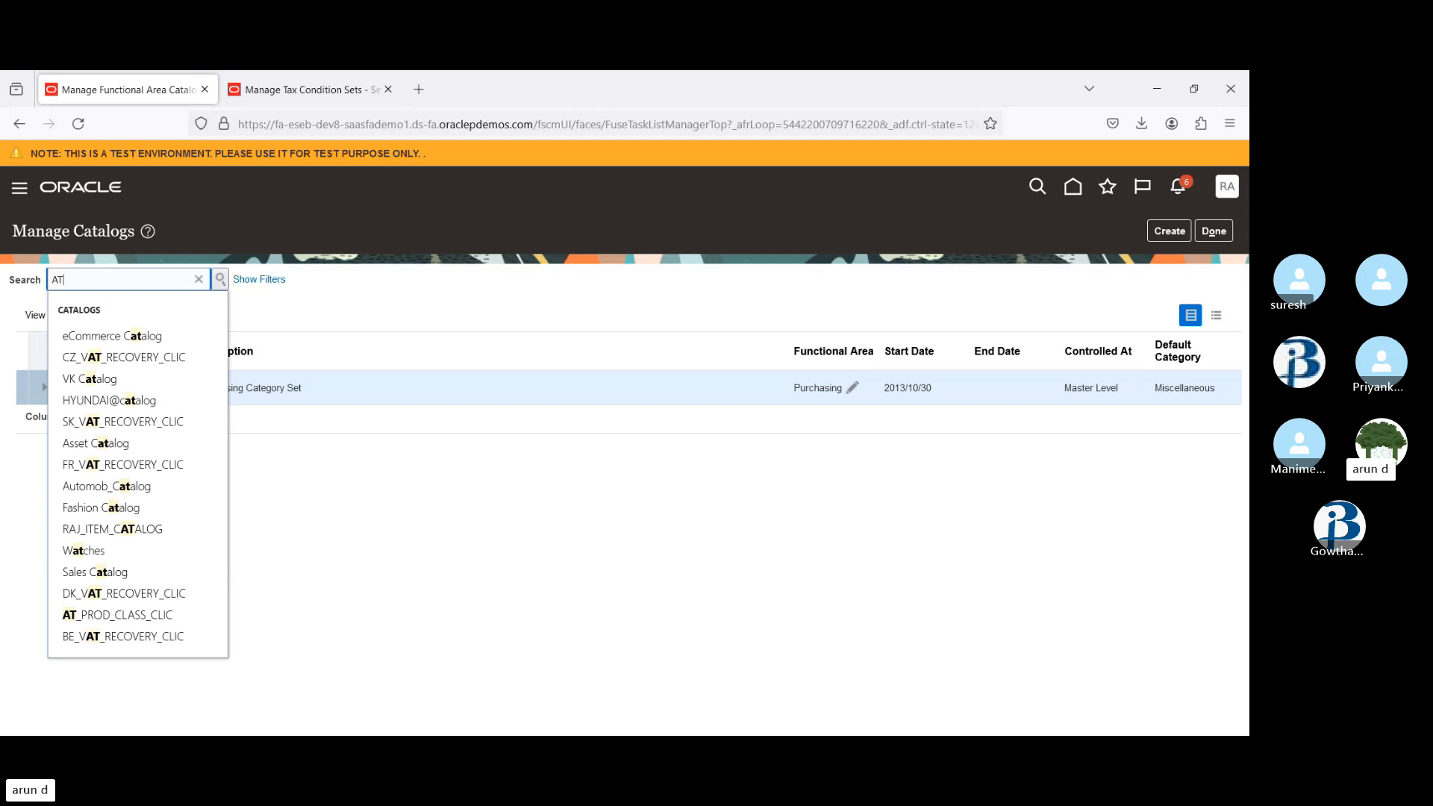
click(120, 615)
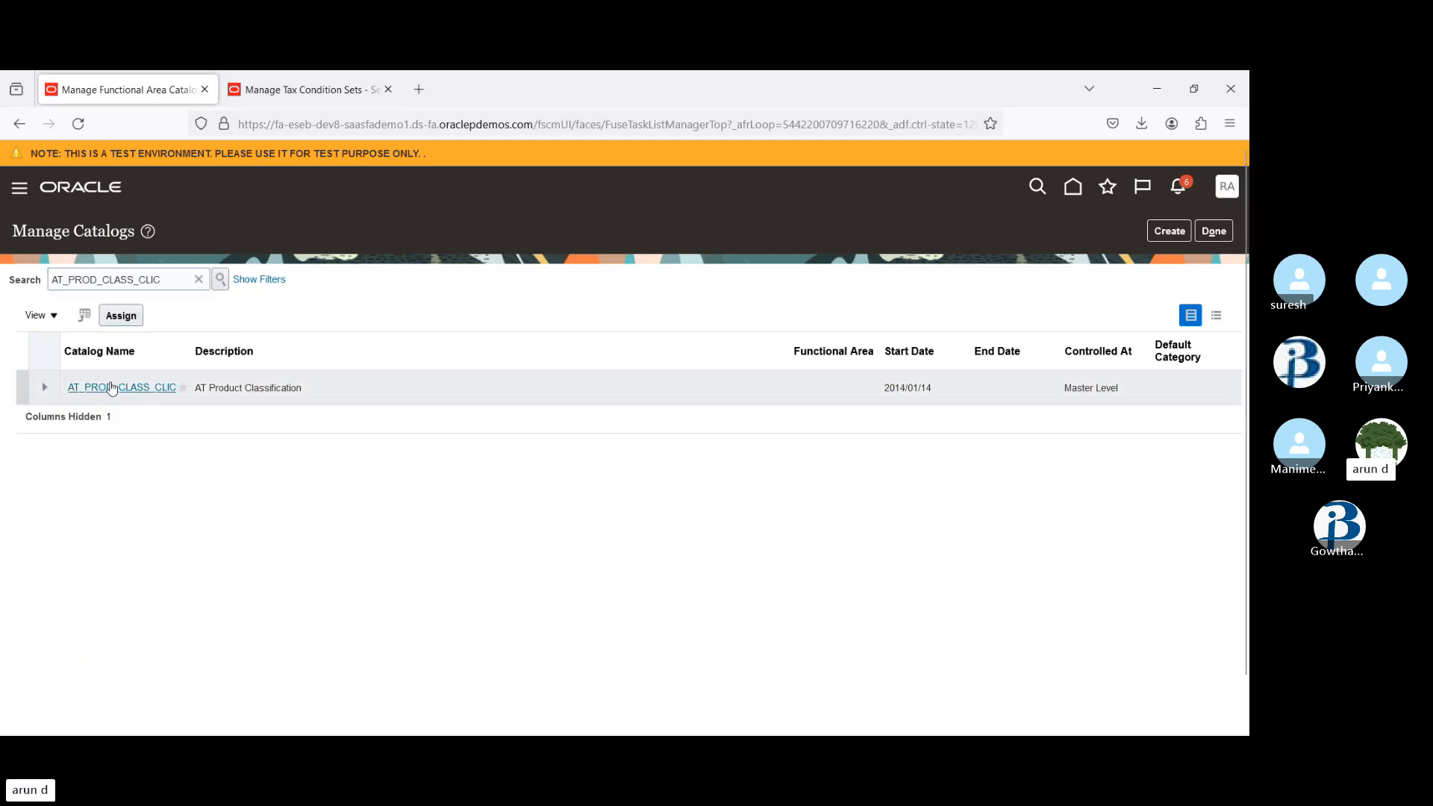
click(103, 387)
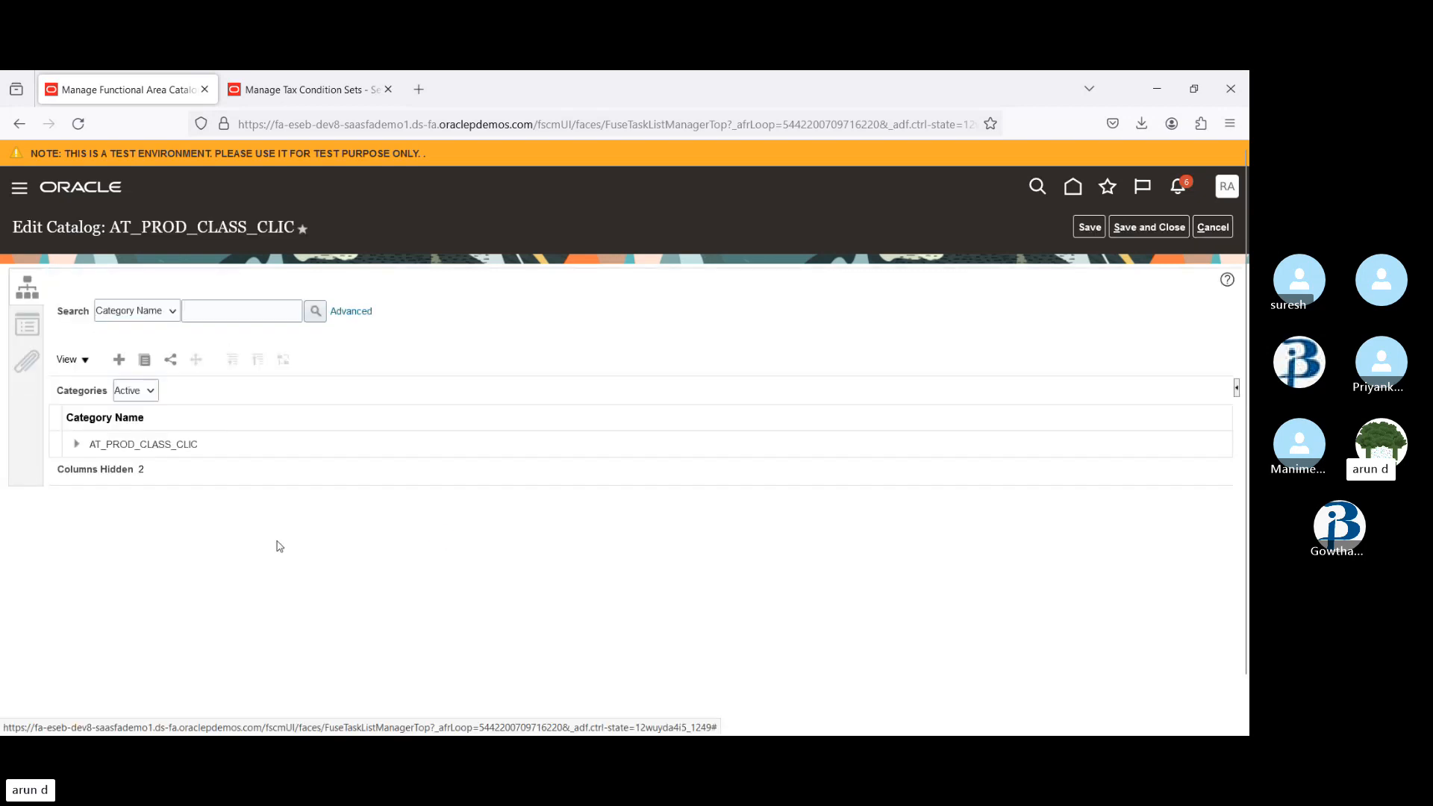
click(77, 444)
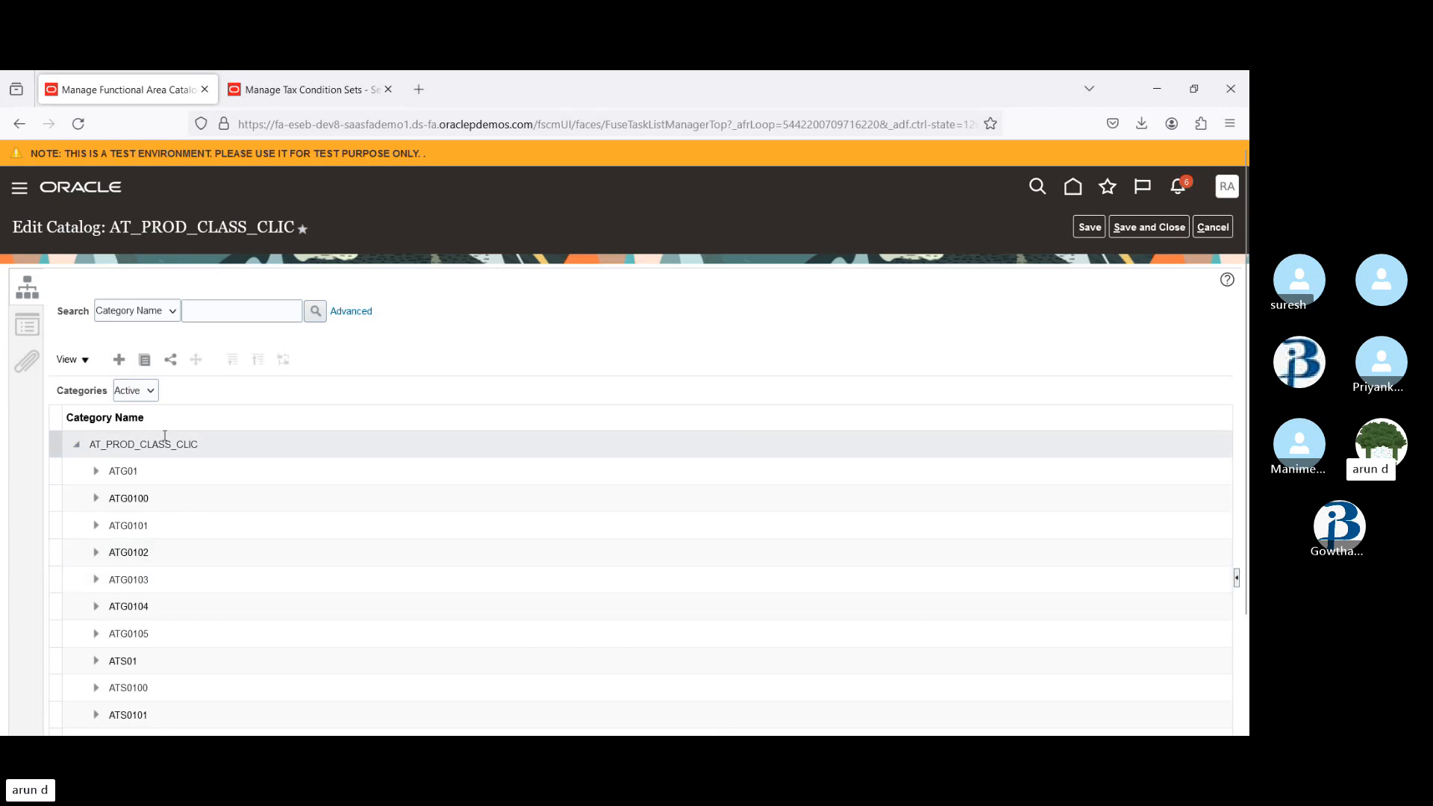
scroll(1243, 361, down, 2)
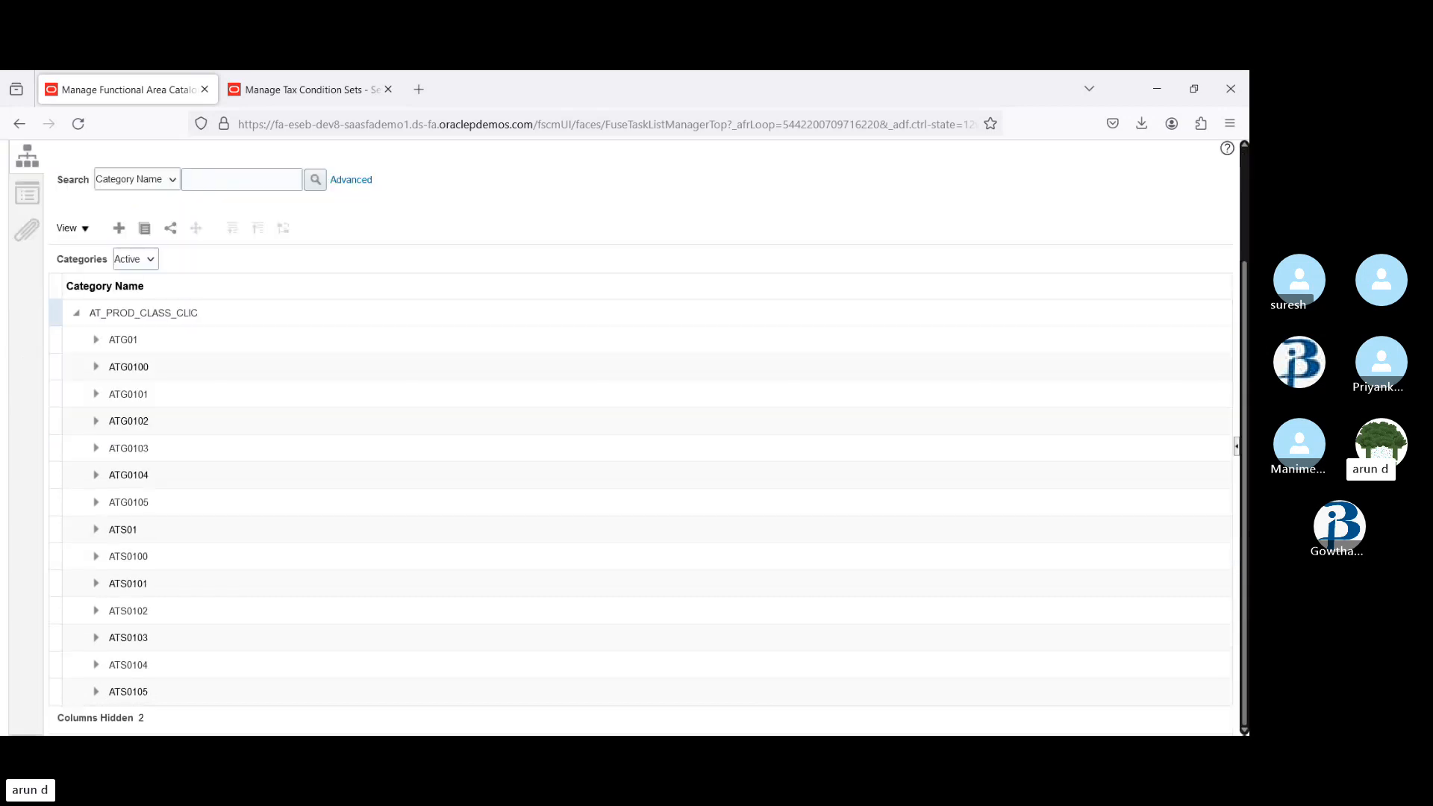
scroll(1249, 586, up, 2)
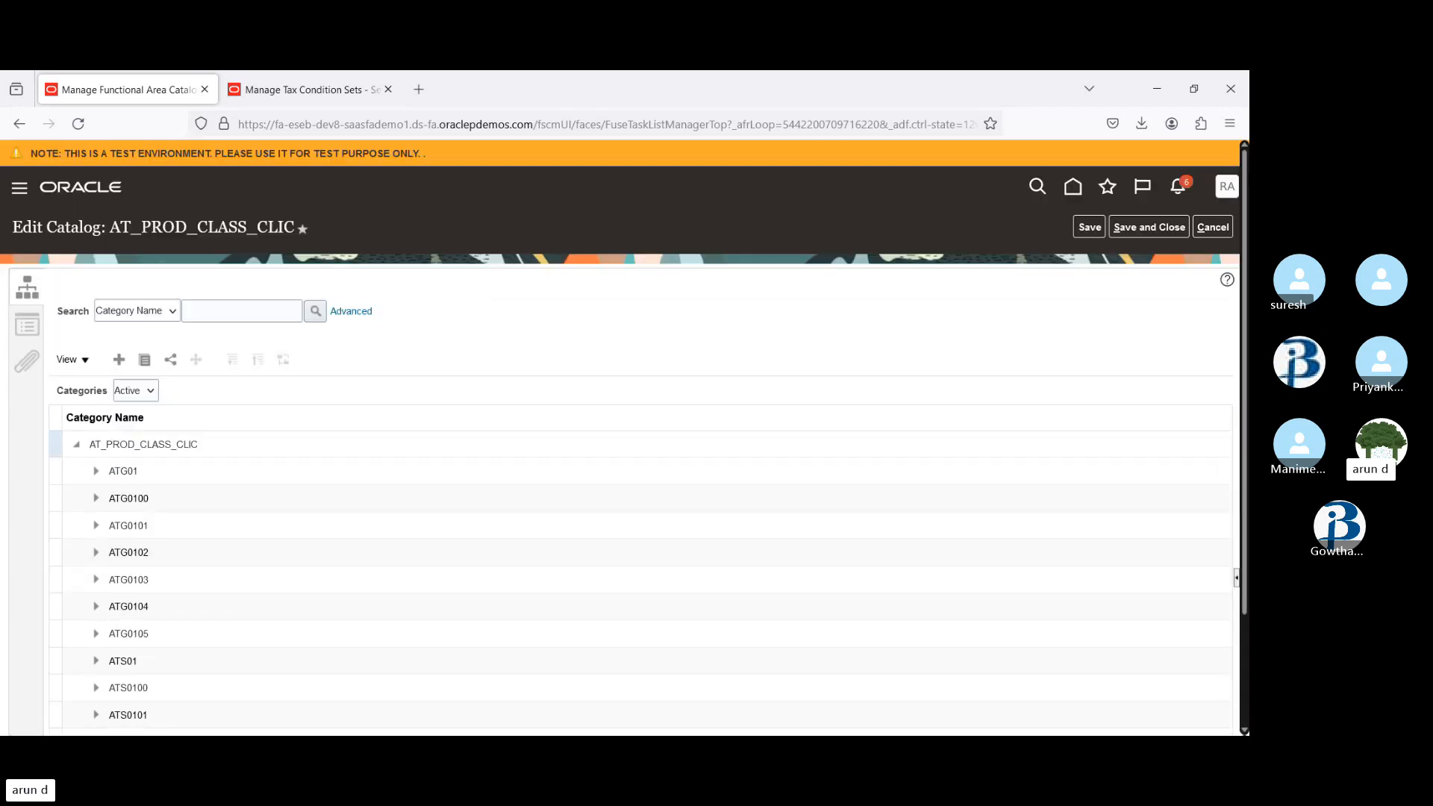
- Highlight GNB_Raw_Material in the tax condition set's value list, and open Product Information Management in a separate browser tab
click(325, 84)
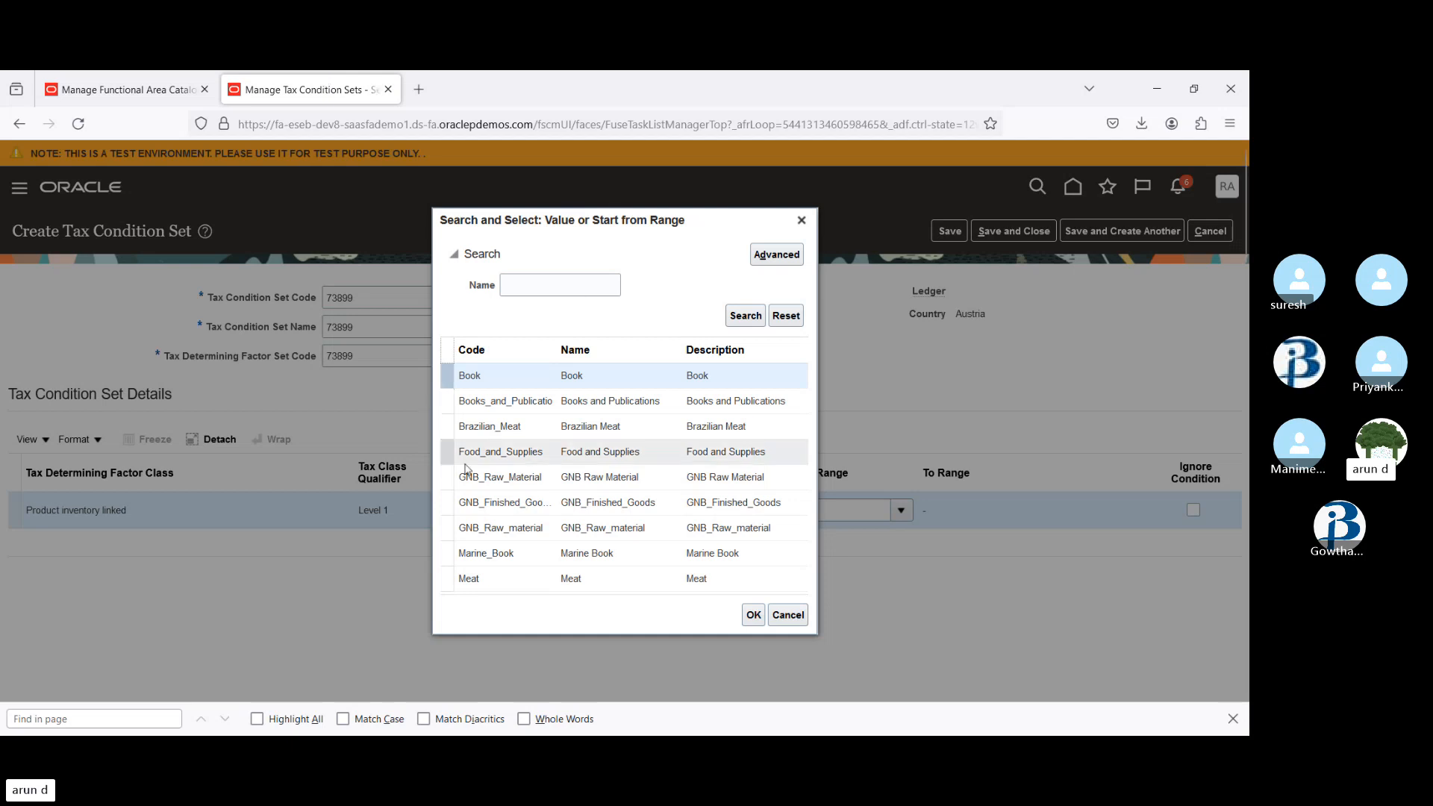
click(486, 477)
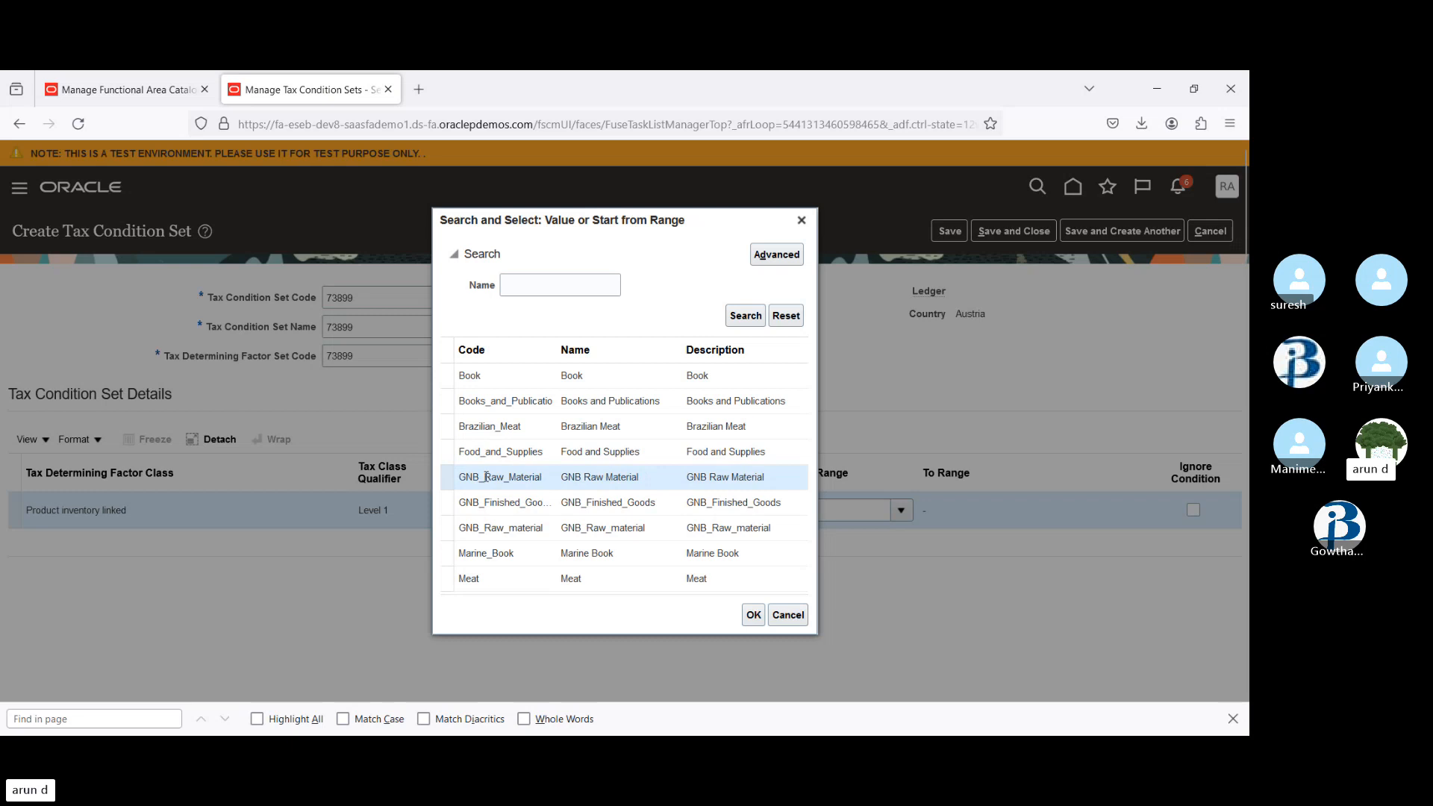
click(419, 91)
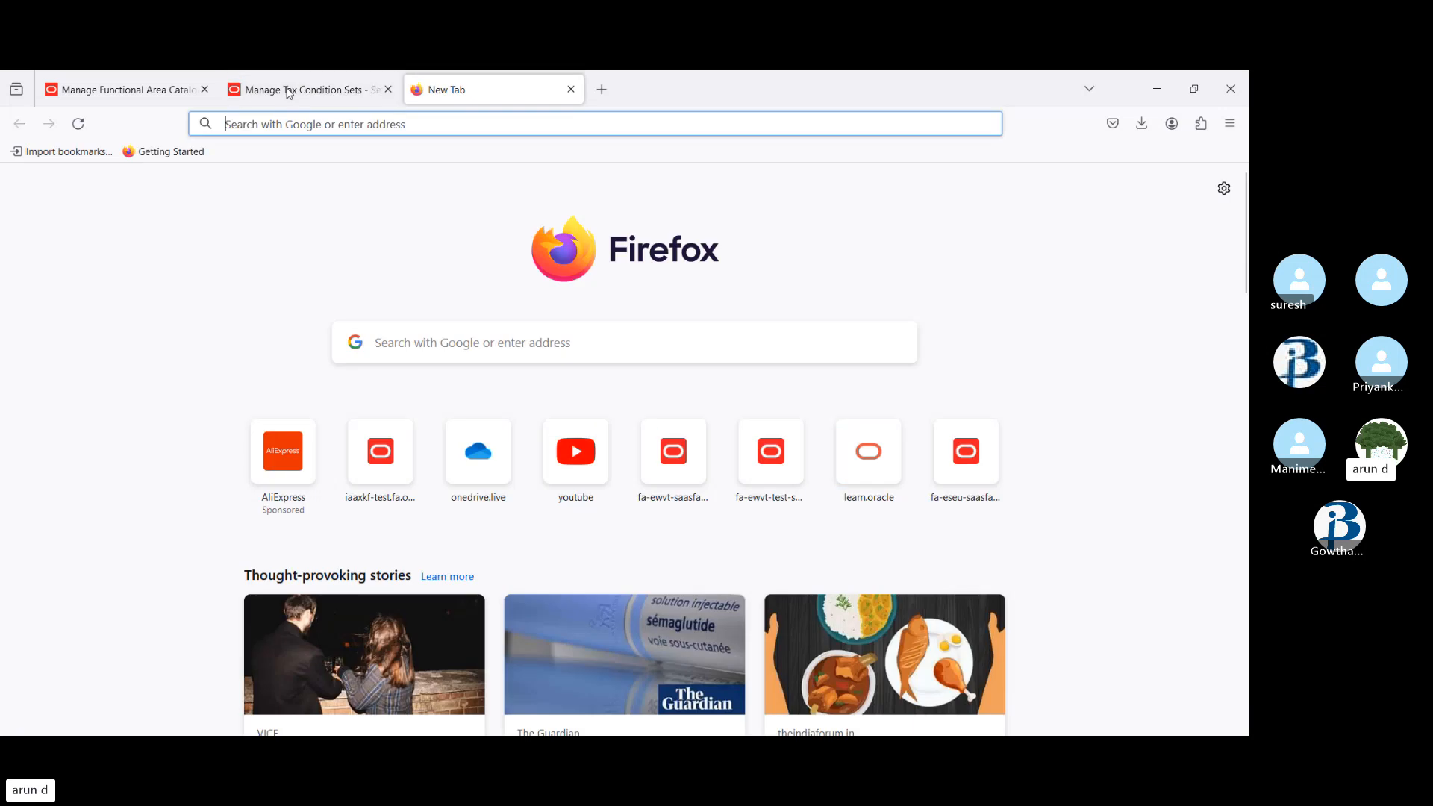
click(333, 210)
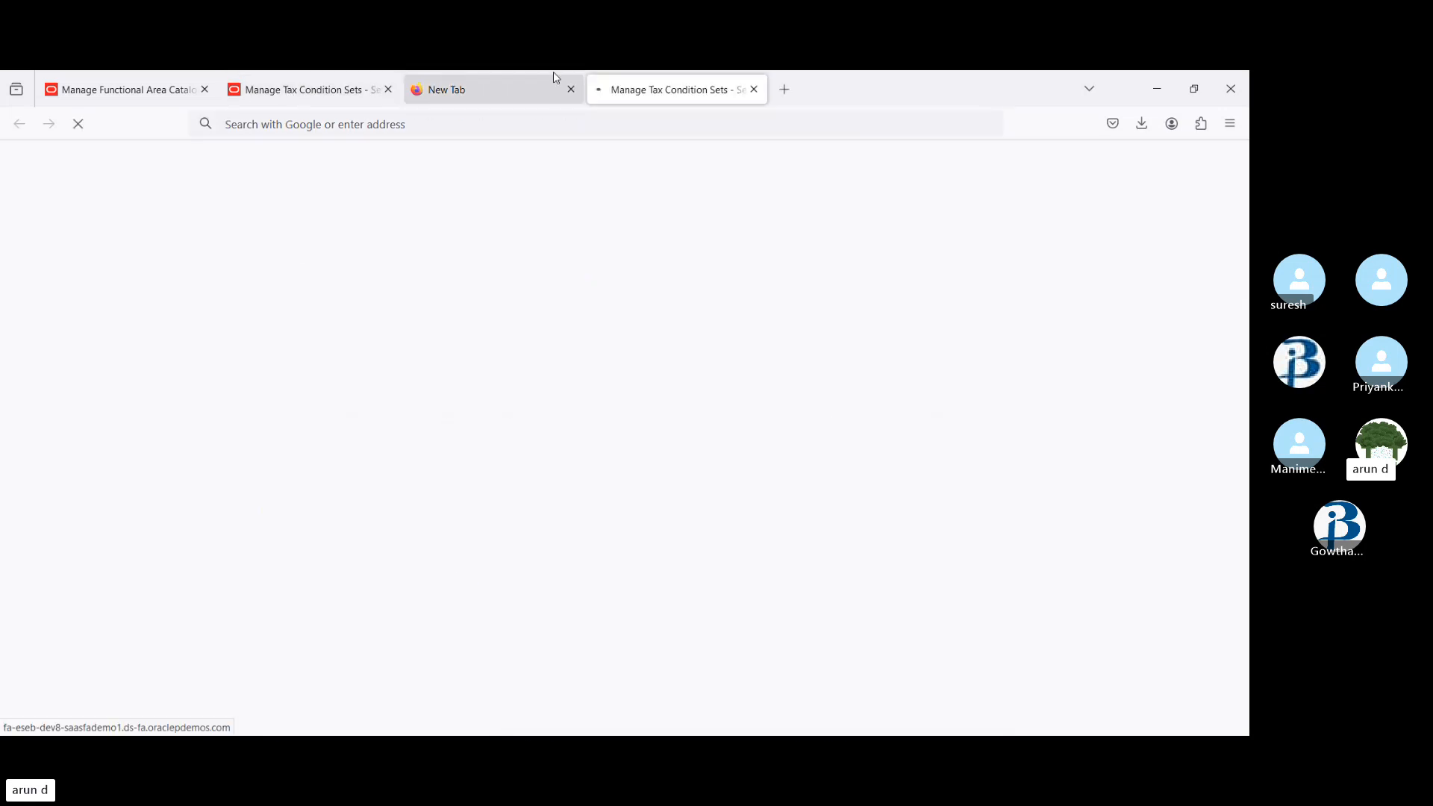
click(571, 89)
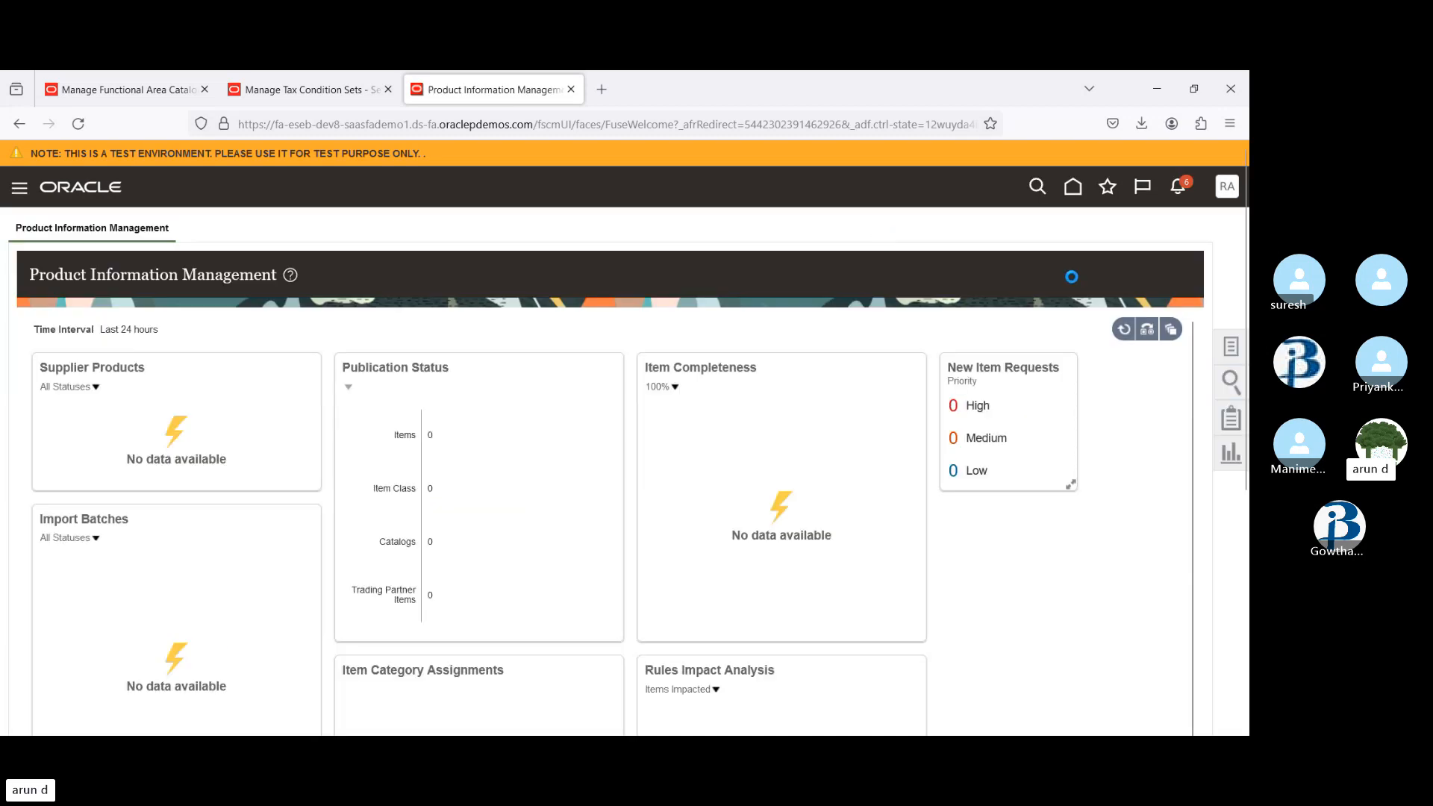
- Start creating a new item in organization 000 with the item class Samsung Item class1
click(1231, 346)
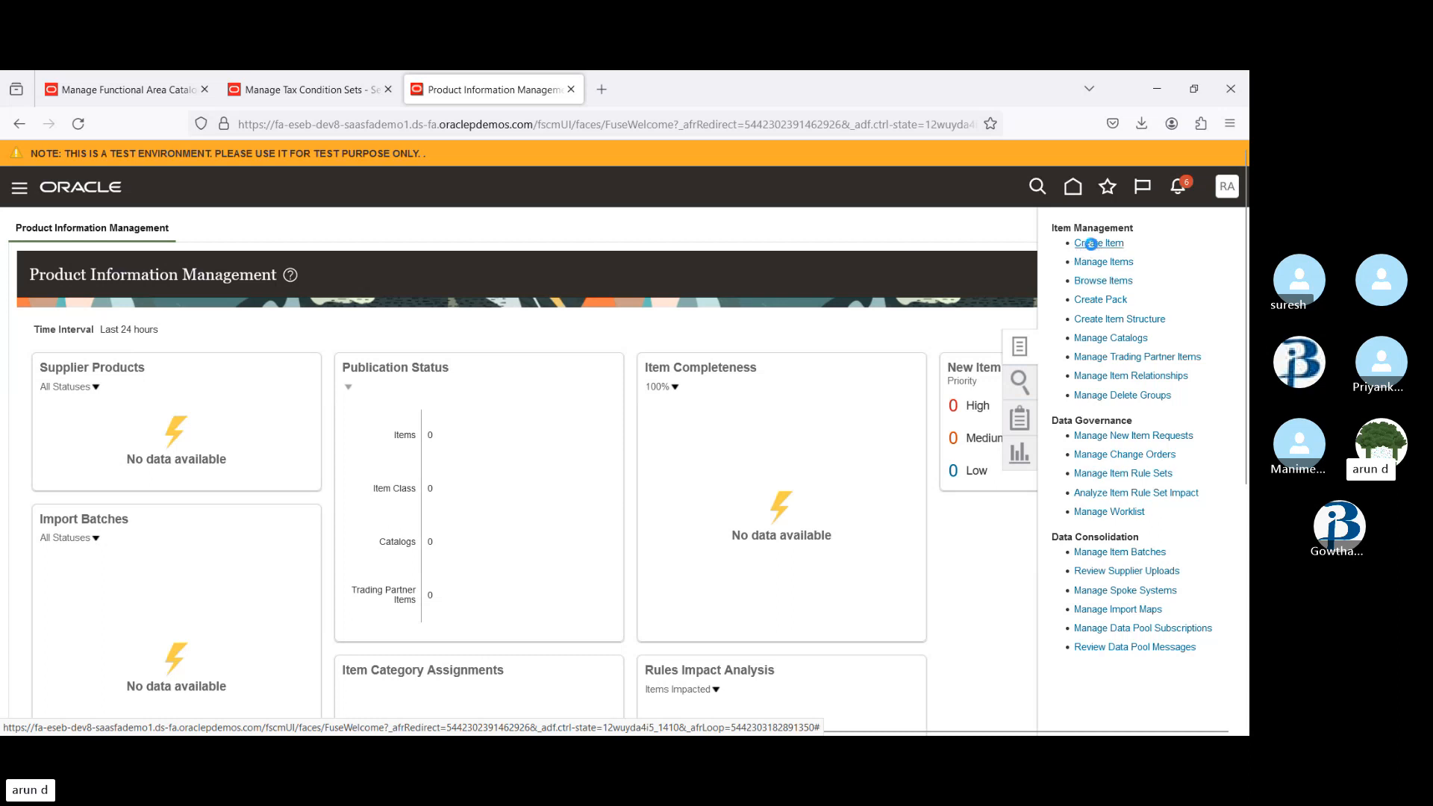
click(1092, 244)
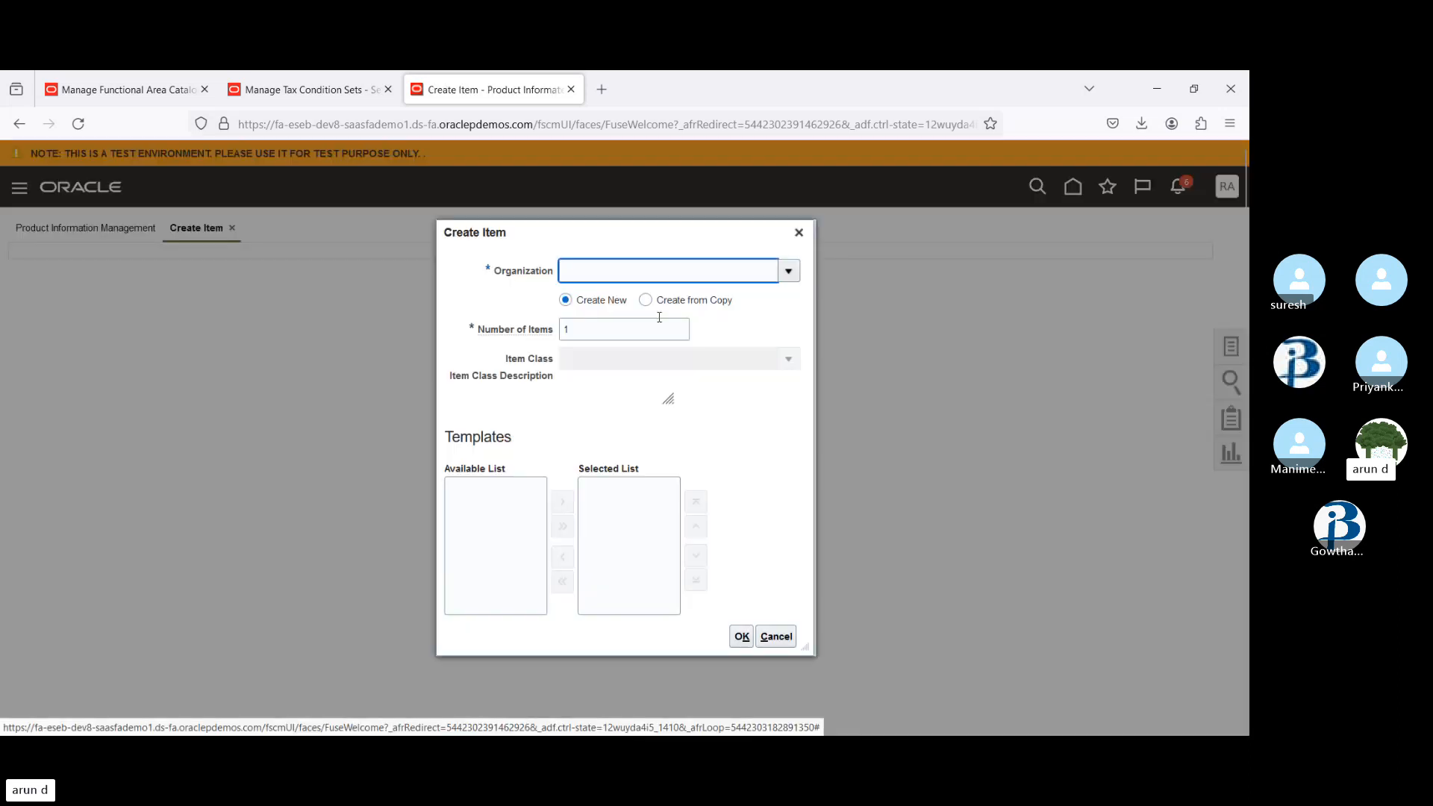
click(790, 271)
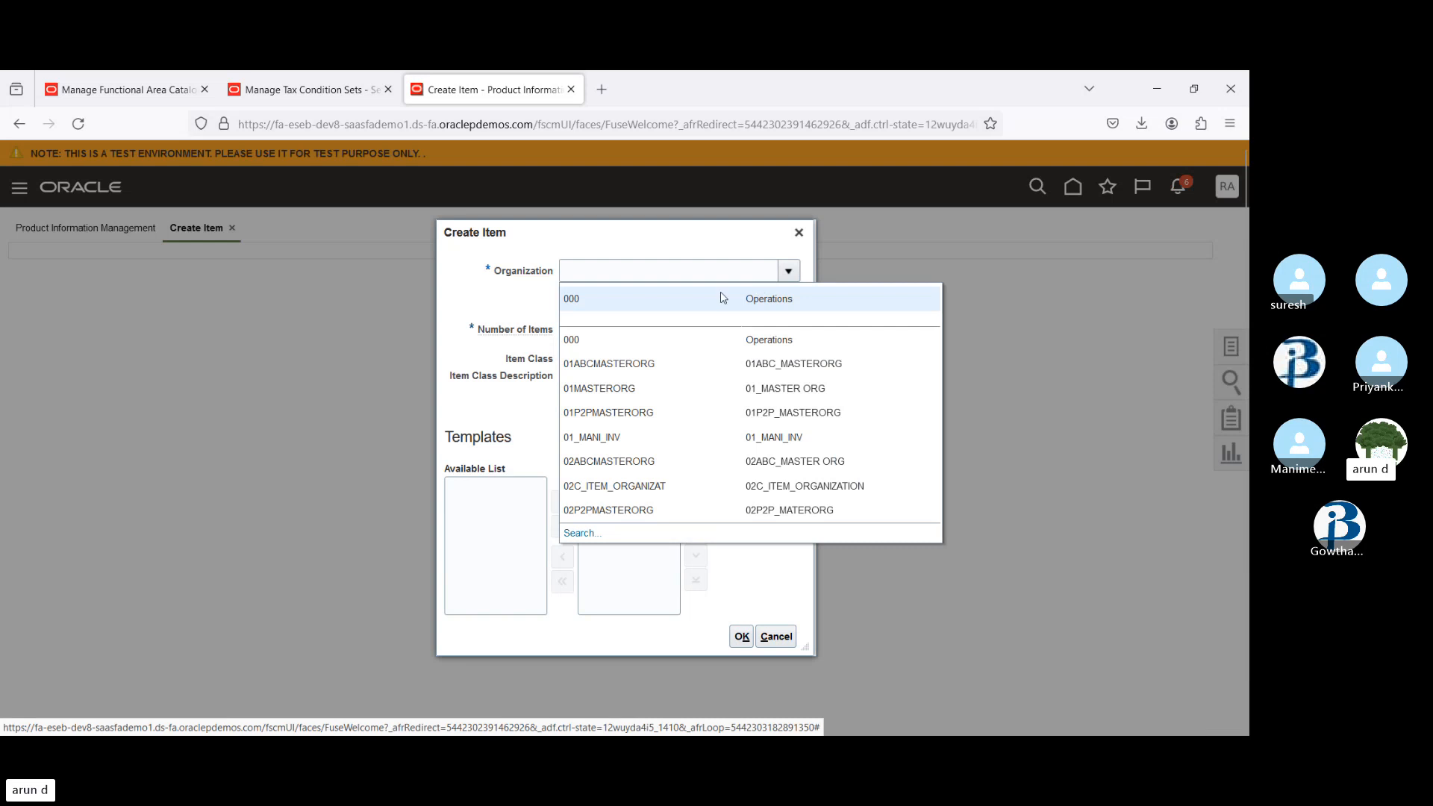
click(612, 348)
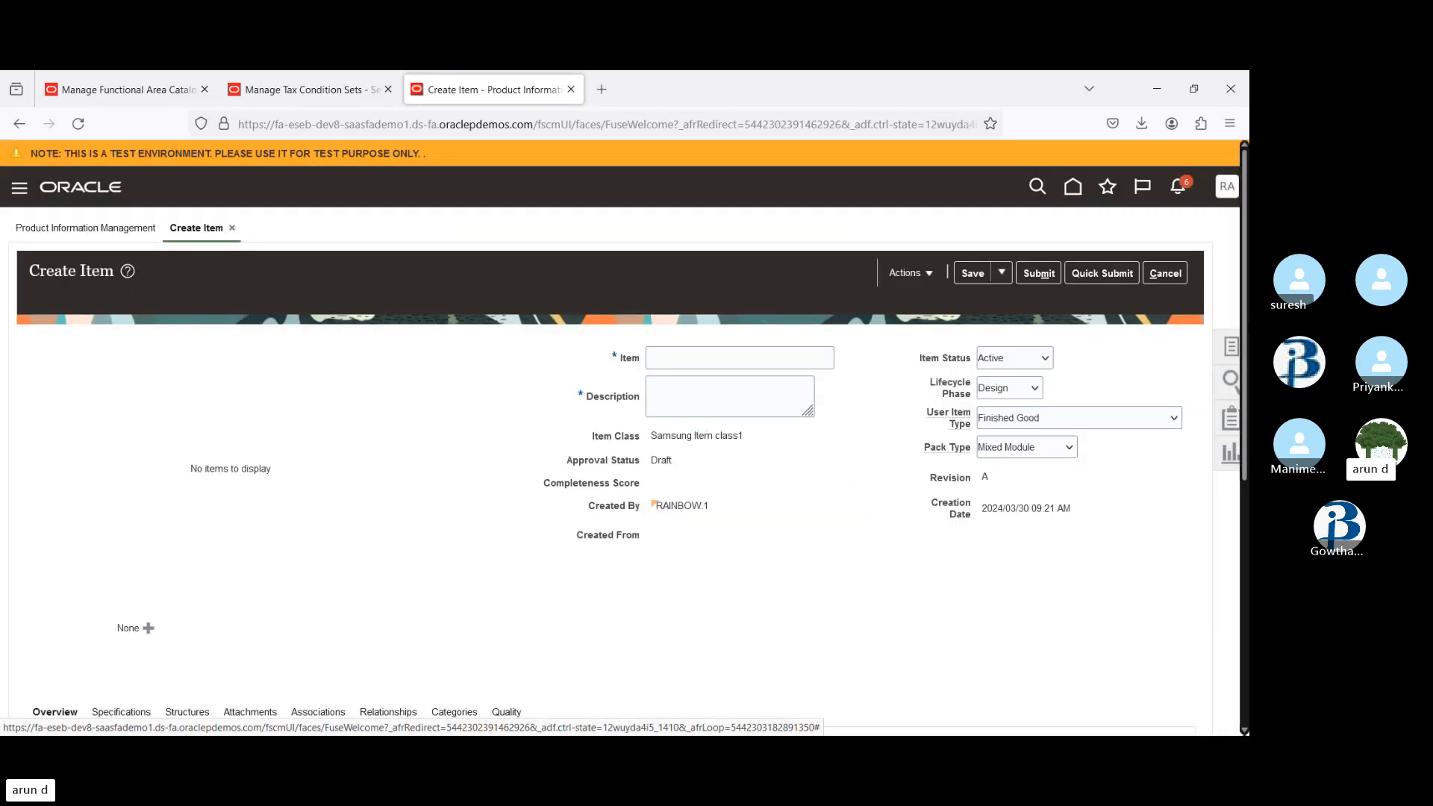
- Add a category row to the new item, and check the condition value names in the Manage Tax Condition Sets browser tab
scroll(1165, 345, down, 5)
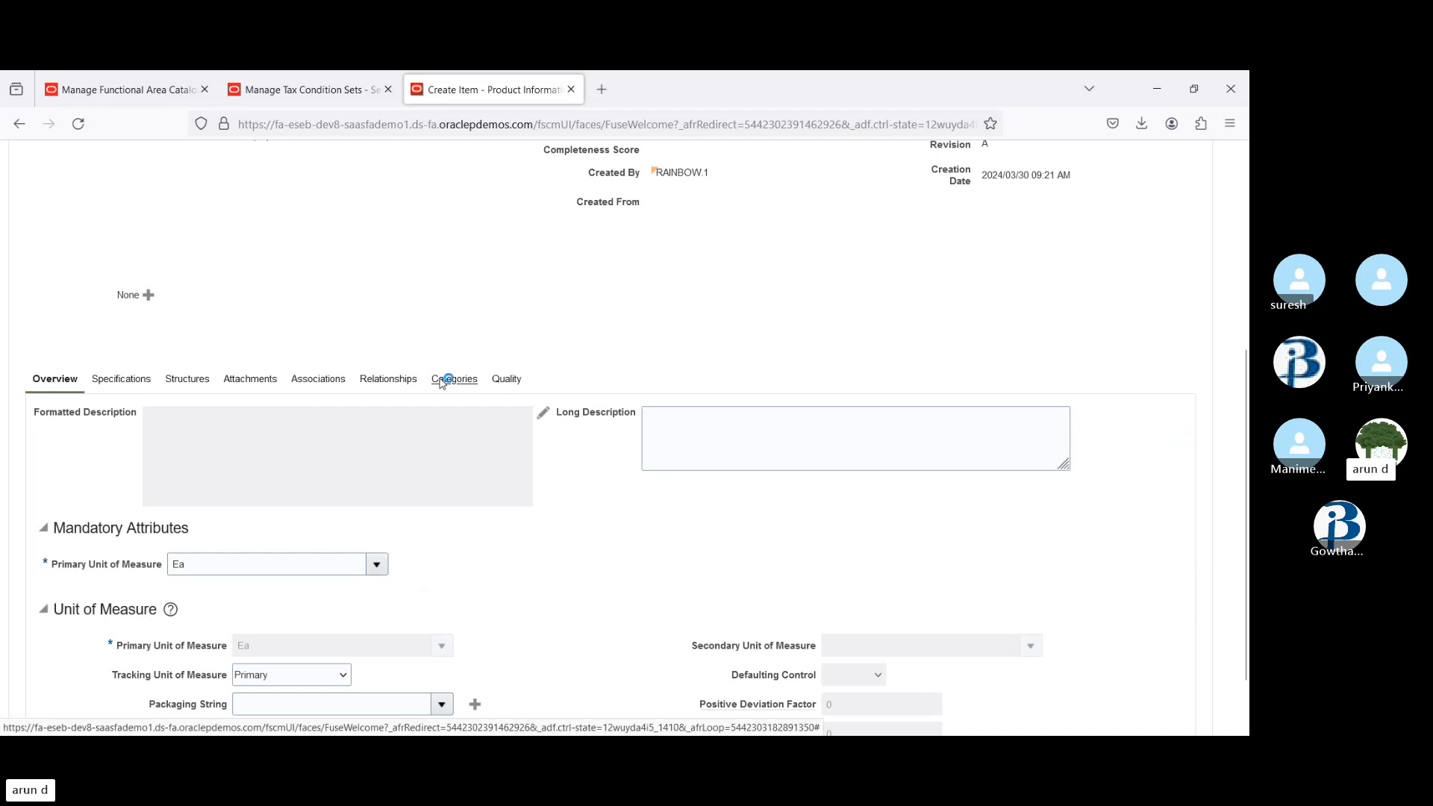
click(207, 632)
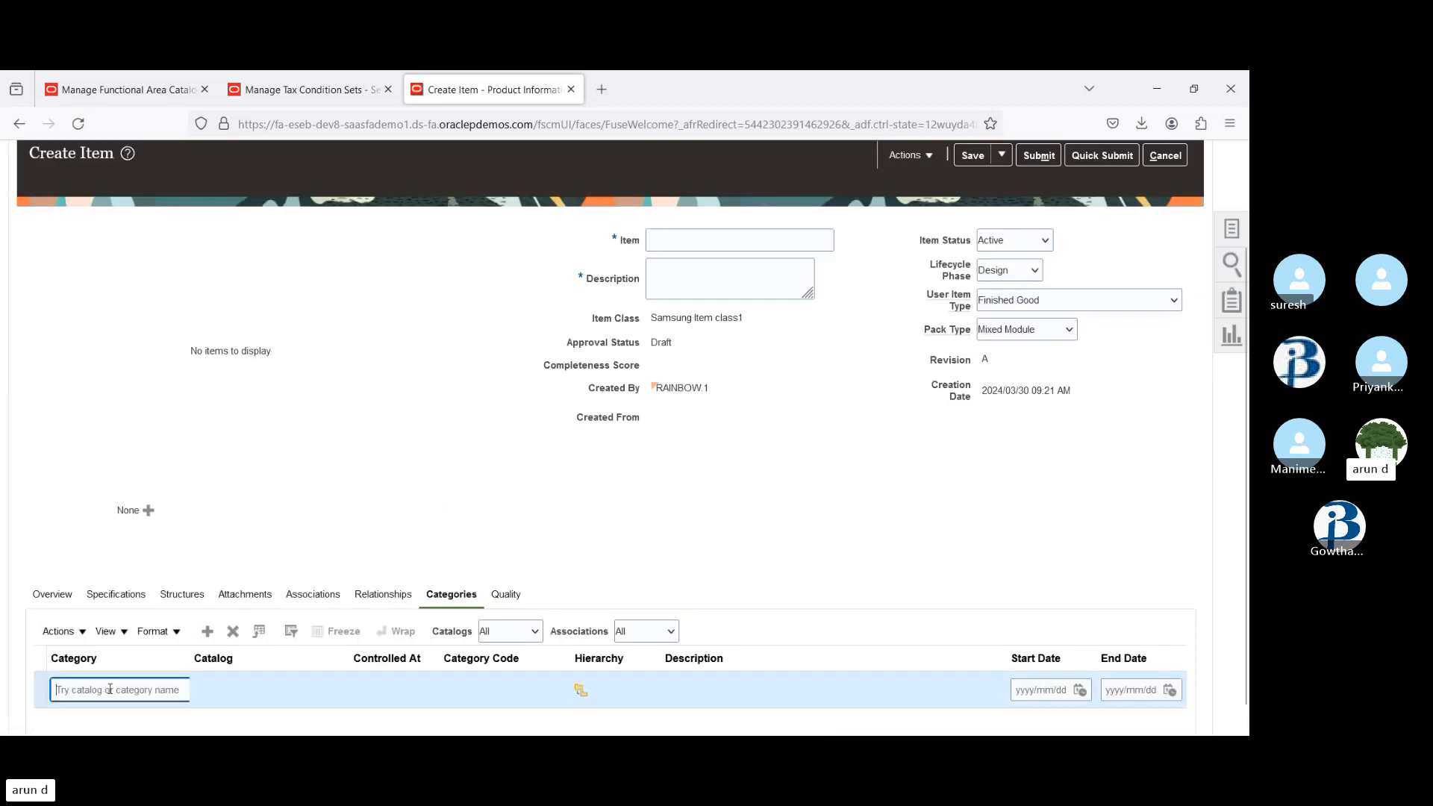
click(328, 89)
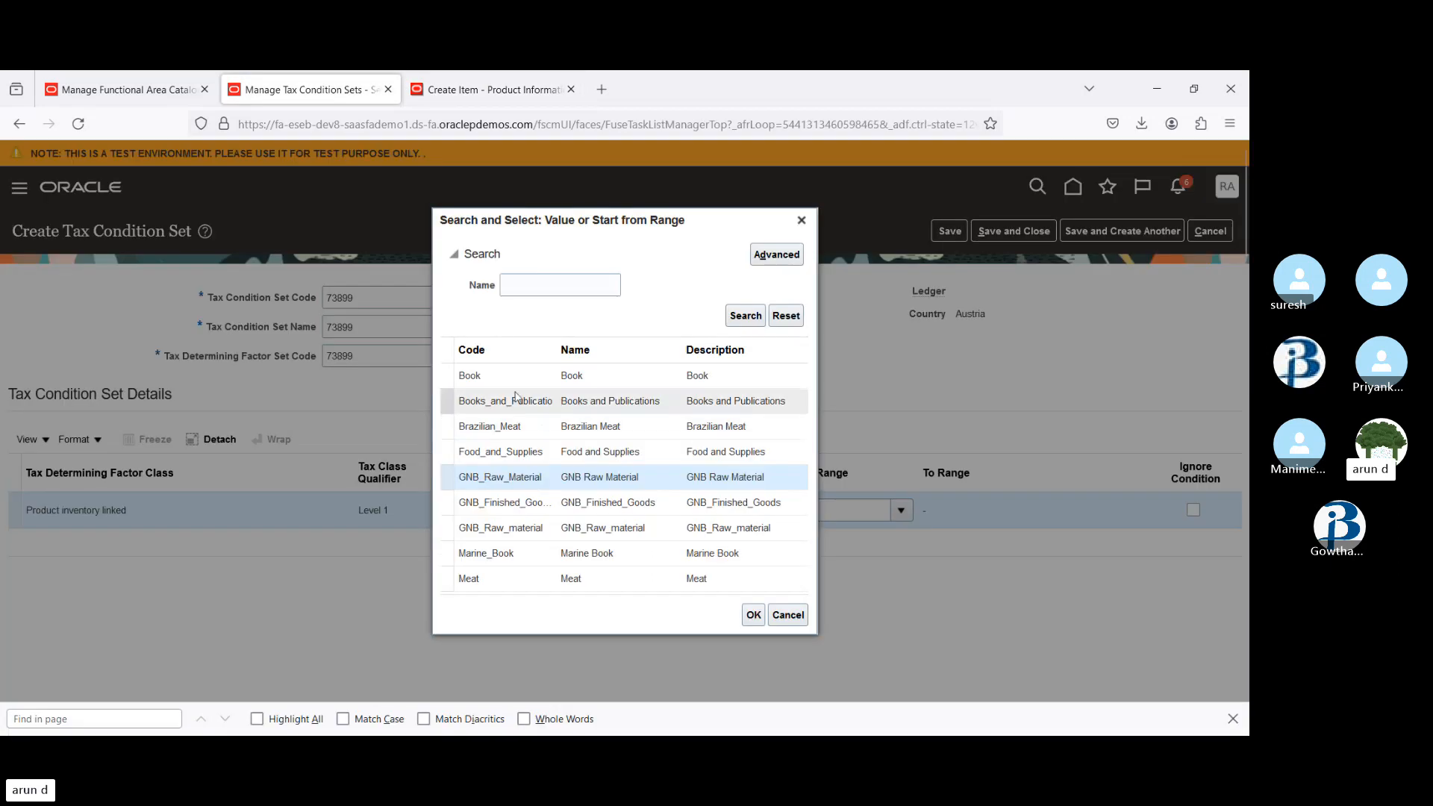
click(499, 88)
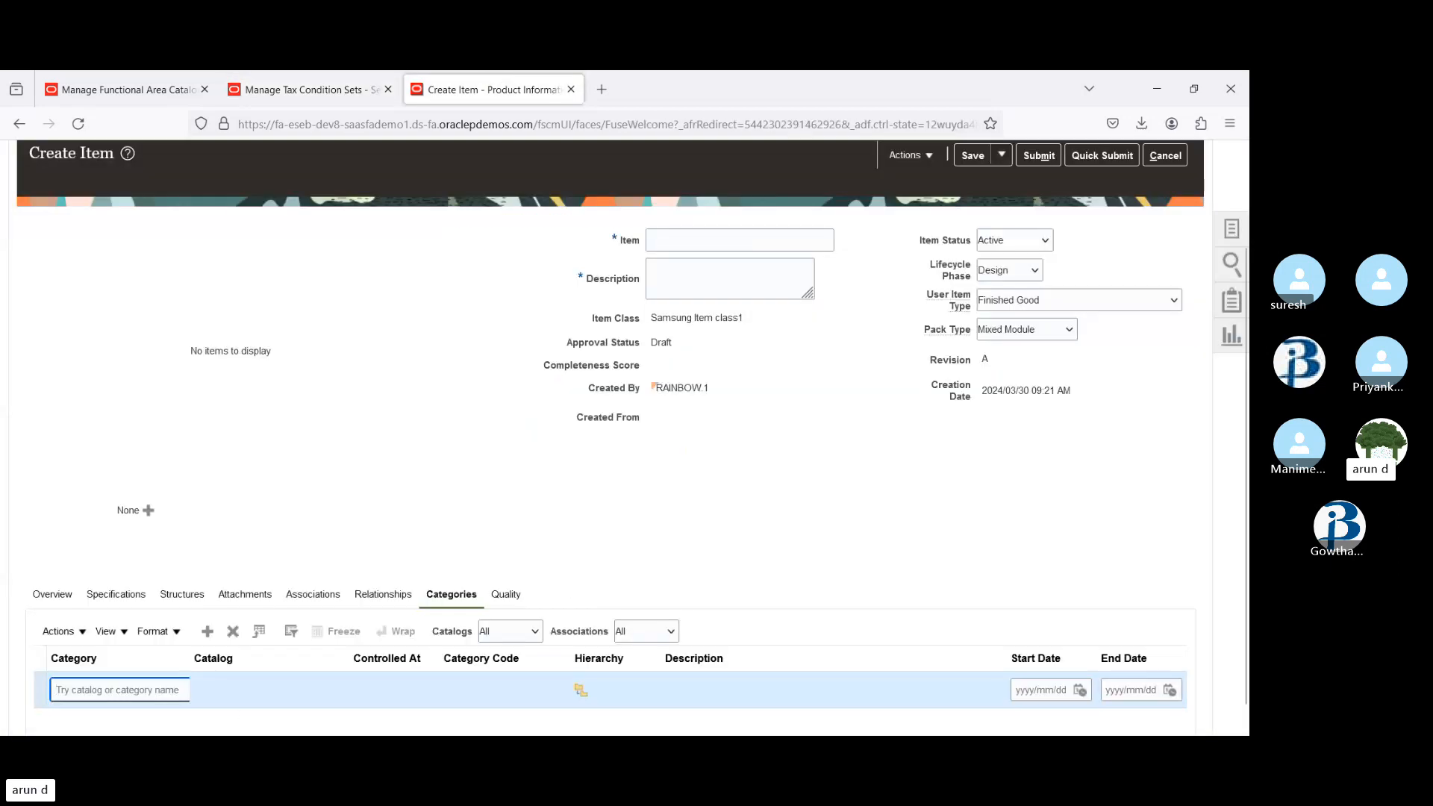
- Search for the category Book for the new item's category assignment, leaving the catalog blank
text(Book)
key(Tab)
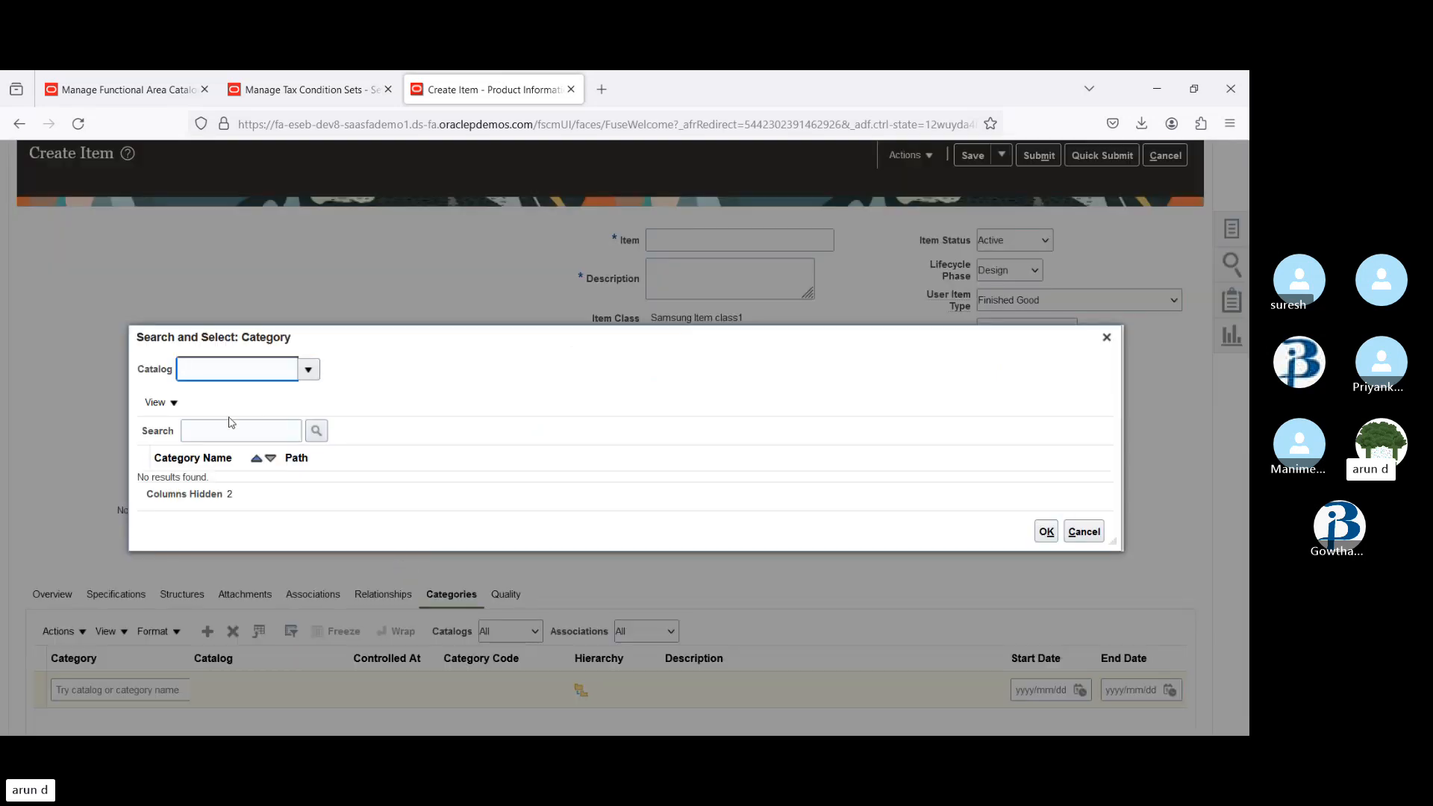
click(218, 430)
text(Book)
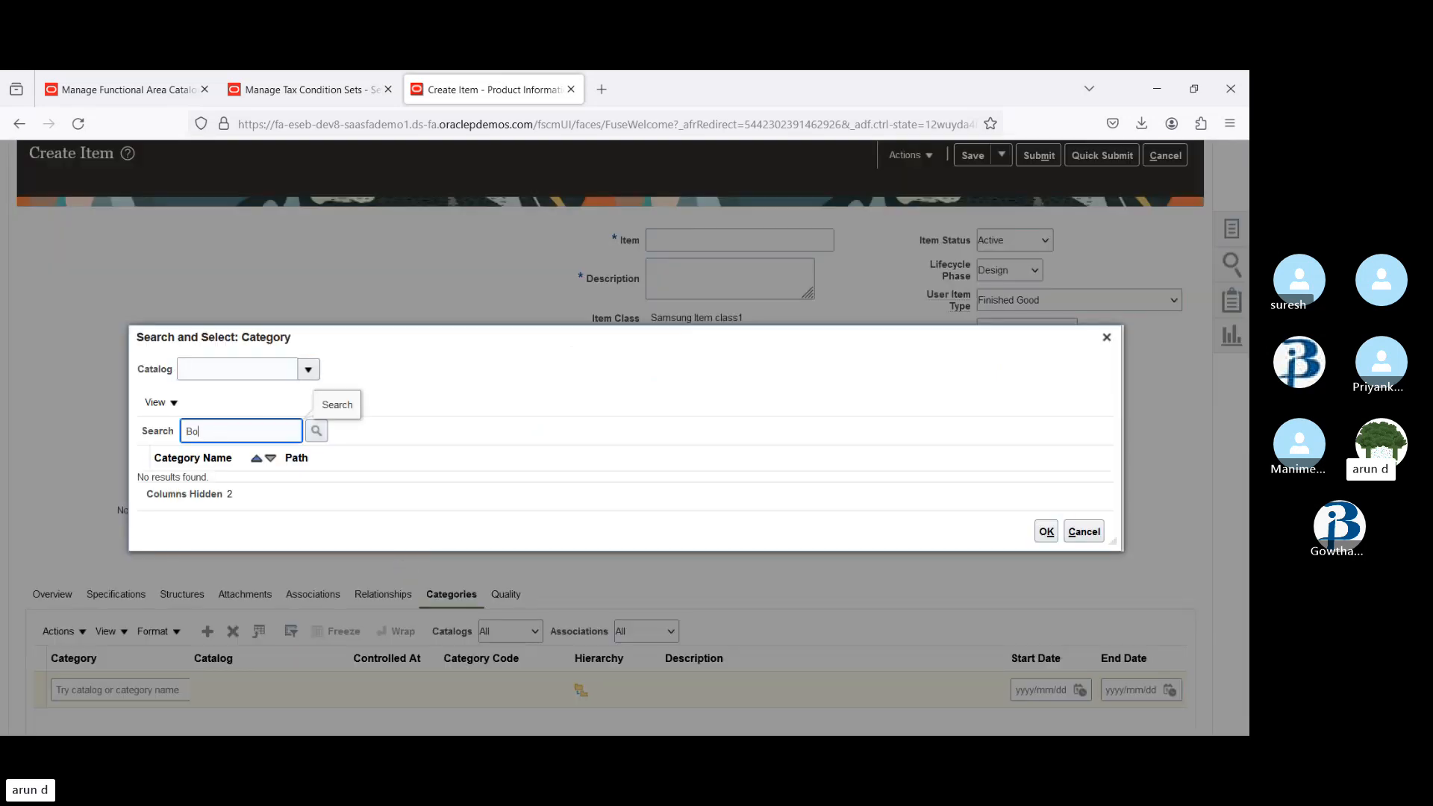
click(316, 431)
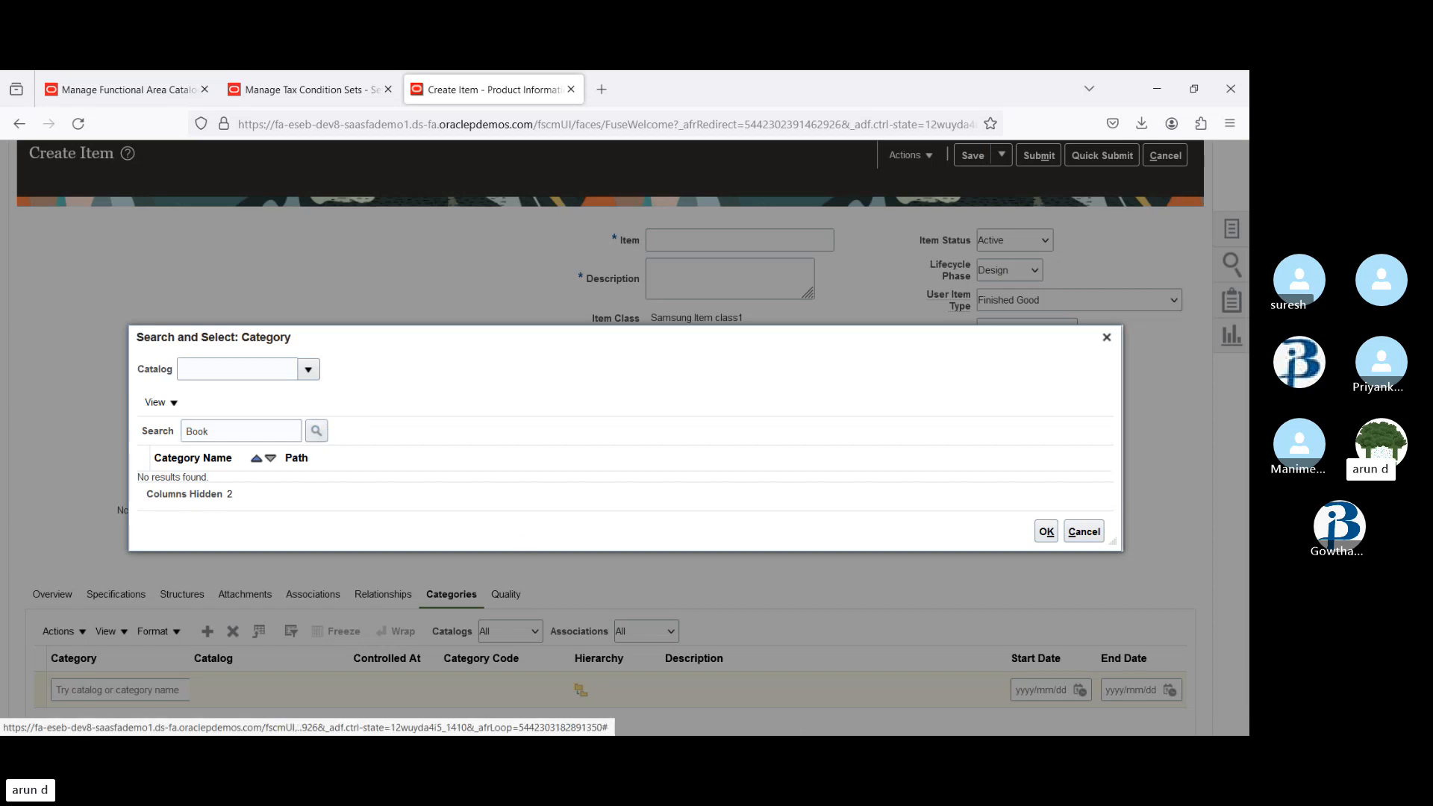